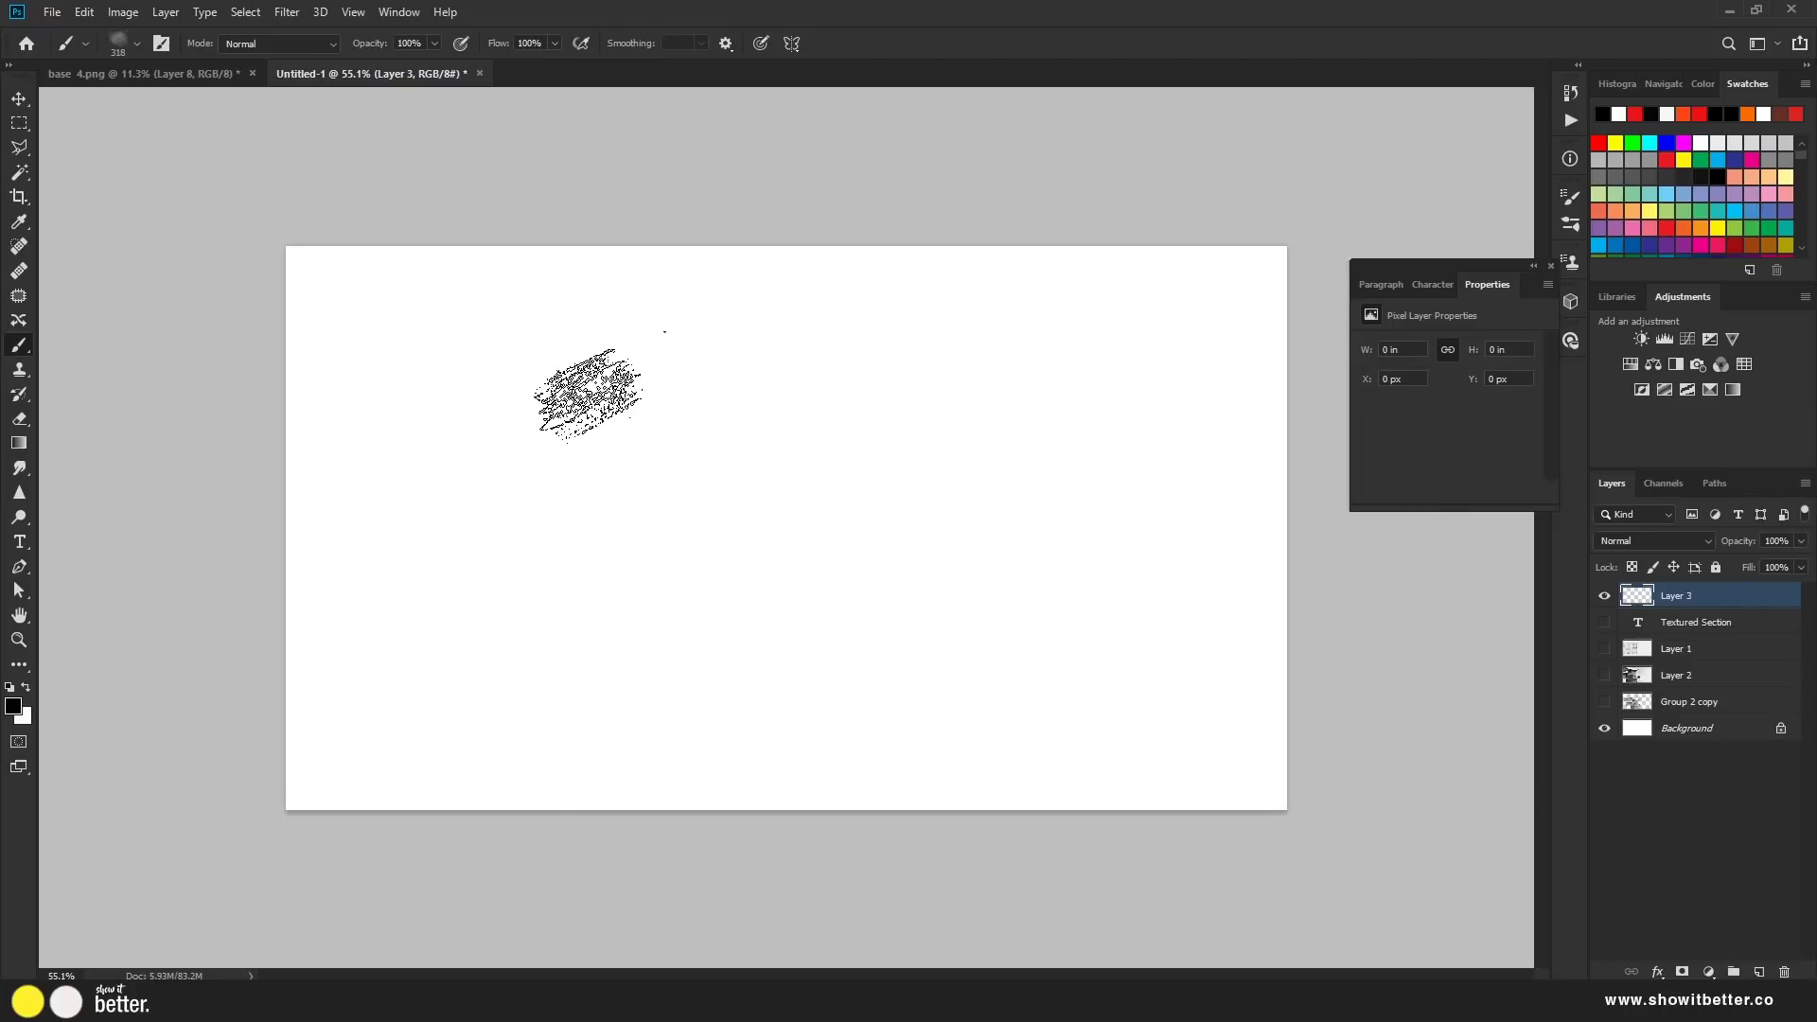
Stamp a diagonal cross-hatch sample with the 407 brush, reduced to about 247 px, in the canvas's upper-left corner
{"action": "right_click", "coordinate": [484, 346]}
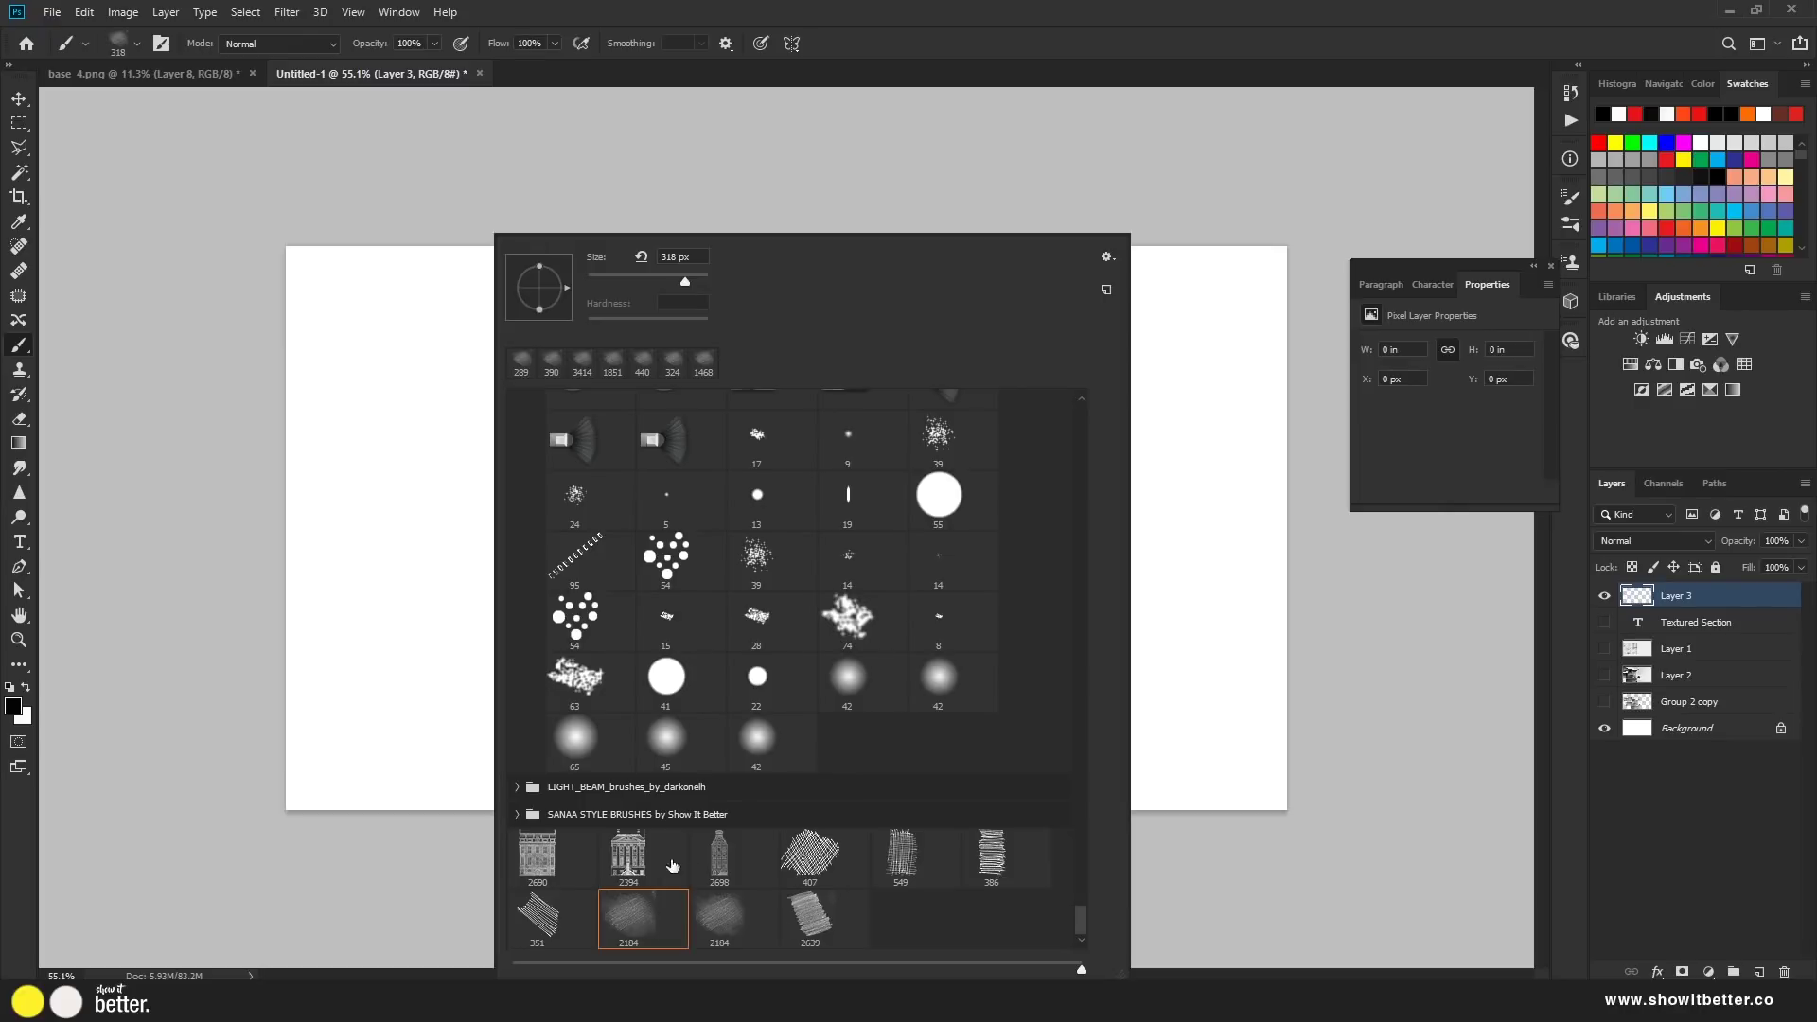
{"action": "left_click", "coordinate": [820, 863]}
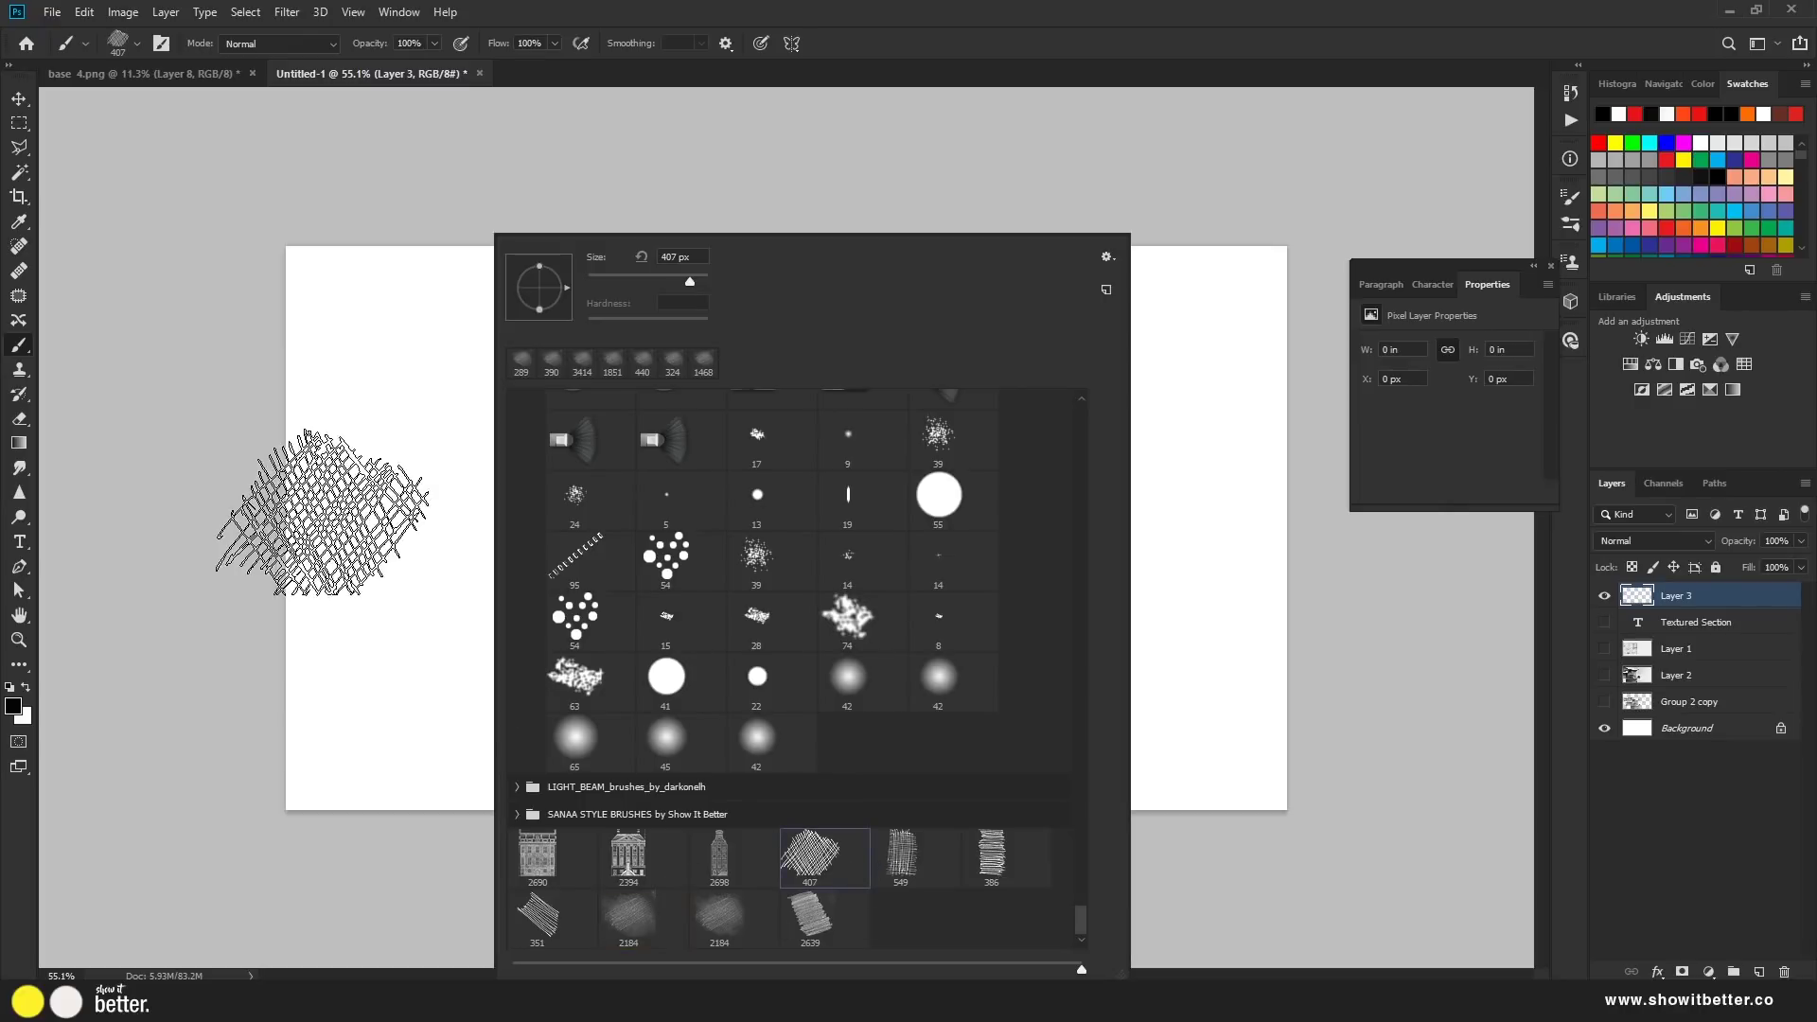
{"action": "left_click_drag", "start_coordinate": [406, 433], "coordinate": [330, 439]}
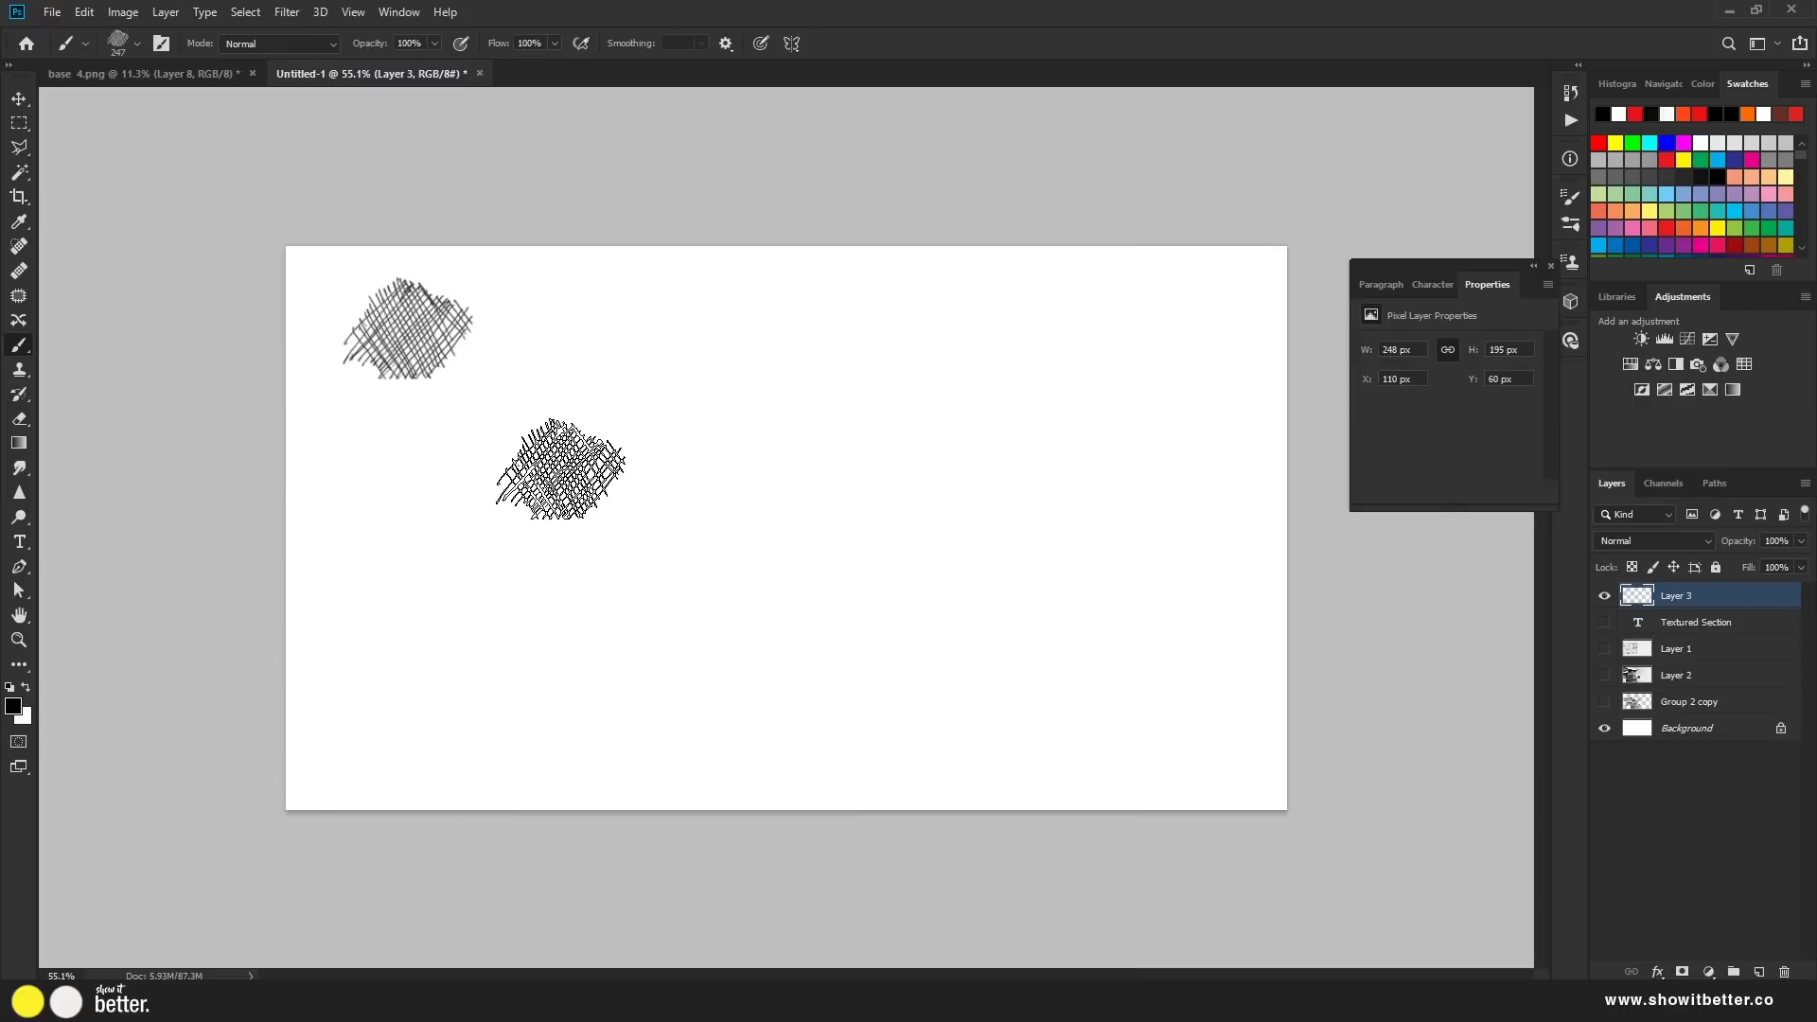
Stamp a woven grid-hatch sample with the 549 brush at about 248 px beside the diagonal cross-hatch
{"action": "right_click", "coordinate": [573, 450]}
{"action": "left_click", "coordinate": [1001, 856]}
{"action": "left_click_drag", "start_coordinate": [541, 432], "coordinate": [463, 426]}
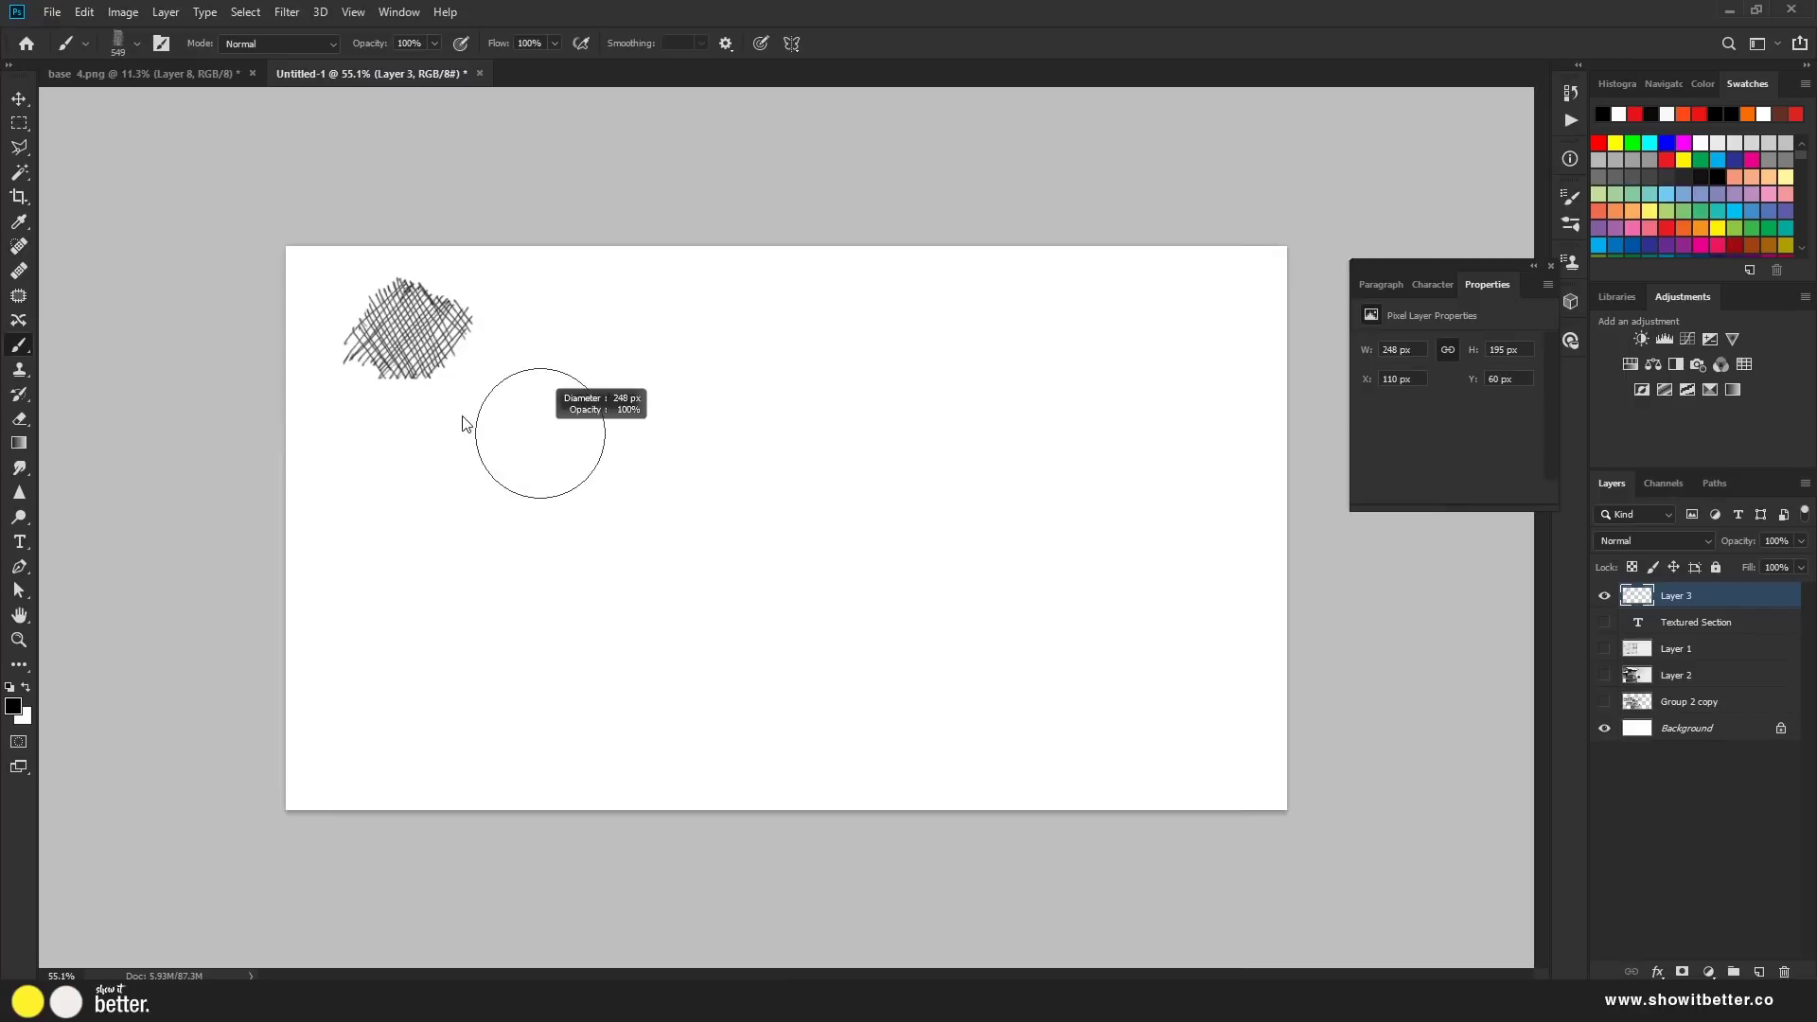
{"action": "left_click", "coordinate": [635, 333]}
Stamp a horizontal-line sample with the 386 brush at about 248 px to the right of the grid hatch
{"action": "right_click", "coordinate": [831, 495]}
{"action": "left_click", "coordinate": [1336, 857]}
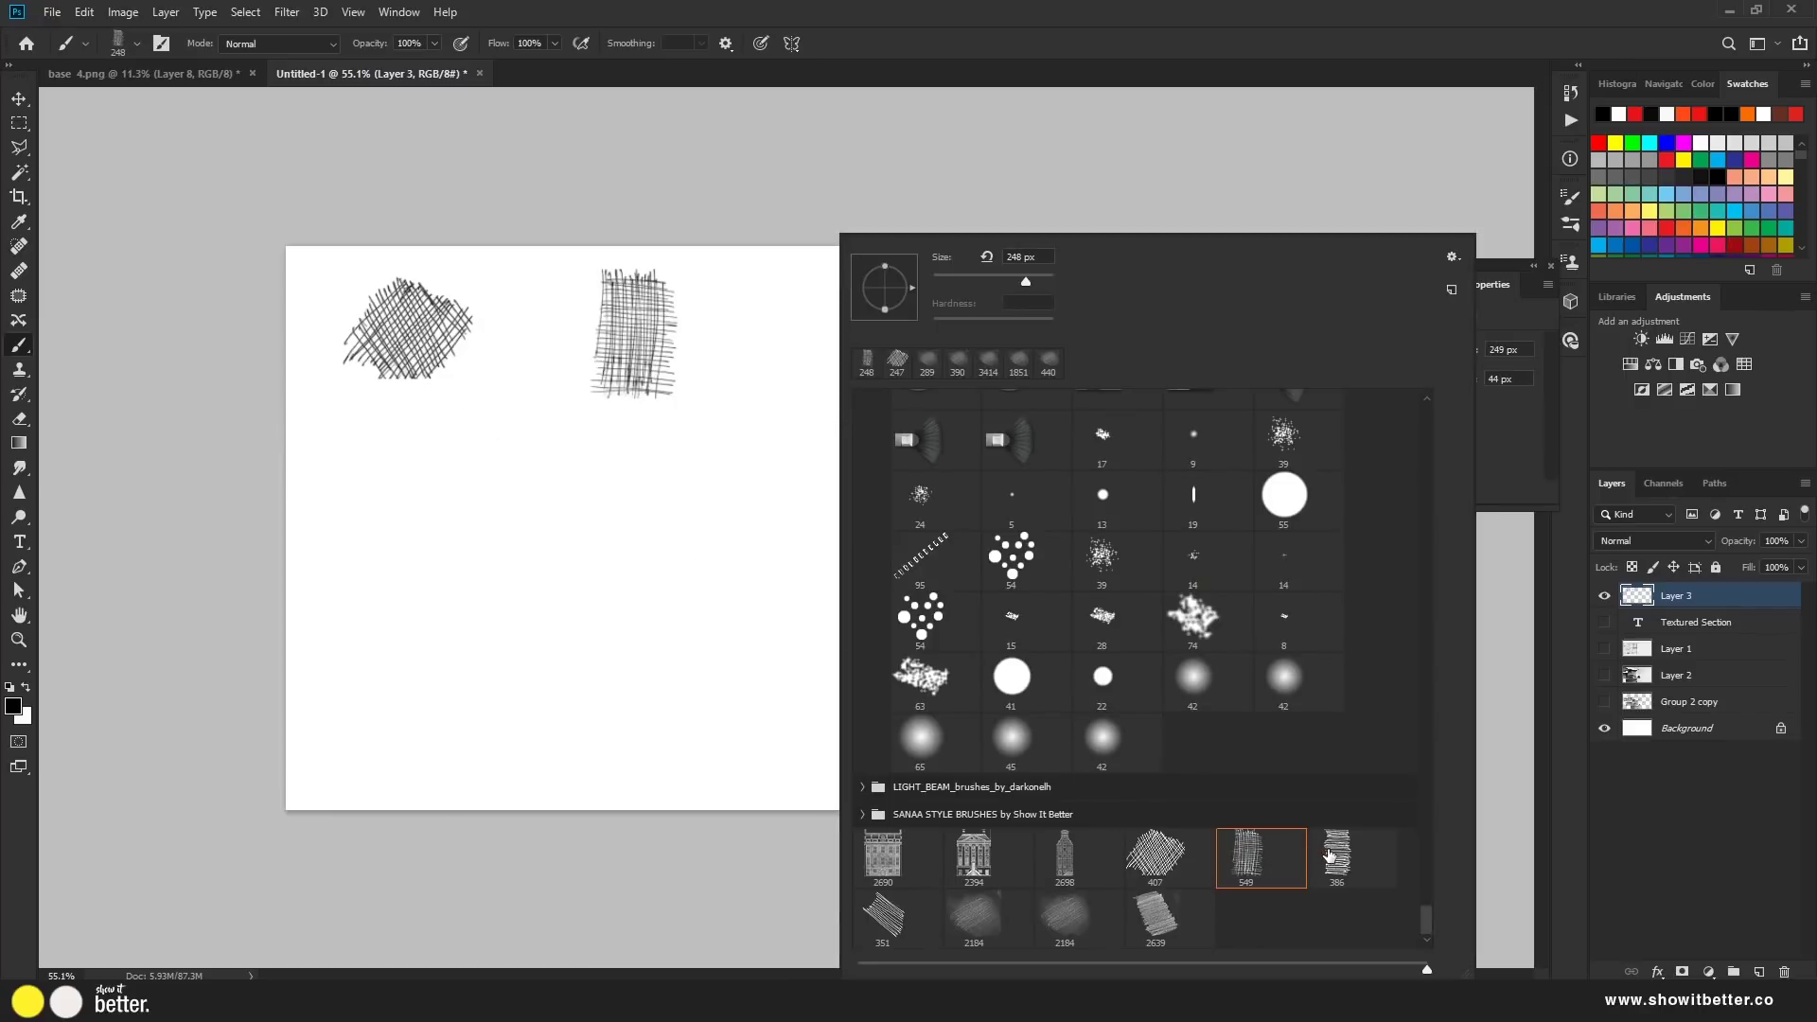
{"action": "right_click", "coordinate": [714, 385], "text": "alt"}
{"action": "left_click_drag", "start_coordinate": [825, 327], "coordinate": [829, 336]}
Stamp a slanted-line sample with the 351 brush at about 326 px at the end of the upper row
{"action": "left_click_drag", "start_coordinate": [1024, 563], "coordinate": [1027, 573]}
{"action": "right_click", "coordinate": [1025, 568]}
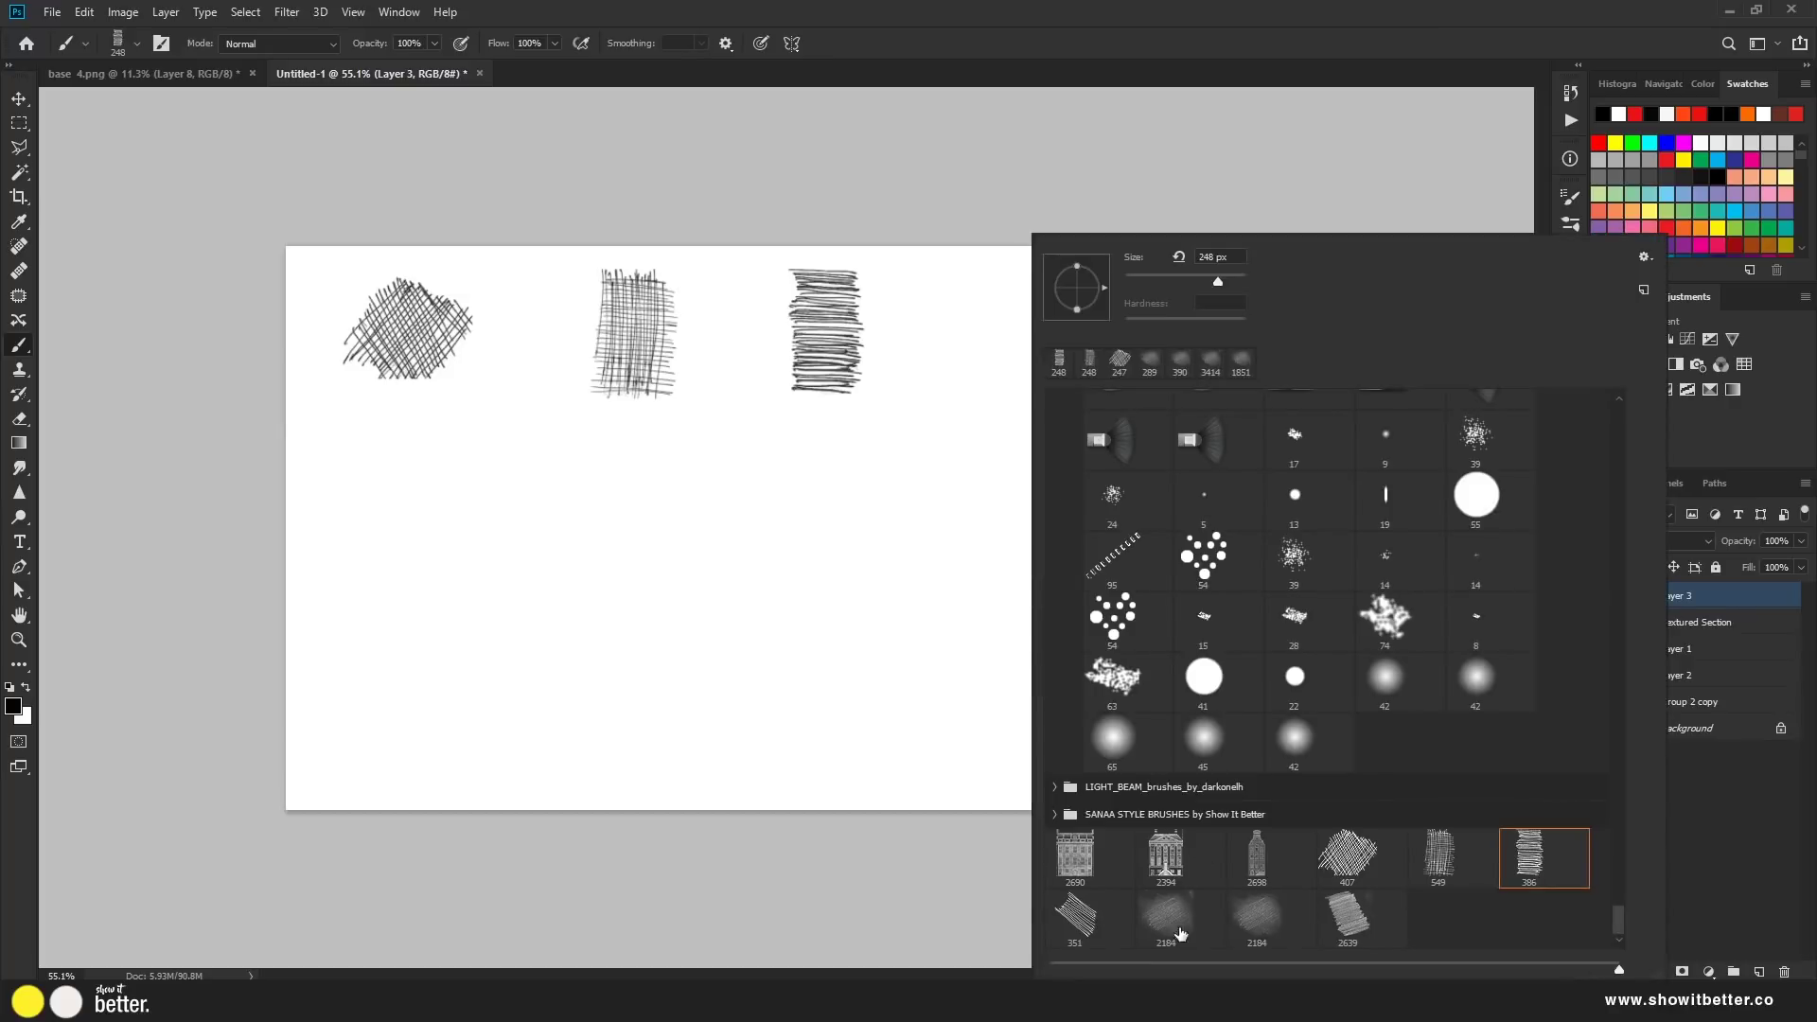
{"action": "left_click", "coordinate": [1071, 917]}
{"action": "right_click", "coordinate": [903, 481], "text": "alt"}
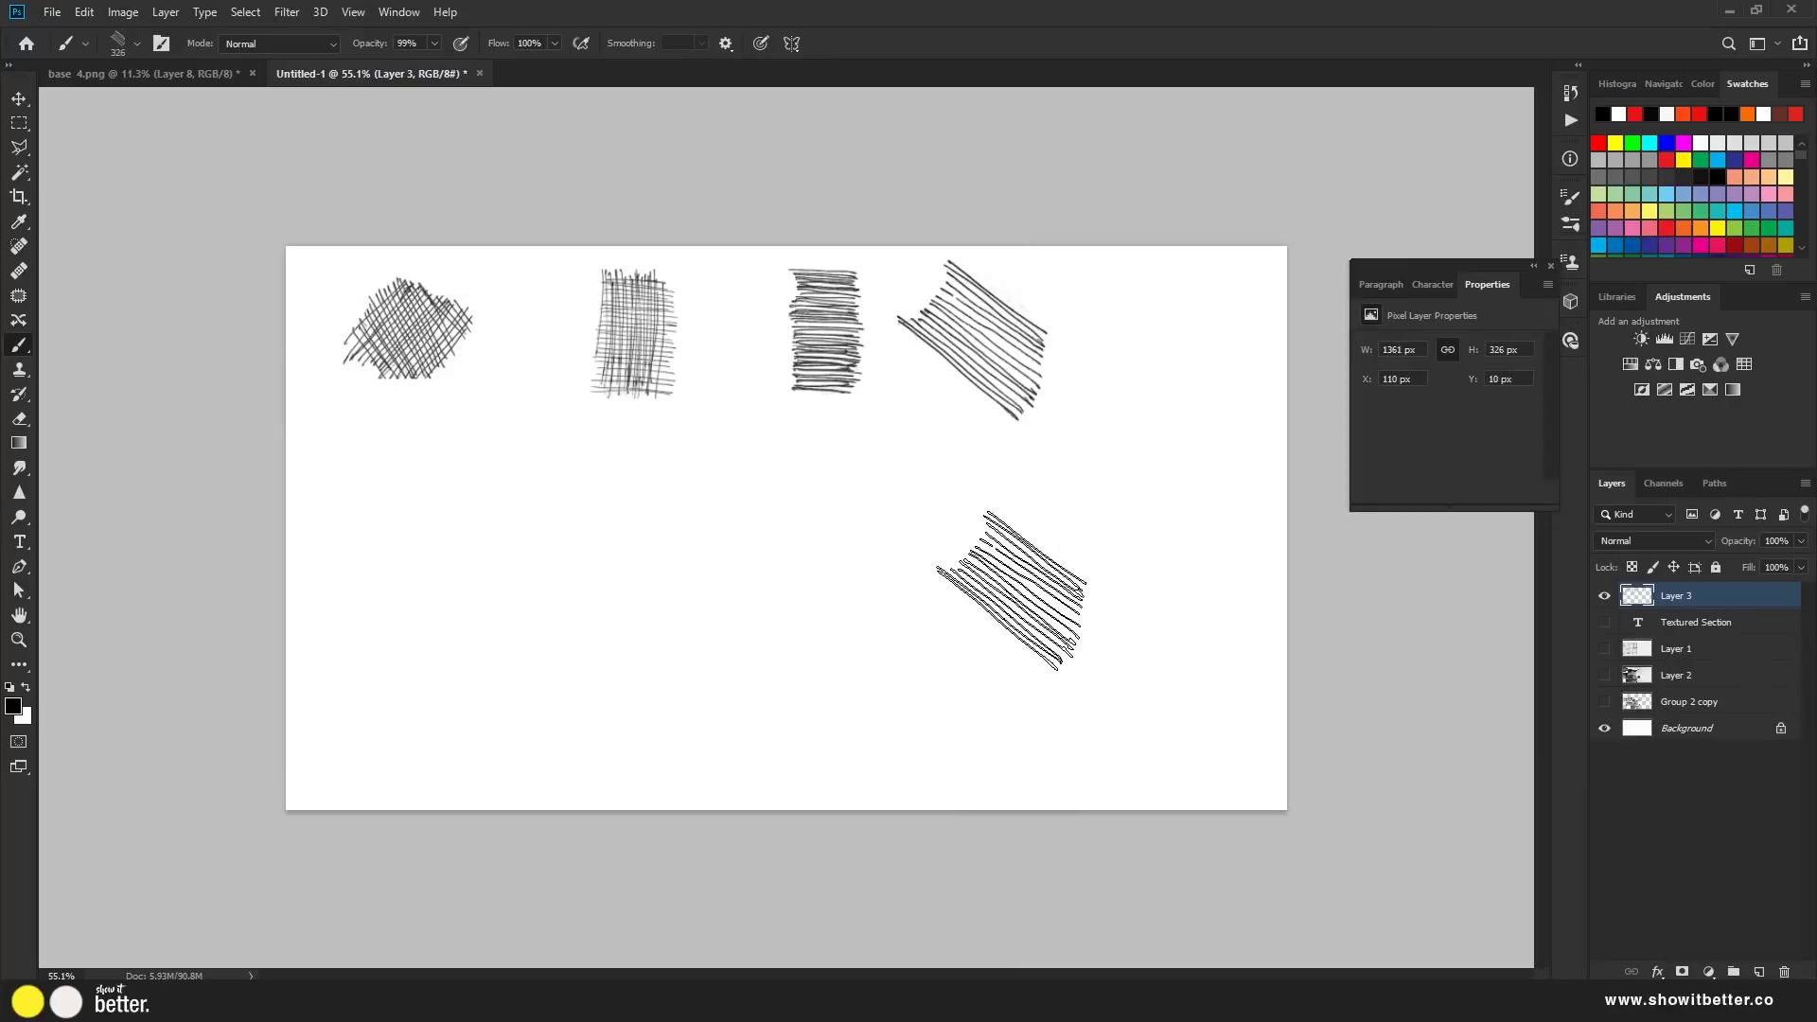
Stamp a pencil-shading sample with the first 2184 brush at about 550 px below the diagonal cross-hatch
{"action": "right_click", "coordinate": [1011, 592]}
{"action": "left_click", "coordinate": [1178, 932]}
{"action": "right_click", "coordinate": [379, 621], "text": "alt"}
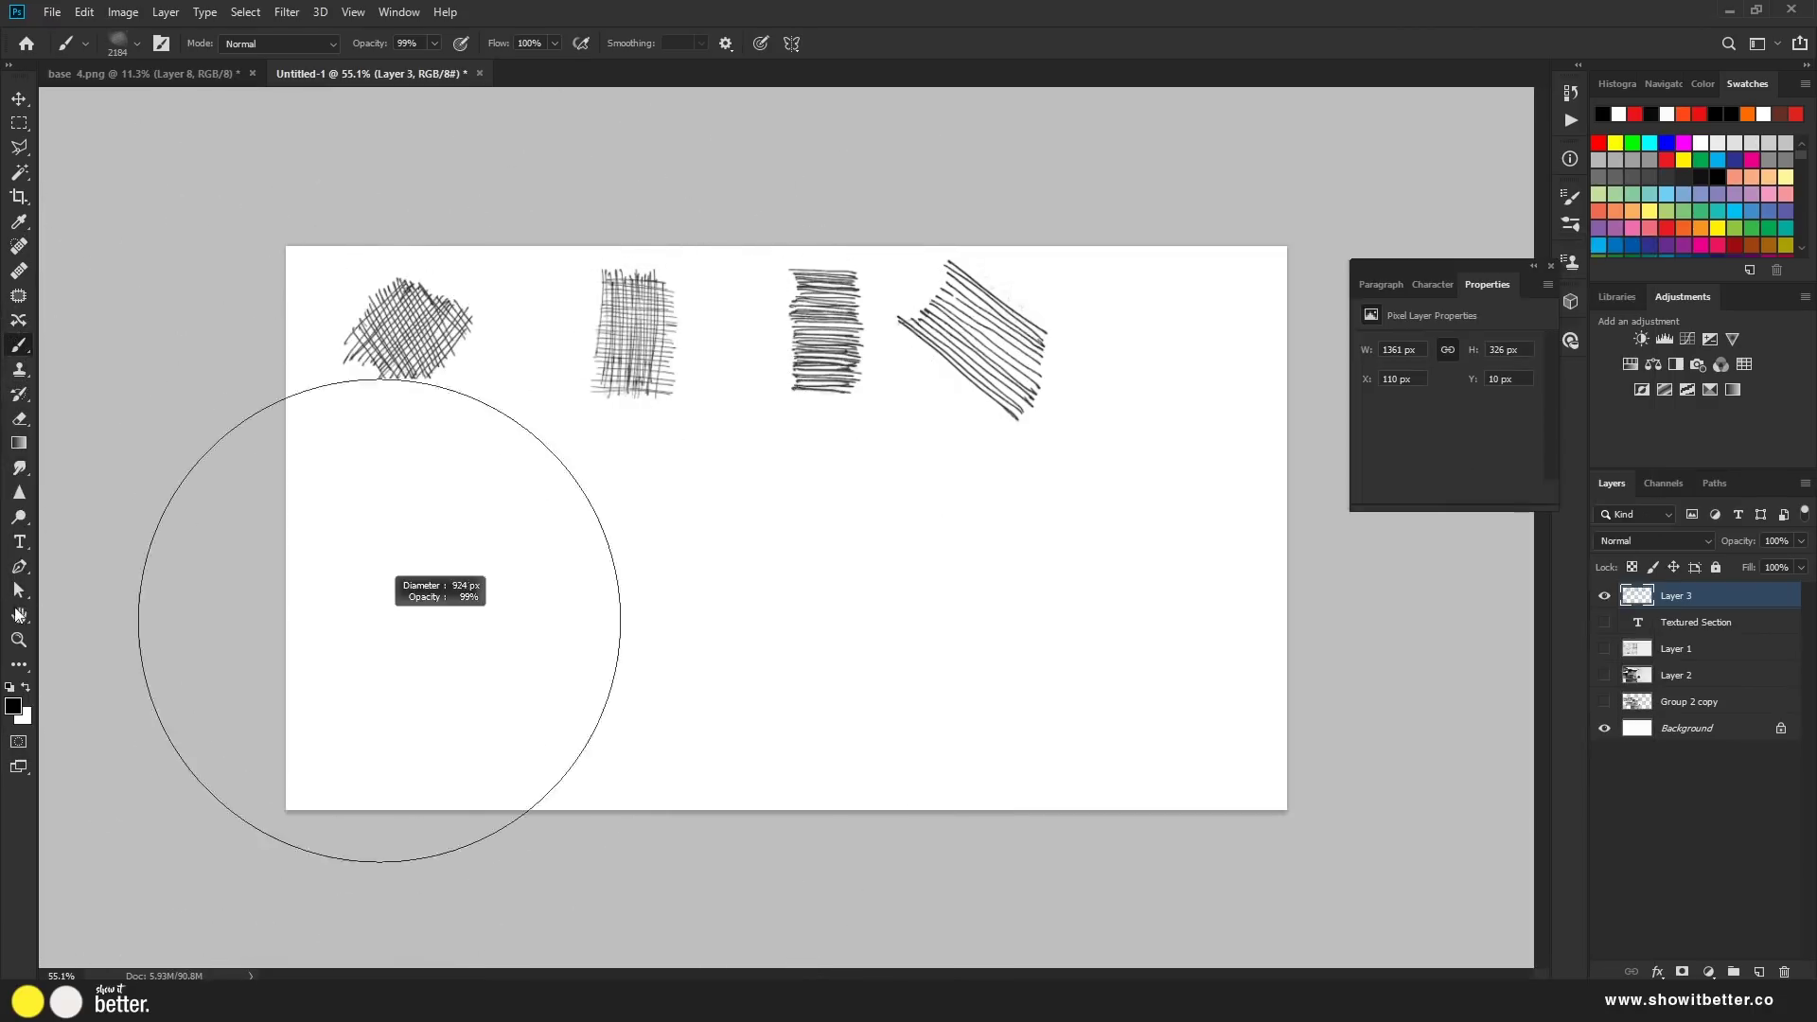
{"action": "right_click", "coordinate": [360, 576], "text": "alt"}
{"action": "left_click", "coordinate": [455, 569]}
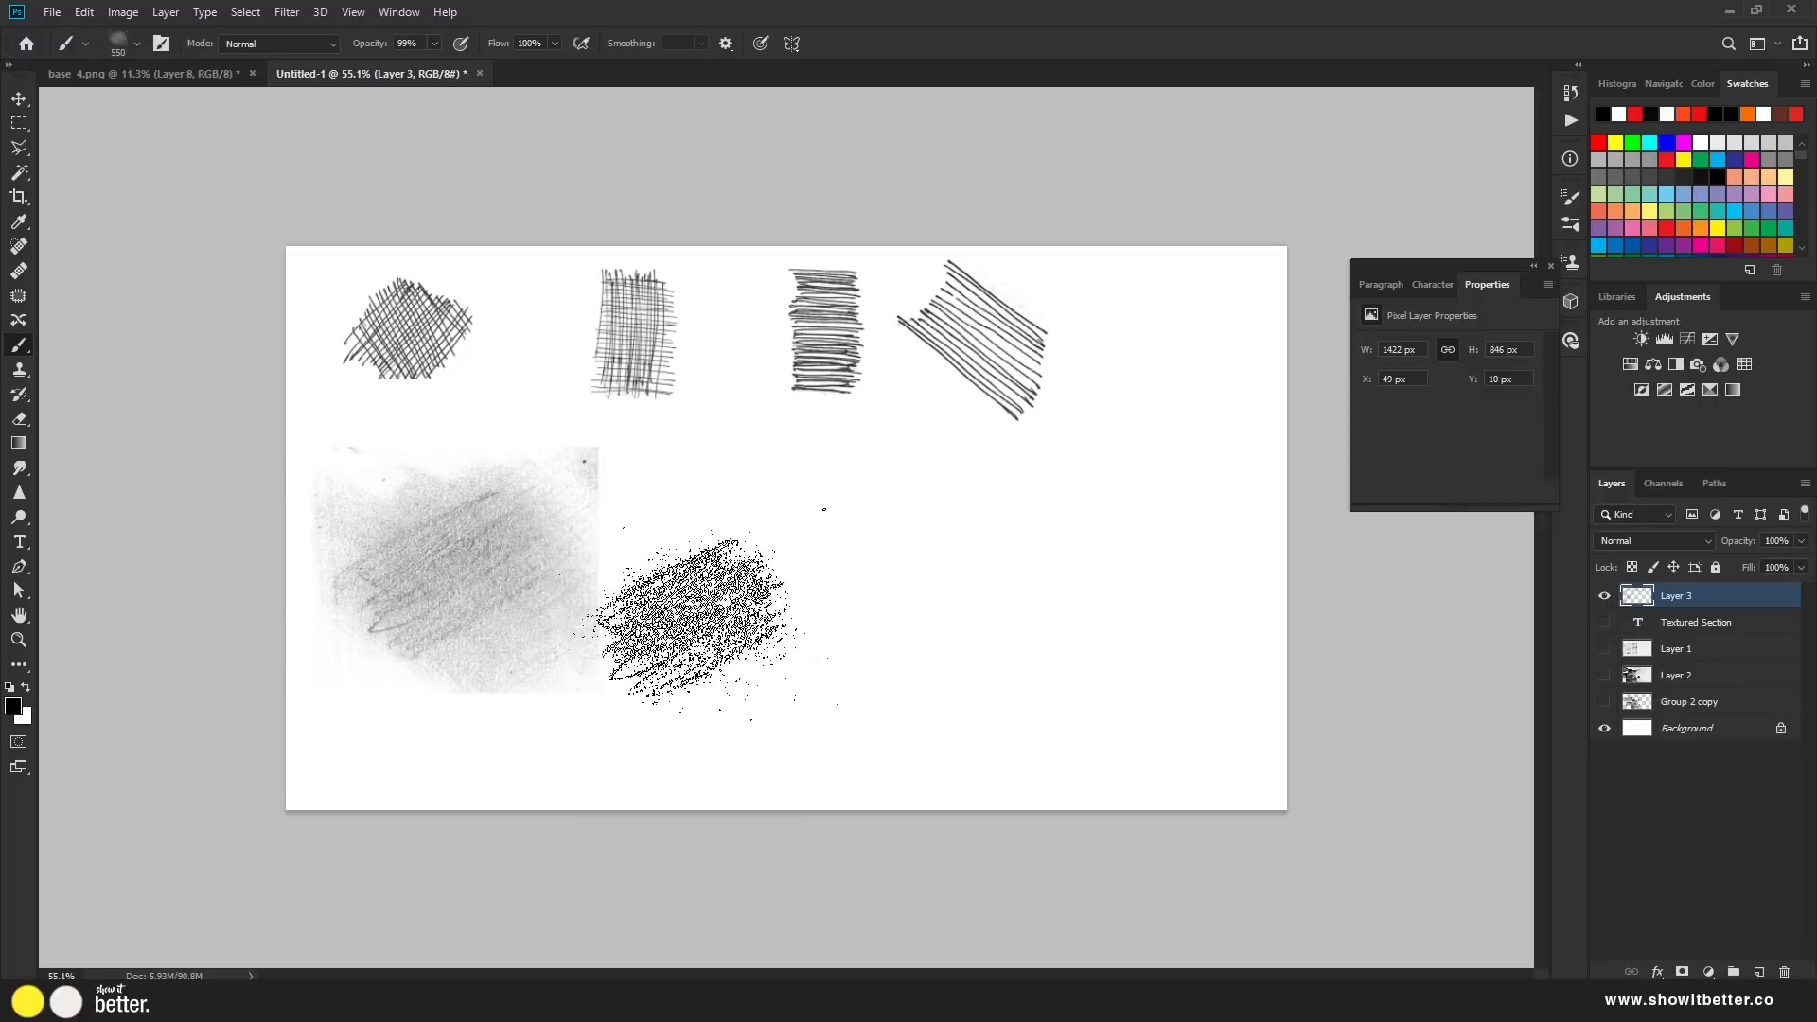
Undo the last pencil-shading stamp and place it again at a brush size of about 362 px
{"action": "key", "text": "ctrl+z"}
{"action": "right_click", "coordinate": [468, 587], "text": "alt"}
{"action": "left_click", "coordinate": [407, 583]}
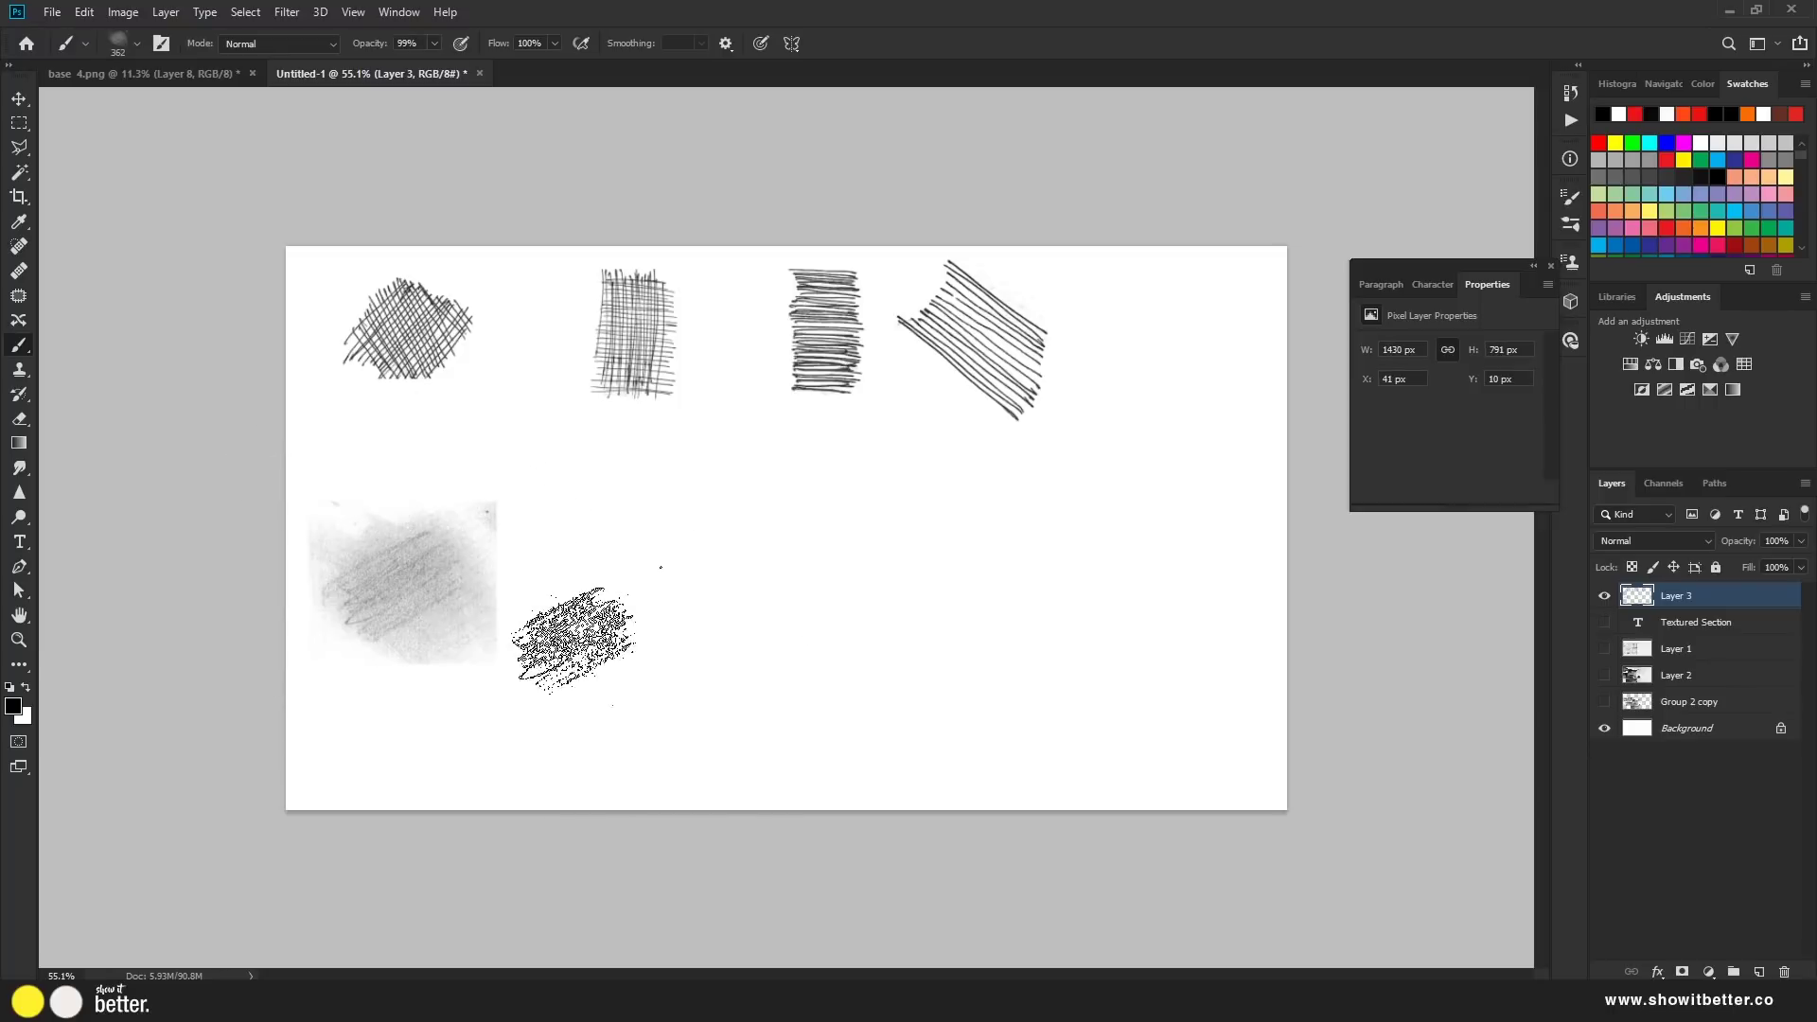
Stamp a sample of the second 2184 pencil-shading brush at about 442 px beside the first shading sample
{"action": "right_click", "coordinate": [587, 625]}
{"action": "left_click", "coordinate": [823, 911]}
{"action": "right_click", "coordinate": [556, 664], "text": "alt"}
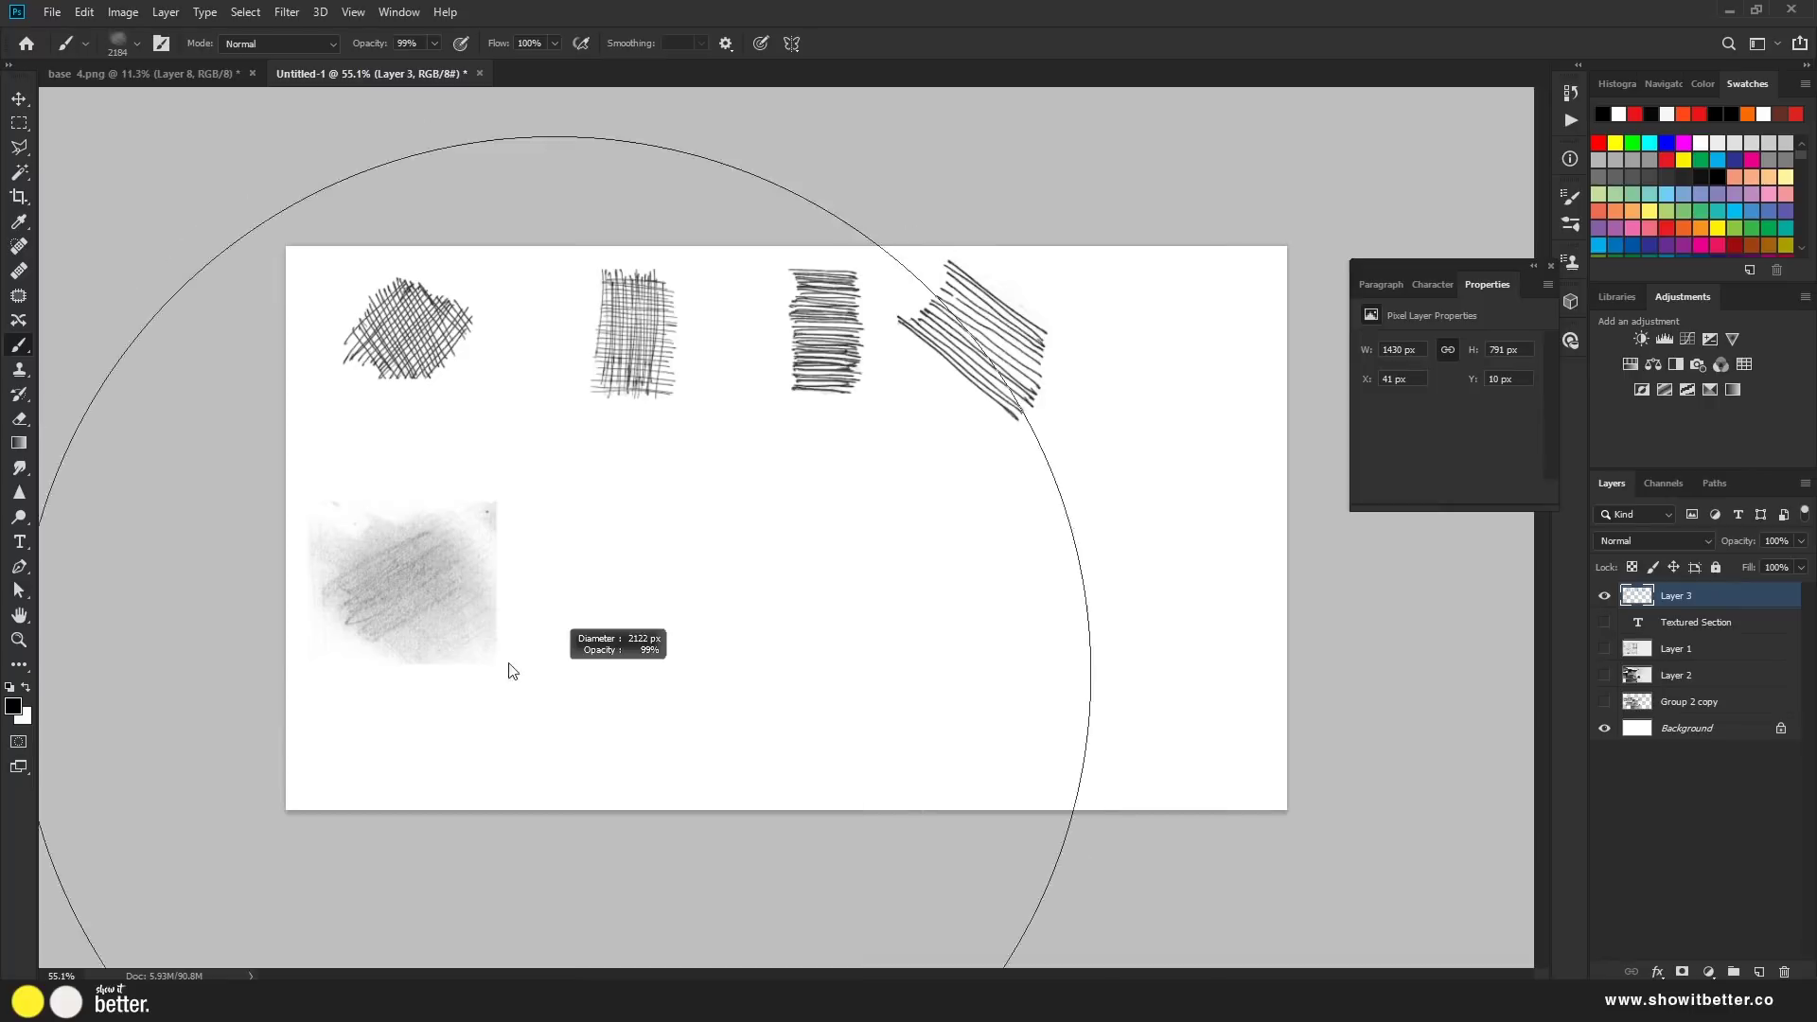
{"action": "right_click", "coordinate": [582, 599], "text": "alt"}
{"action": "right_click", "coordinate": [615, 619], "text": "alt"}
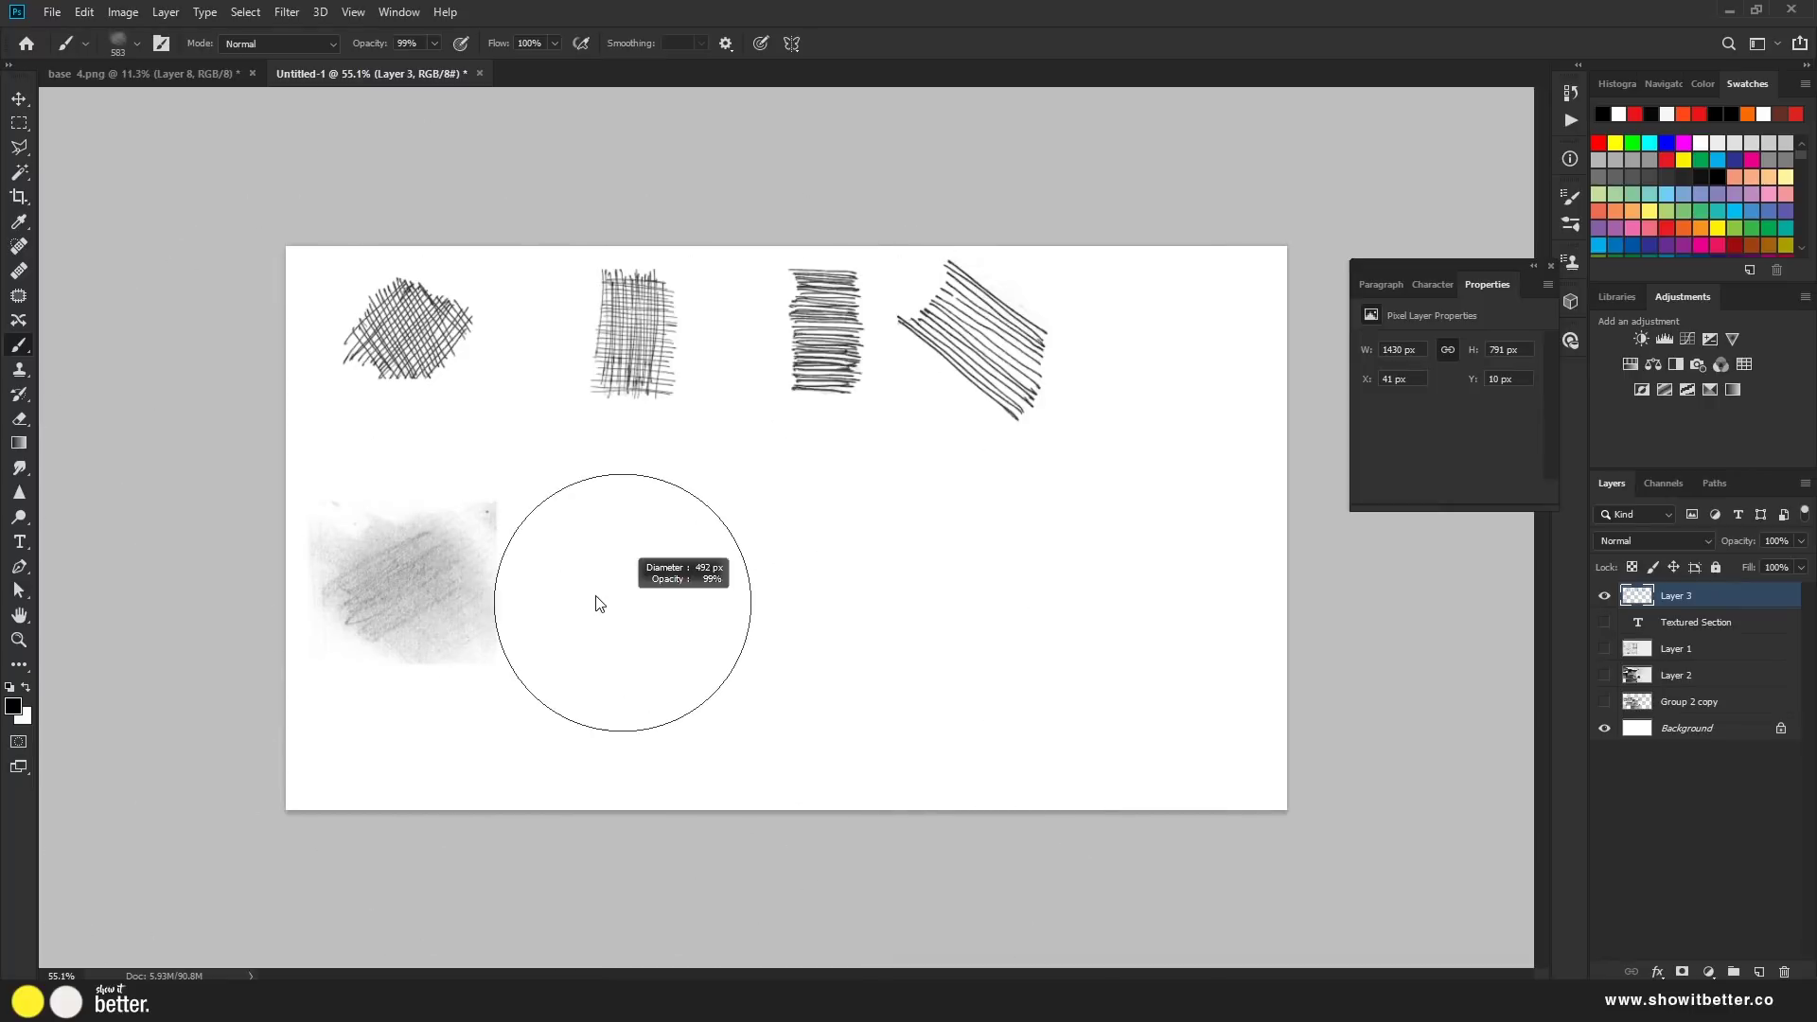
{"action": "left_click", "coordinate": [643, 568]}
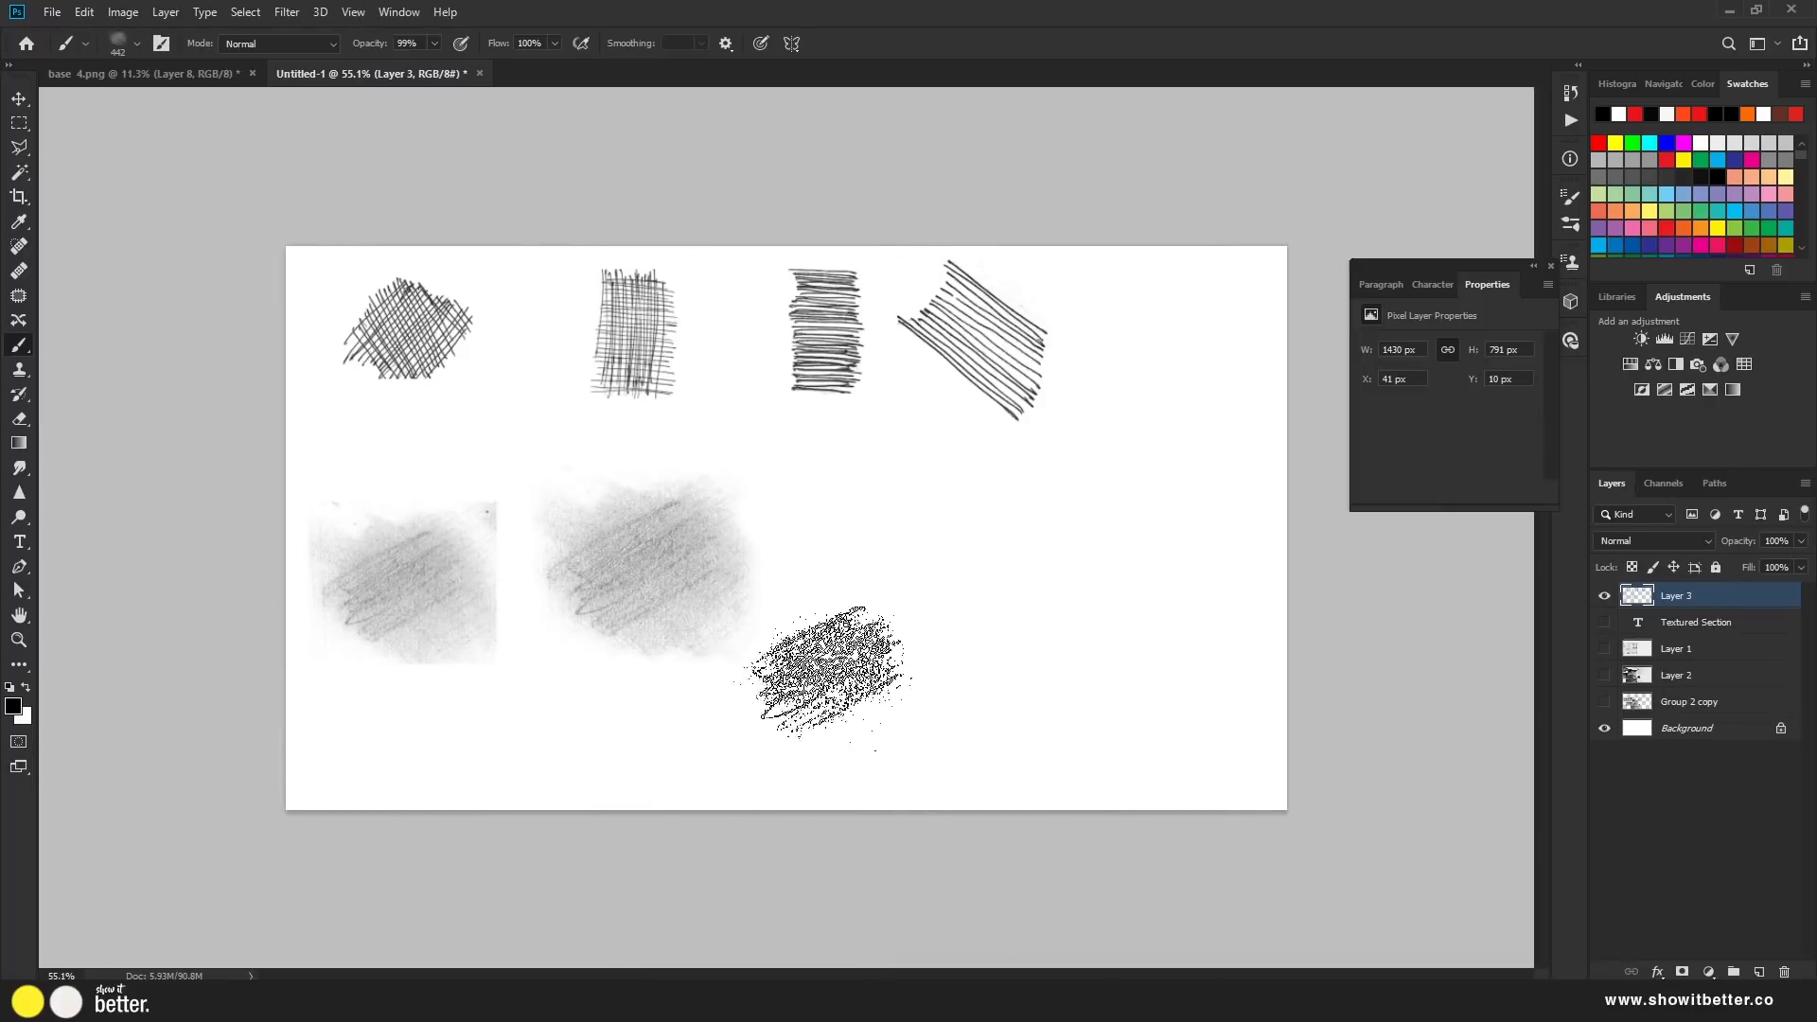
Stamp a dense pencil-stroke sample with the 2639 brush at about 439 px at the end of the lower row
{"action": "right_click", "coordinate": [857, 625]}
{"action": "left_click", "coordinate": [1178, 918]}
{"action": "right_click", "coordinate": [614, 546], "text": "alt"}
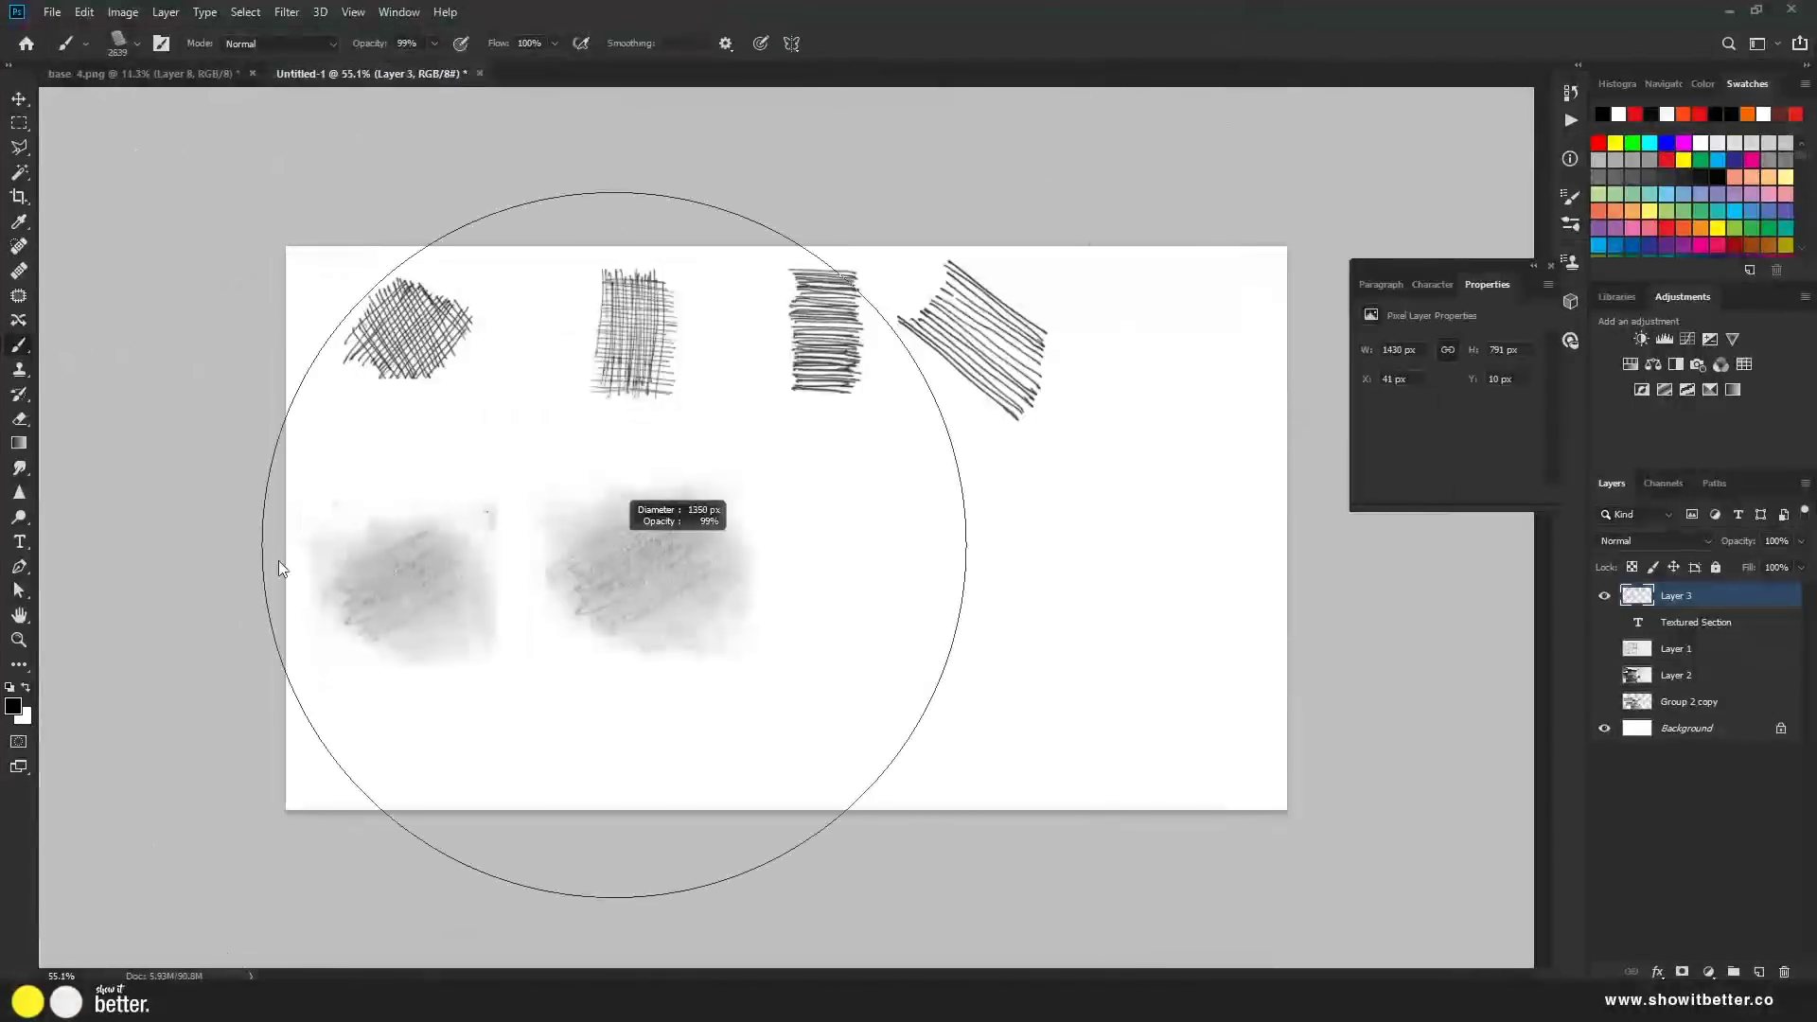
{"action": "right_click", "coordinate": [895, 600], "text": "alt"}
{"action": "right_click", "coordinate": [919, 594], "text": "alt"}
{"action": "left_click", "coordinate": [949, 579]}
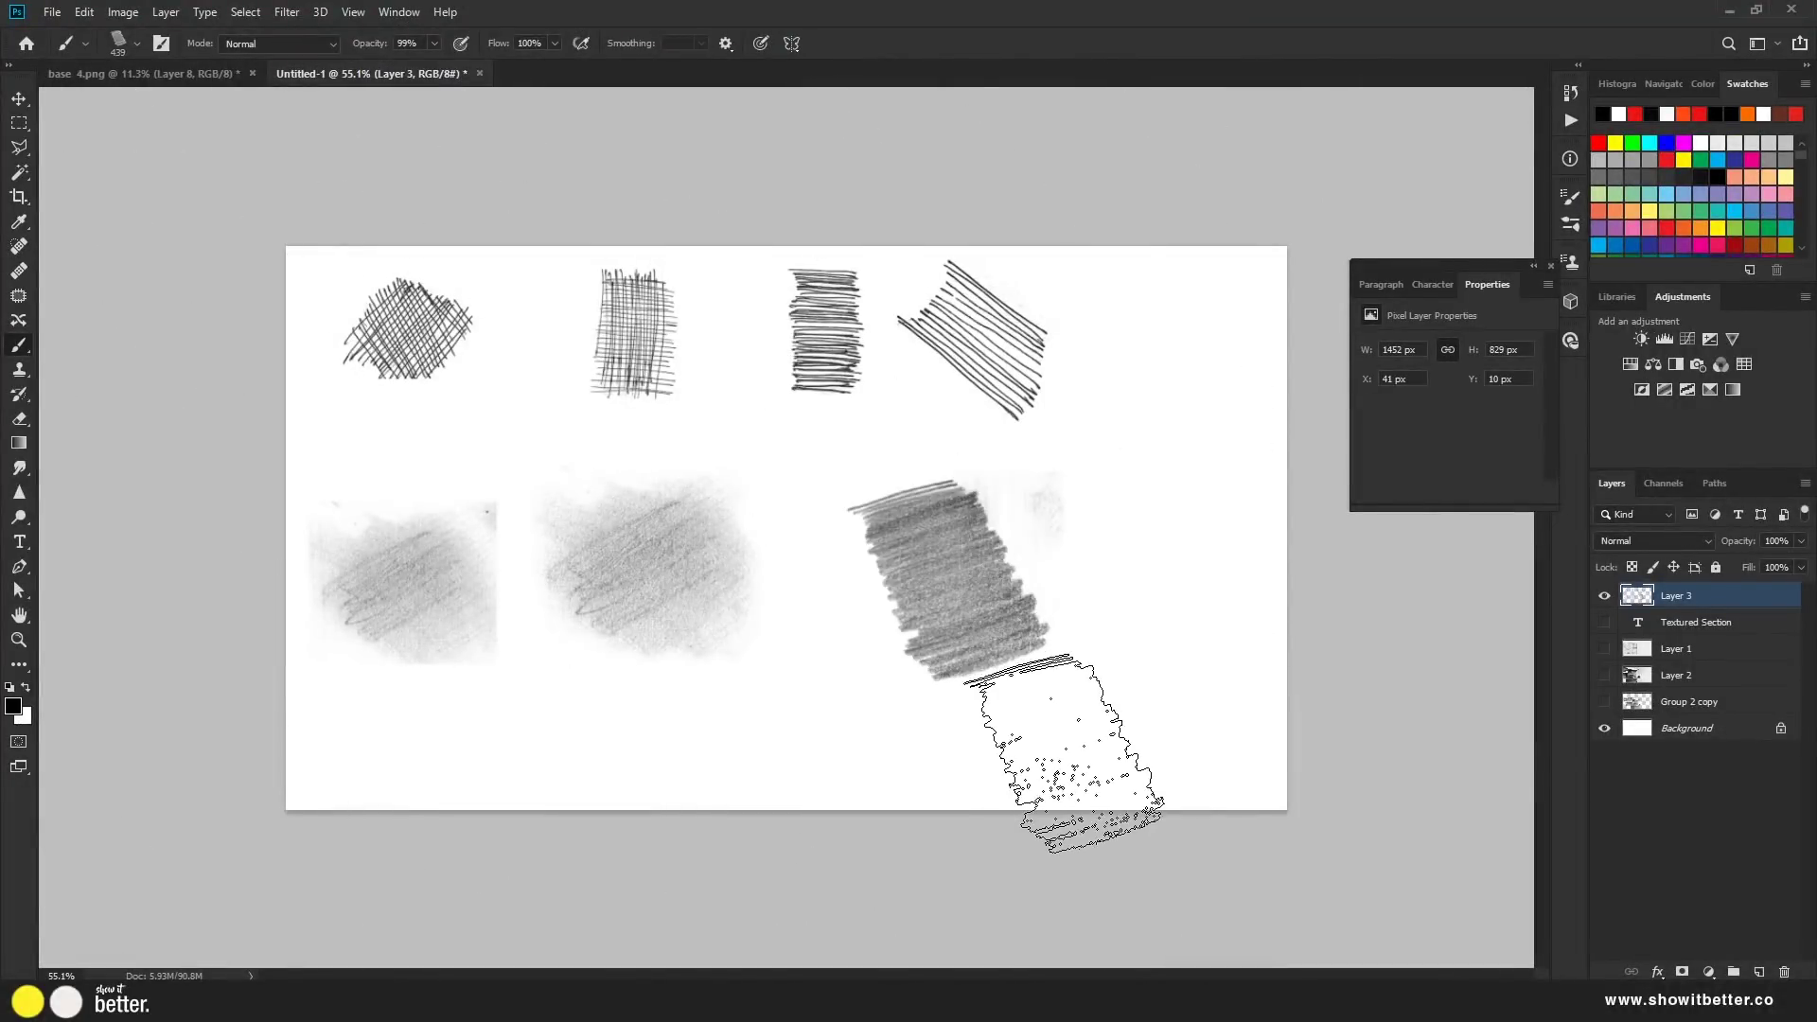
Examine the stamped hatch and shading samples up close and review the SANAA STYLE BRUSHES group in the brush presets
{"action": "scroll", "coordinate": [622, 497], "scroll_direction": "down", "scroll_amount": 4}
{"action": "scroll", "coordinate": [622, 497], "scroll_direction": "up", "scroll_amount": 4}
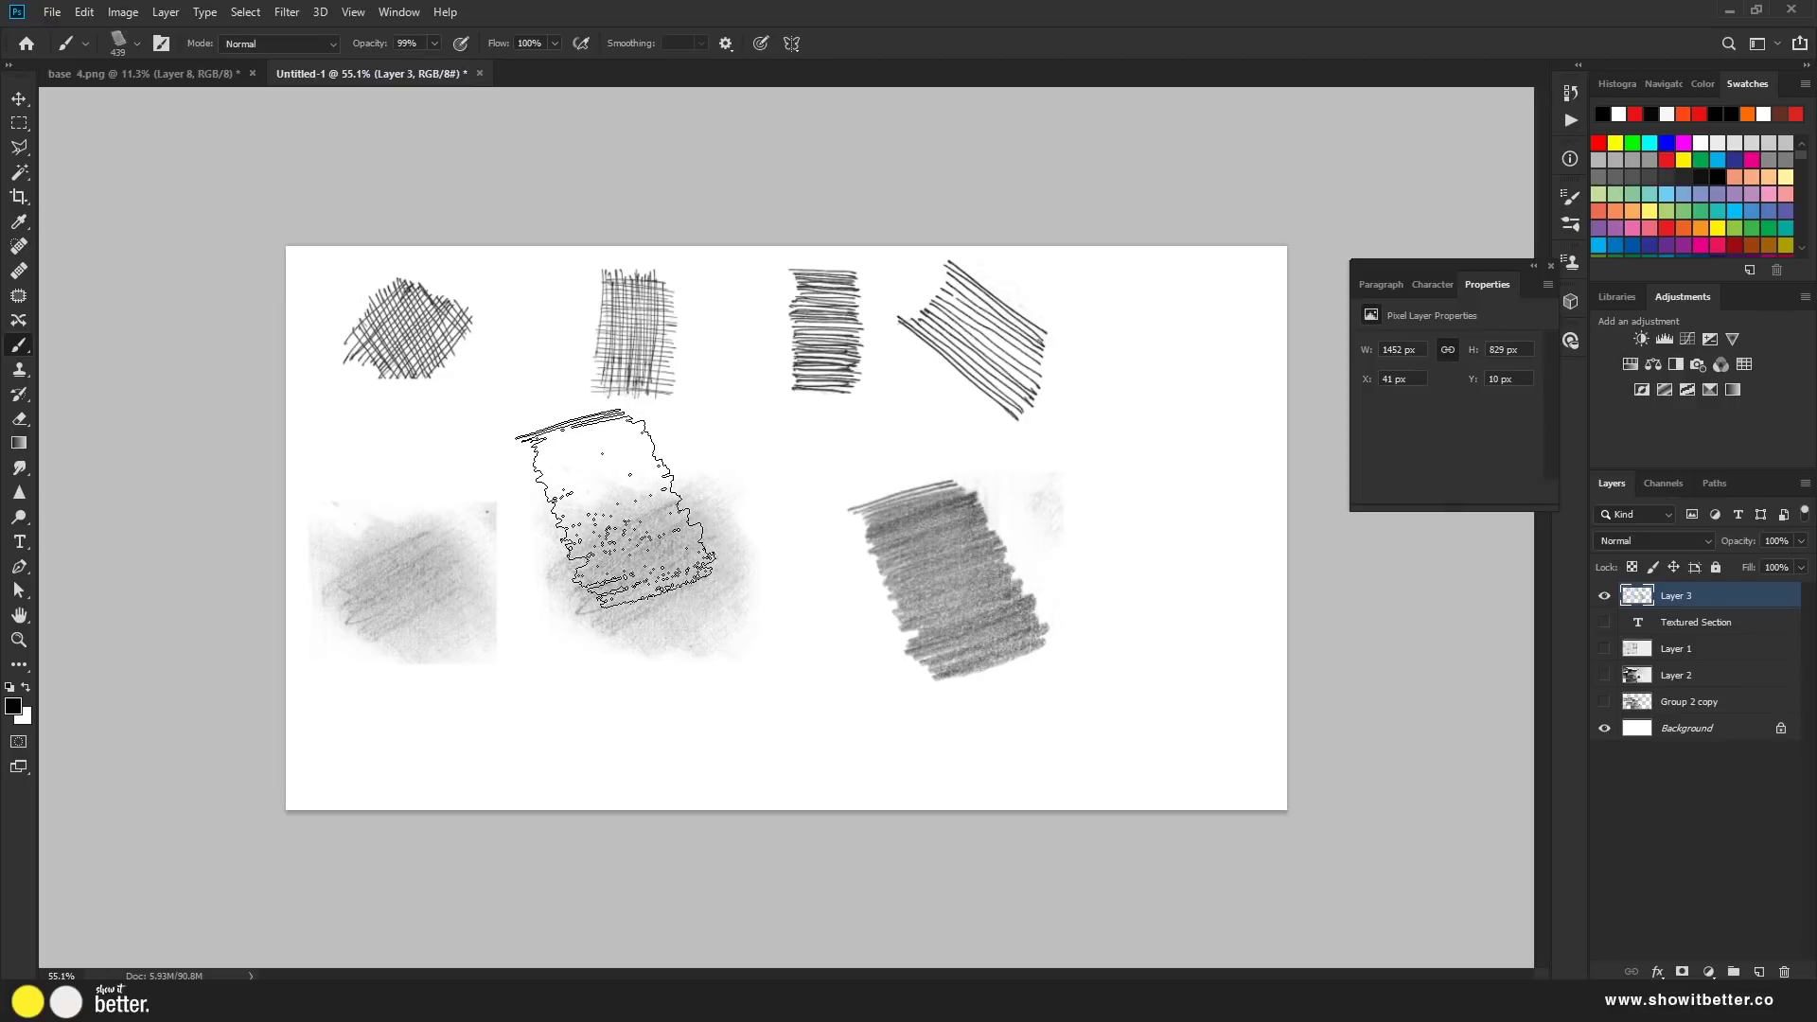
{"action": "key", "text": "v"}
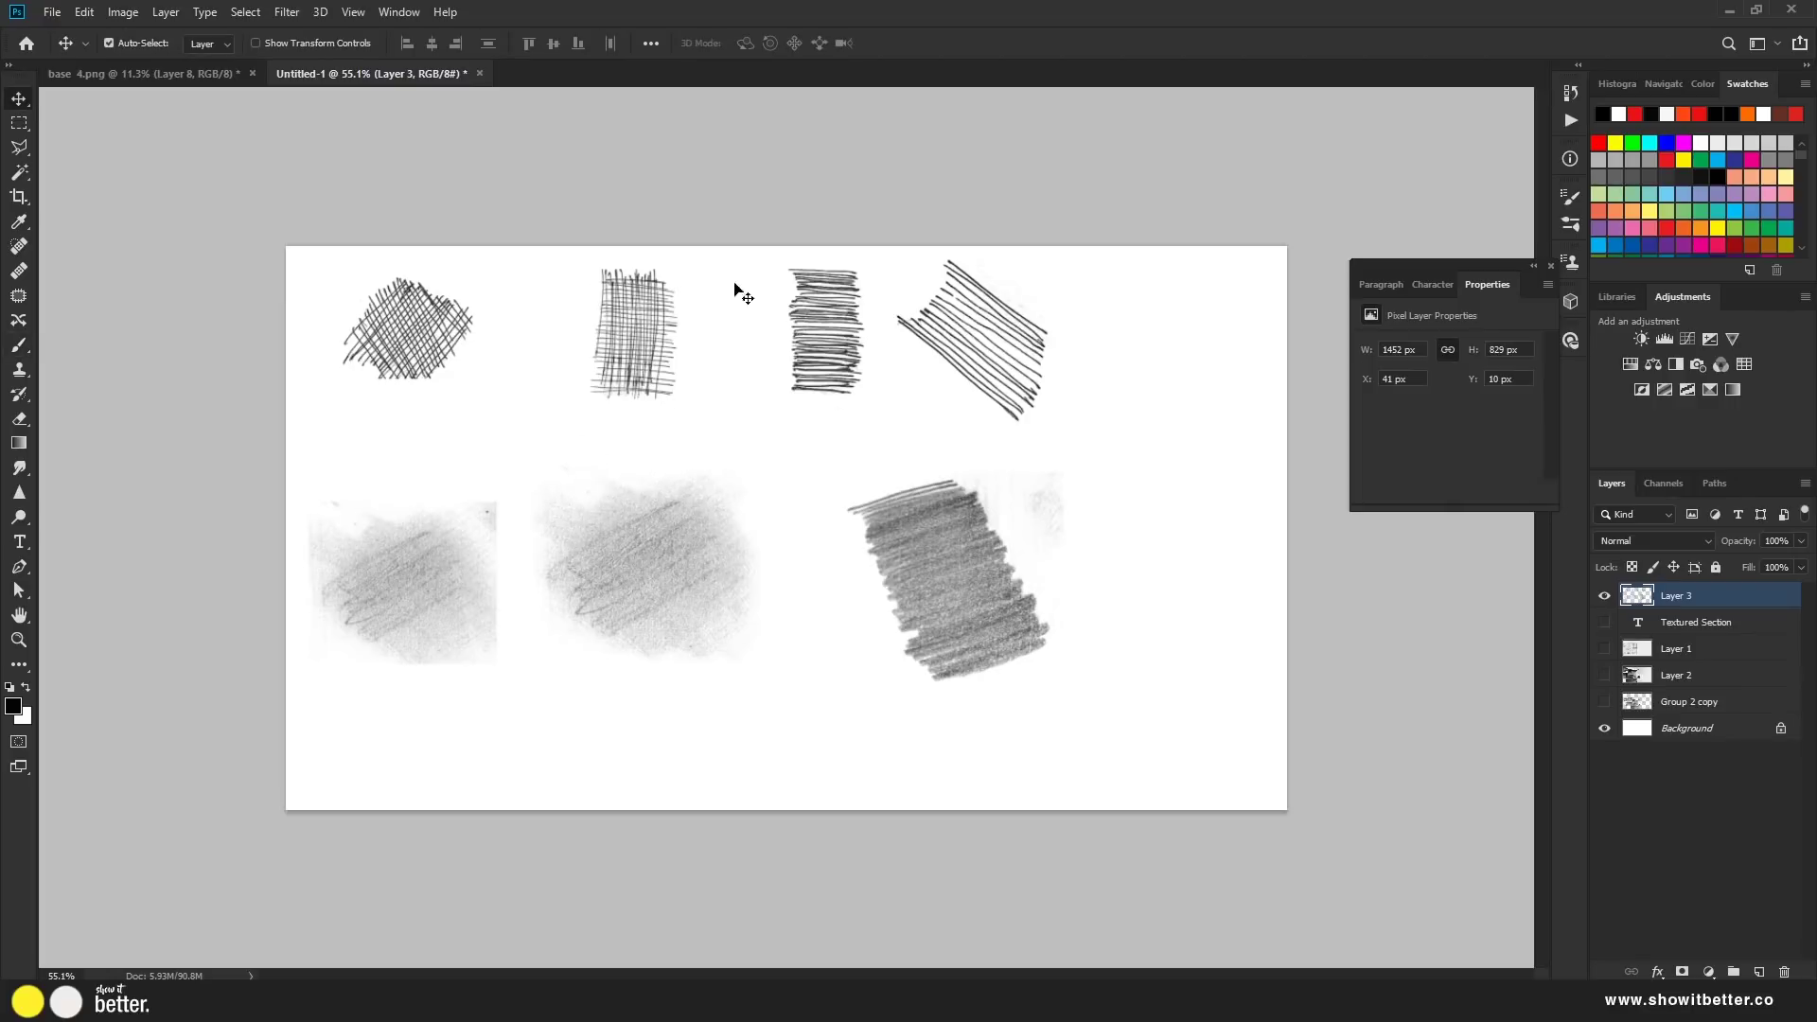
{"action": "scroll", "coordinate": [485, 384], "scroll_direction": "up", "scroll_amount": 5}
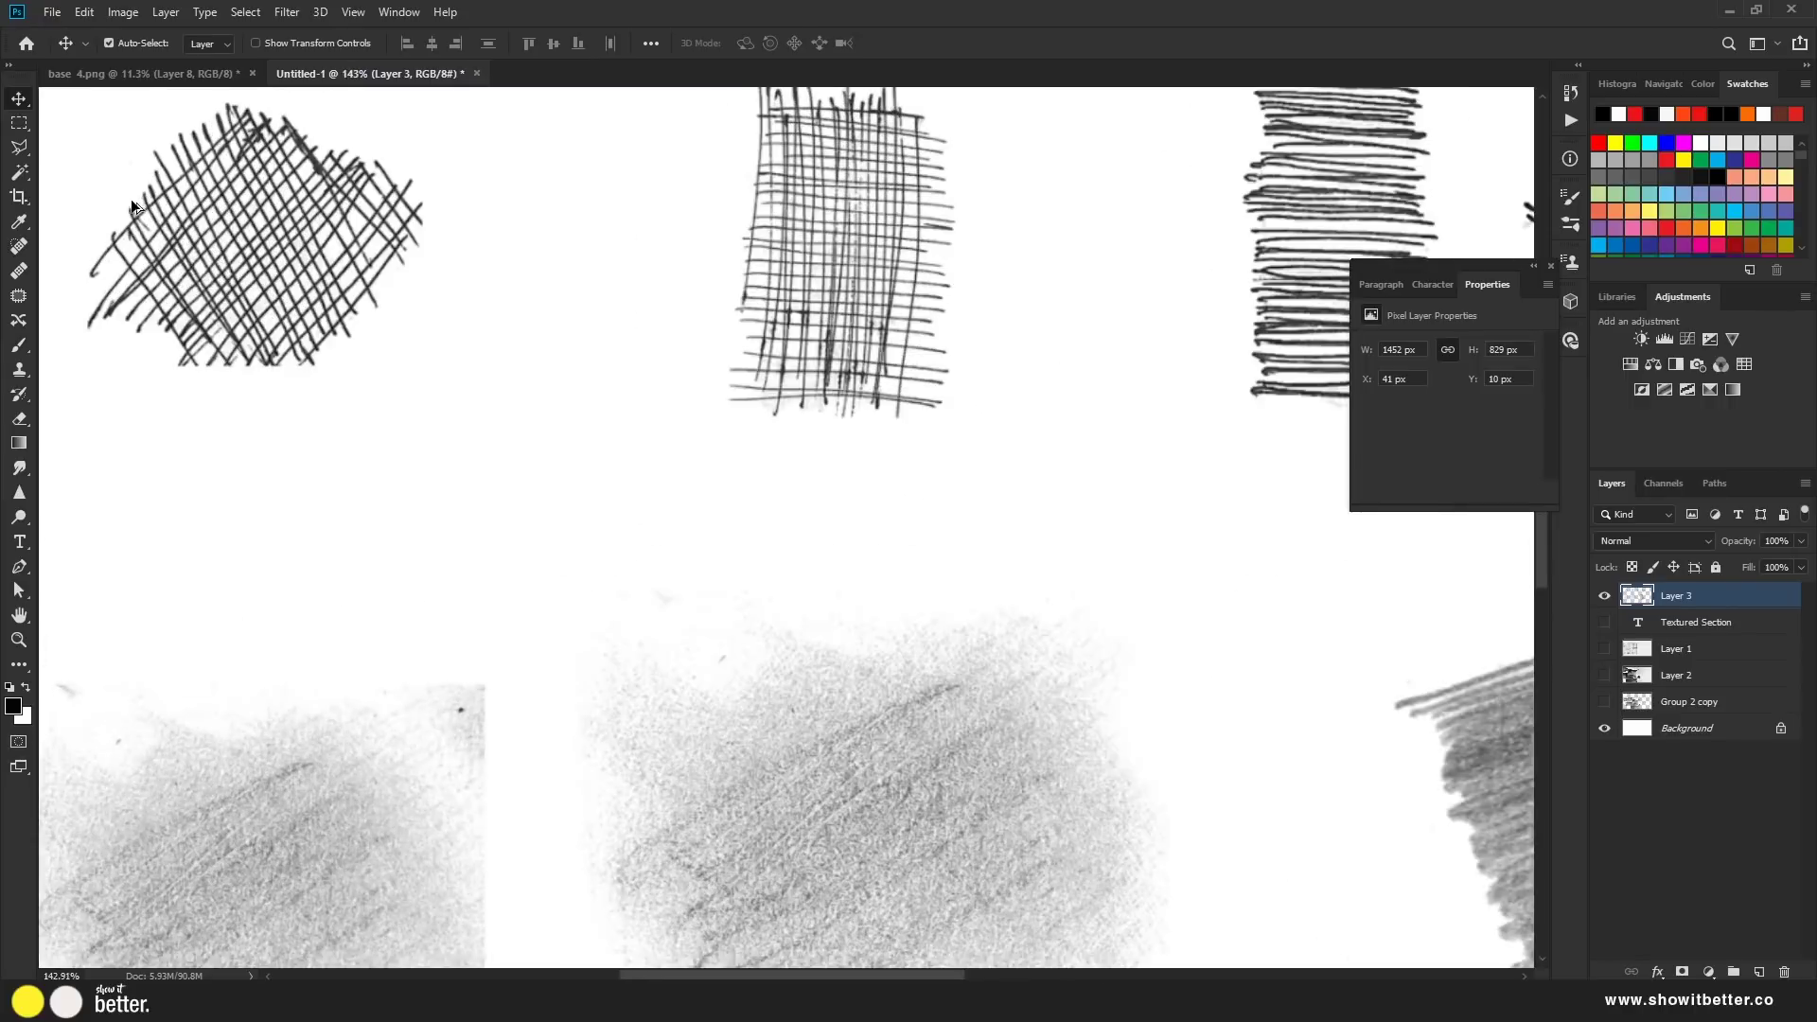
{"action": "scroll", "coordinate": [162, 208], "scroll_direction": "up", "scroll_amount": 6}
{"action": "scroll", "coordinate": [375, 351], "scroll_direction": "down", "scroll_amount": 8}
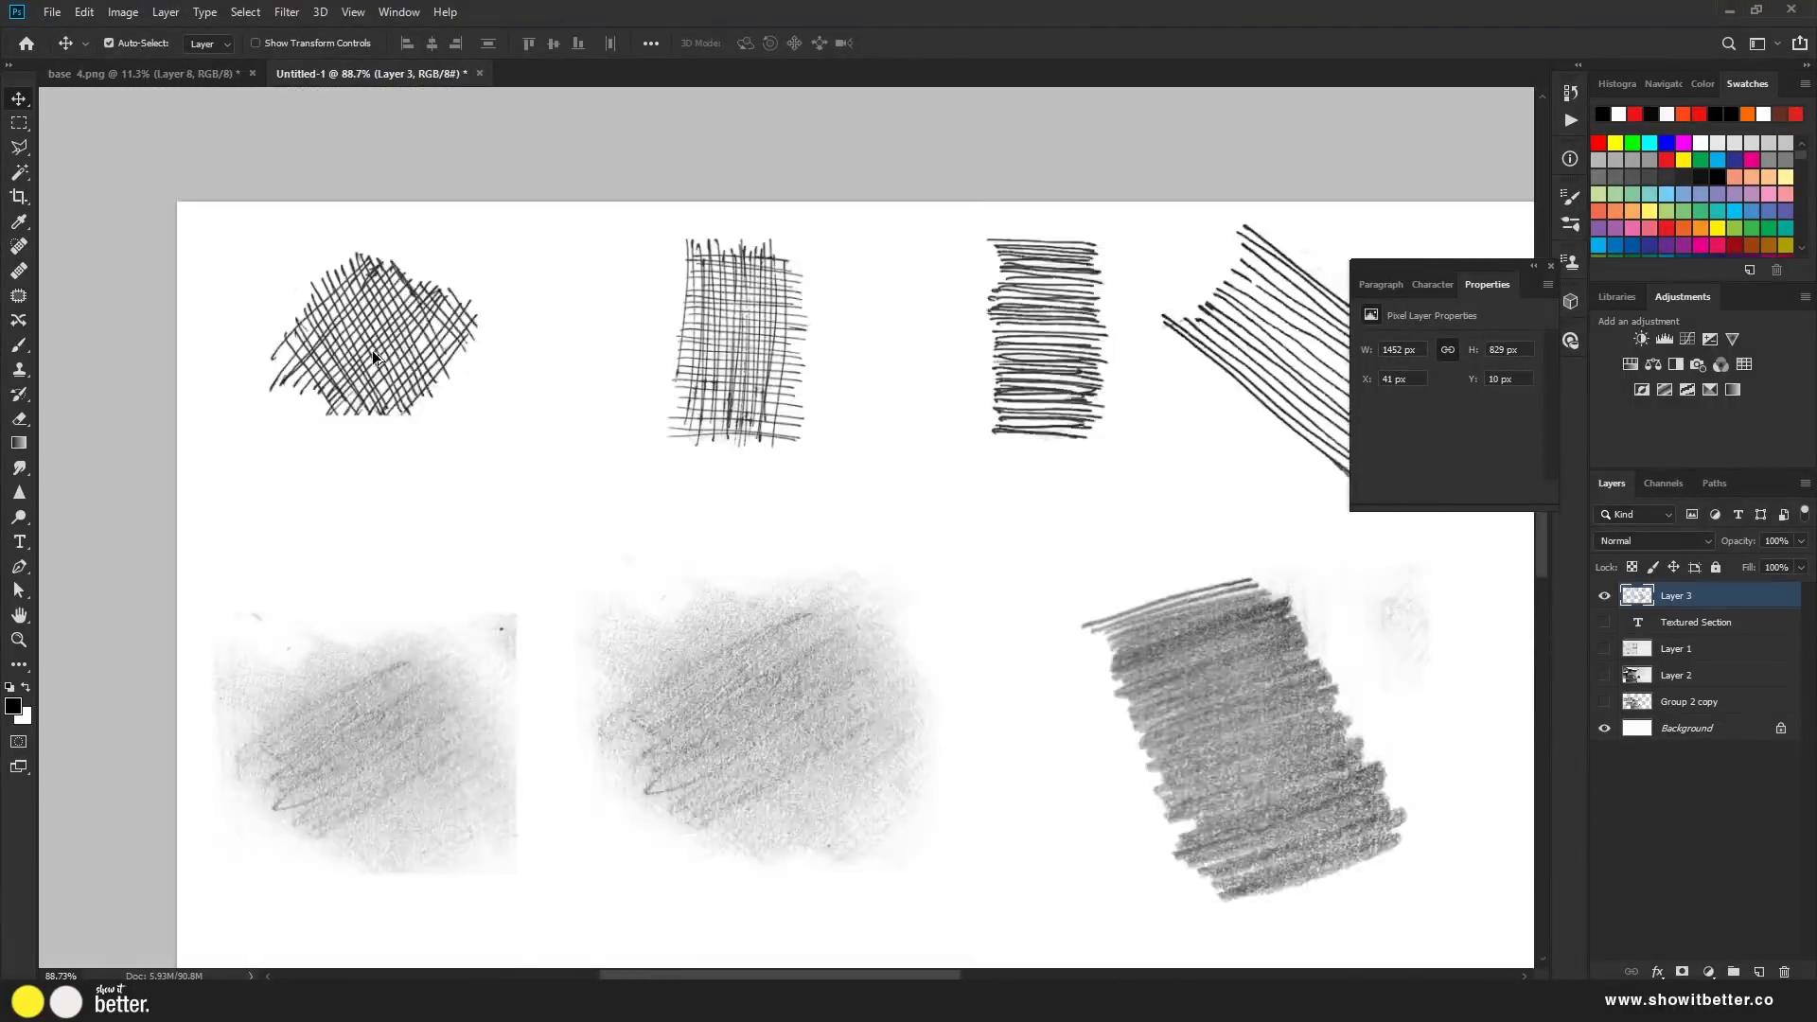
{"action": "scroll", "coordinate": [398, 353], "scroll_direction": "down", "scroll_amount": 2}
{"action": "scroll", "coordinate": [636, 372], "scroll_direction": "down", "scroll_amount": 2}
{"action": "scroll", "coordinate": [763, 394], "scroll_direction": "up", "scroll_amount": 2}
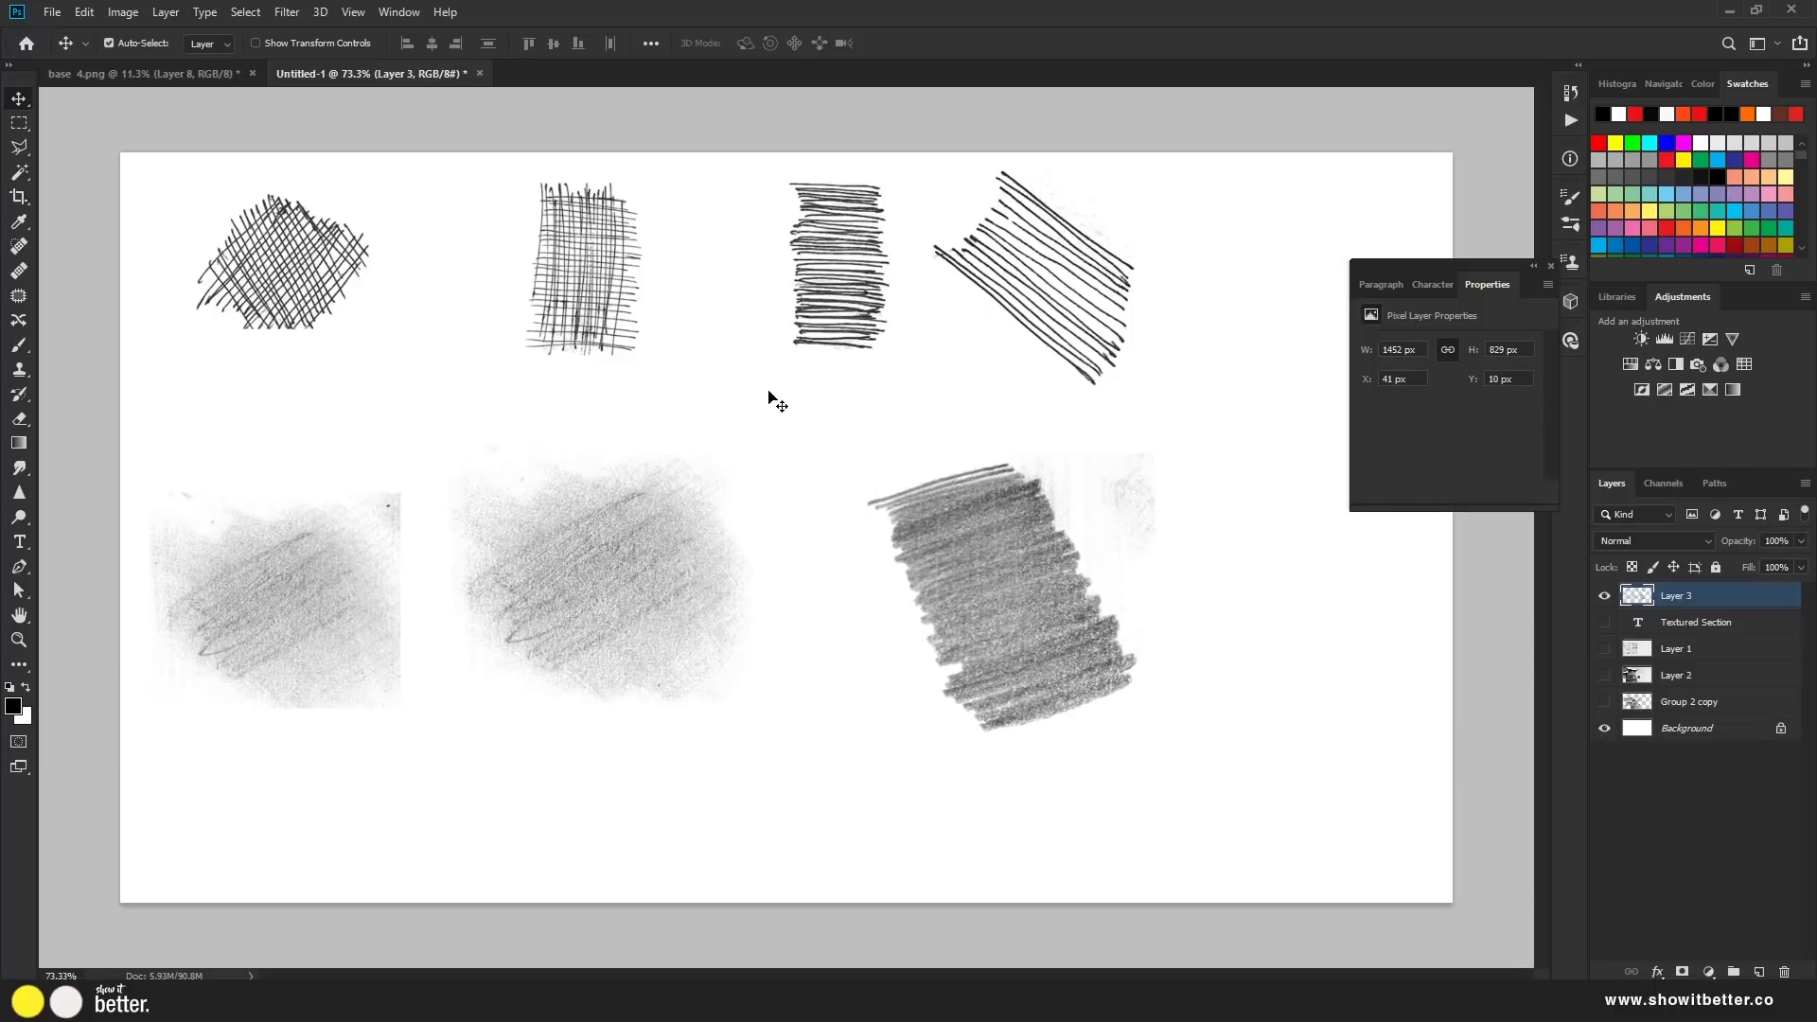
{"action": "key", "text": "b"}
{"action": "right_click", "coordinate": [771, 406]}
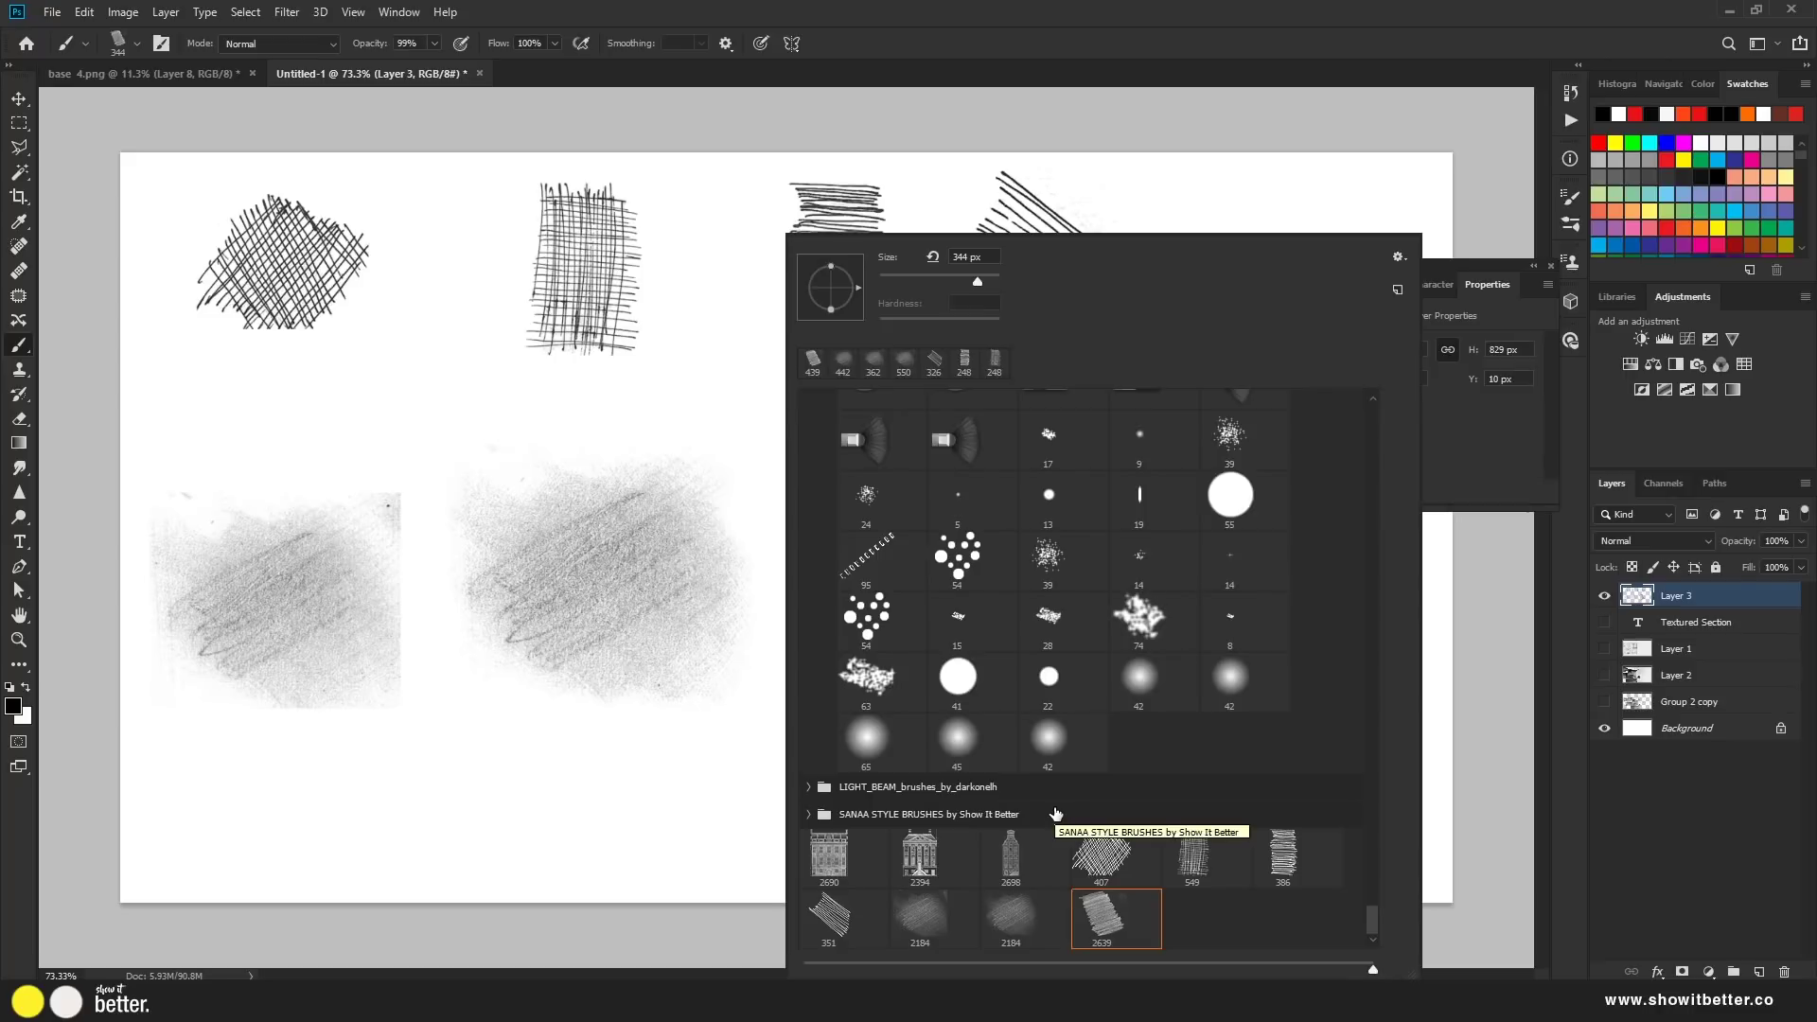
{"action": "left_click", "coordinate": [19, 98]}
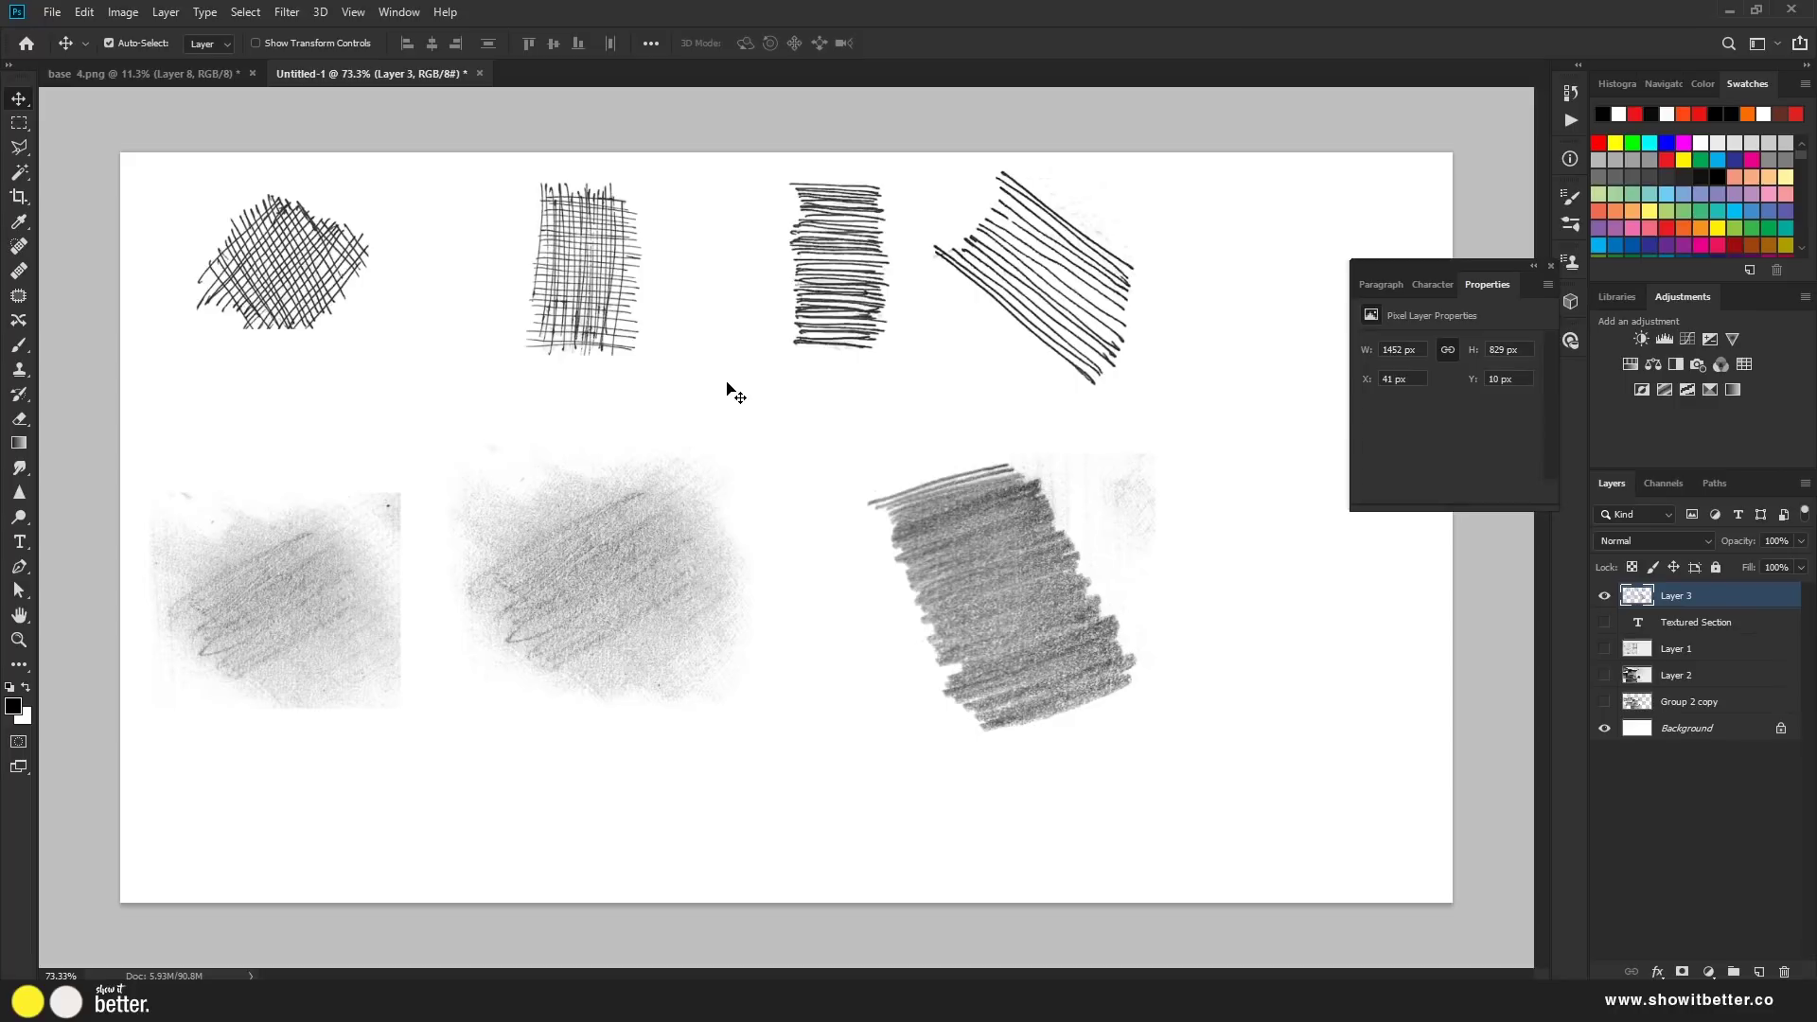
Switch to the base 4.png document and add a new layer directly above the floor plan layer
{"action": "scroll", "coordinate": [832, 551], "scroll_direction": "up", "scroll_amount": 6}
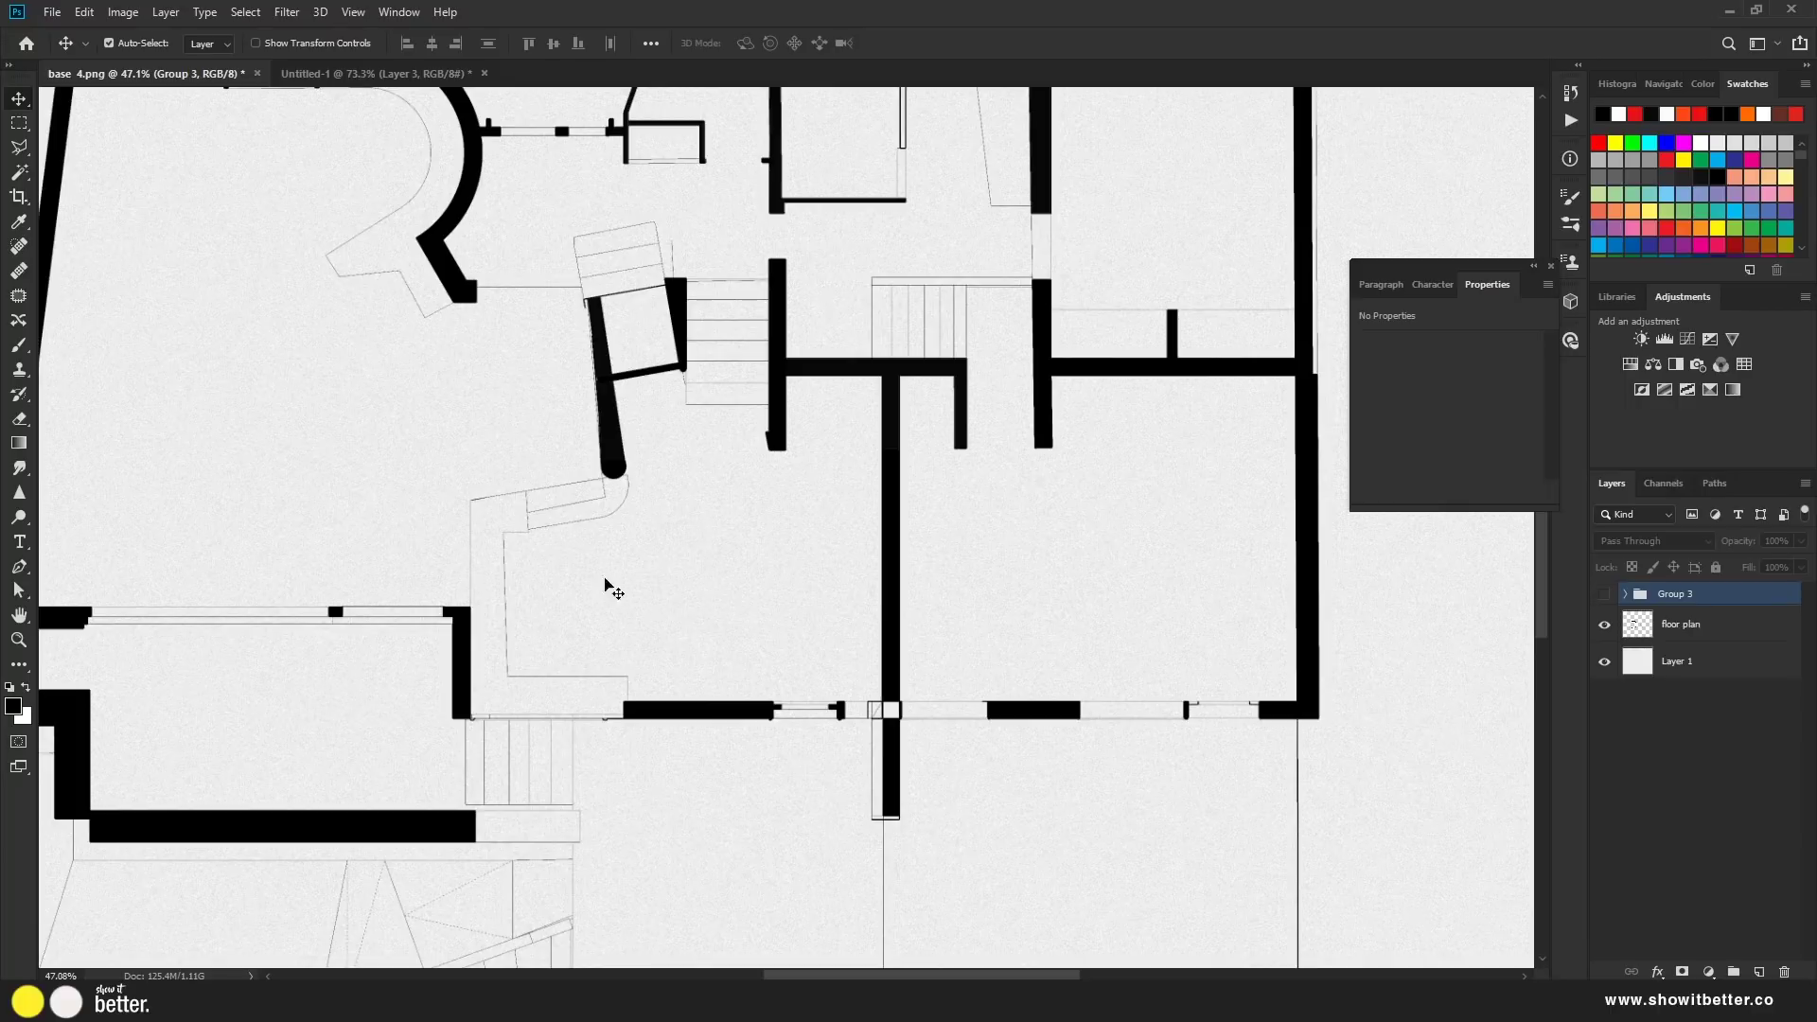
{"action": "scroll", "coordinate": [606, 610], "scroll_direction": "down", "scroll_amount": 4}
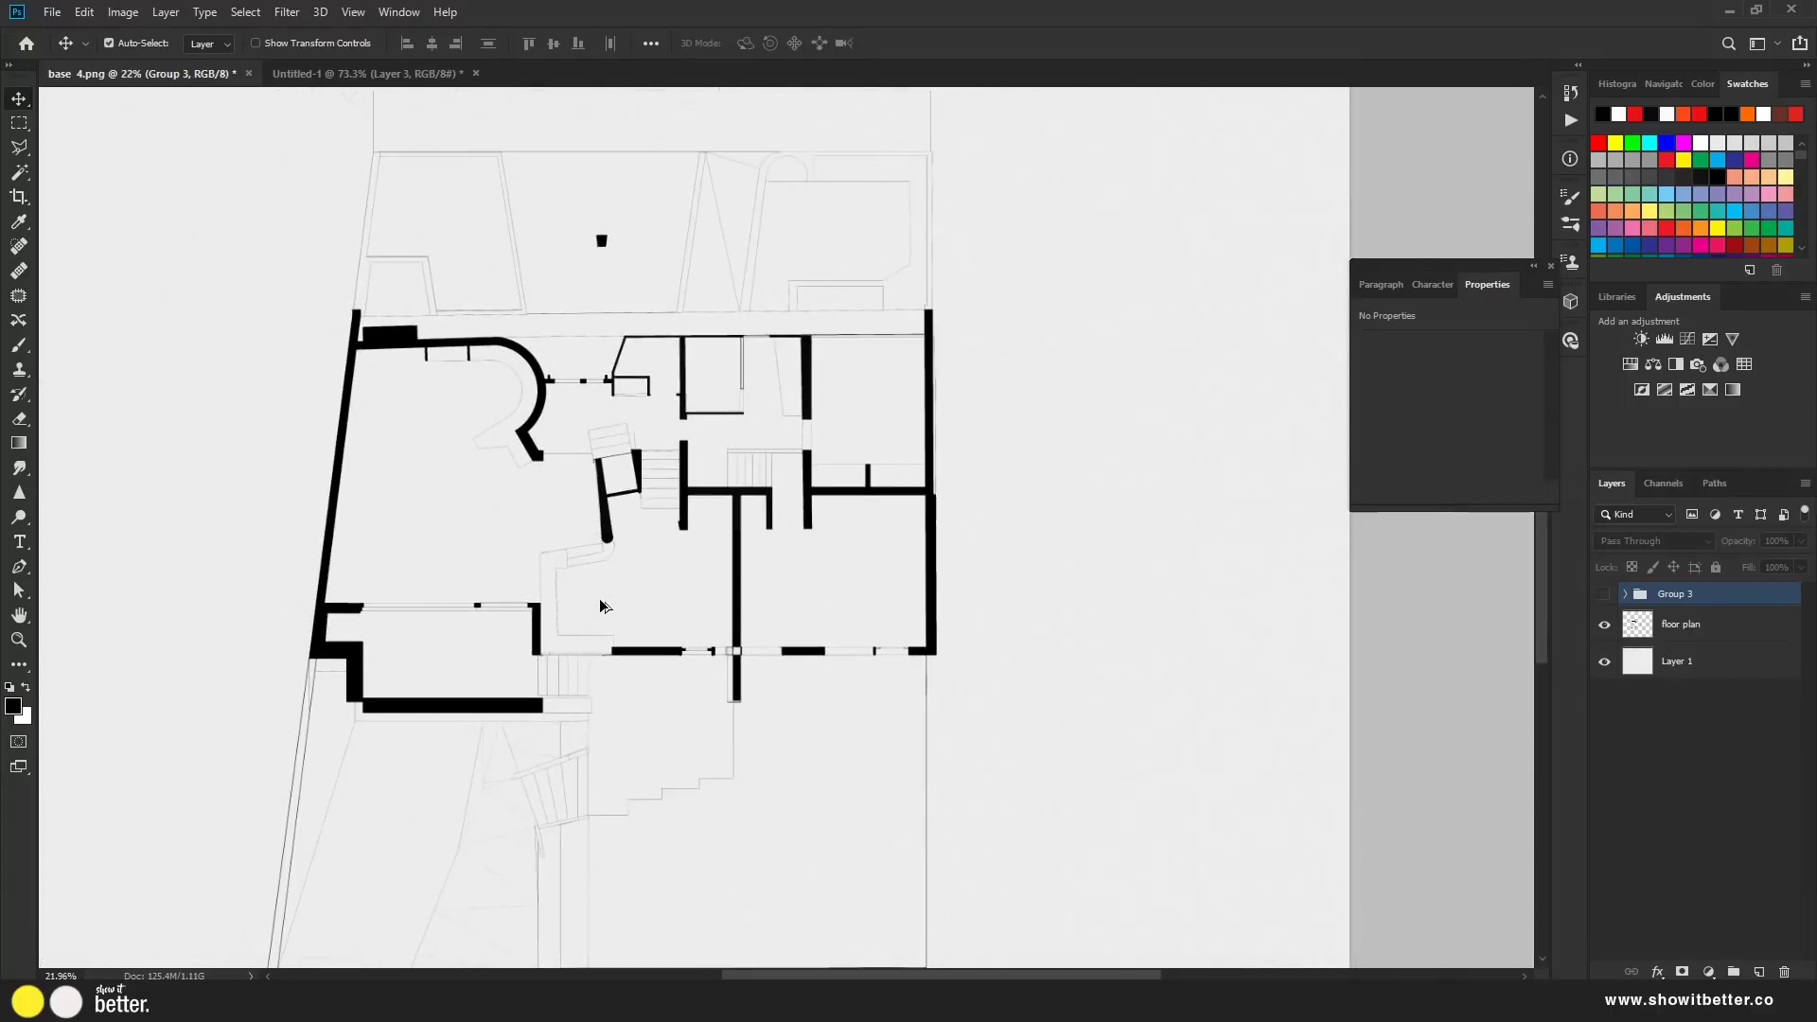
{"action": "scroll", "coordinate": [581, 493], "scroll_direction": "up", "scroll_amount": 2}
{"action": "scroll", "coordinate": [581, 493], "scroll_direction": "up", "scroll_amount": 1}
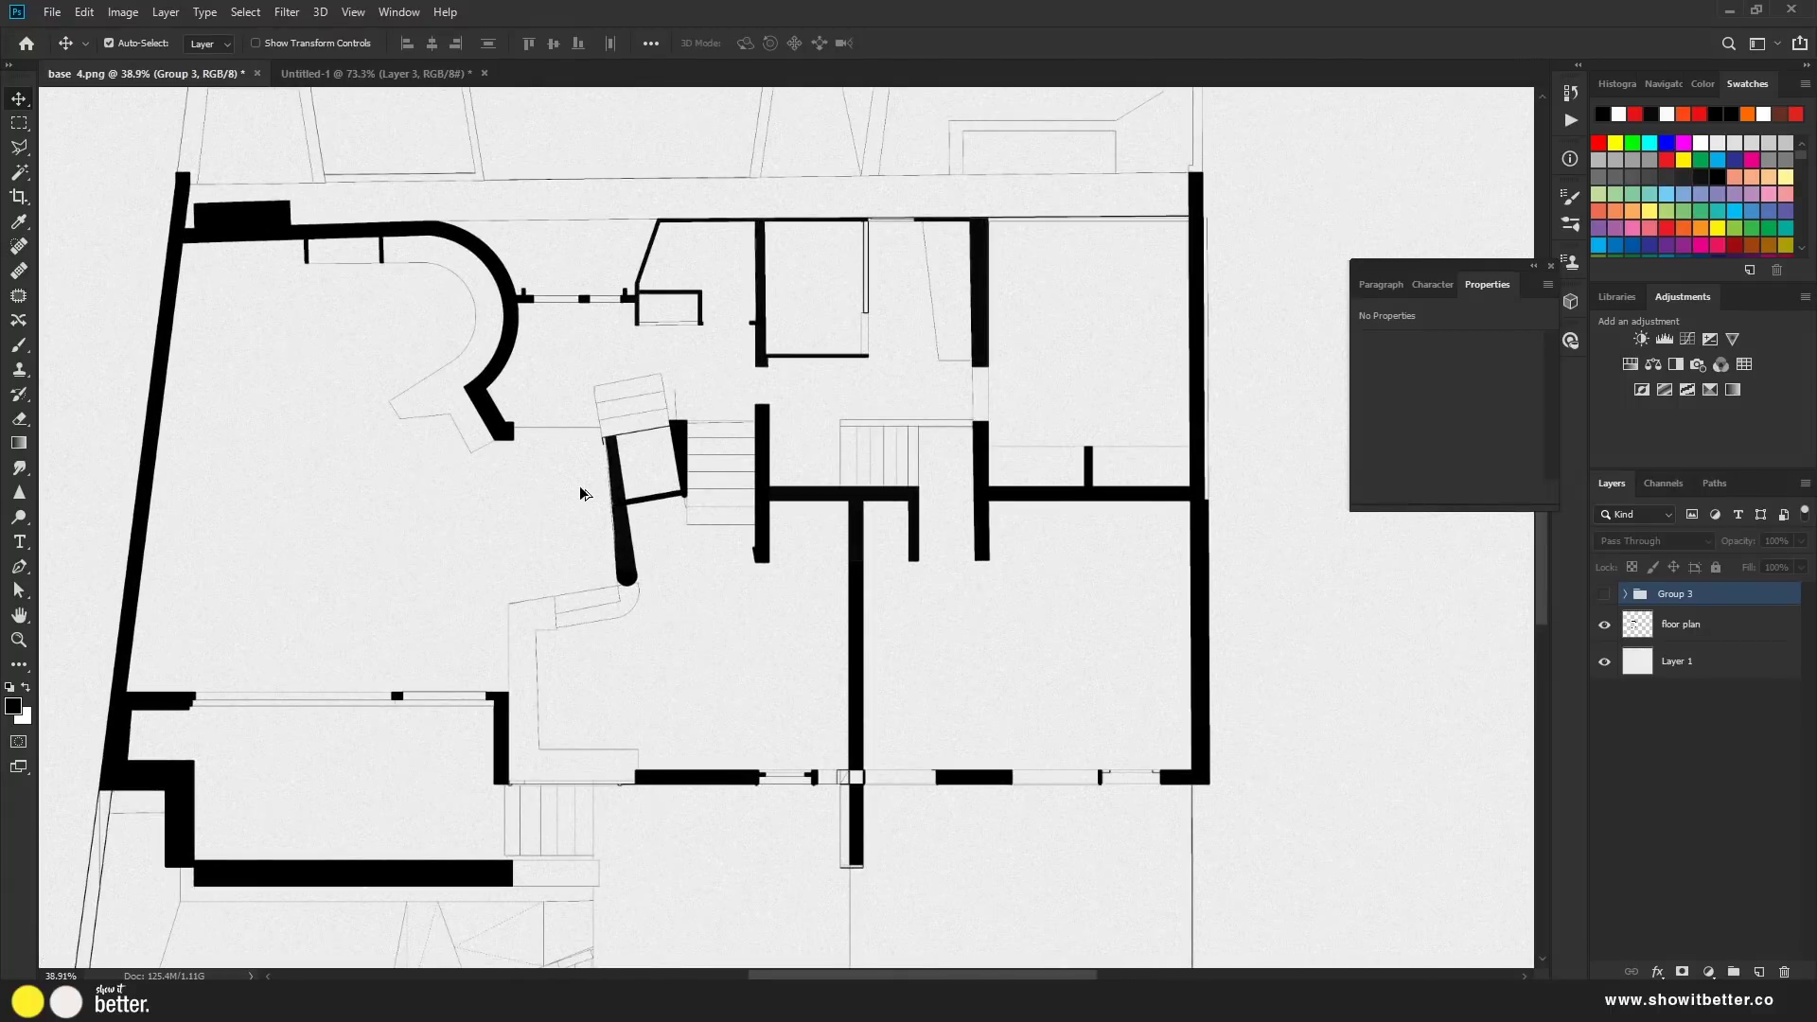
{"action": "left_click", "coordinate": [1704, 627]}
{"action": "left_click", "coordinate": [1609, 631]}
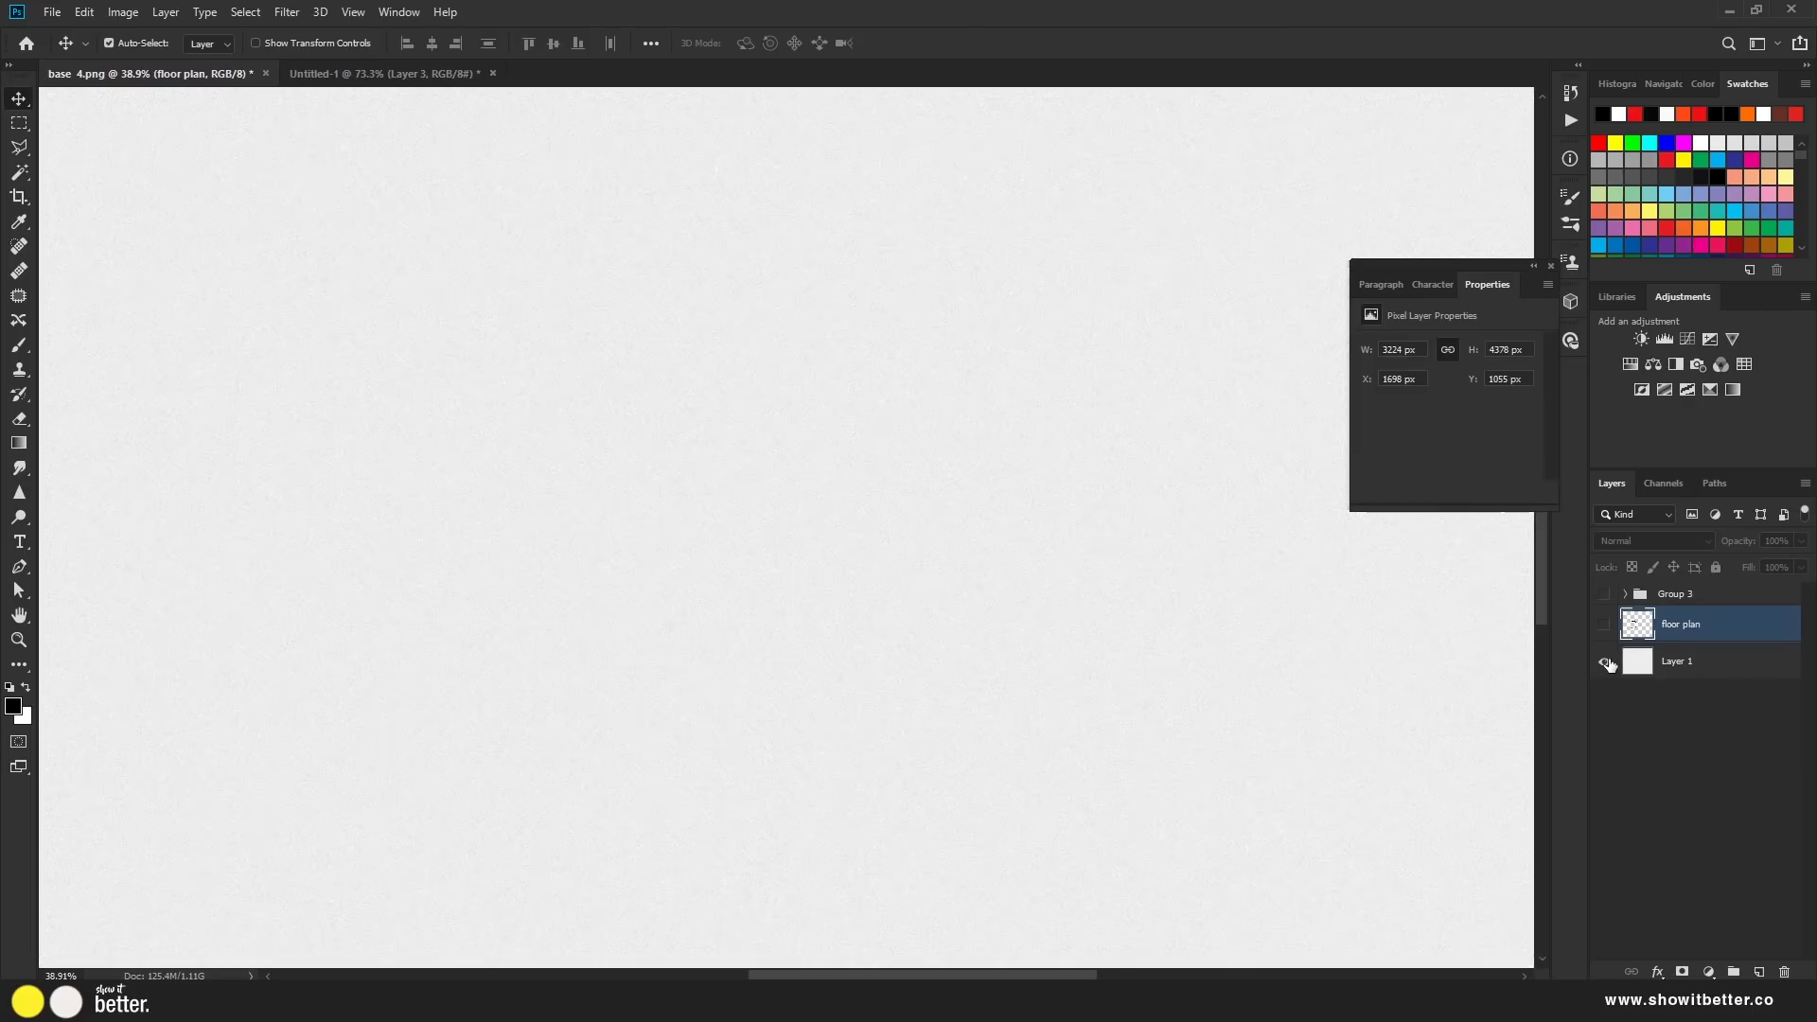
{"action": "left_click", "coordinate": [1604, 625]}
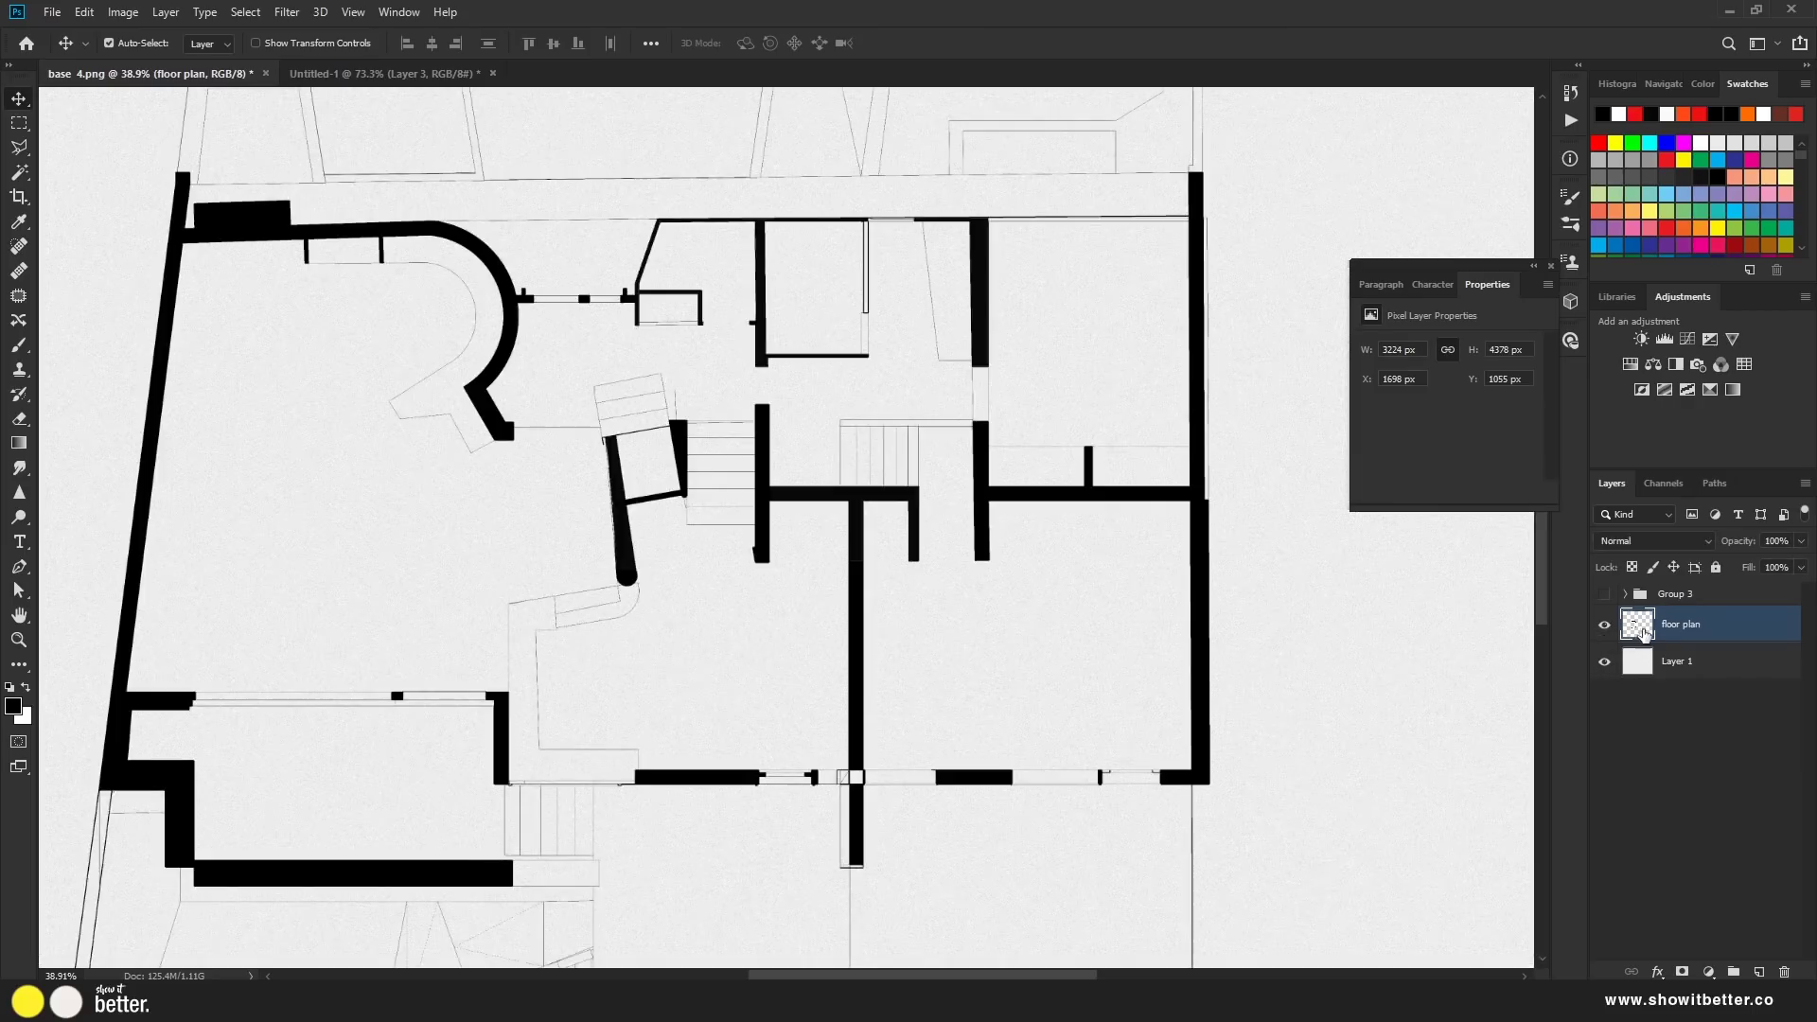
{"action": "left_click", "coordinate": [1762, 971]}
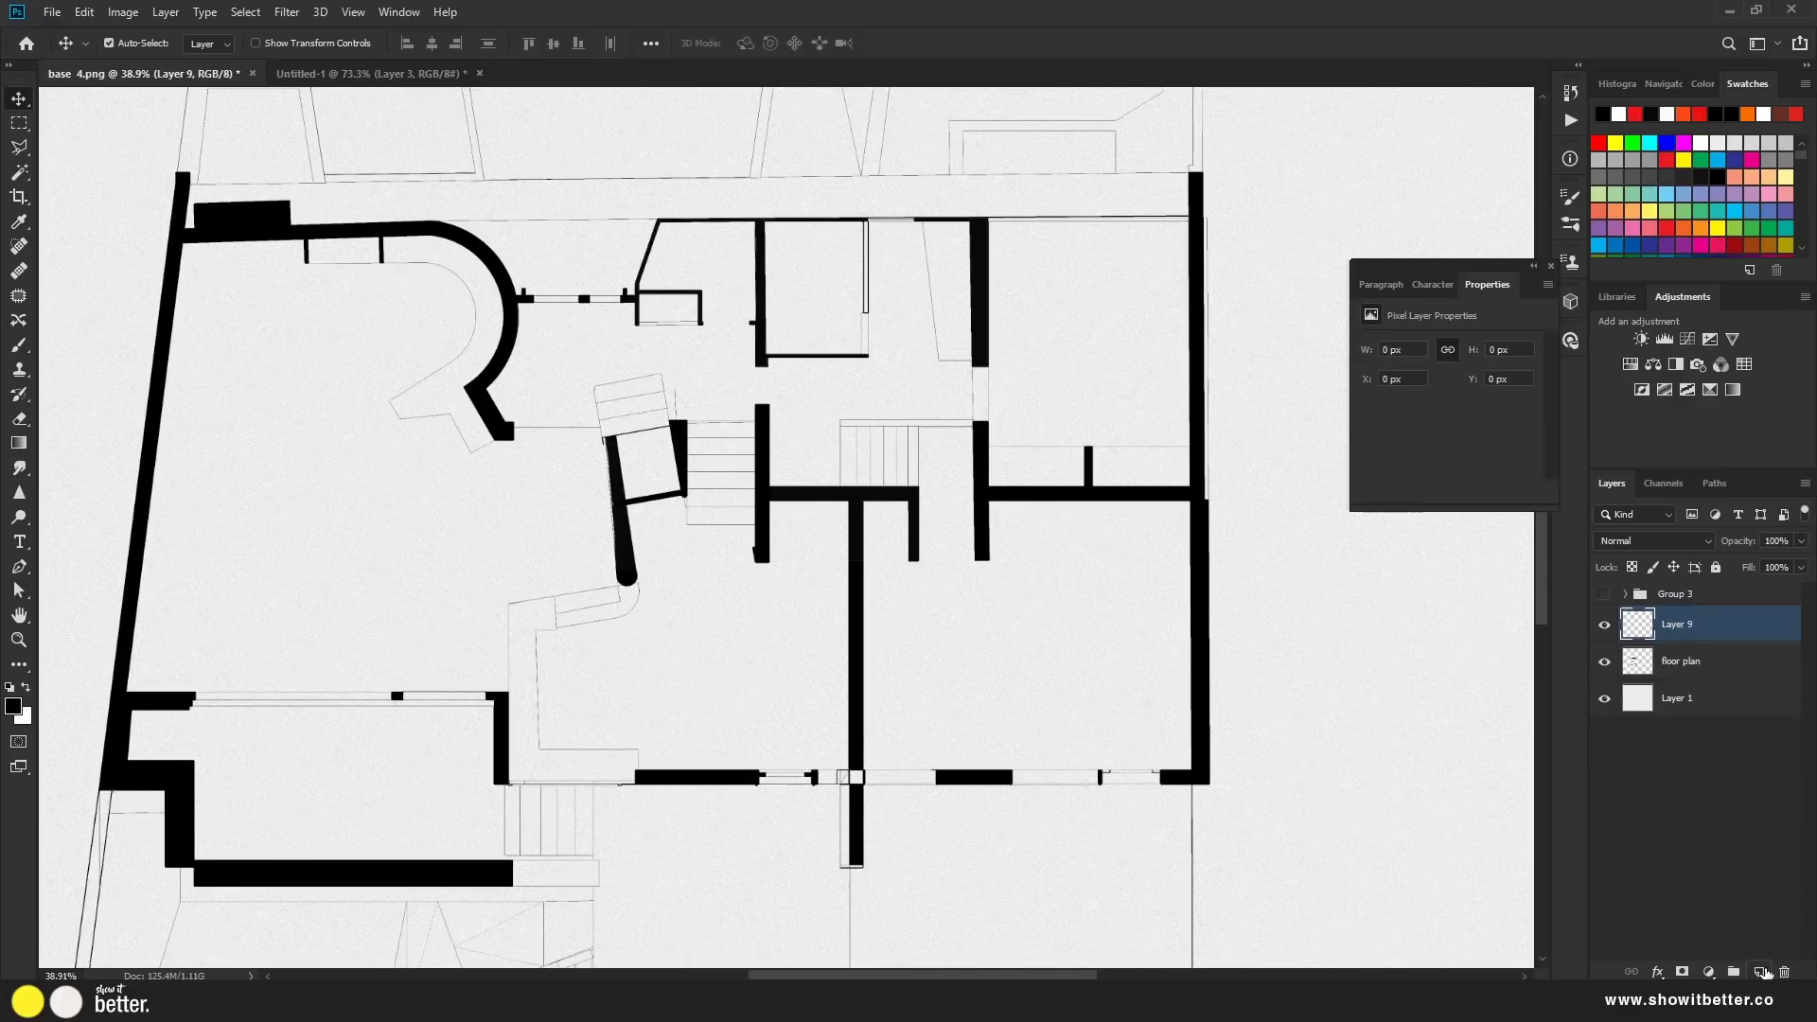
Choose the 549 grid-hatch brush for the new layer and enlarge it to about 590 px
{"action": "key", "text": "b"}
{"action": "mouse_move", "coordinate": [716, 592]}
{"action": "left_mouse_down"}
{"action": "mouse_move", "coordinate": [813, 653]}
{"action": "mouse_move", "coordinate": [757, 676]}
{"action": "left_mouse_up"}
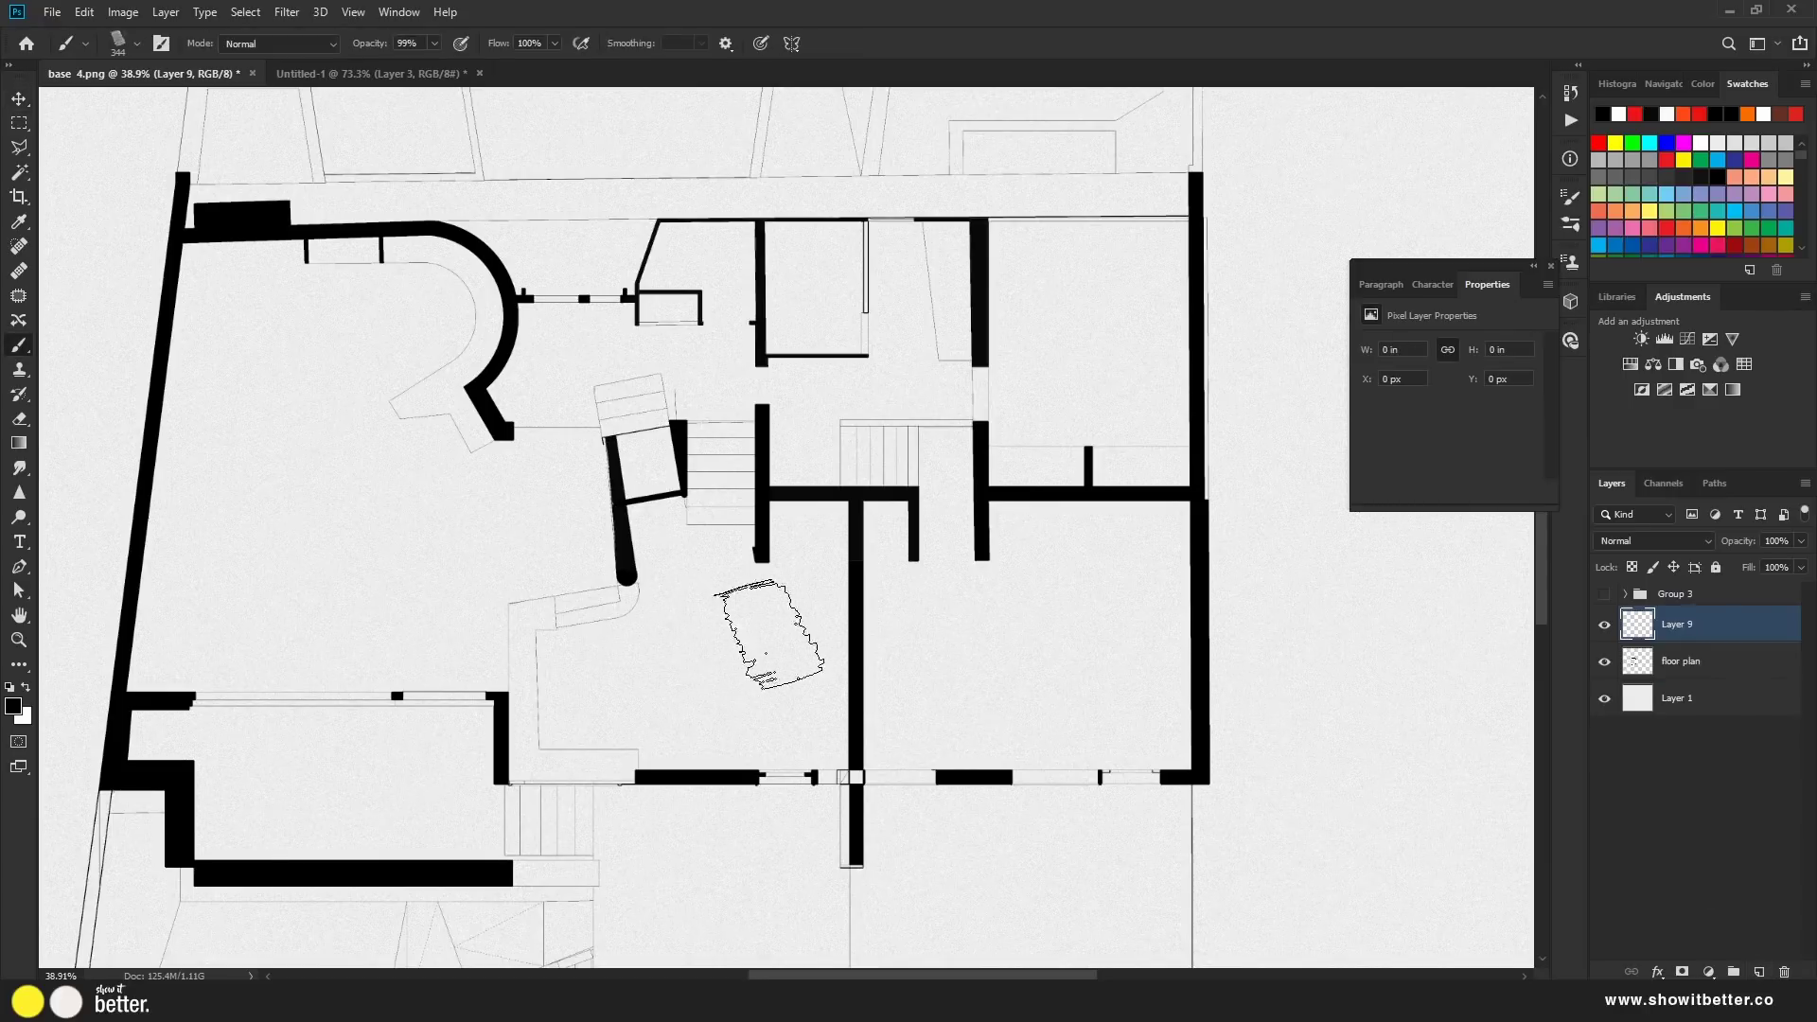
{"action": "right_click", "coordinate": [757, 674]}
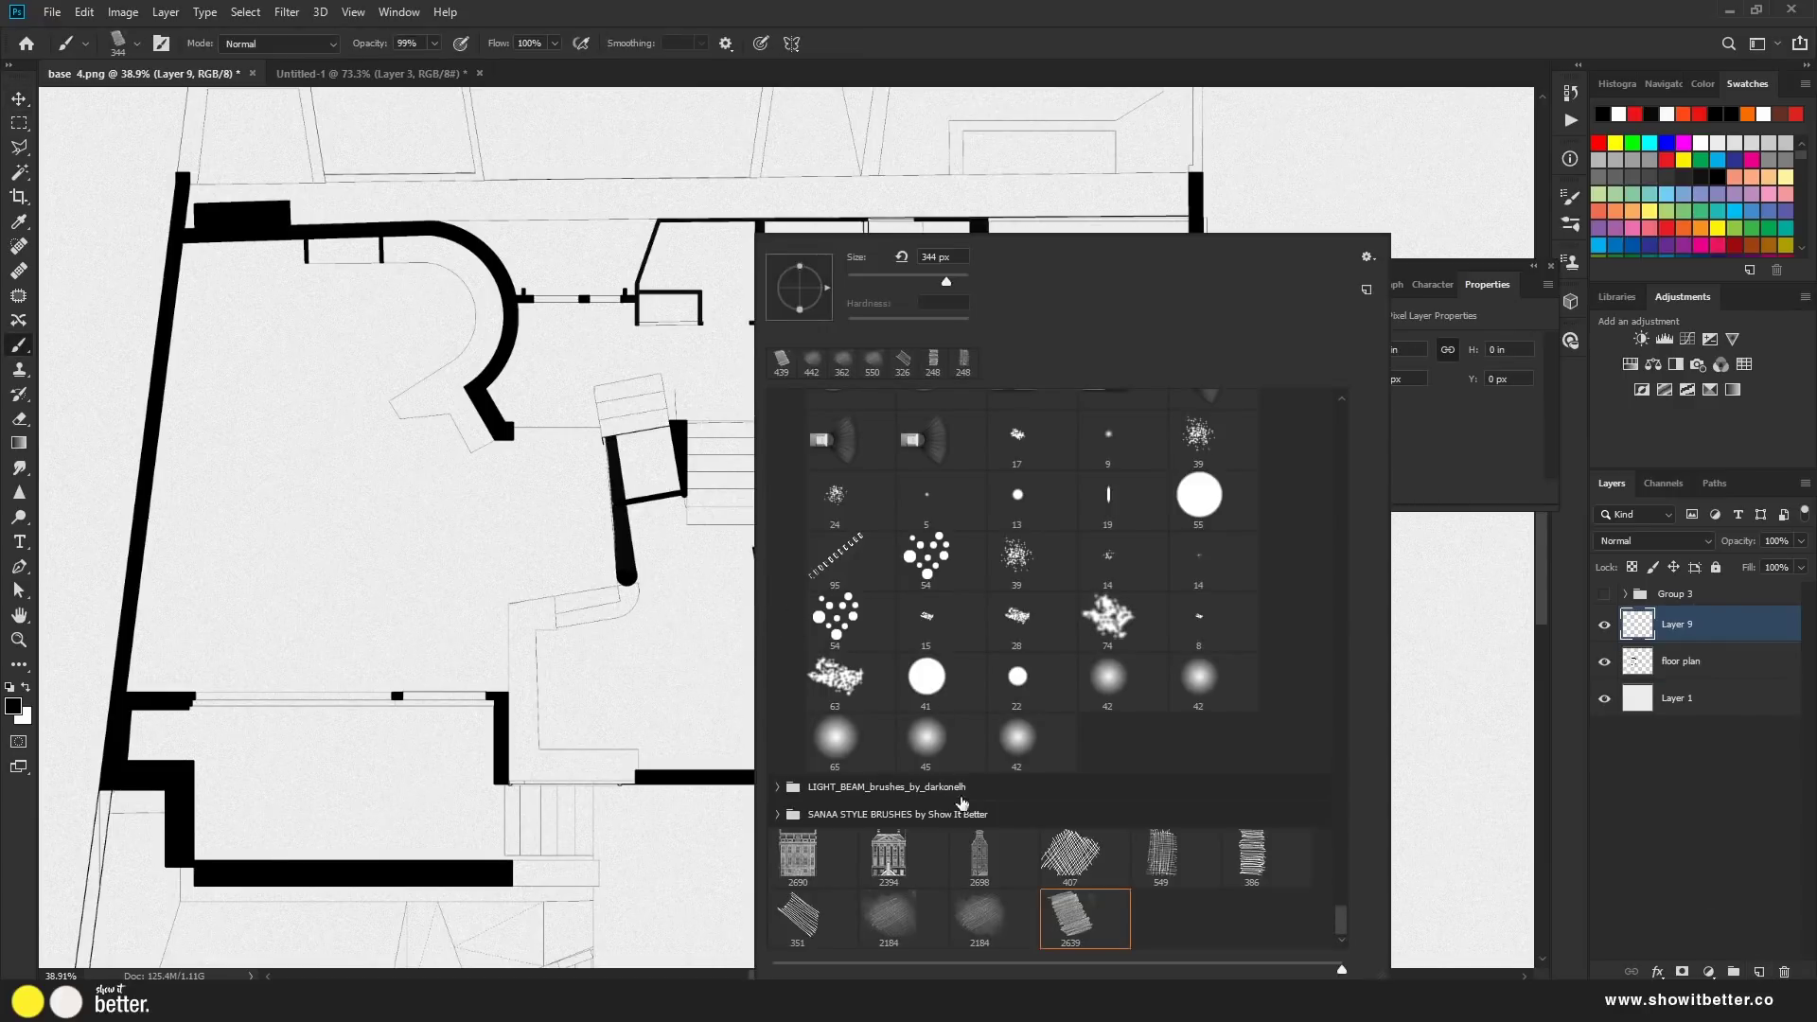
{"action": "left_click", "coordinate": [1164, 855]}
{"action": "right_click", "coordinate": [386, 552], "text": "alt"}
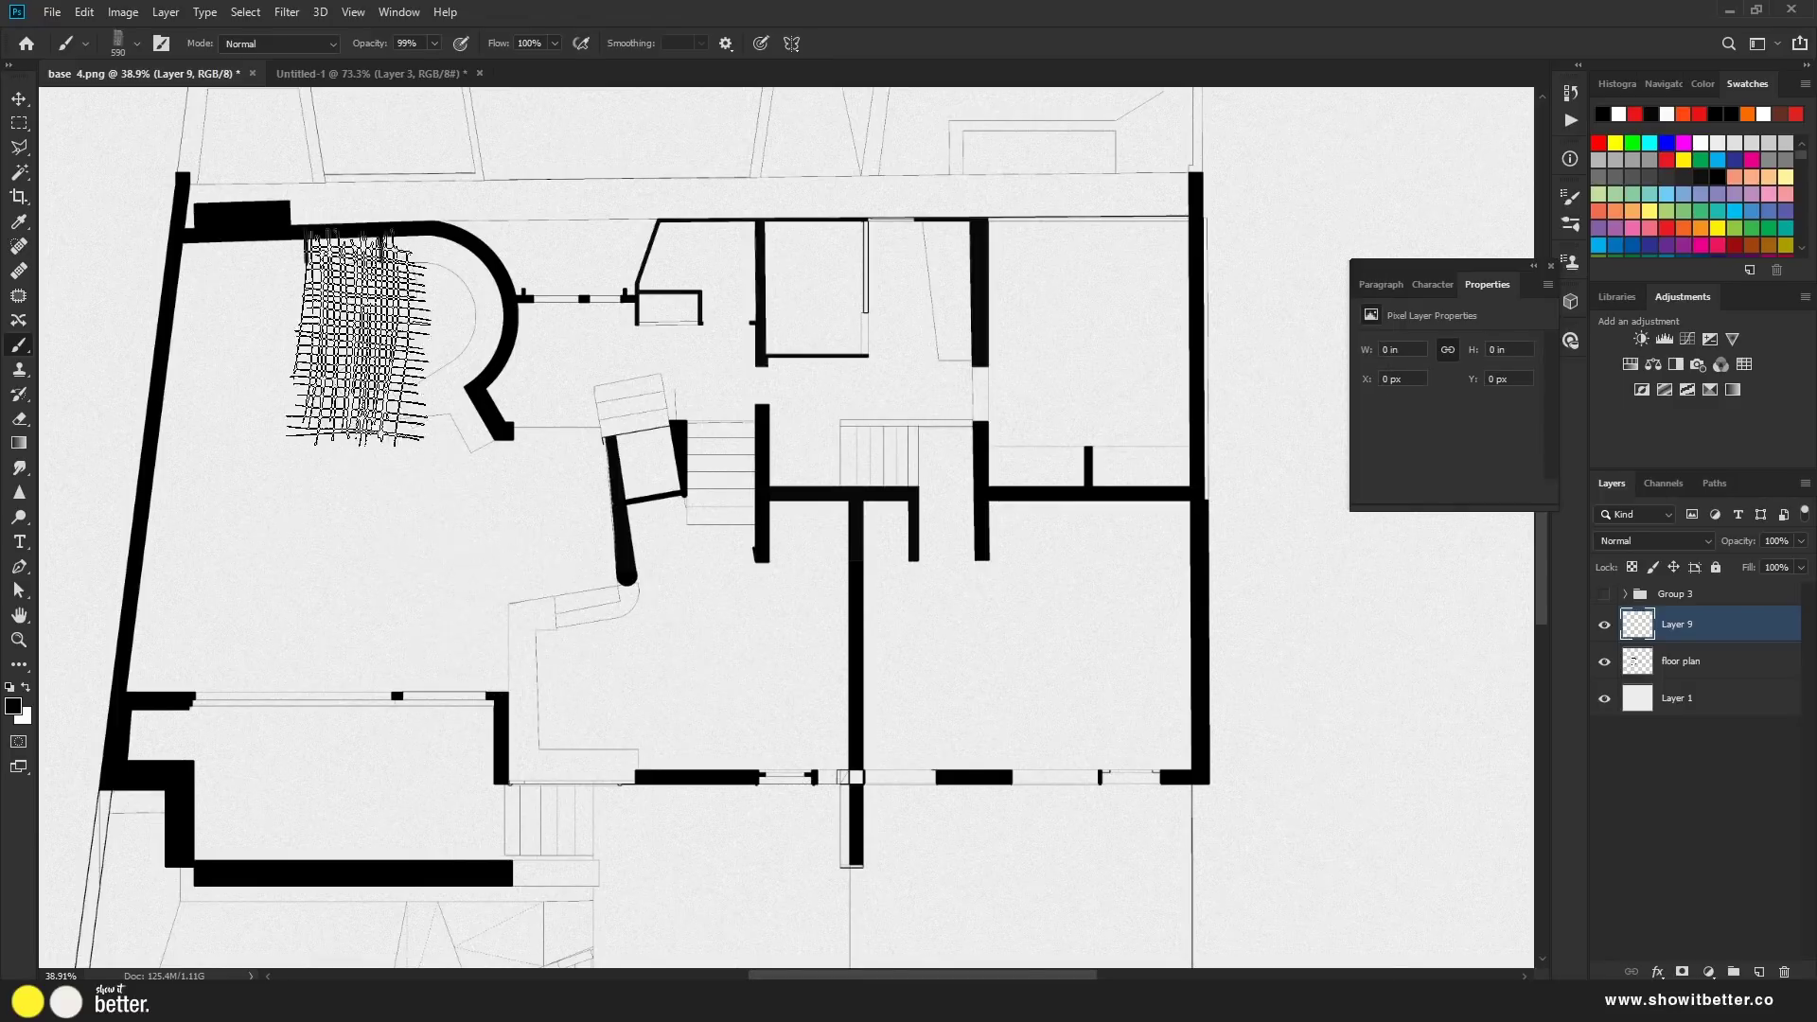
Set the brush opacity to 10%, try one stamp over the upper stairs of the plan, and undo it
{"action": "left_click", "coordinate": [389, 48]}
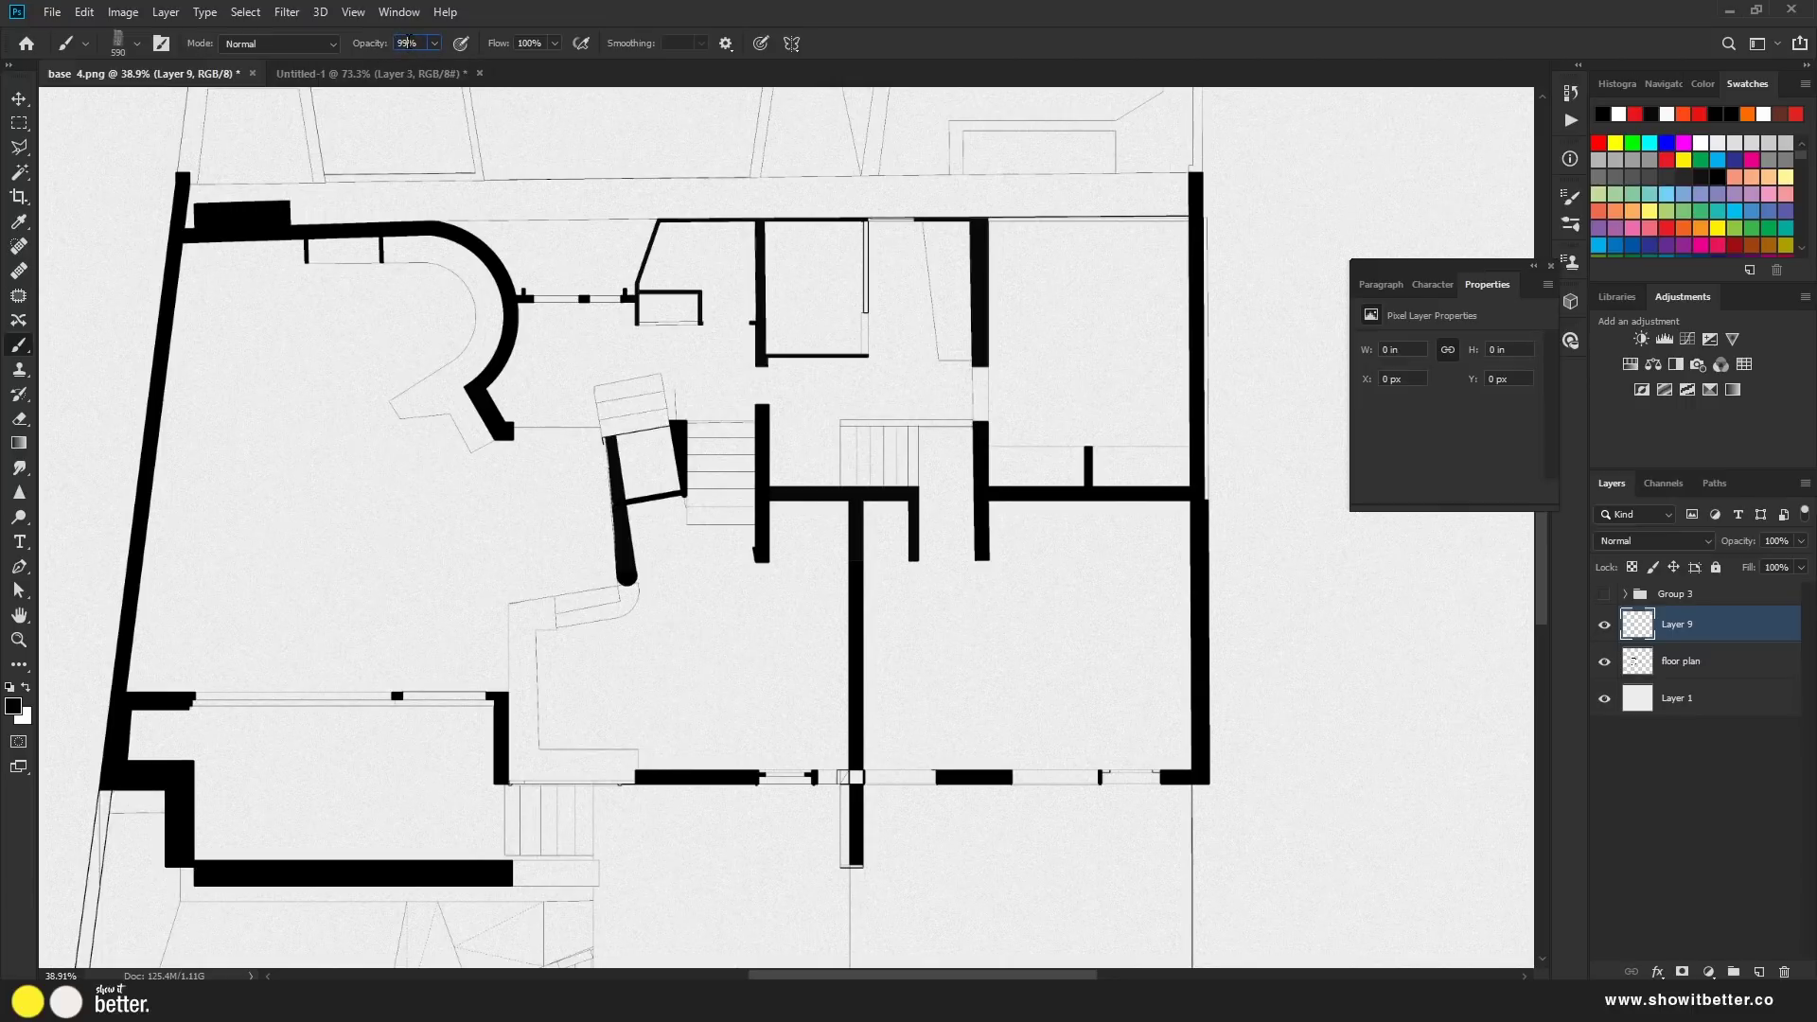
{"action": "type", "text": "10"}
{"action": "left_click", "coordinate": [26, 102]}
{"action": "key", "text": "b"}
{"action": "left_click", "coordinate": [622, 424]}
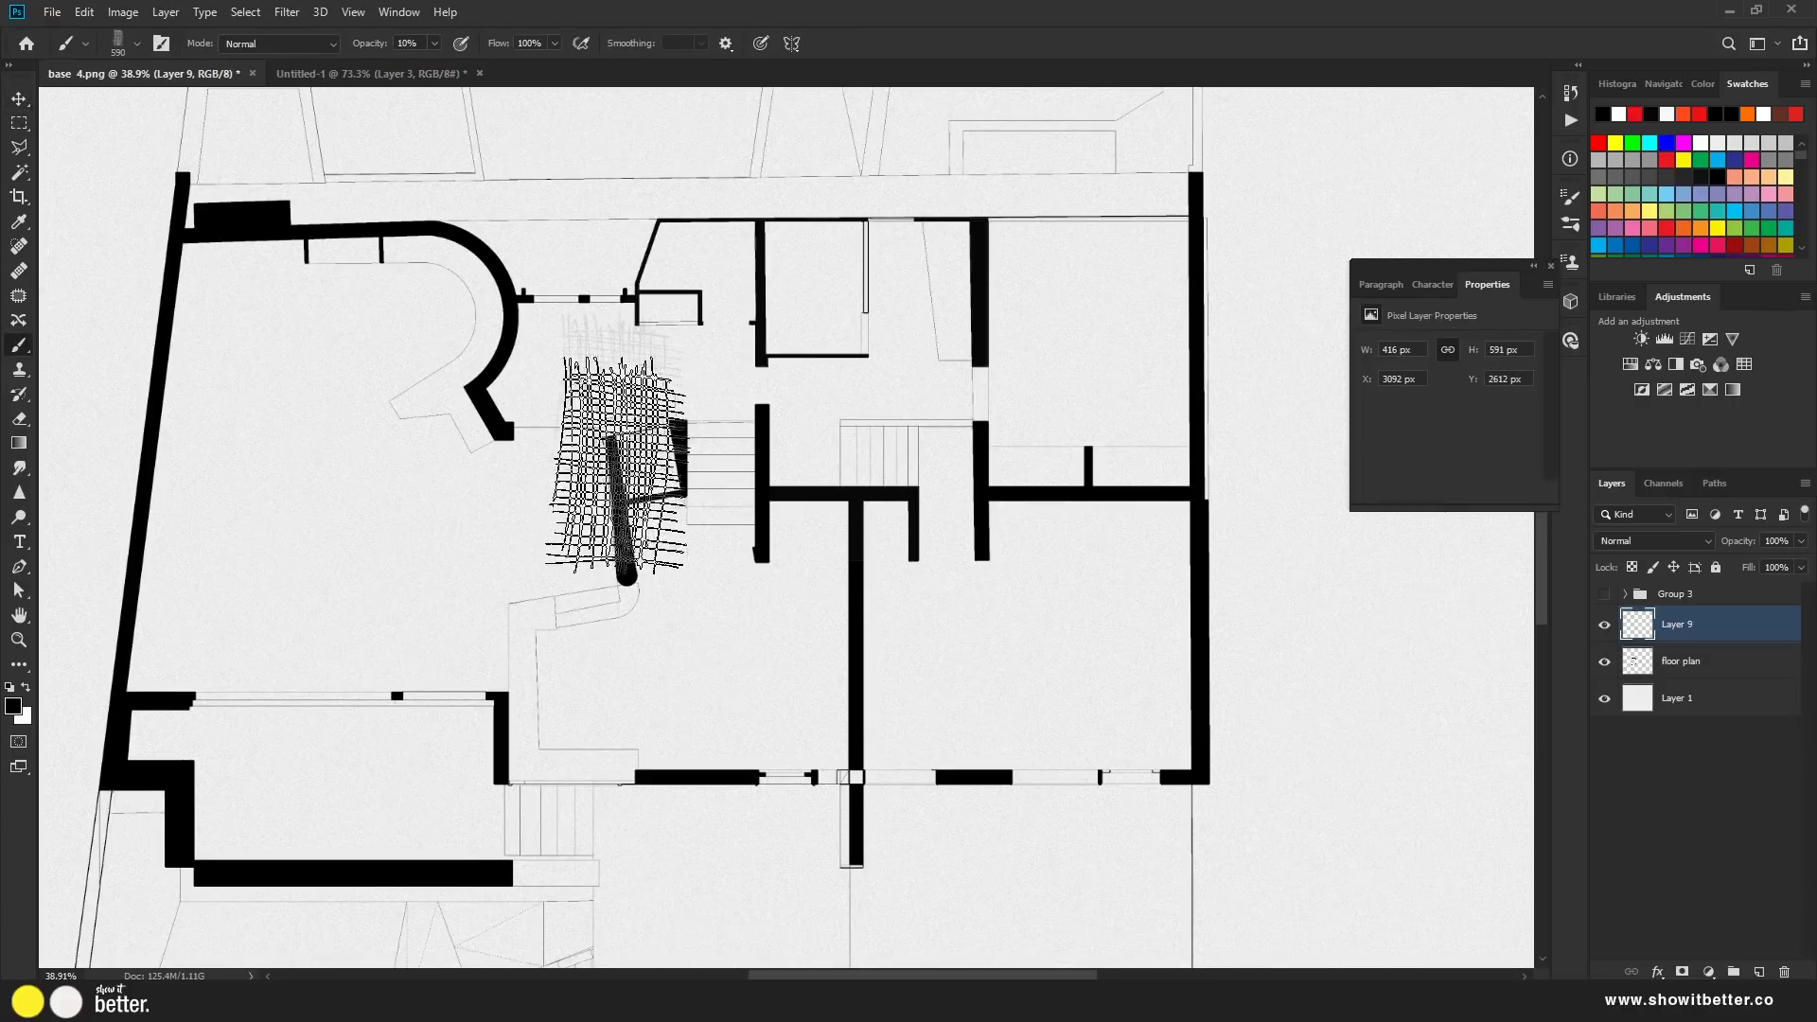
{"action": "key", "text": "ctrl+z"}
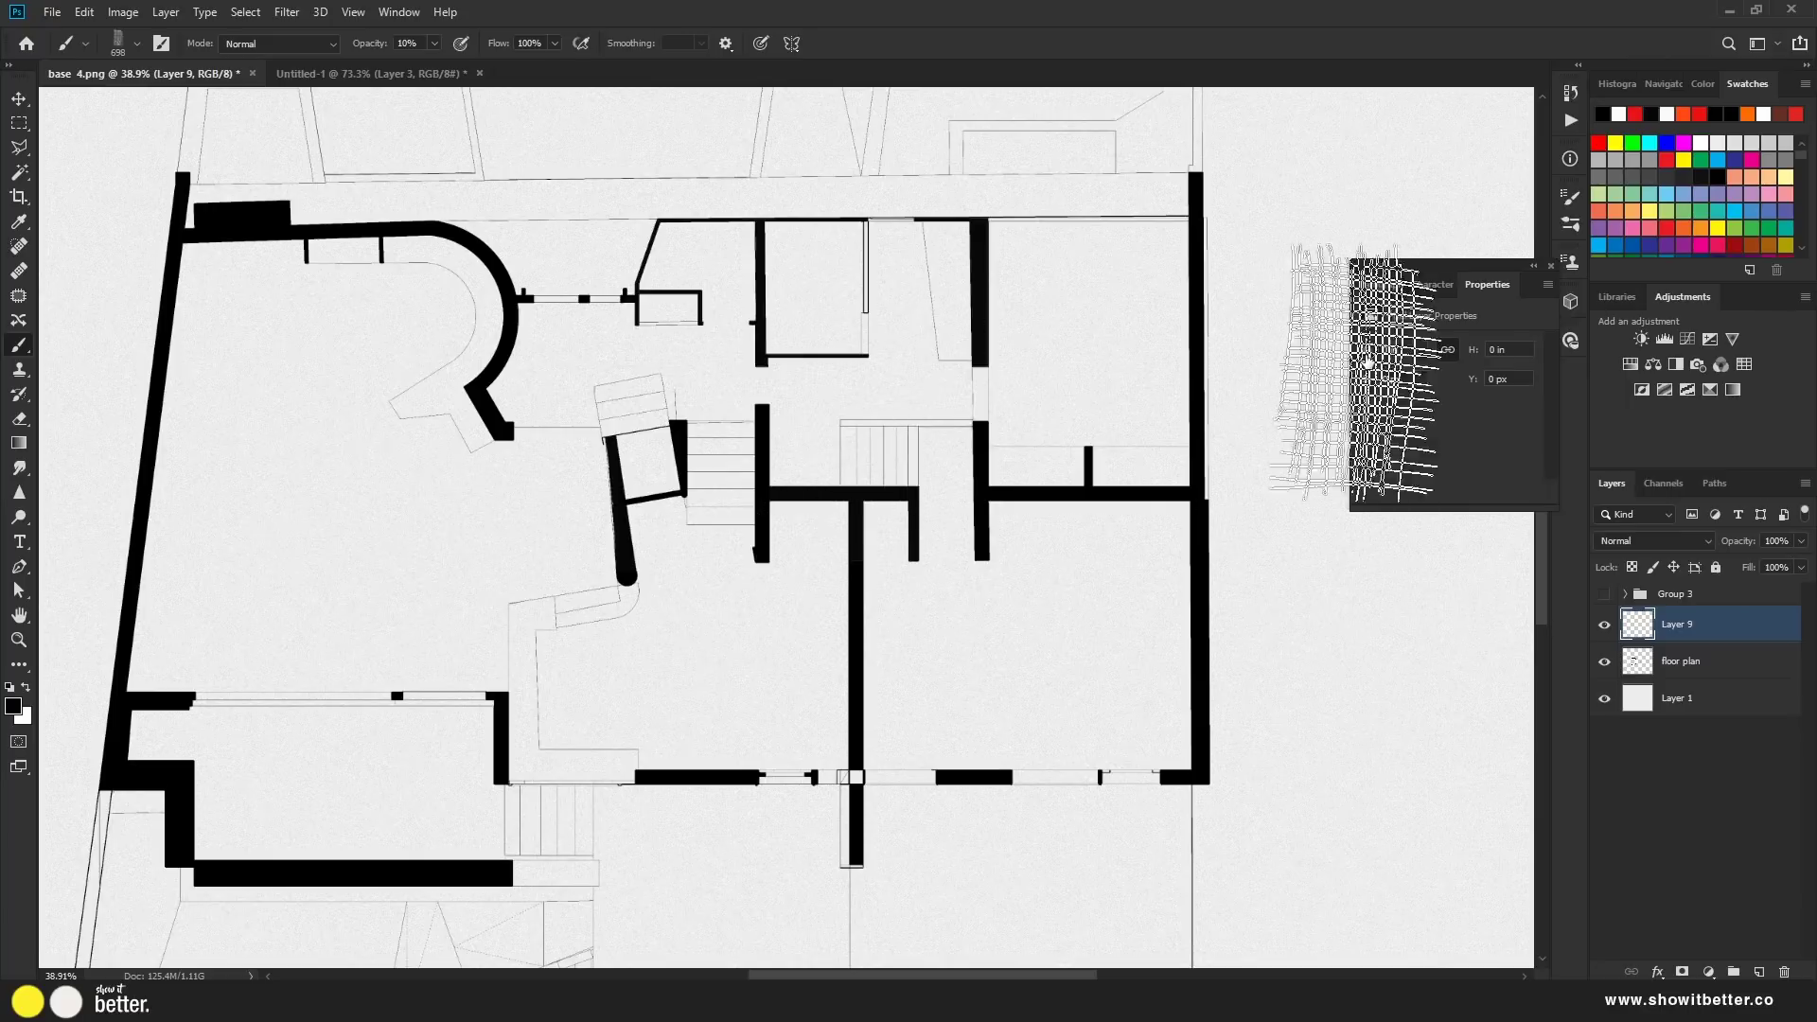
Set the brush tip spacing to 73% in the brush settings
{"action": "left_click", "coordinate": [1571, 190]}
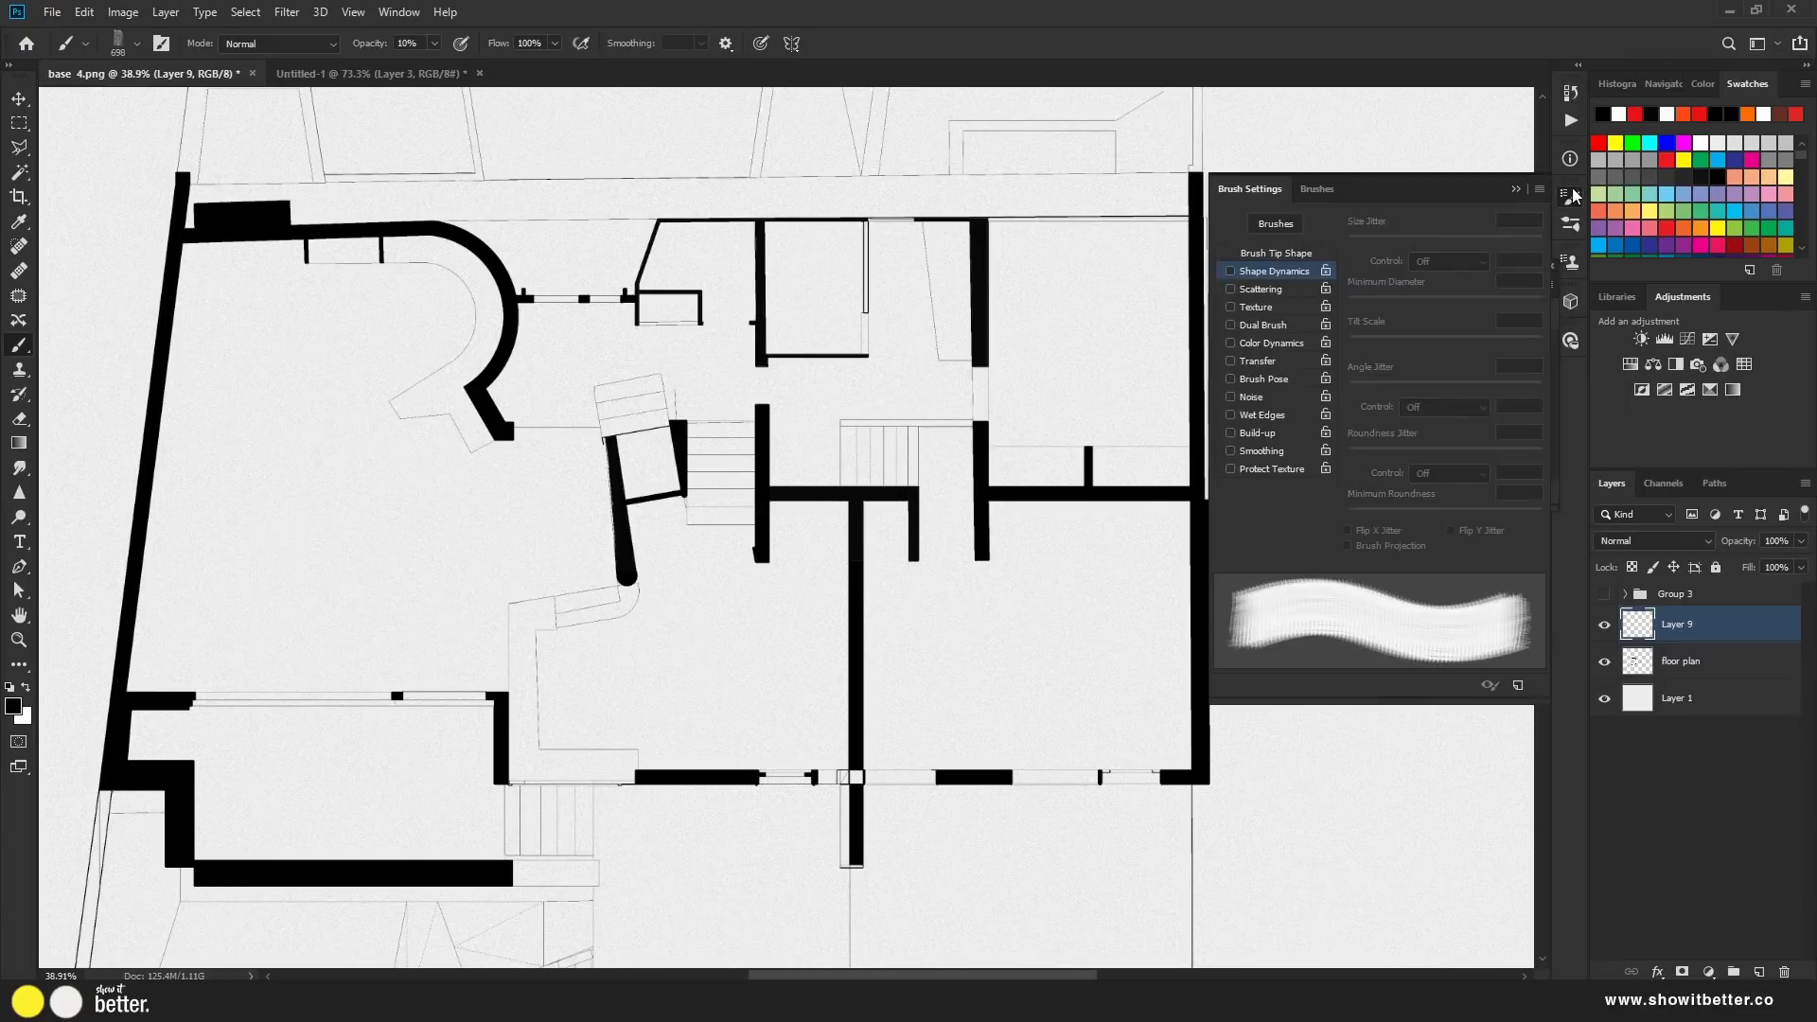
{"action": "left_click", "coordinate": [1289, 253]}
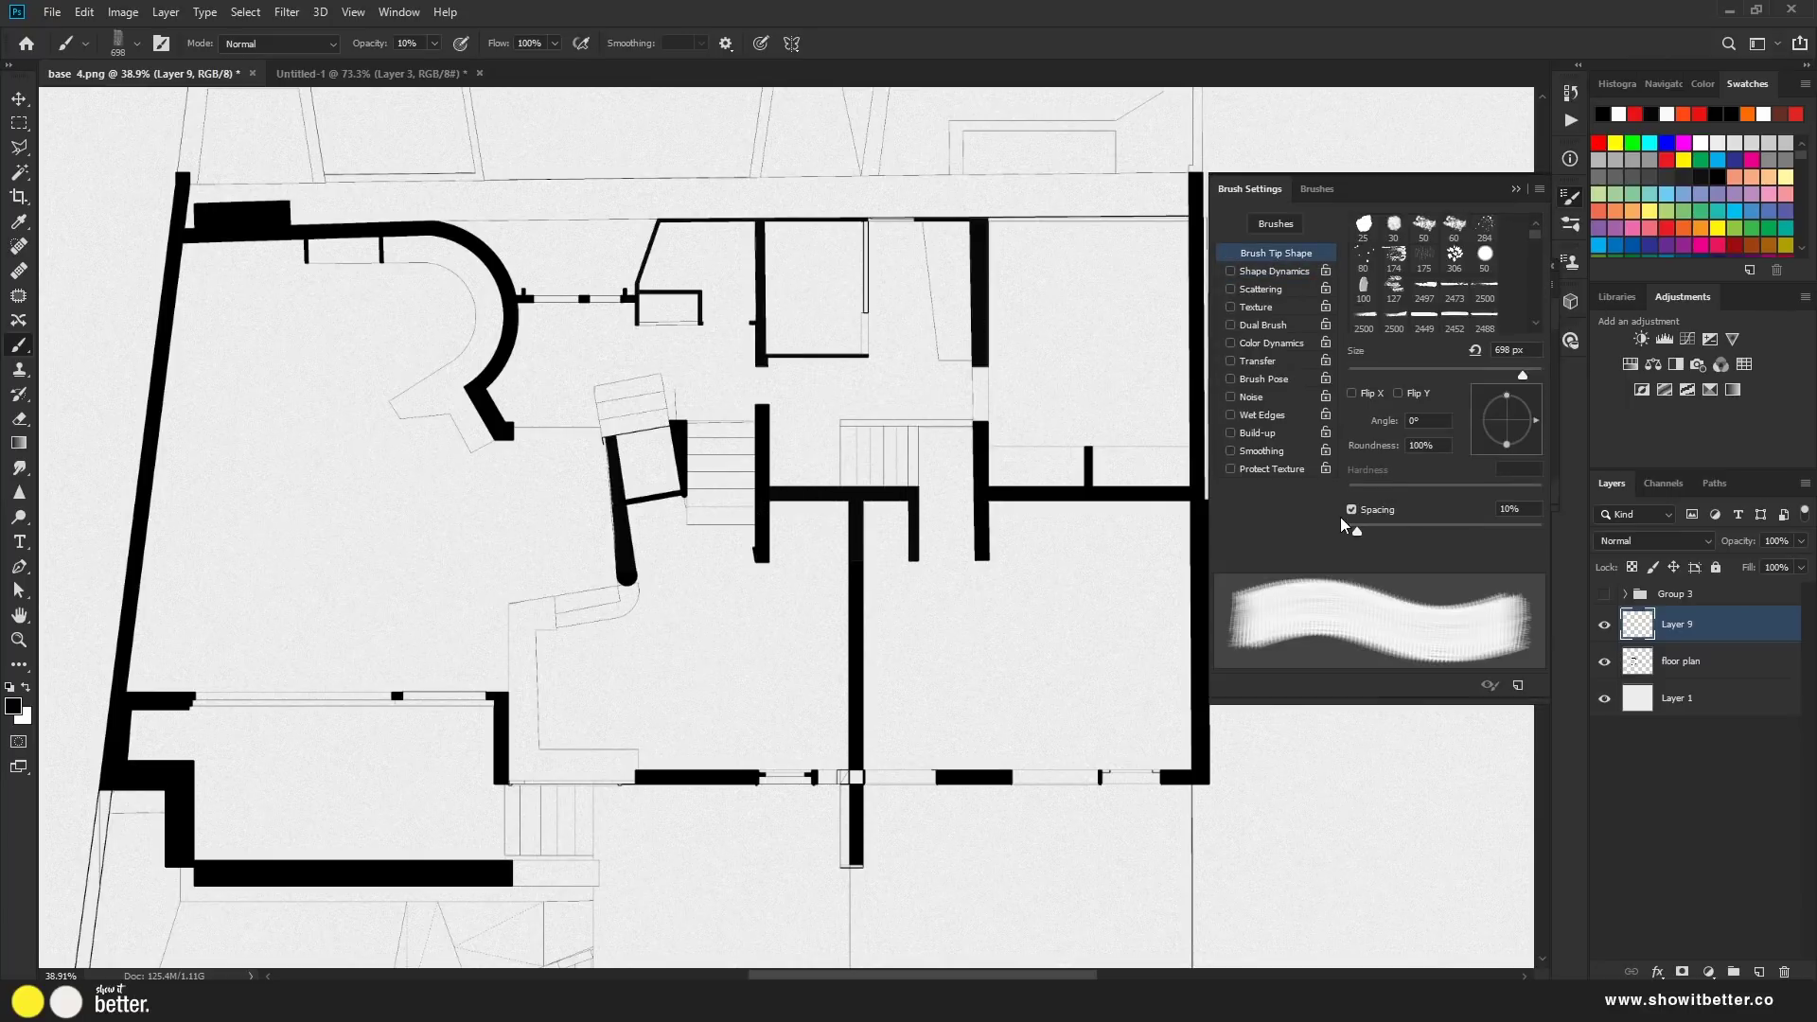
{"action": "left_click_drag", "start_coordinate": [1374, 532], "coordinate": [1418, 532]}
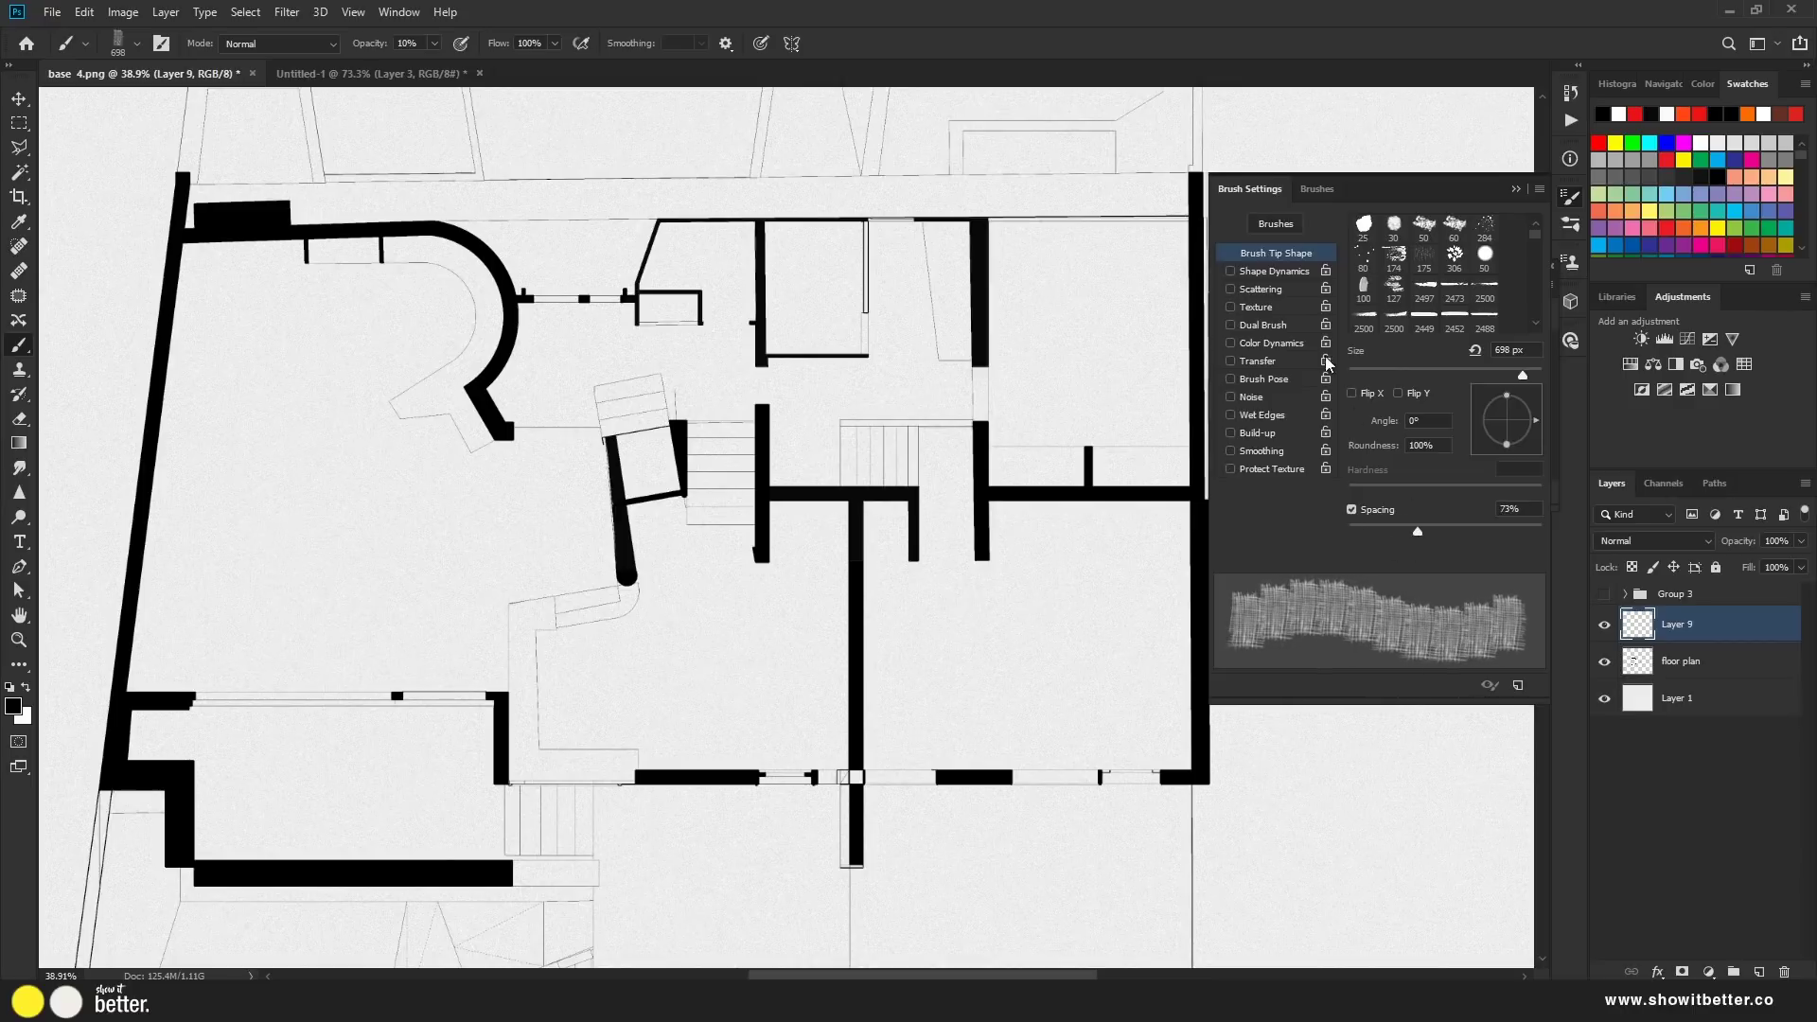
Enable Shape Dynamics with 35% angle jitter, try a few hatch strokes across the plan, and undo them
{"action": "left_click", "coordinate": [1265, 272]}
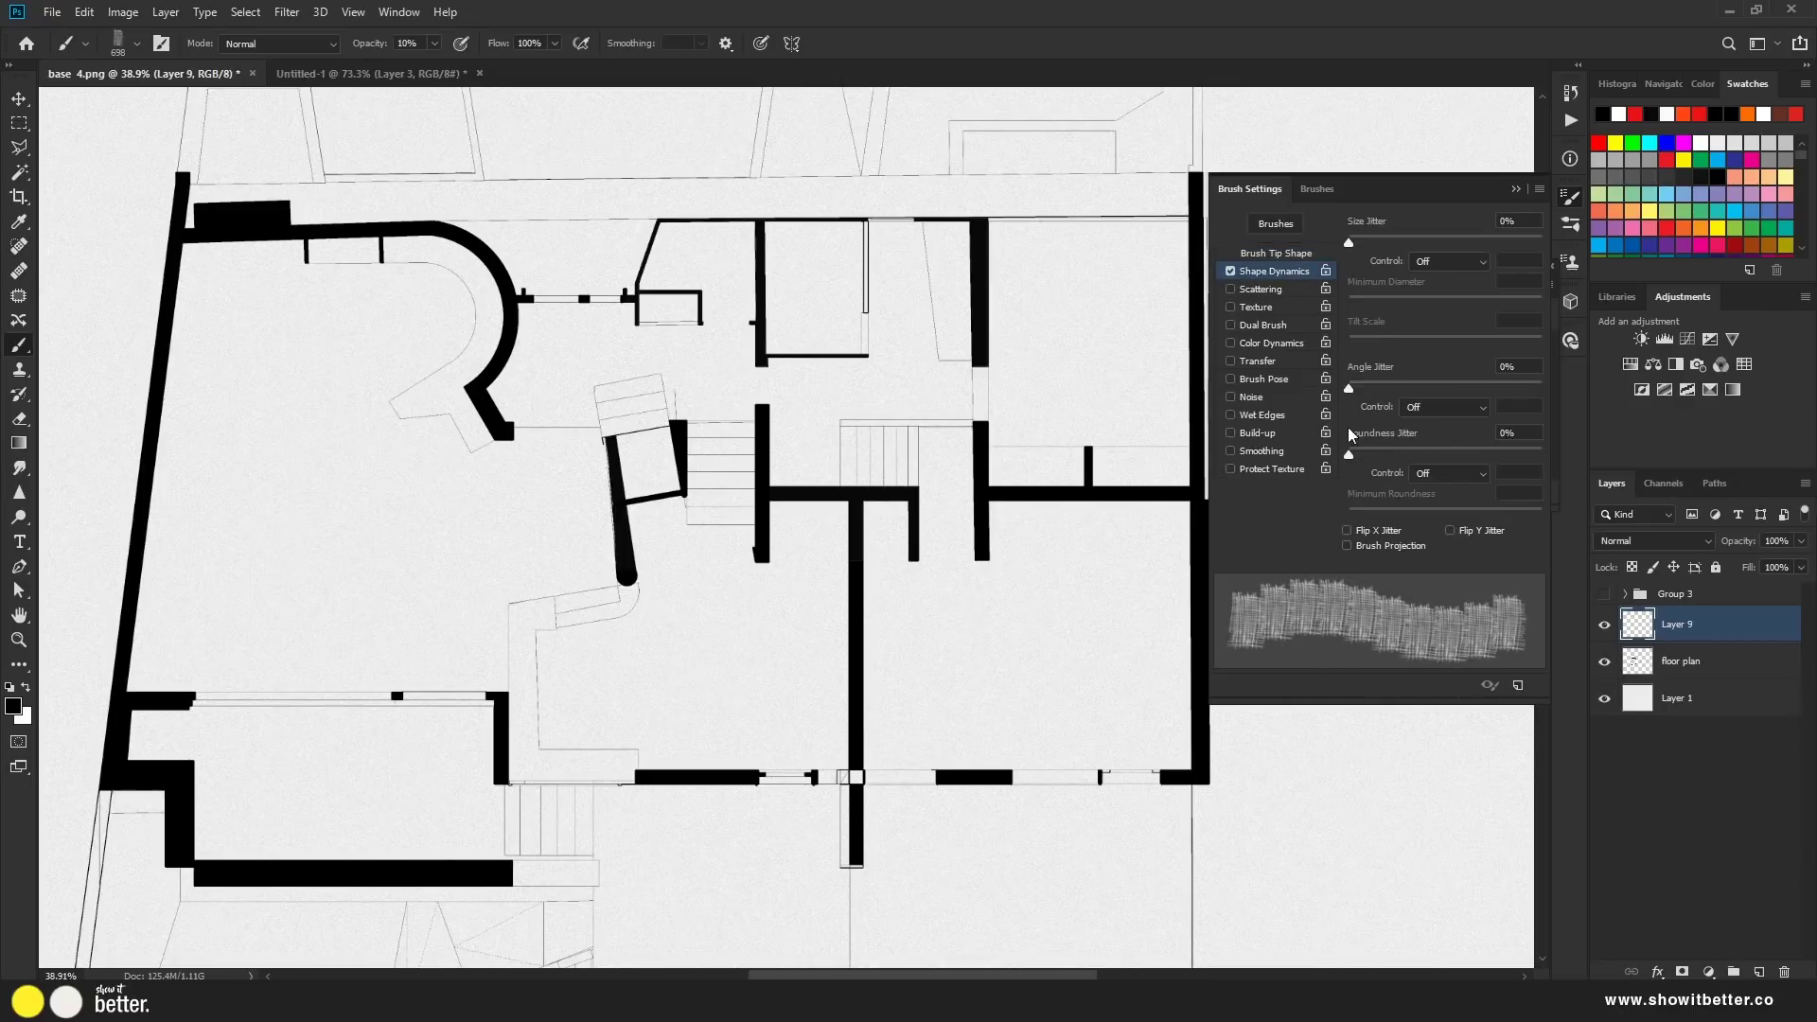
{"action": "left_click_drag", "start_coordinate": [1353, 383], "coordinate": [1415, 384]}
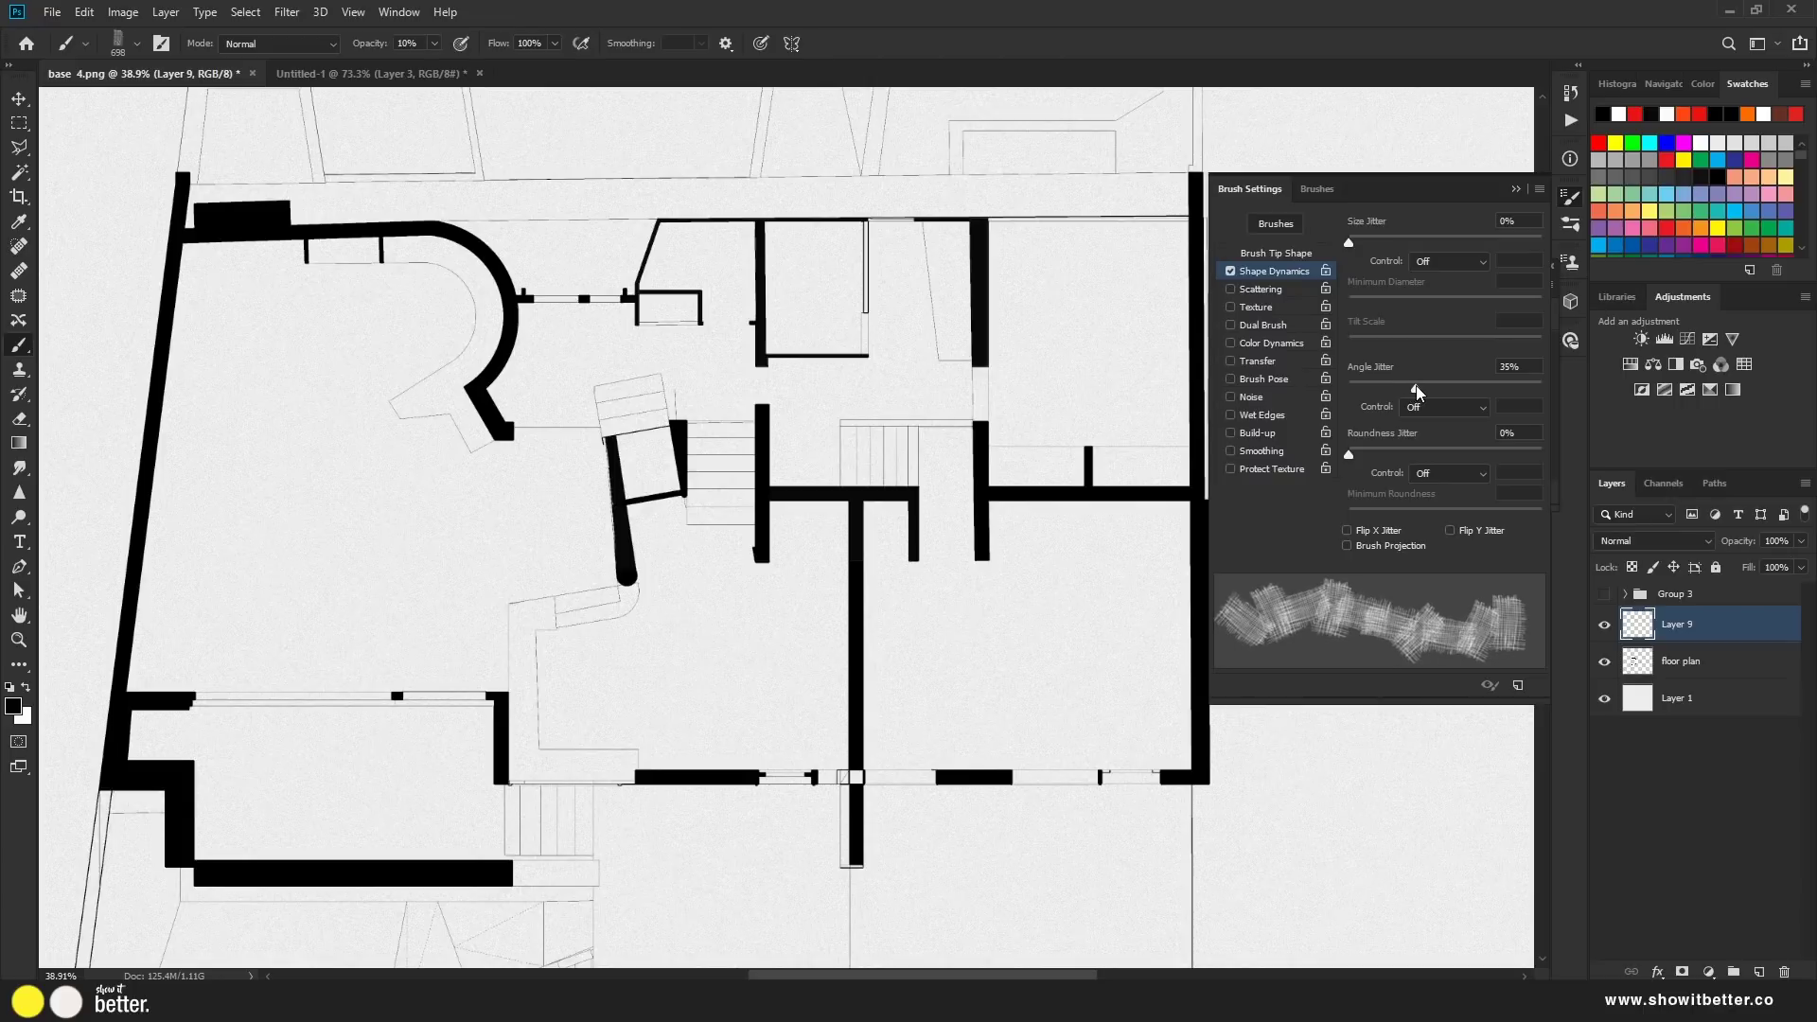
{"action": "mouse_move", "coordinate": [527, 446]}
{"action": "left_mouse_down"}
{"action": "mouse_move", "coordinate": [609, 588]}
{"action": "mouse_move", "coordinate": [750, 587]}
{"action": "mouse_move", "coordinate": [815, 379]}
{"action": "left_mouse_up"}
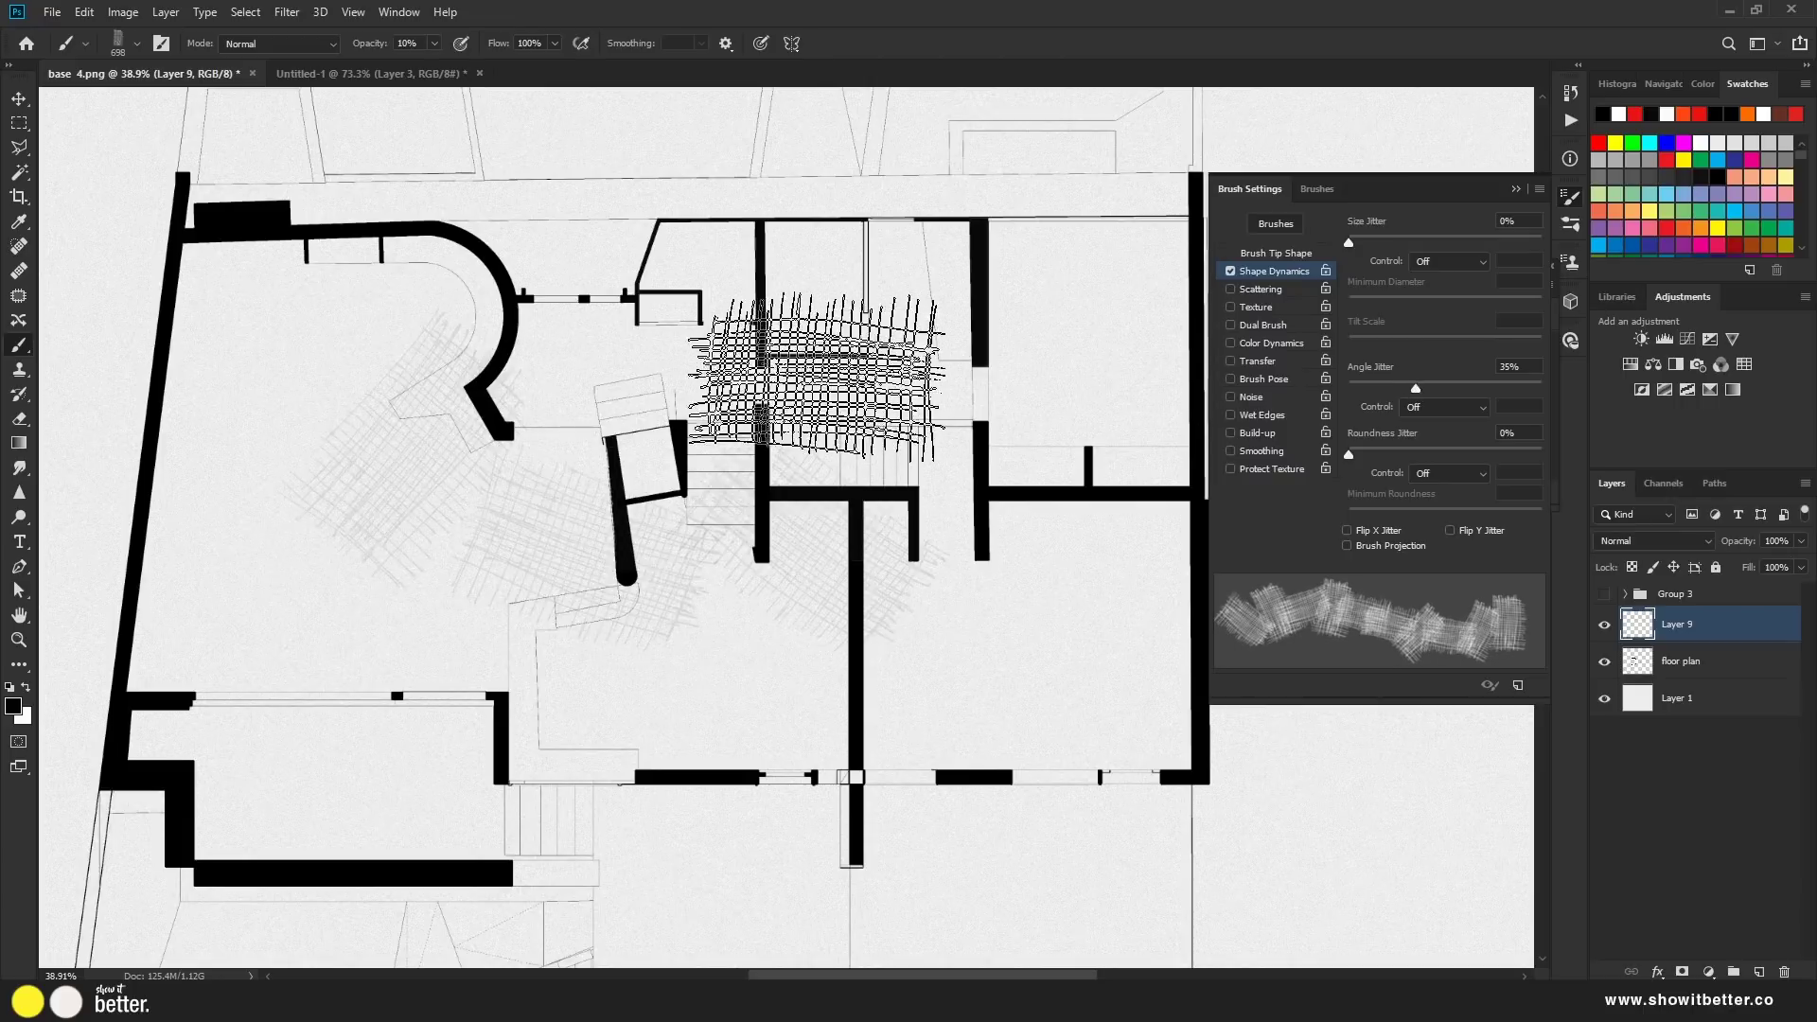
{"action": "key", "text": "ctrl+z"}
{"action": "key", "text": "ctrl+z"}
{"action": "key", "text": "ctrl+z"}
{"action": "key", "text": "ctrl+z"}
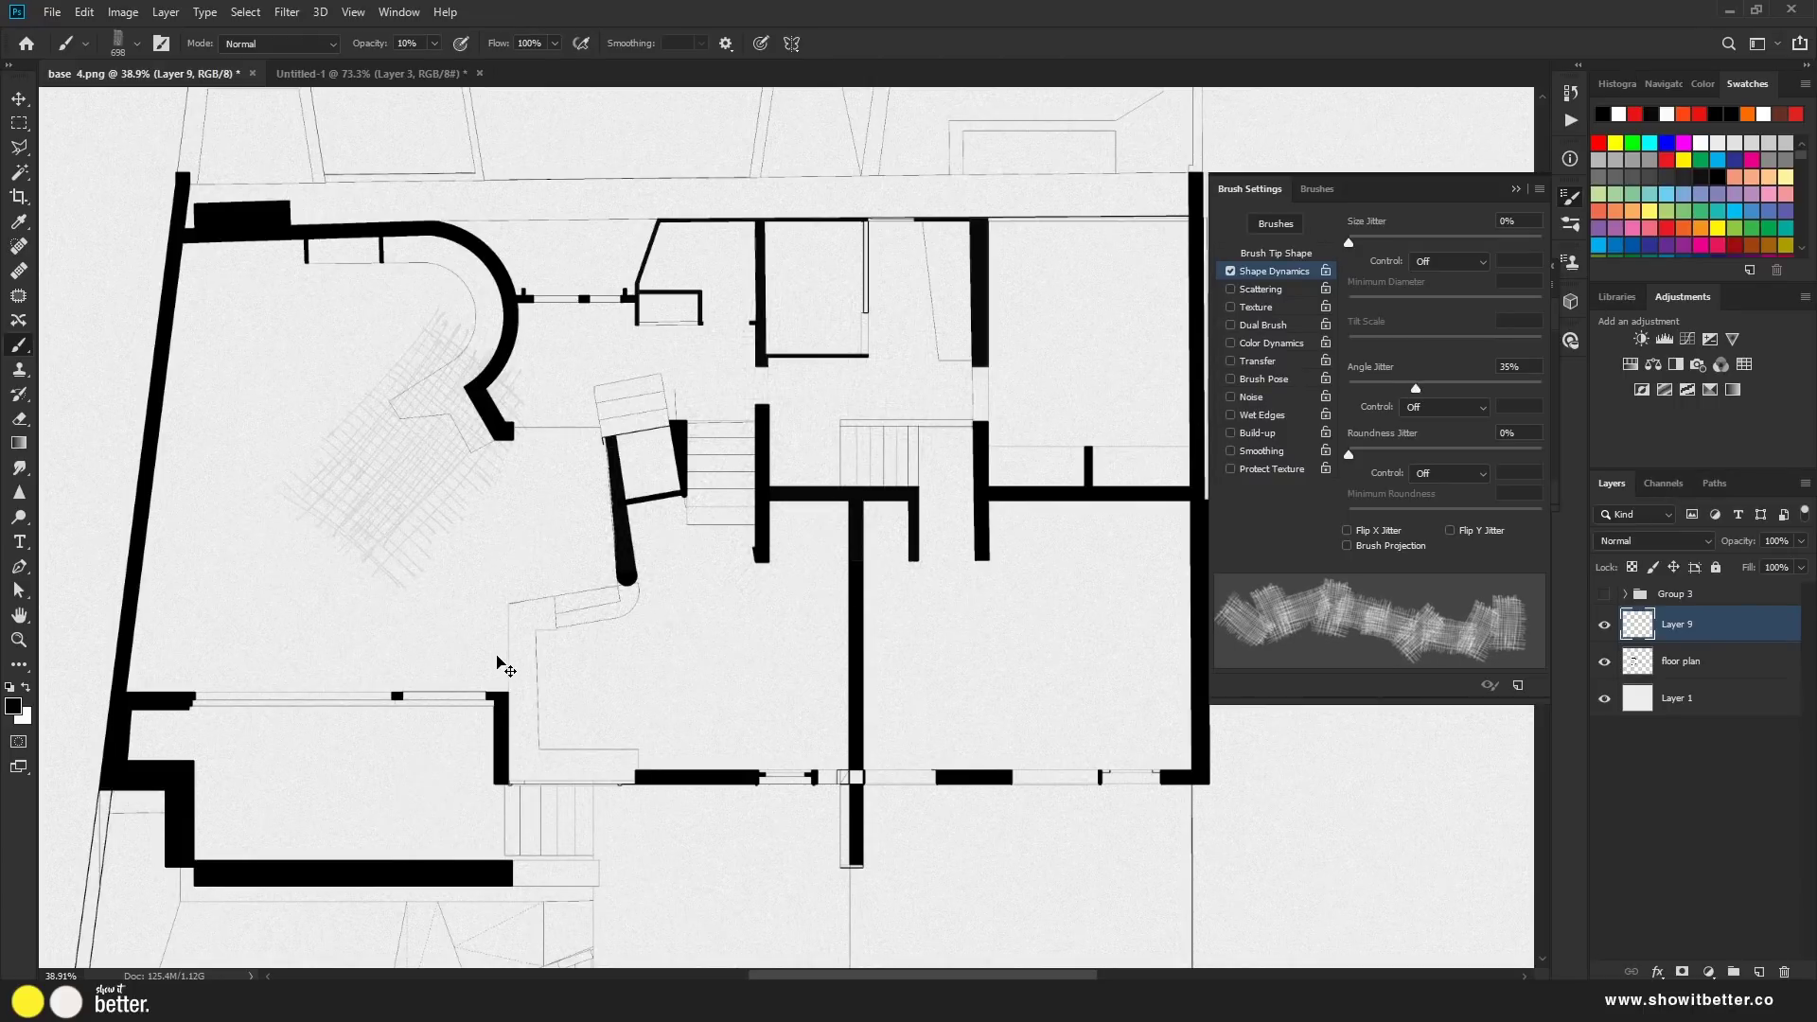
{"action": "key", "text": "ctrl+z"}
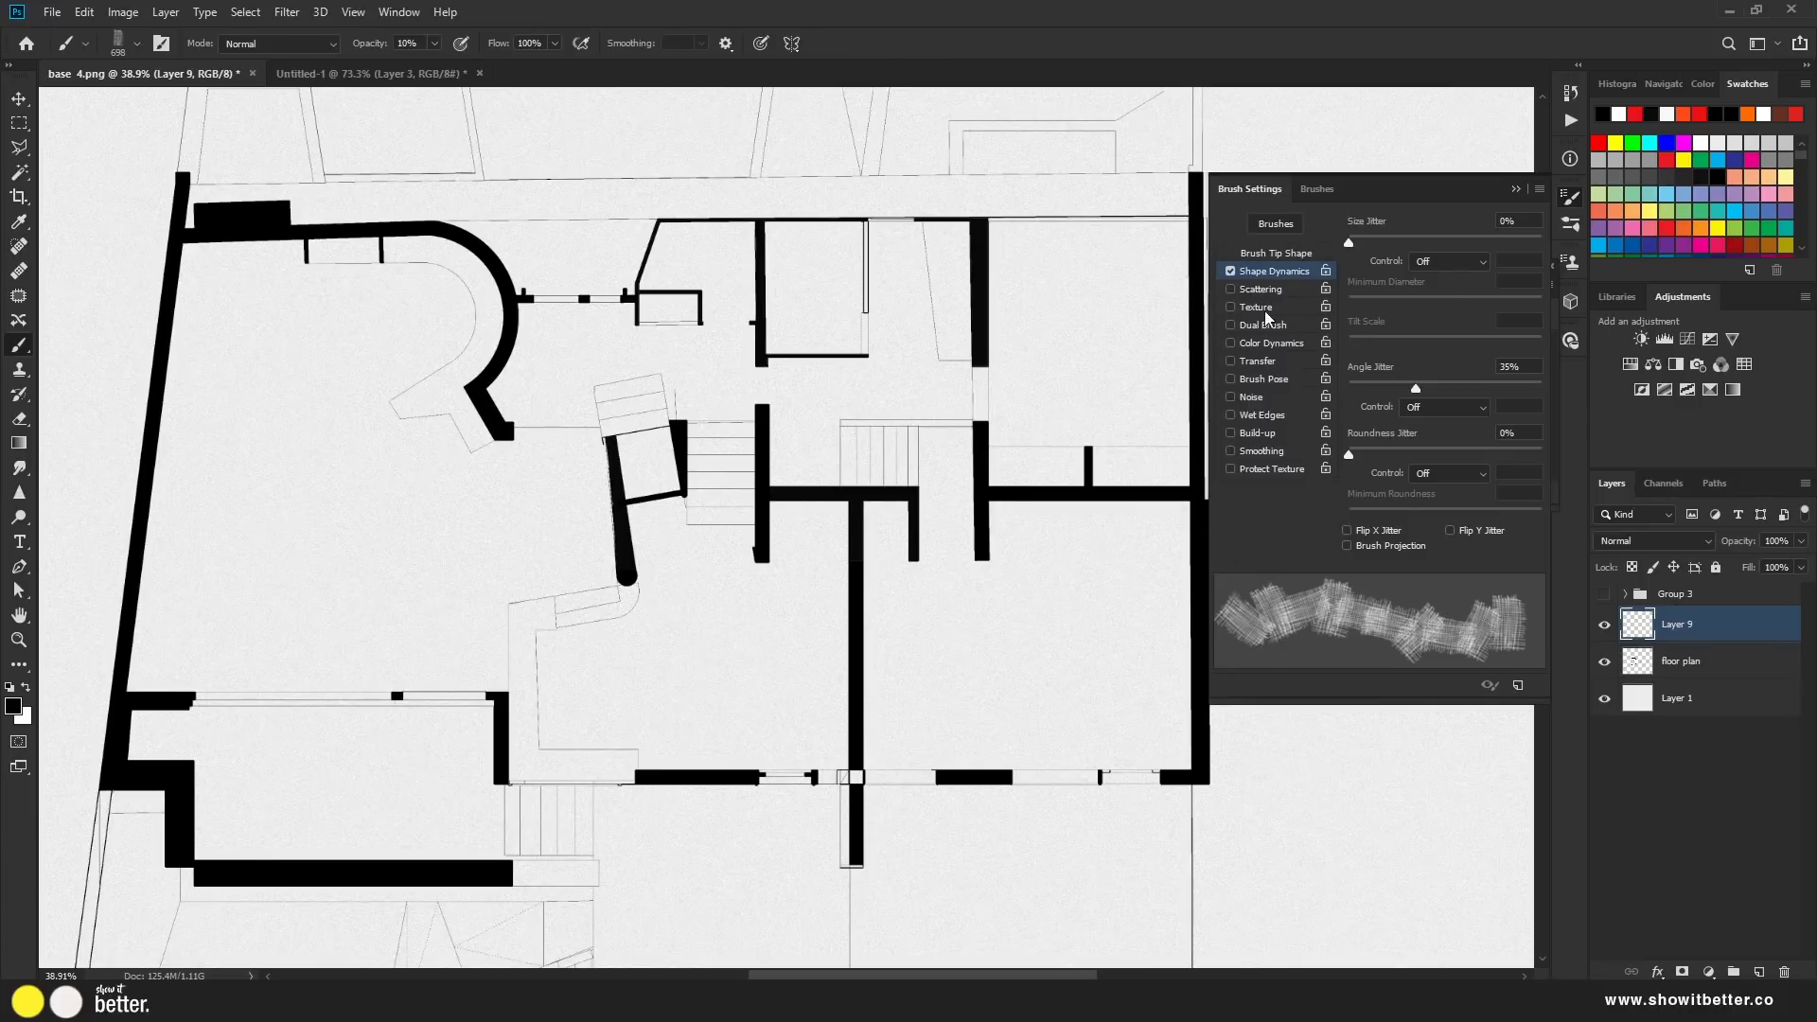
Set the brush's size jitter to 14%, test it with strokes over the large room, and undo them
{"action": "left_click_drag", "start_coordinate": [1349, 242], "coordinate": [1375, 244]}
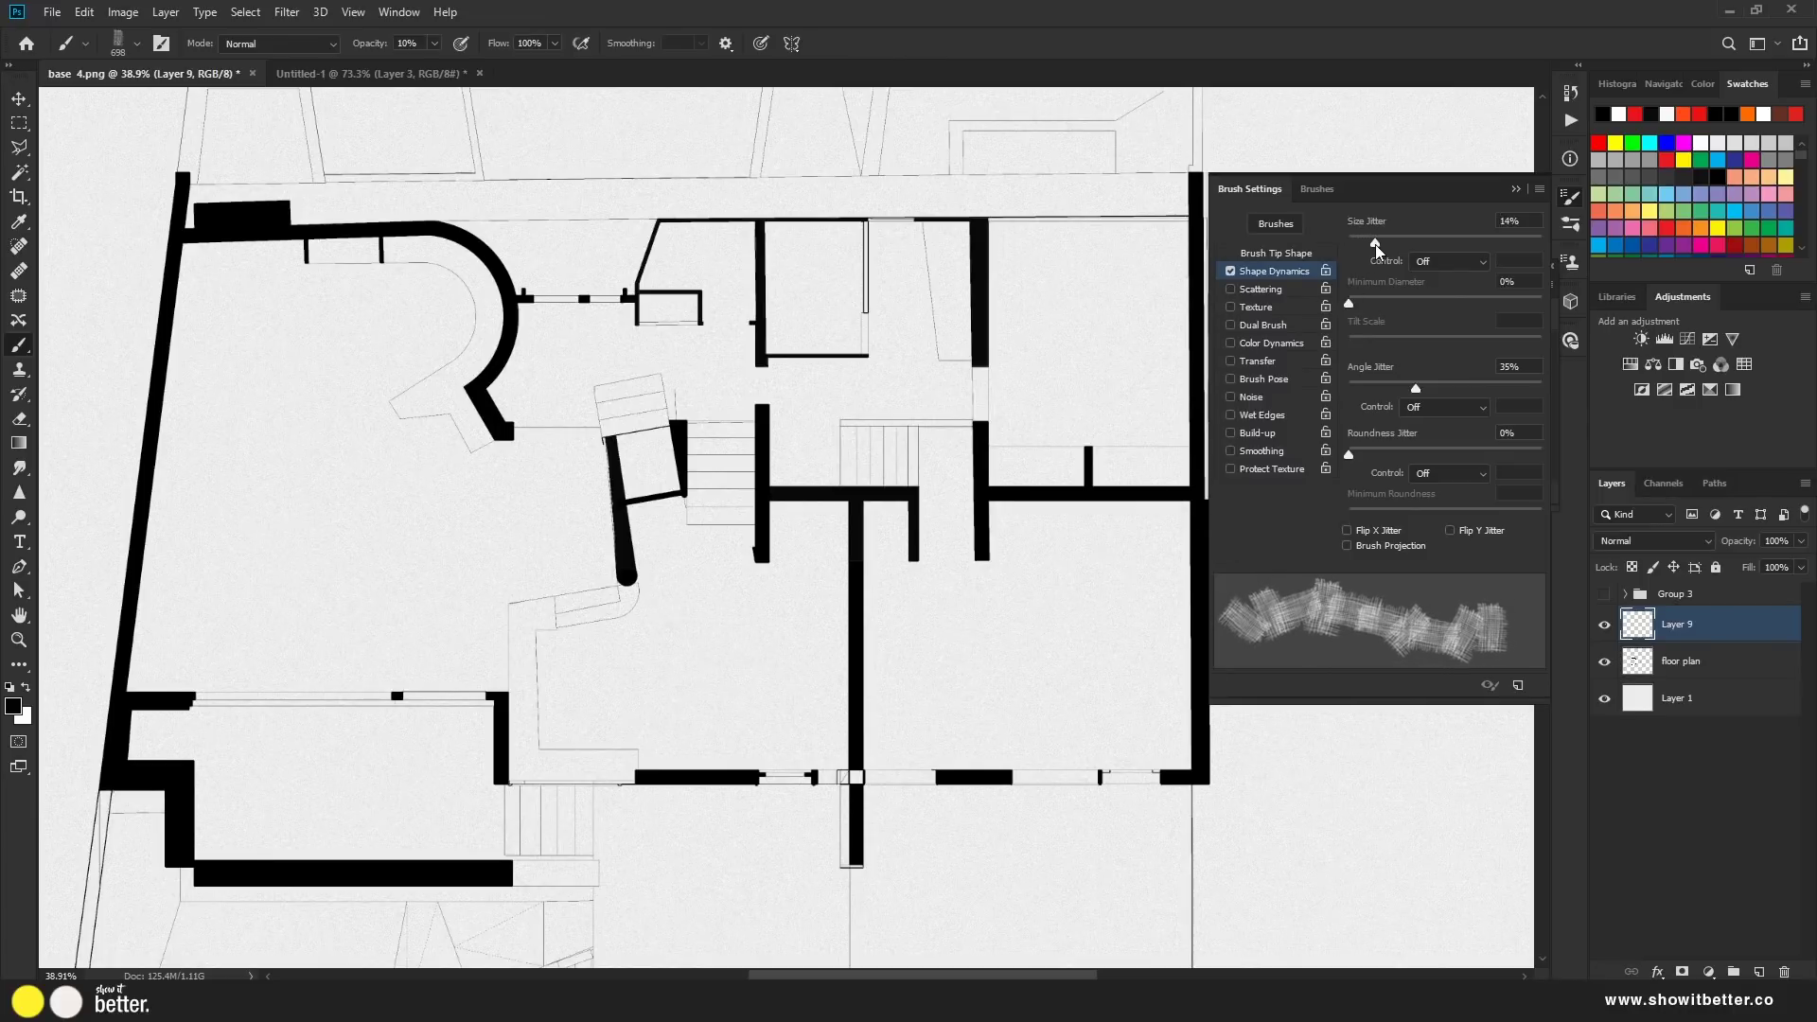
{"action": "left_click", "coordinate": [411, 511]}
{"action": "left_click", "coordinate": [546, 689]}
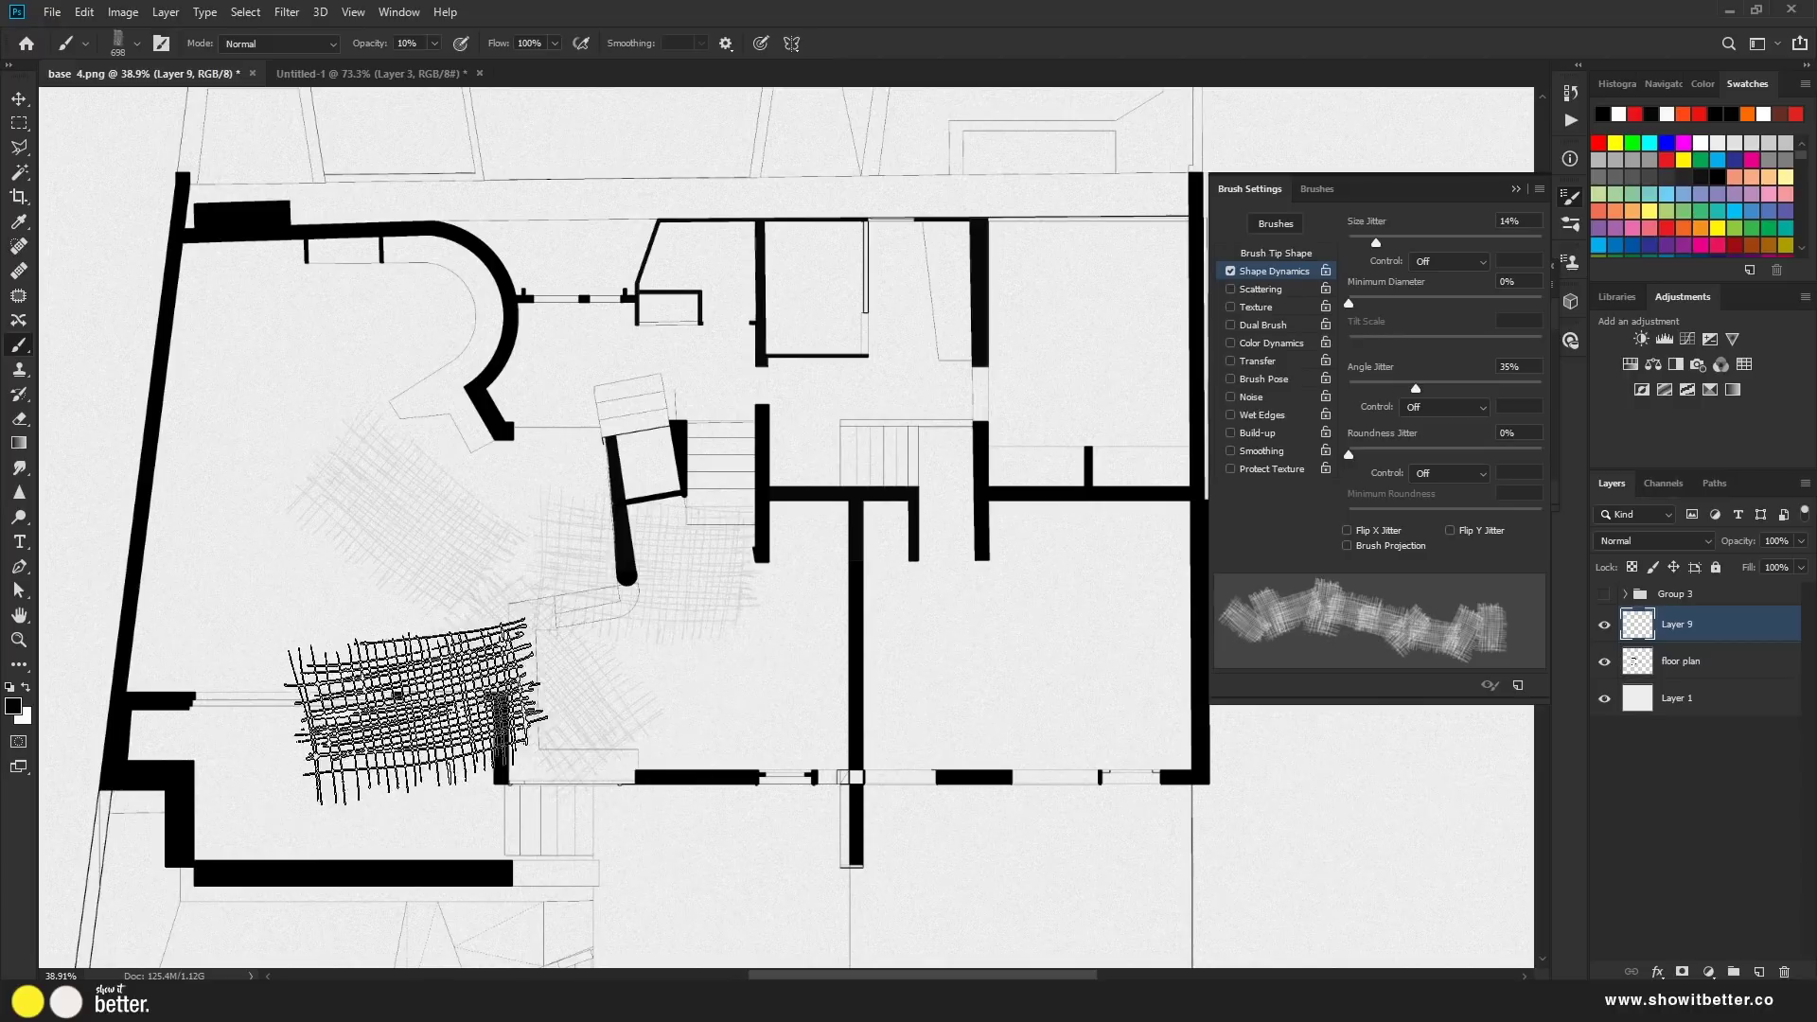
{"action": "key", "text": "ctrl+z"}
{"action": "key", "text": "ctrl+z"}
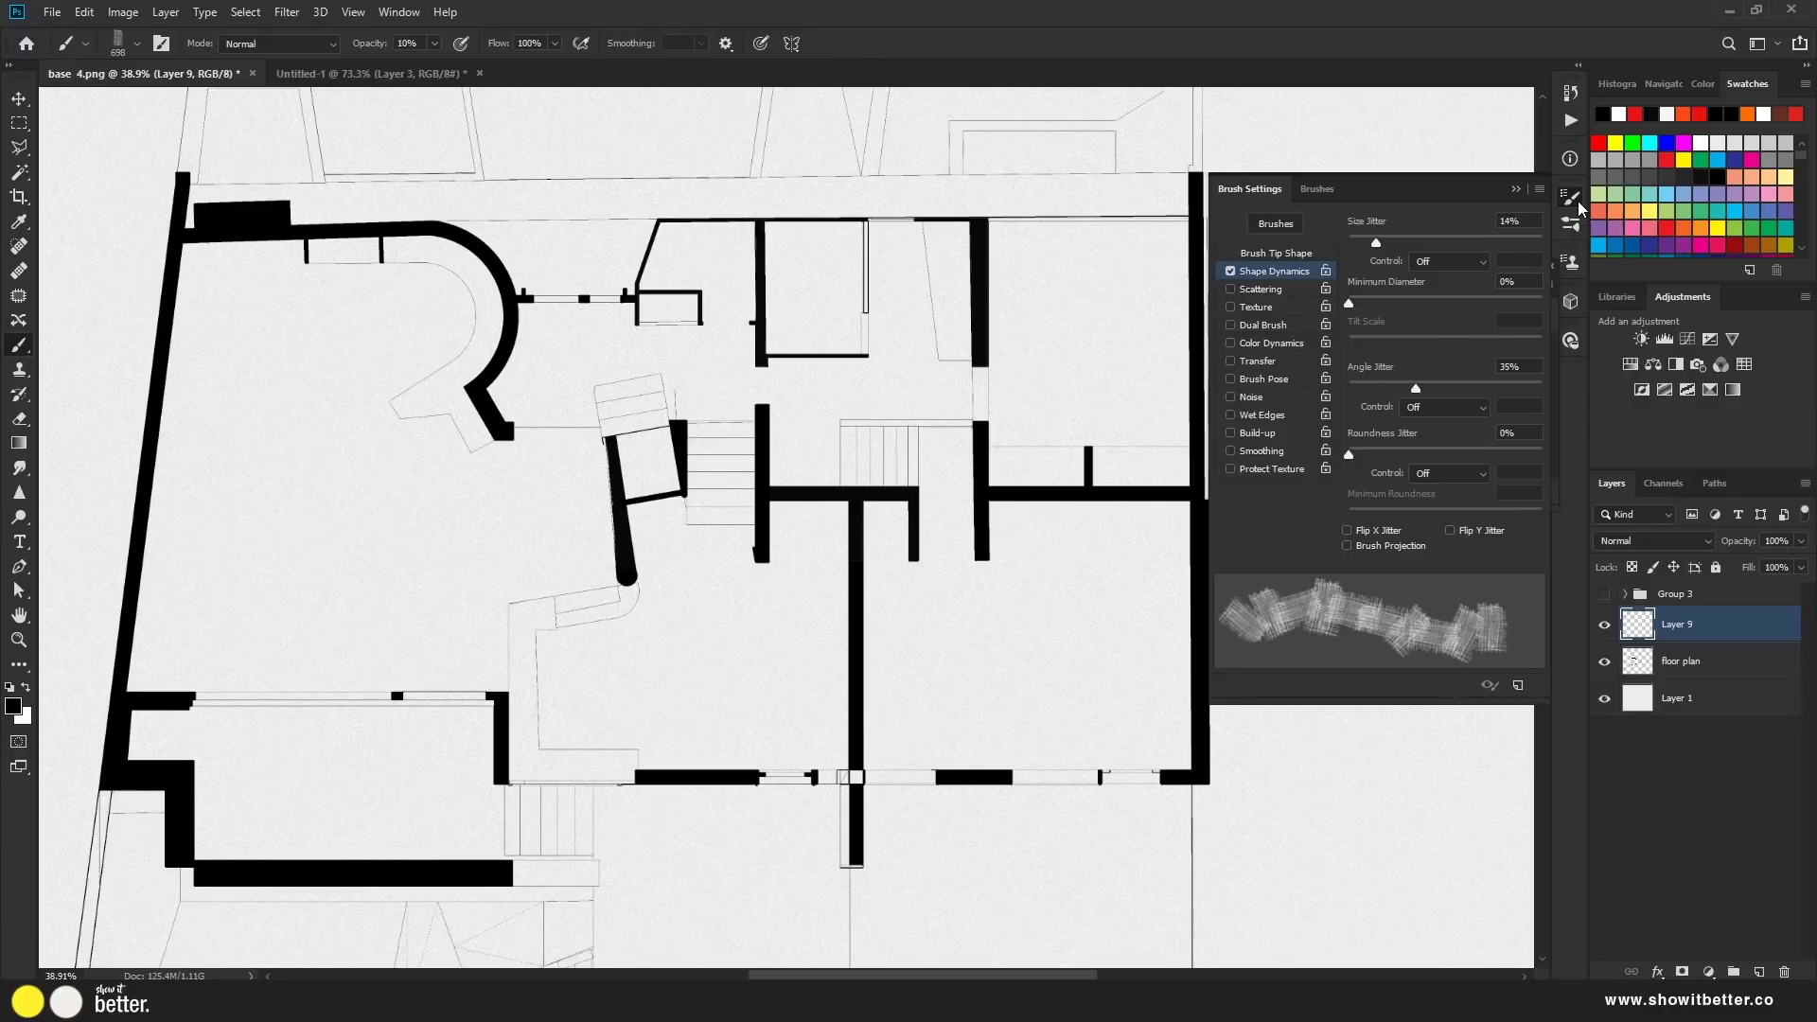
Close the brush settings and select the interior rooms on the floor plan layer with the Magic Wand
{"action": "left_click", "coordinate": [1574, 200]}
{"action": "left_click", "coordinate": [1658, 660]}
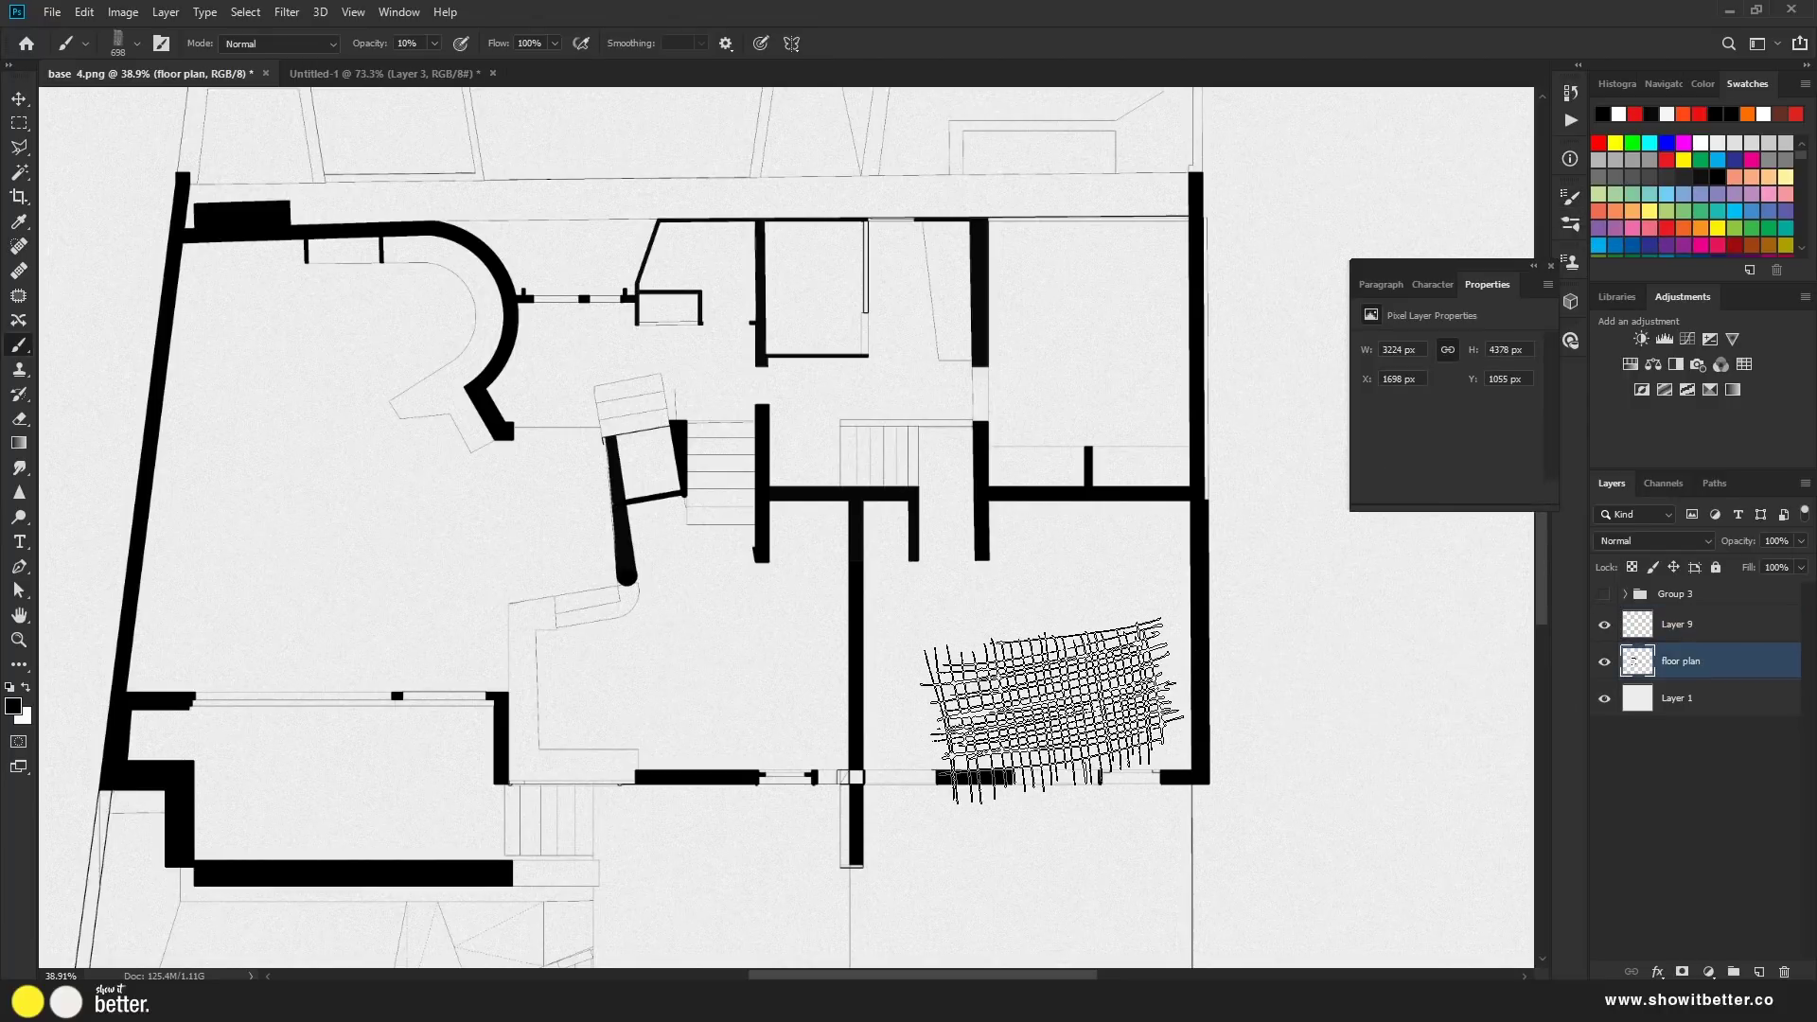
{"action": "key", "text": "w"}
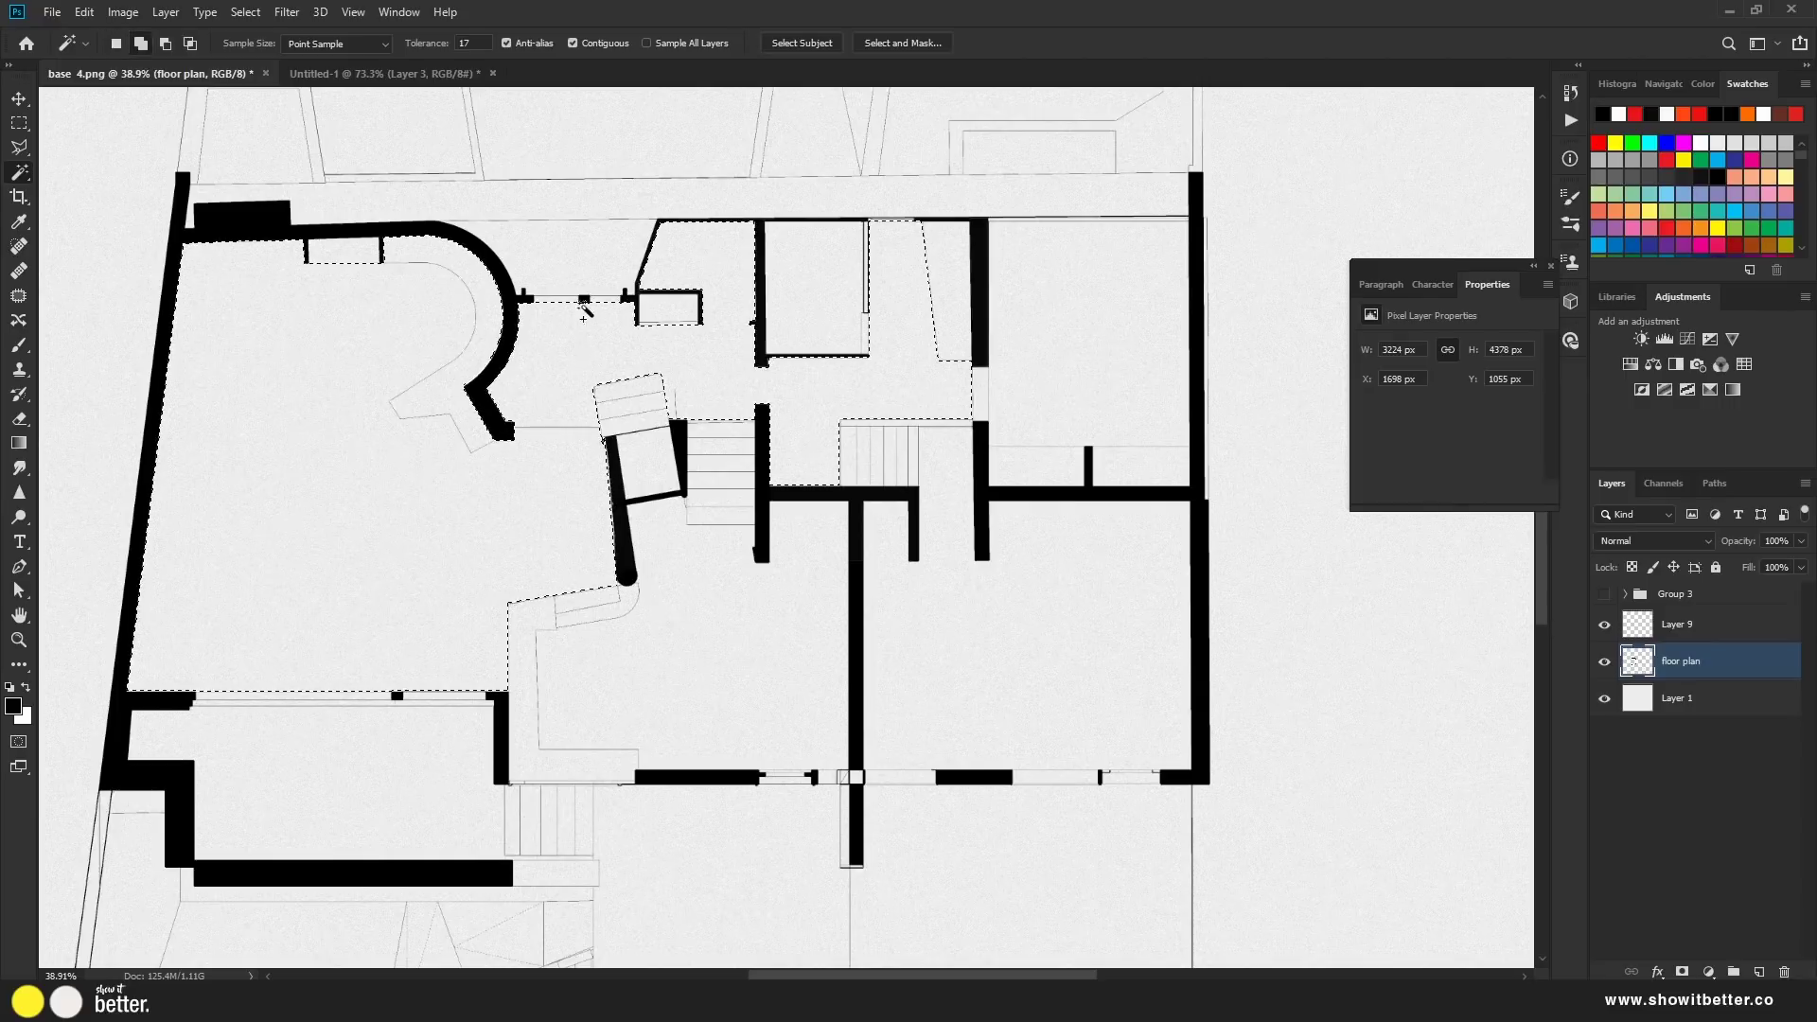
{"action": "left_click", "coordinate": [534, 639], "text": "shift"}
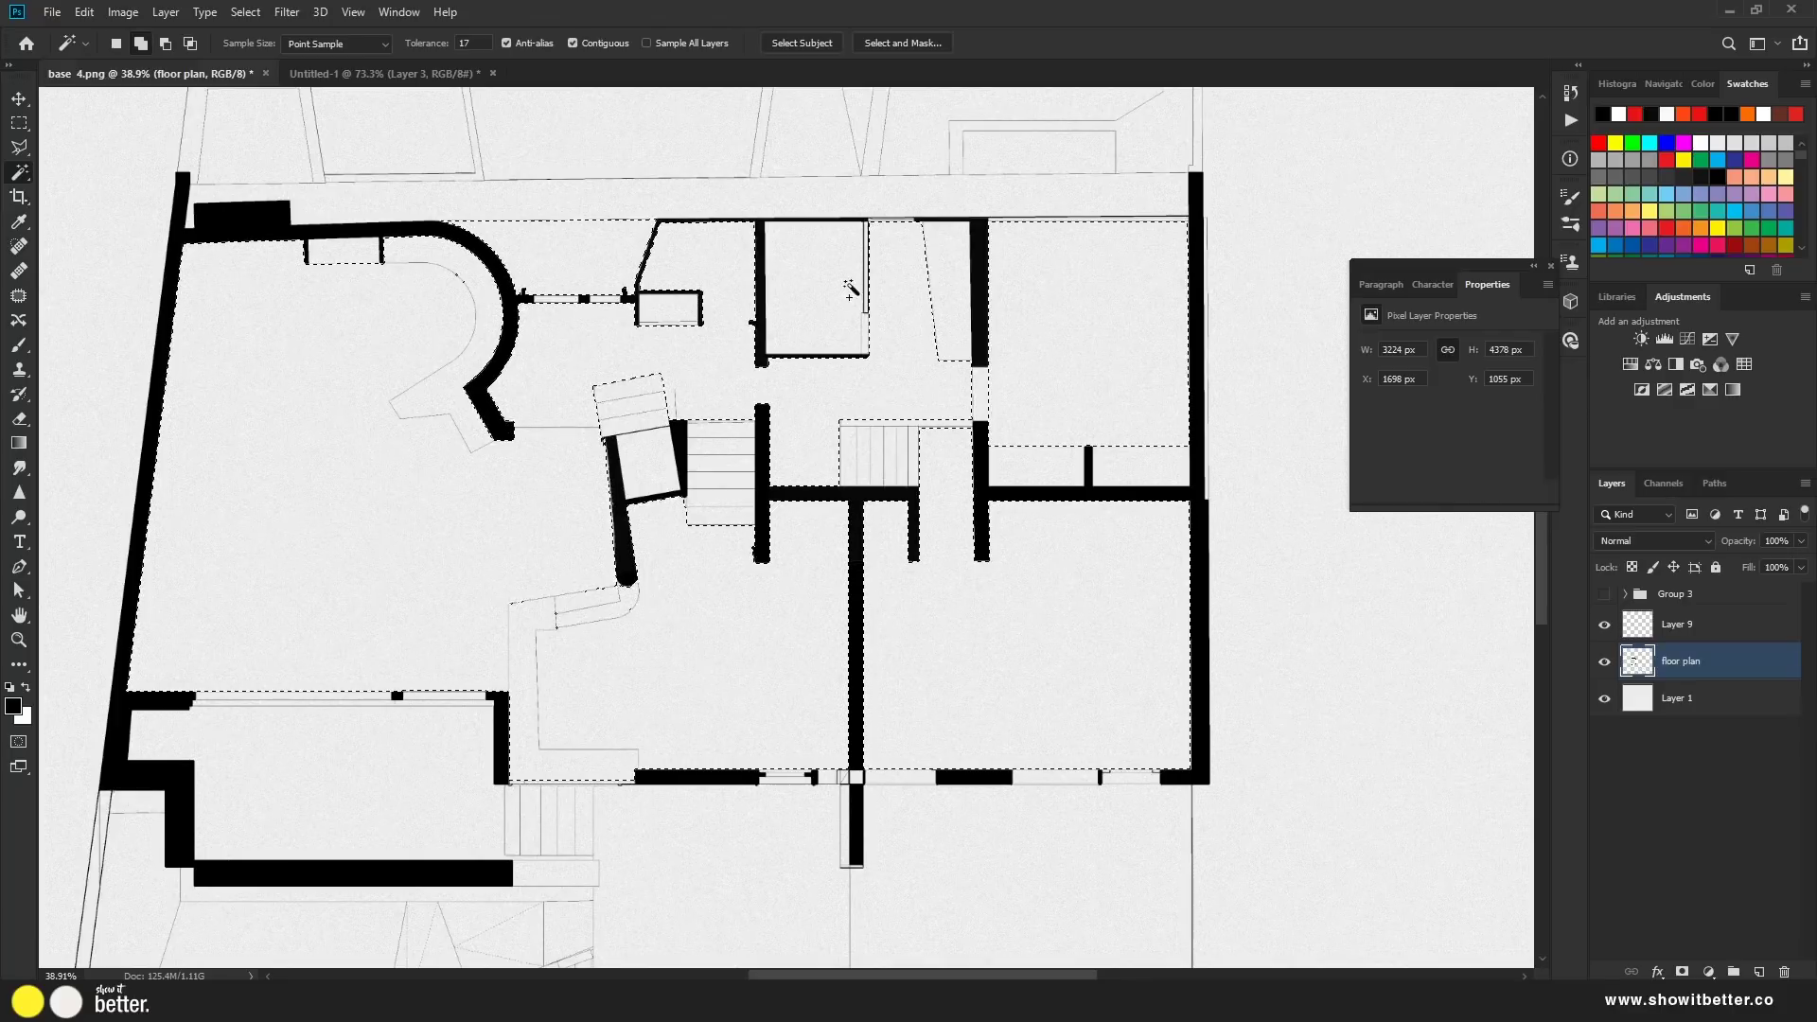
Paint the grid hatch across all the selected interior rooms on Layer 9
{"action": "left_click", "coordinate": [1634, 632]}
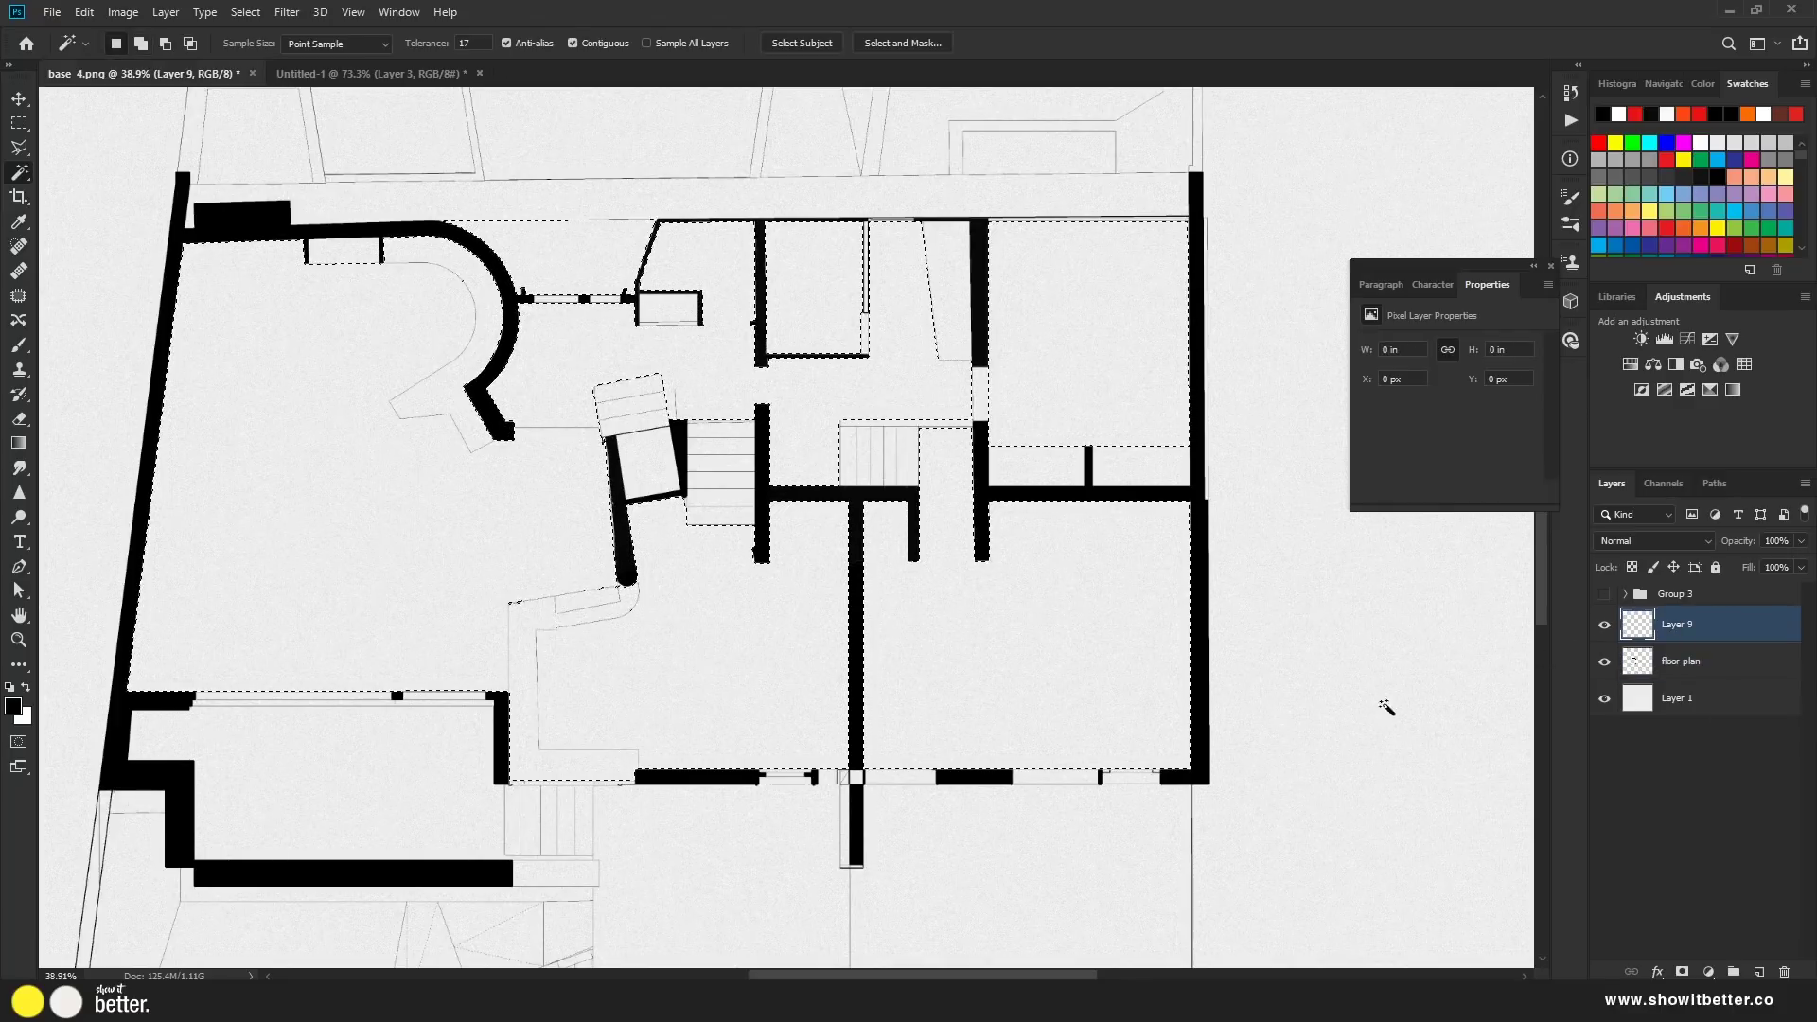
{"action": "key", "text": "b"}
{"action": "mouse_move", "coordinate": [227, 653]}
{"action": "left_mouse_down"}
{"action": "mouse_move", "coordinate": [464, 471]}
{"action": "mouse_move", "coordinate": [321, 561]}
{"action": "mouse_move", "coordinate": [336, 480]}
{"action": "mouse_move", "coordinate": [204, 585]}
{"action": "mouse_move", "coordinate": [265, 329]}
{"action": "mouse_move", "coordinate": [379, 462]}
{"action": "mouse_move", "coordinate": [416, 338]}
{"action": "mouse_move", "coordinate": [450, 495]}
{"action": "mouse_move", "coordinate": [466, 325]}
{"action": "left_mouse_up"}
{"action": "left_click", "coordinate": [323, 574]}
{"action": "left_click", "coordinate": [458, 663]}
{"action": "left_click", "coordinate": [455, 476]}
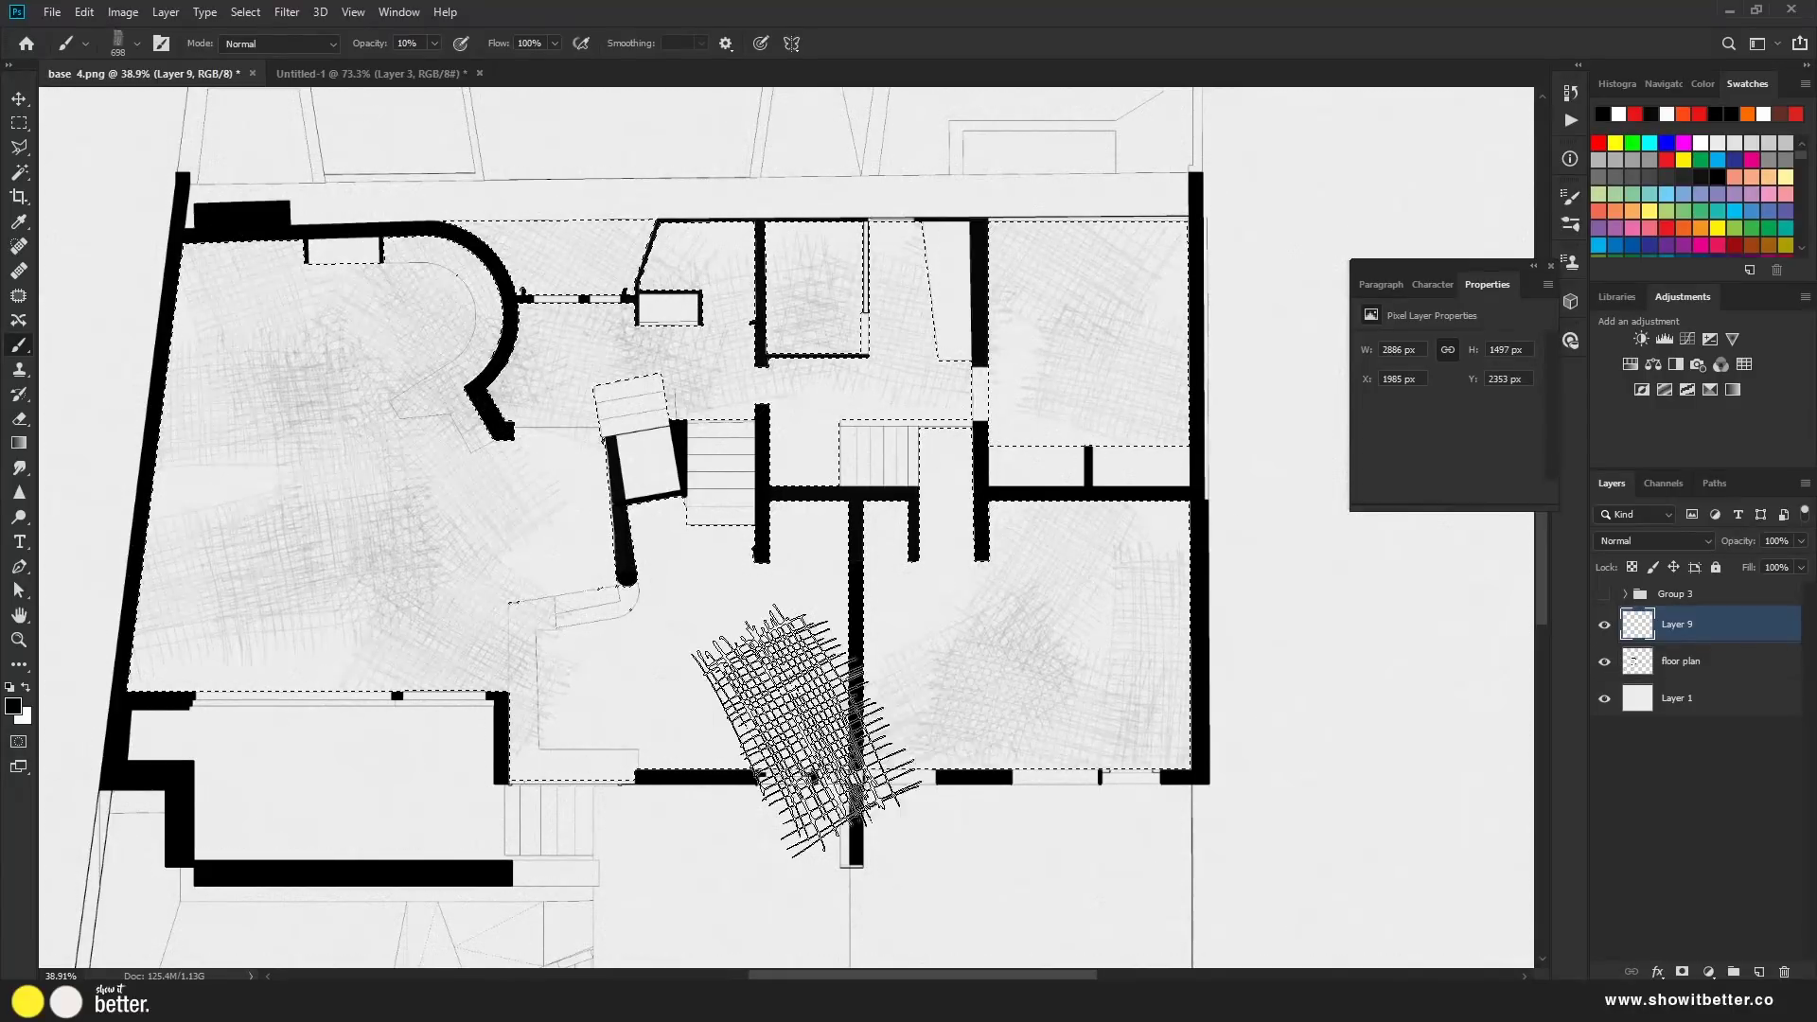
{"action": "mouse_move", "coordinate": [811, 730]}
{"action": "left_mouse_down"}
{"action": "mouse_move", "coordinate": [805, 513]}
{"action": "mouse_move", "coordinate": [901, 654]}
{"action": "mouse_move", "coordinate": [880, 484]}
{"action": "mouse_move", "coordinate": [683, 606]}
{"action": "mouse_move", "coordinate": [696, 685]}
{"action": "mouse_move", "coordinate": [615, 641]}
{"action": "mouse_move", "coordinate": [547, 538]}
{"action": "mouse_move", "coordinate": [635, 430]}
{"action": "mouse_move", "coordinate": [595, 688]}
{"action": "mouse_move", "coordinate": [411, 688]}
{"action": "mouse_move", "coordinate": [301, 654]}
{"action": "mouse_move", "coordinate": [369, 470]}
{"action": "mouse_move", "coordinate": [414, 409]}
{"action": "mouse_move", "coordinate": [362, 307]}
{"action": "mouse_move", "coordinate": [796, 280]}
{"action": "mouse_move", "coordinate": [758, 573]}
{"action": "mouse_move", "coordinate": [989, 347]}
{"action": "mouse_move", "coordinate": [660, 429]}
{"action": "mouse_move", "coordinate": [592, 491]}
{"action": "mouse_move", "coordinate": [714, 691]}
{"action": "mouse_move", "coordinate": [836, 743]}
{"action": "mouse_move", "coordinate": [465, 722]}
{"action": "mouse_move", "coordinate": [281, 737]}
{"action": "mouse_move", "coordinate": [1047, 645]}
{"action": "mouse_move", "coordinate": [1232, 668]}
{"action": "mouse_move", "coordinate": [996, 528]}
{"action": "left_mouse_up"}
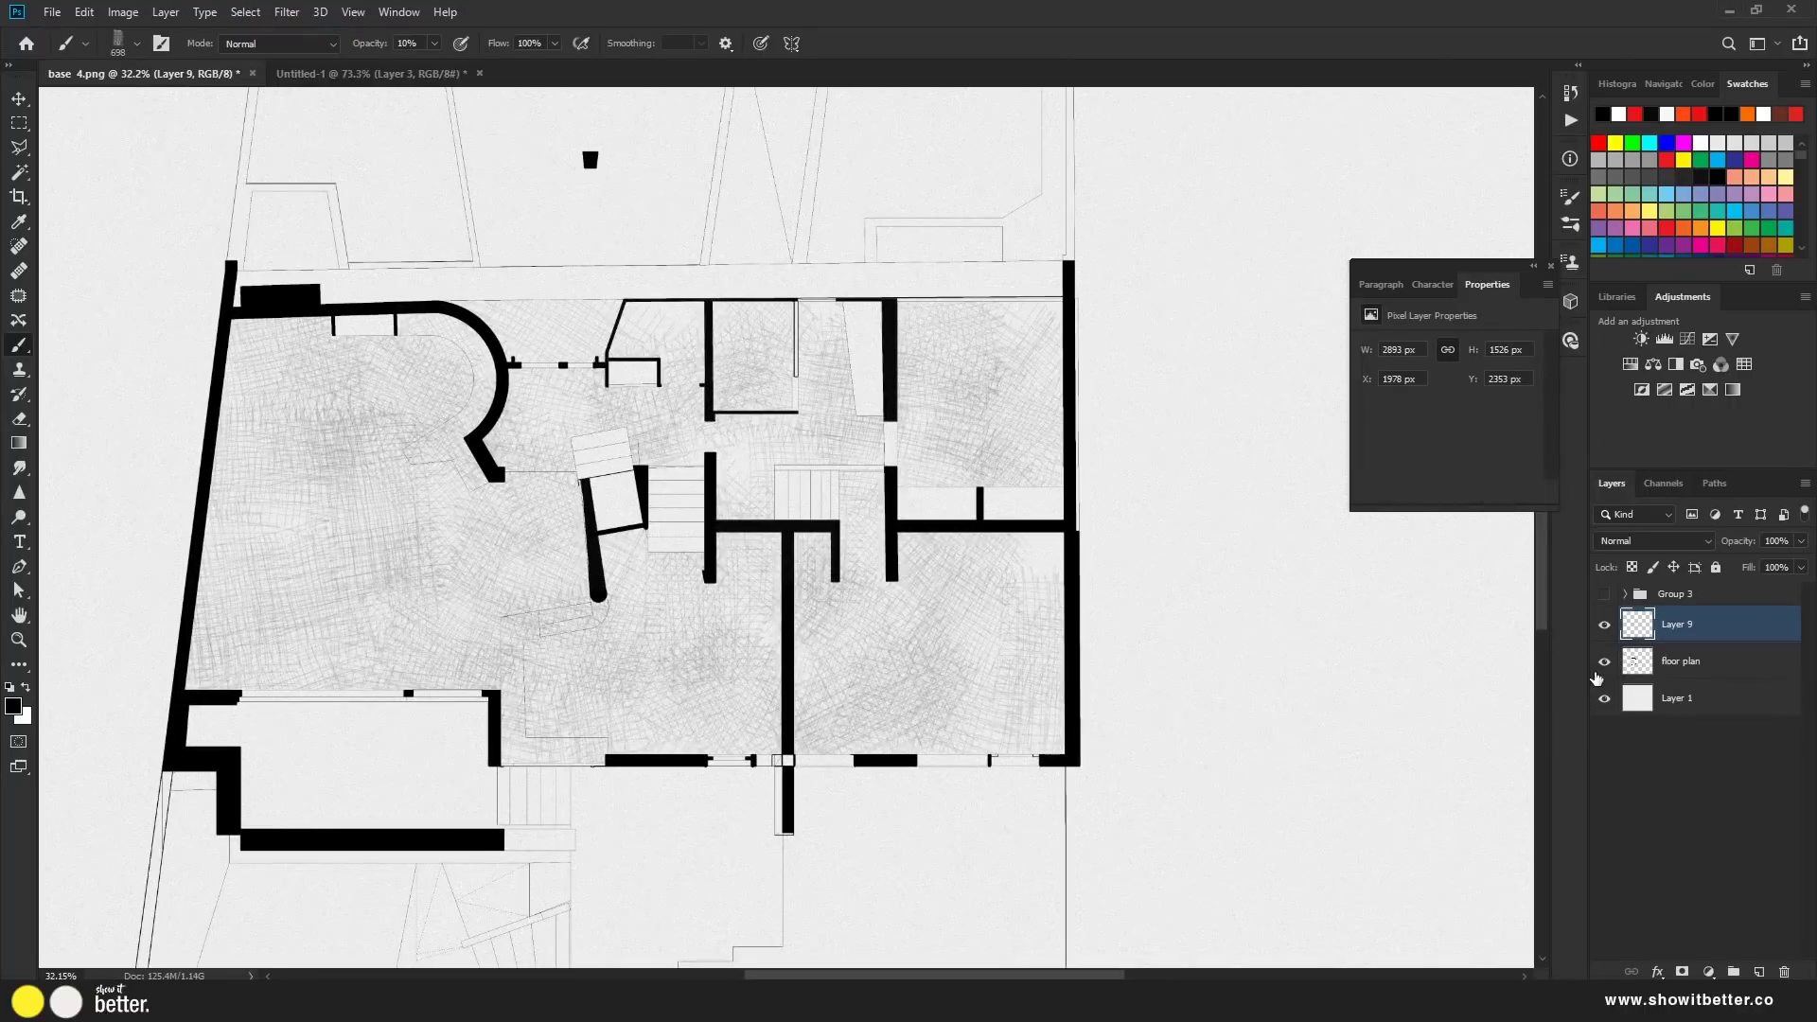
Inspect the hatch texture up close with the floor plan layer hidden, and show that layer again
{"action": "scroll", "coordinate": [649, 608], "scroll_direction": "up", "scroll_amount": 5}
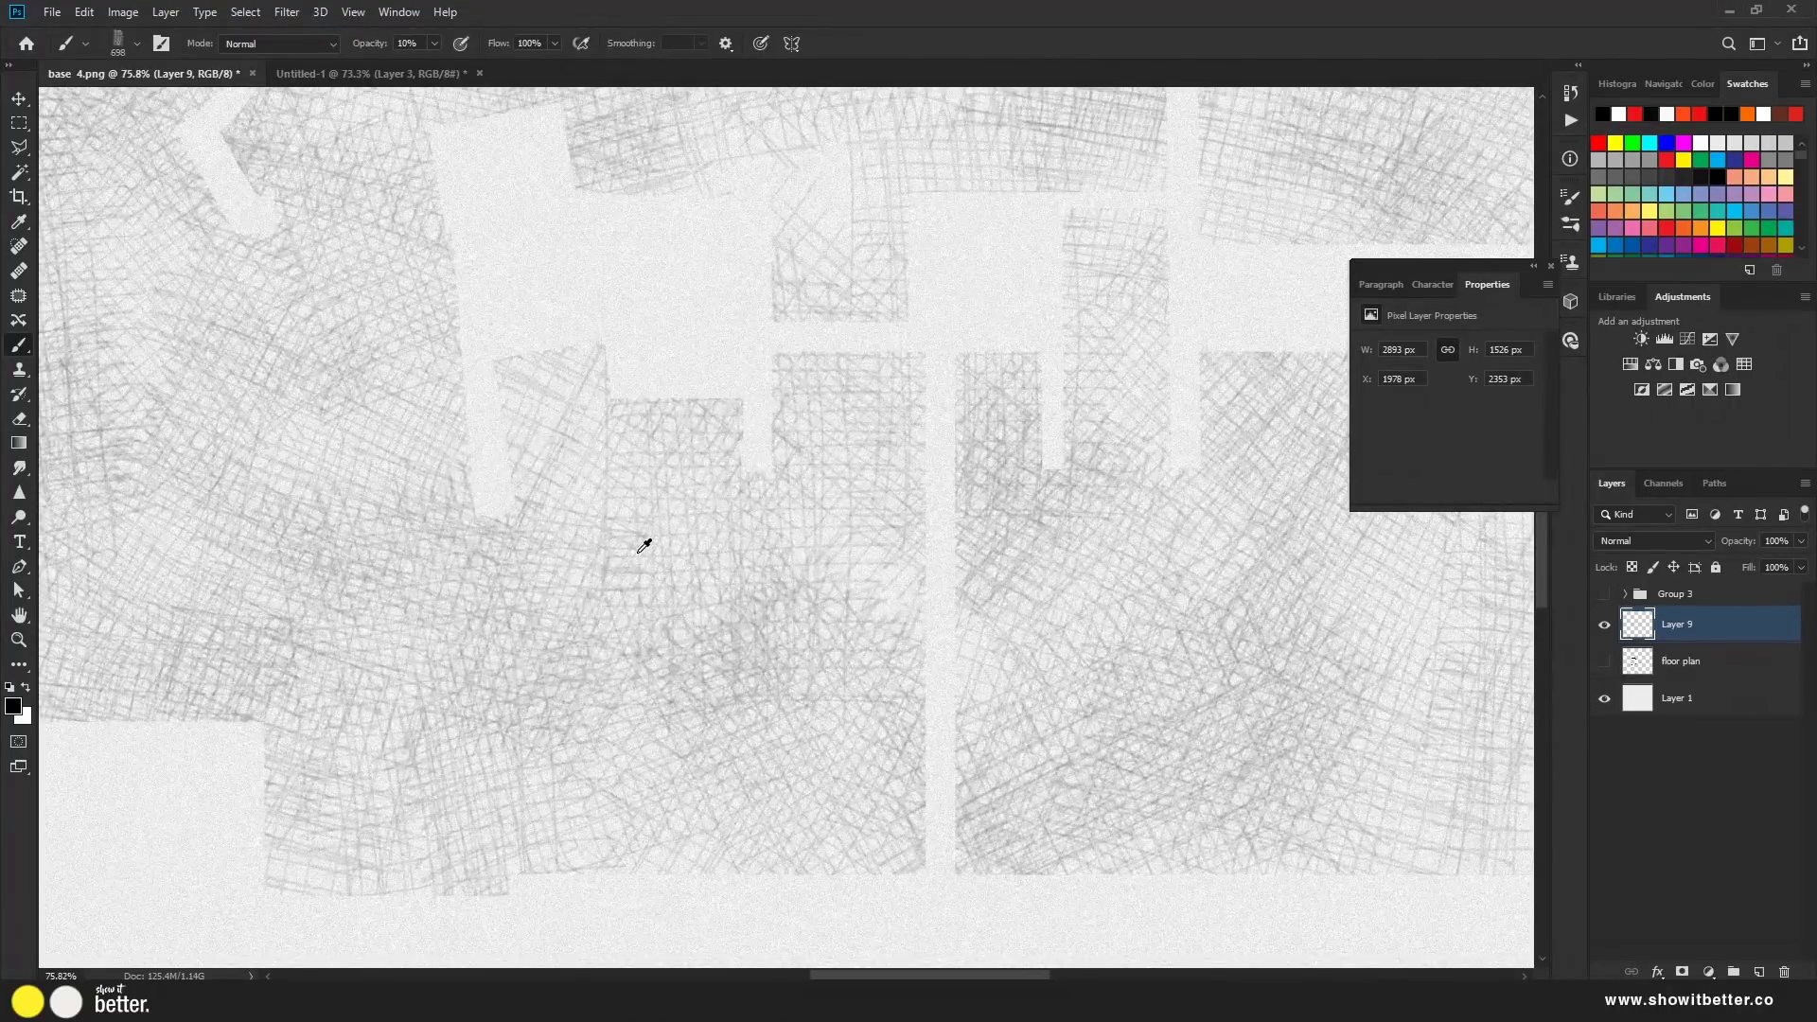
{"action": "scroll", "coordinate": [935, 488], "scroll_direction": "up", "scroll_amount": 3}
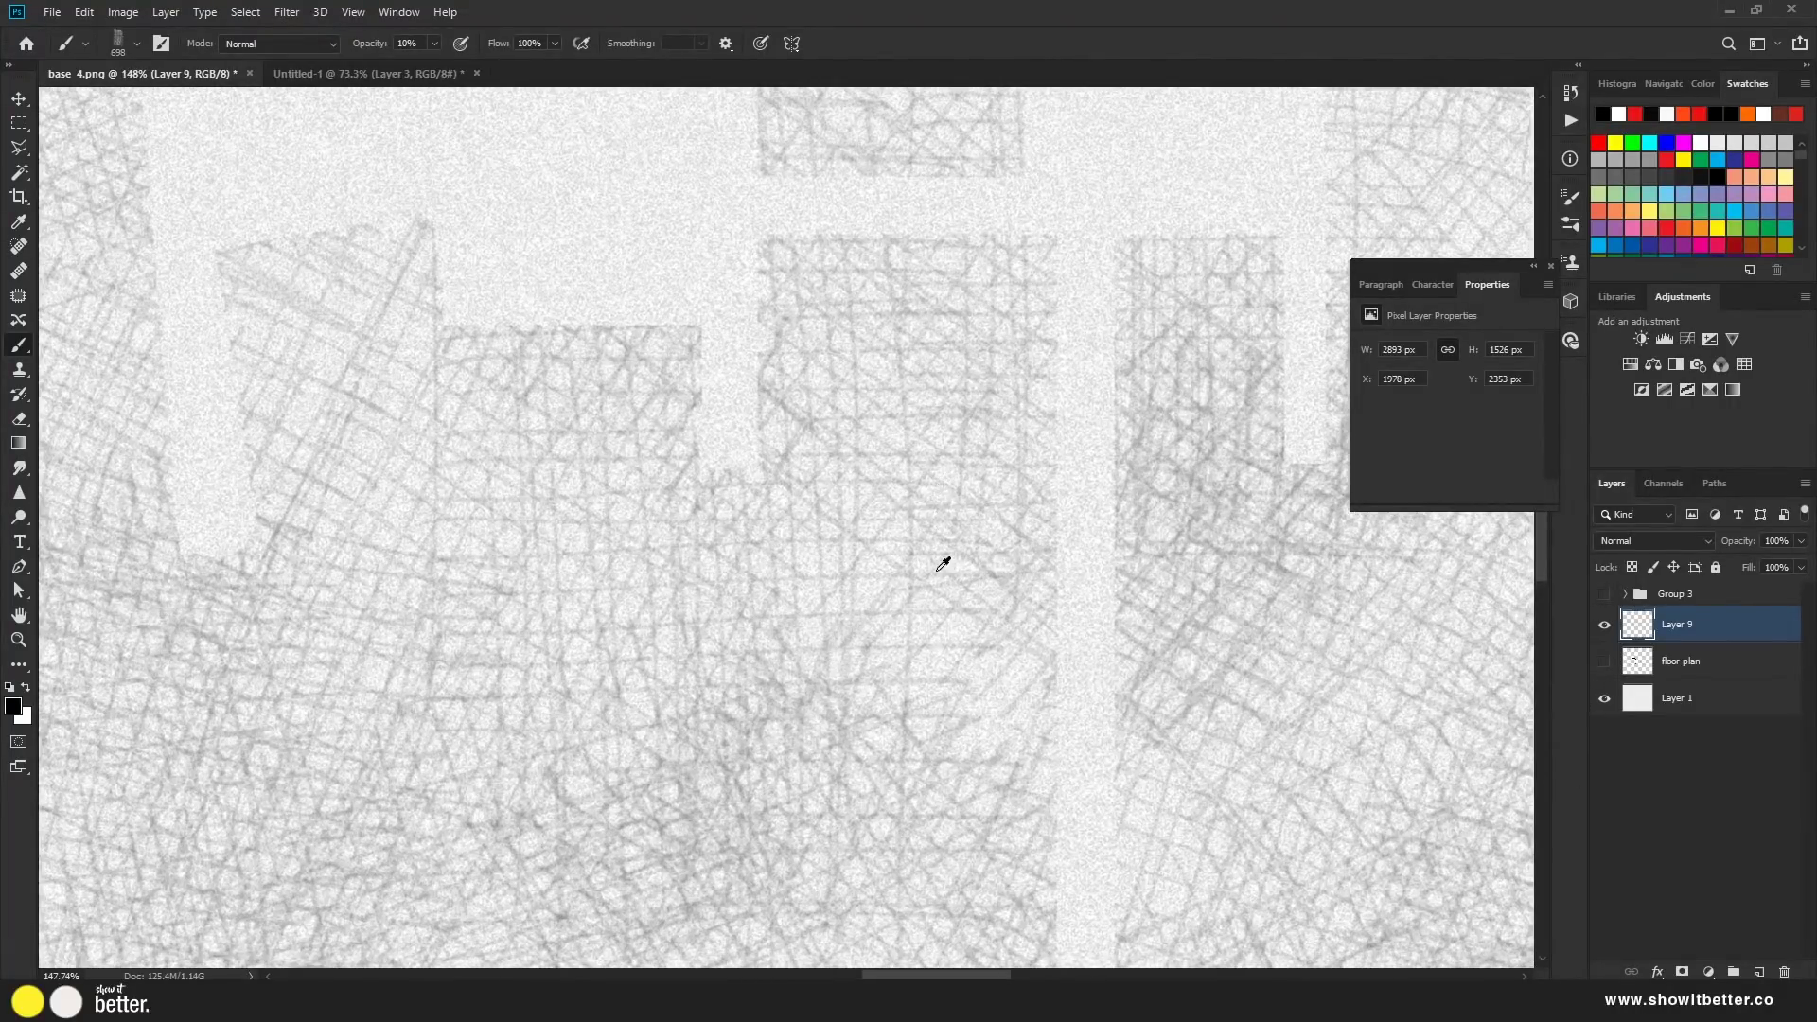
{"action": "scroll", "coordinate": [942, 564], "scroll_direction": "down", "scroll_amount": 4}
{"action": "left_click", "coordinate": [1604, 660]}
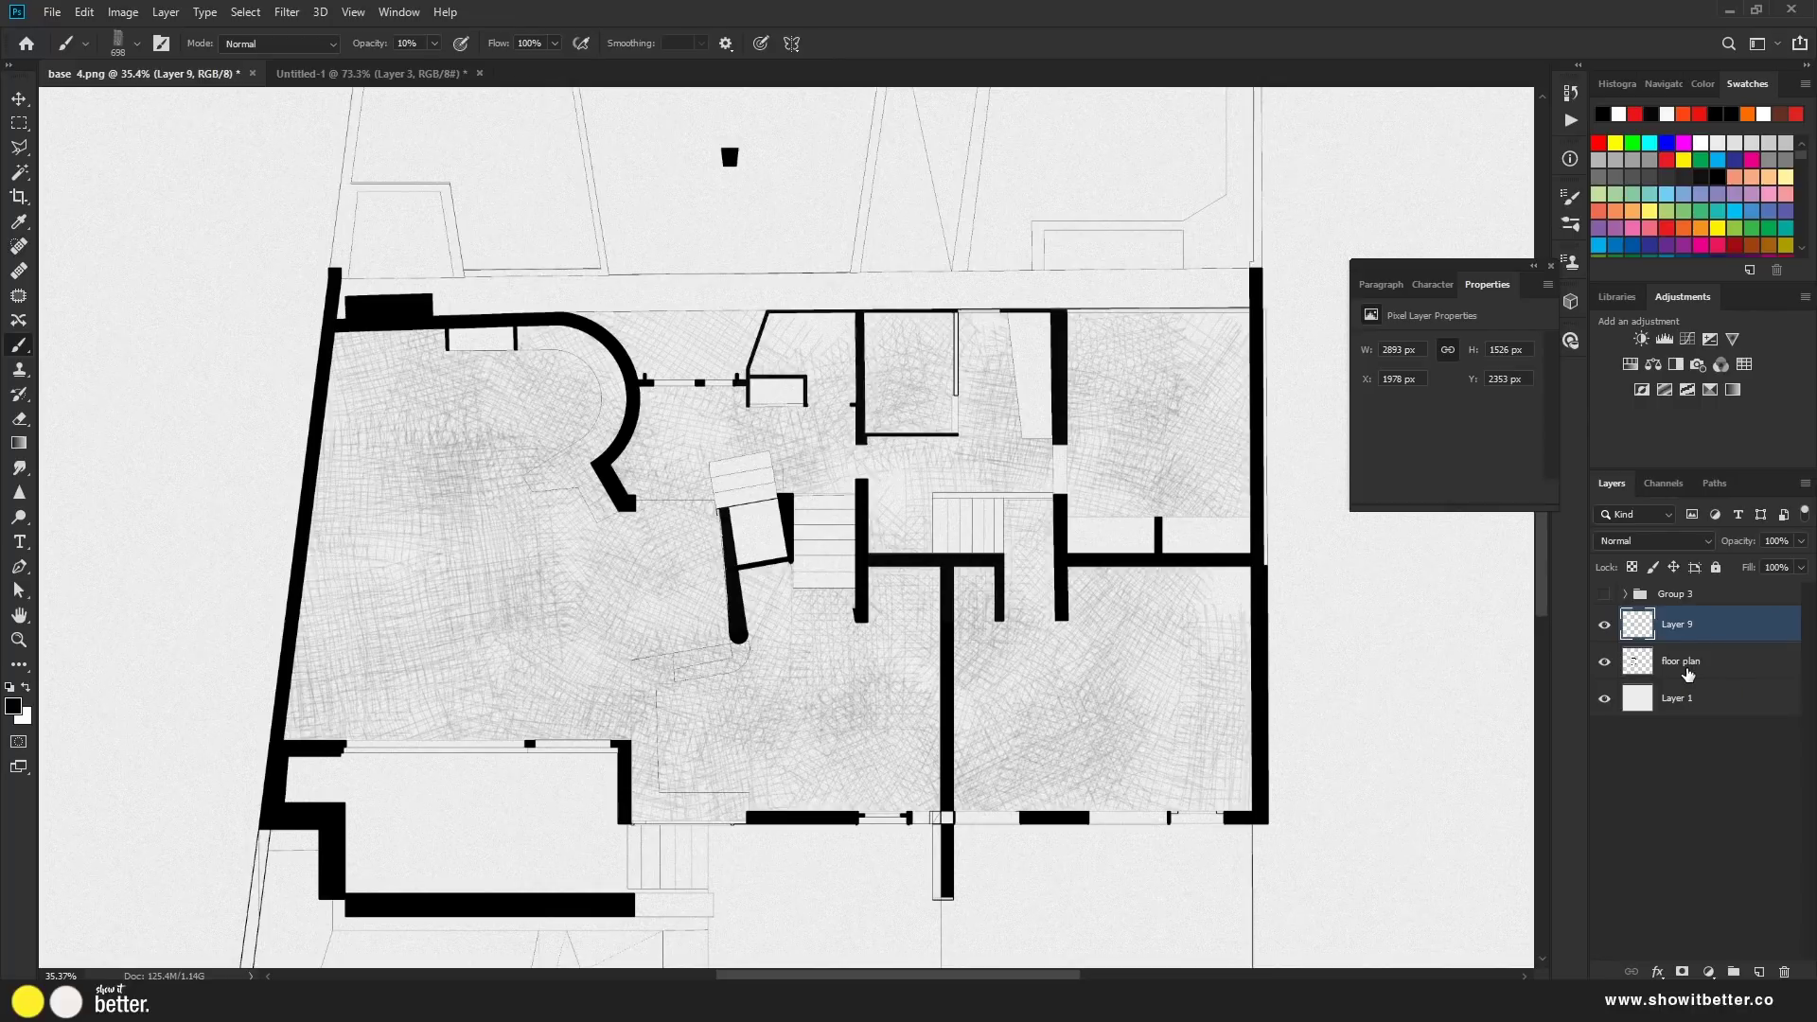
Select the hatched interior rooms on the floor plan layer with the Magic Wand, including the area around the curved bench
{"action": "left_click", "coordinate": [1688, 670]}
{"action": "key", "text": "w"}
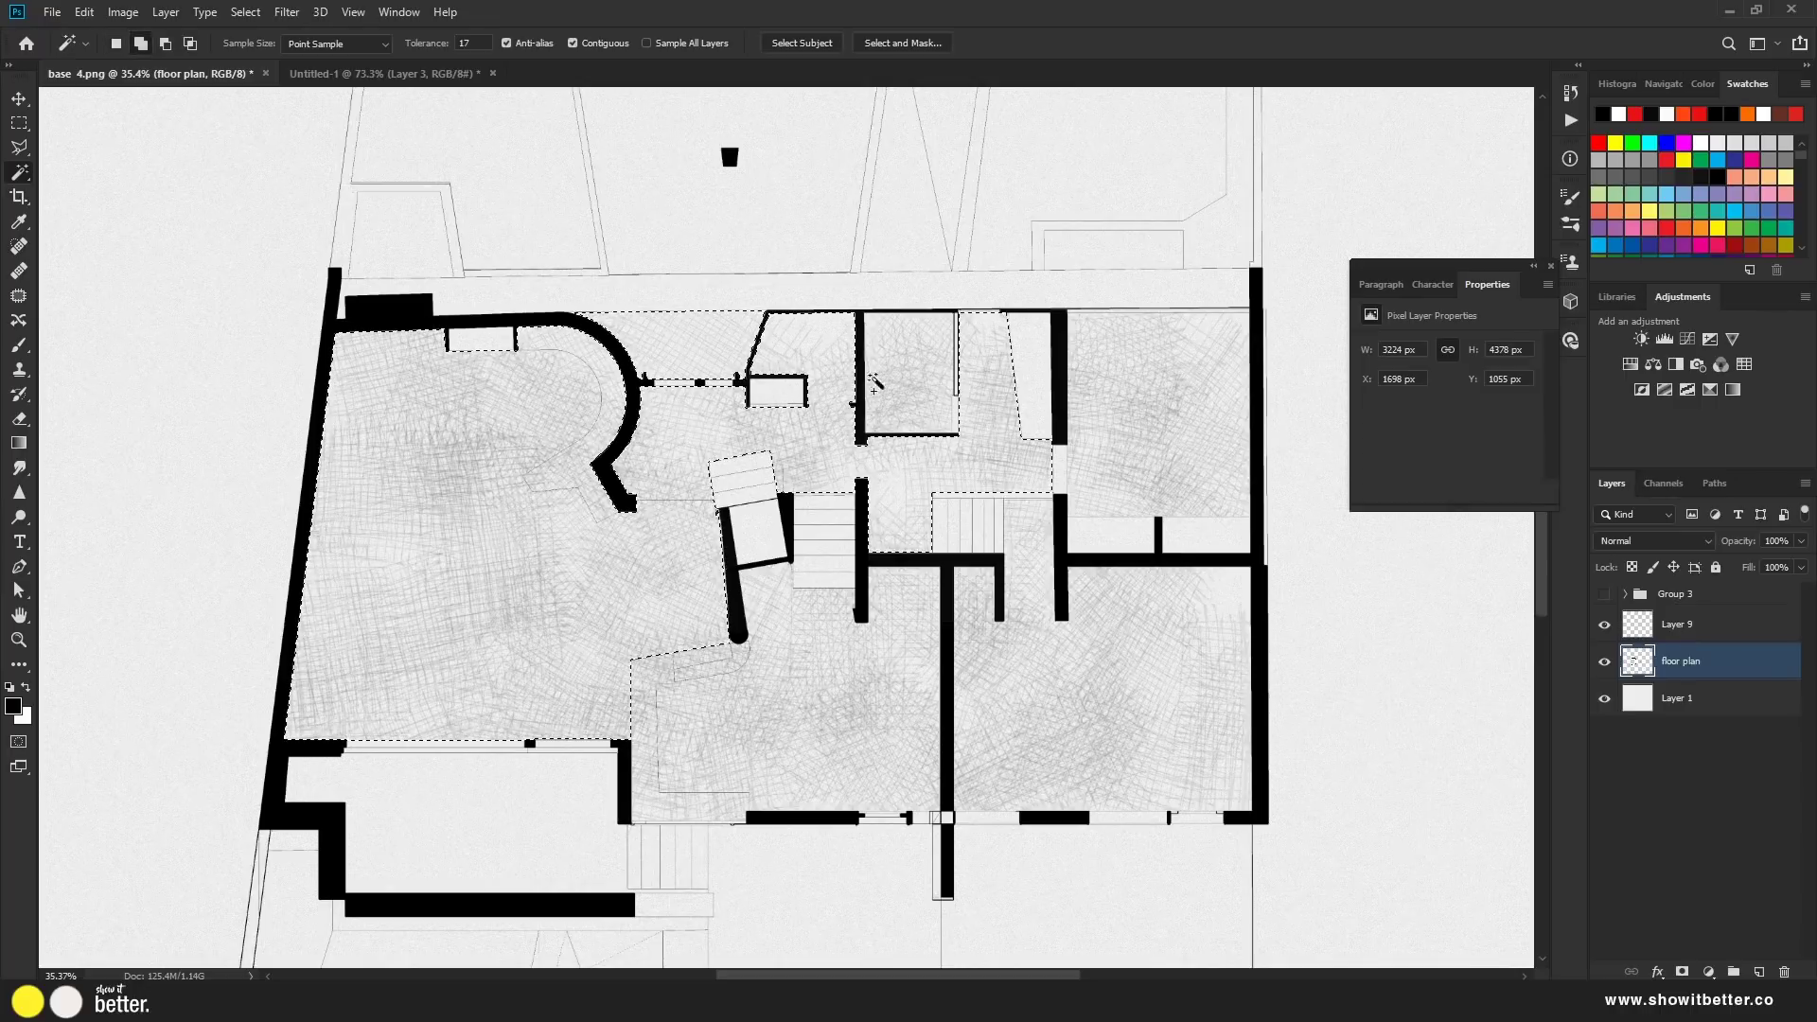
{"action": "left_click", "coordinate": [874, 379]}
{"action": "left_click", "coordinate": [1115, 435]}
{"action": "left_click", "coordinate": [1000, 657]}
{"action": "left_click", "coordinate": [859, 678]}
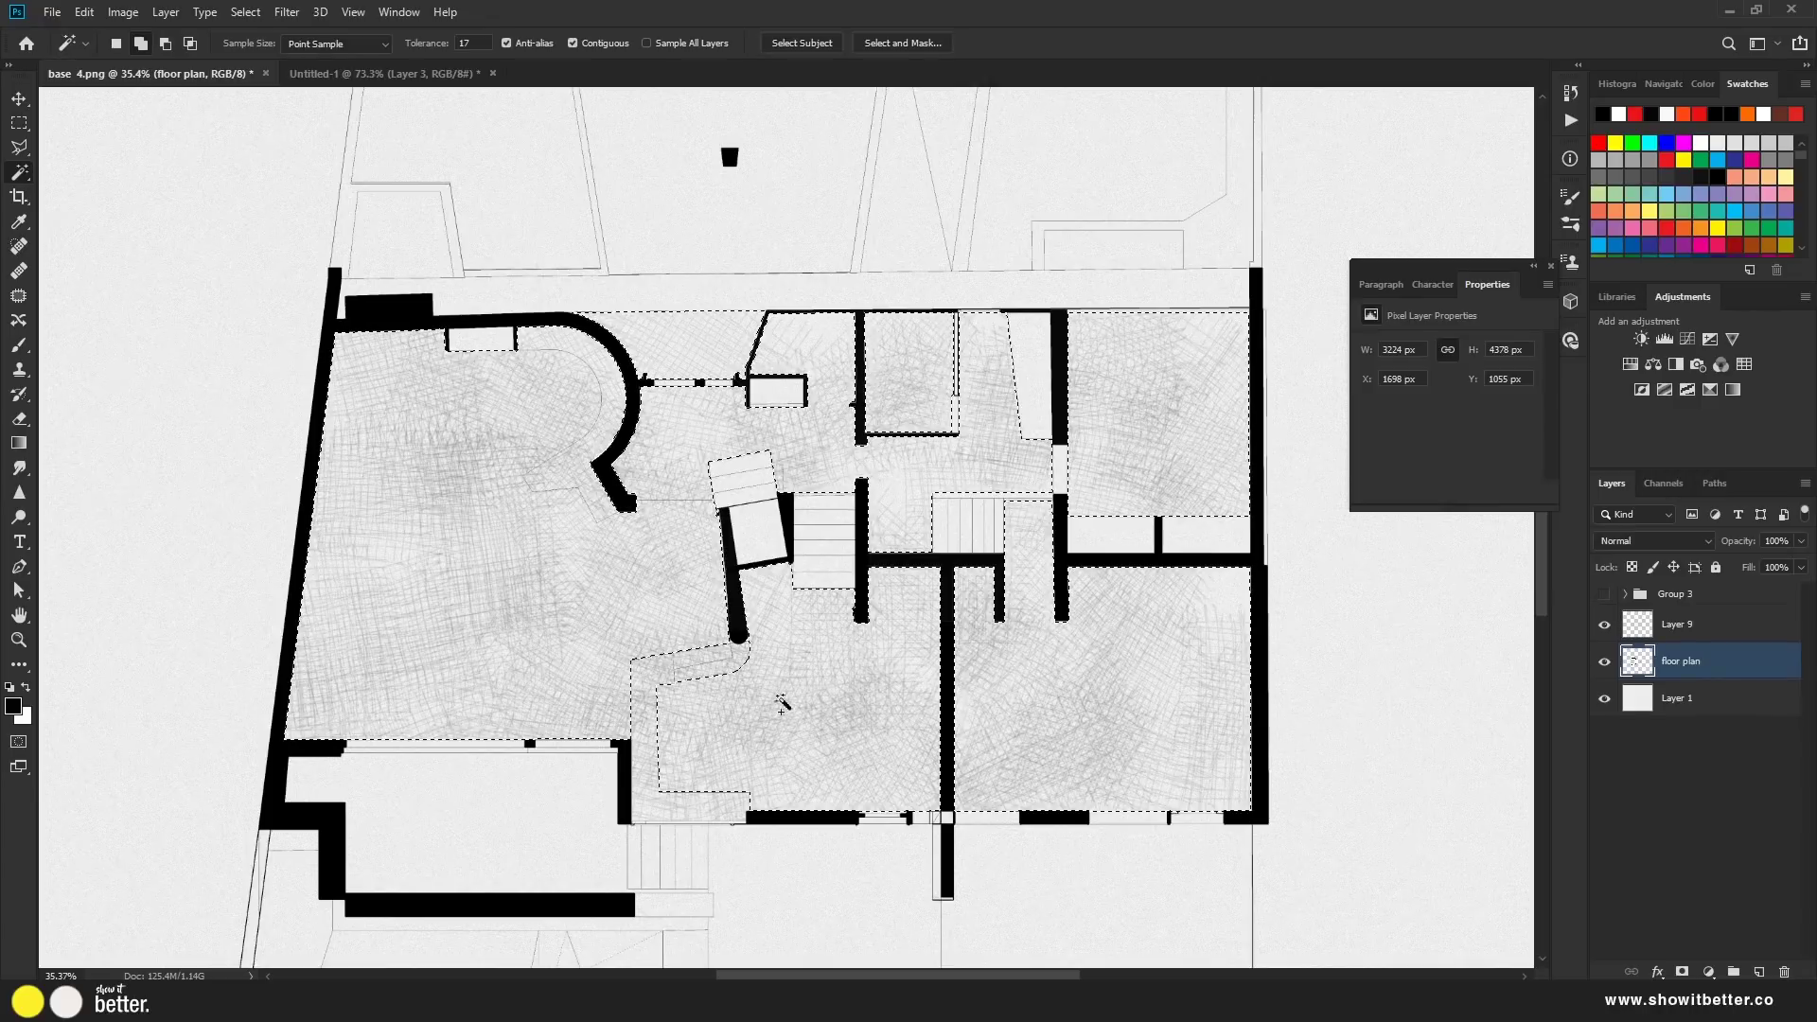
{"action": "left_click", "coordinate": [678, 687], "text": "shift"}
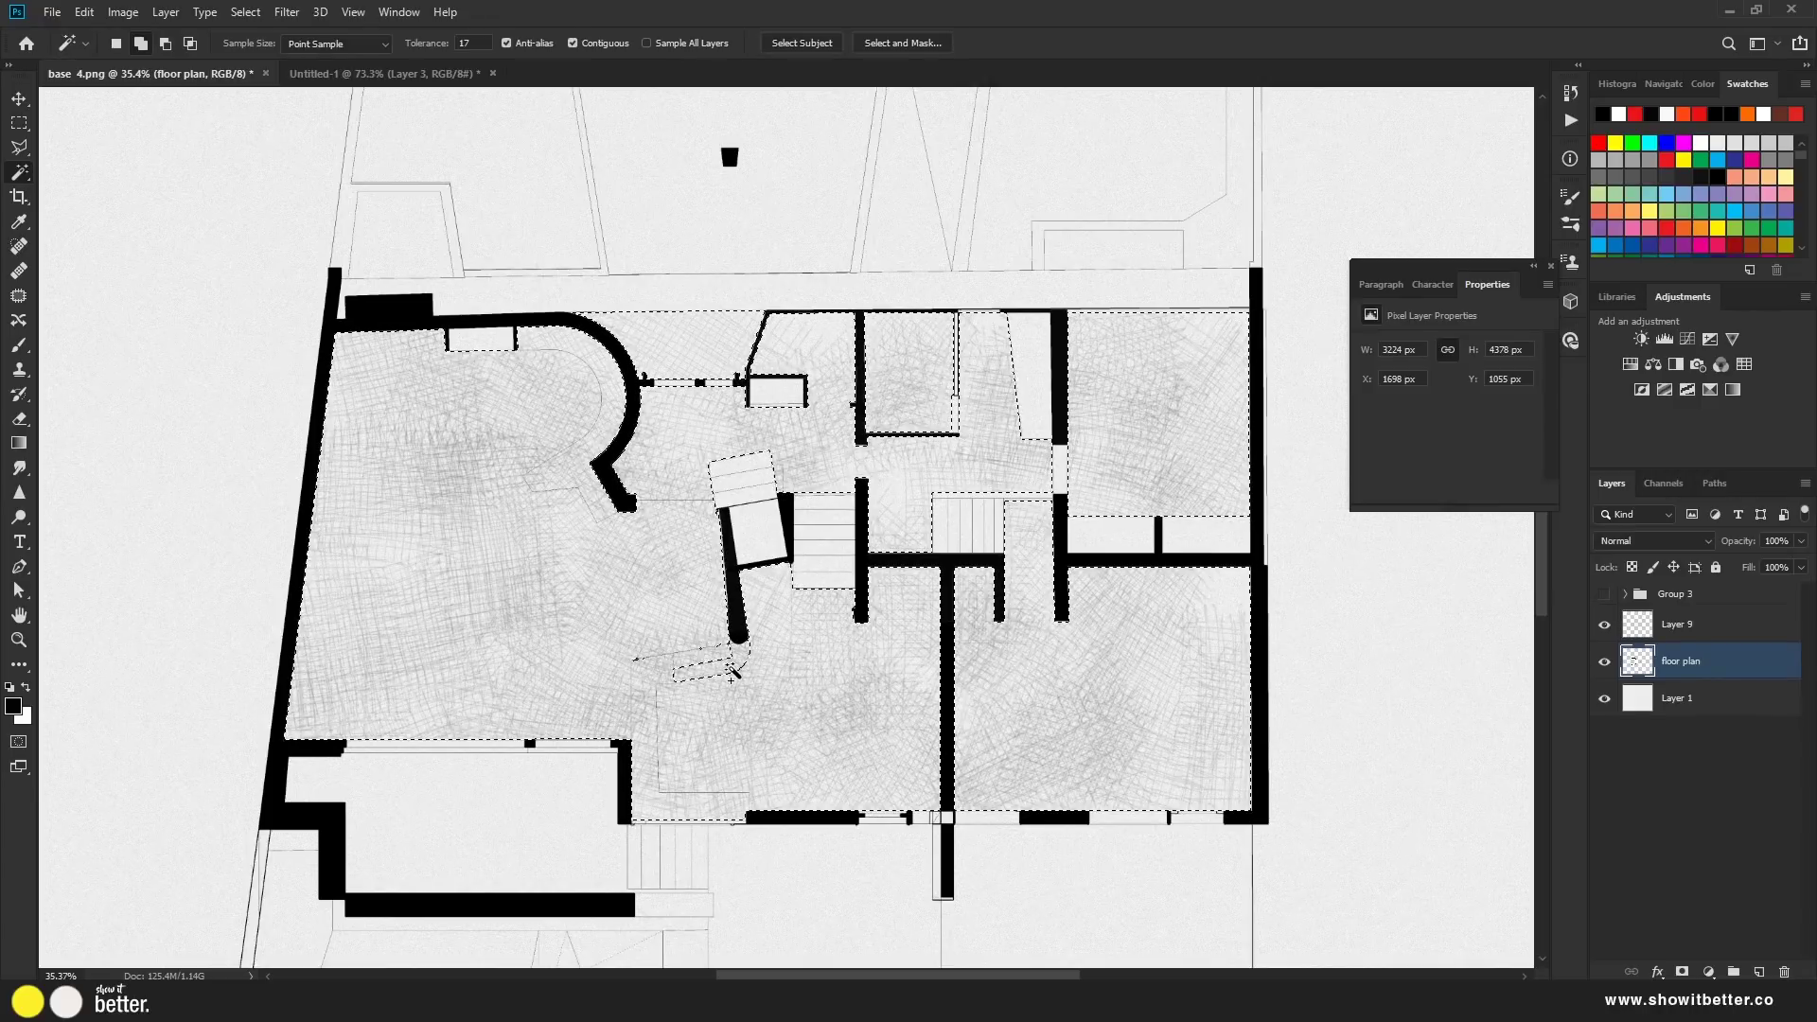
Choose the 386 line-hatch brush at about 640 px and shade Layer 9 along the large room's slanted outer wall
{"action": "key", "text": "b"}
{"action": "left_click", "coordinate": [1651, 629]}
{"action": "right_click", "coordinate": [605, 648]}
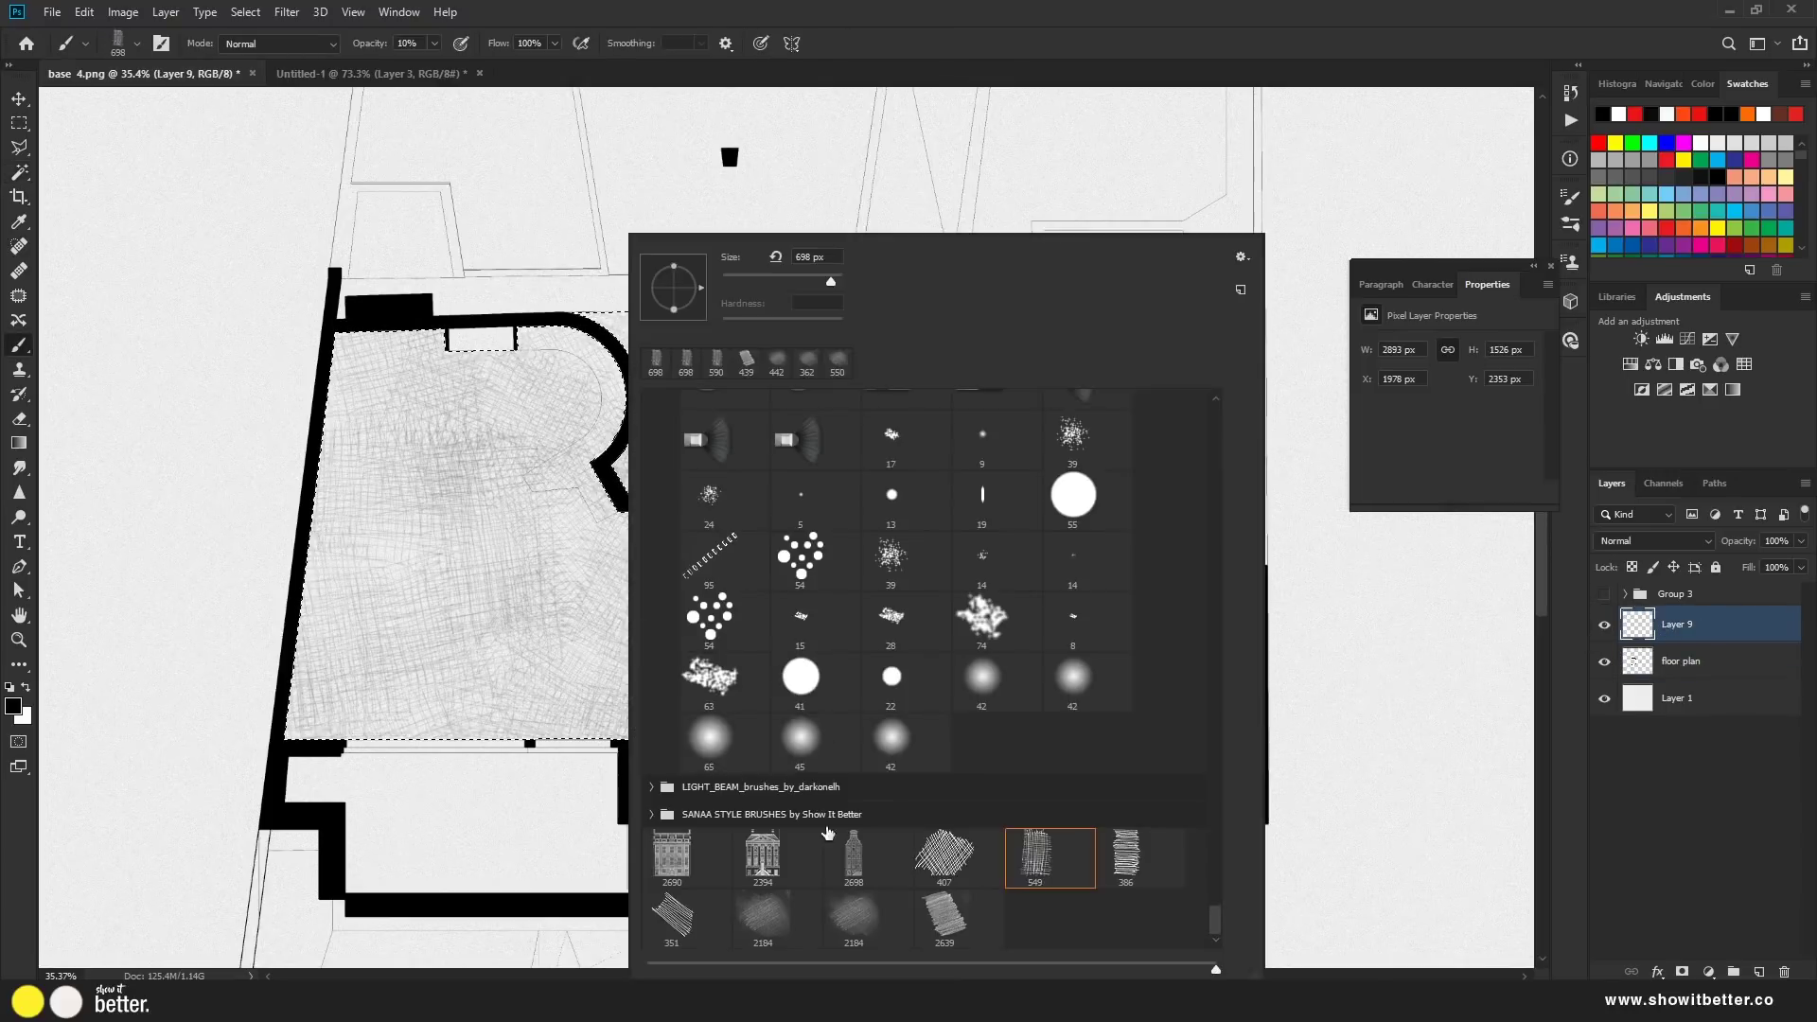
{"action": "double_click", "coordinate": [1124, 860]}
{"action": "left_click_drag", "start_coordinate": [459, 619], "coordinate": [500, 632]}
{"action": "scroll", "coordinate": [363, 668], "scroll_direction": "up", "scroll_amount": 5}
{"action": "mouse_move", "coordinate": [239, 646]}
{"action": "left_mouse_down"}
{"action": "mouse_move", "coordinate": [237, 447]}
{"action": "mouse_move", "coordinate": [319, 322]}
{"action": "mouse_move", "coordinate": [328, 259]}
{"action": "mouse_move", "coordinate": [305, 295]}
{"action": "mouse_move", "coordinate": [284, 298]}
{"action": "mouse_move", "coordinate": [290, 274]}
{"action": "mouse_move", "coordinate": [256, 390]}
{"action": "mouse_move", "coordinate": [230, 650]}
{"action": "mouse_move", "coordinate": [284, 216]}
{"action": "left_mouse_up"}
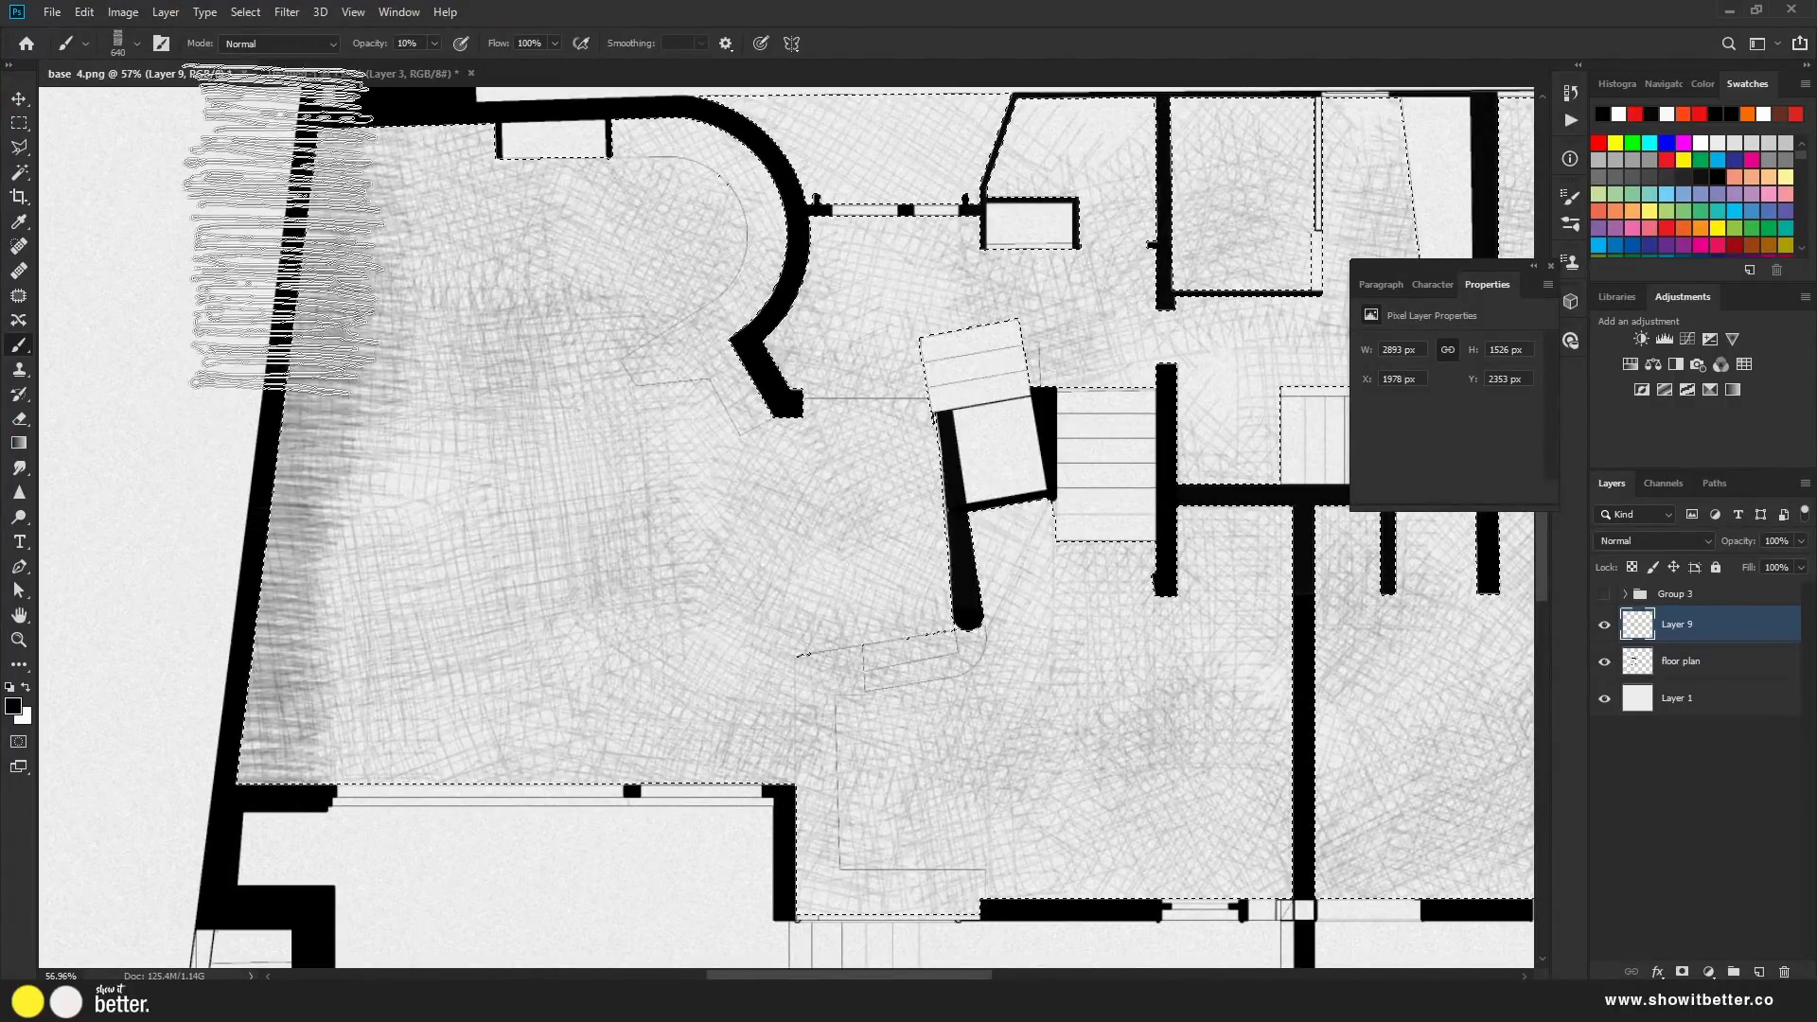
Reduce the brush to about 183 px and shade both sides of the wall dividing the two lower rooms
{"action": "scroll", "coordinate": [355, 756], "scroll_direction": "down", "scroll_amount": 4}
{"action": "scroll", "coordinate": [1037, 835], "scroll_direction": "up", "scroll_amount": 2}
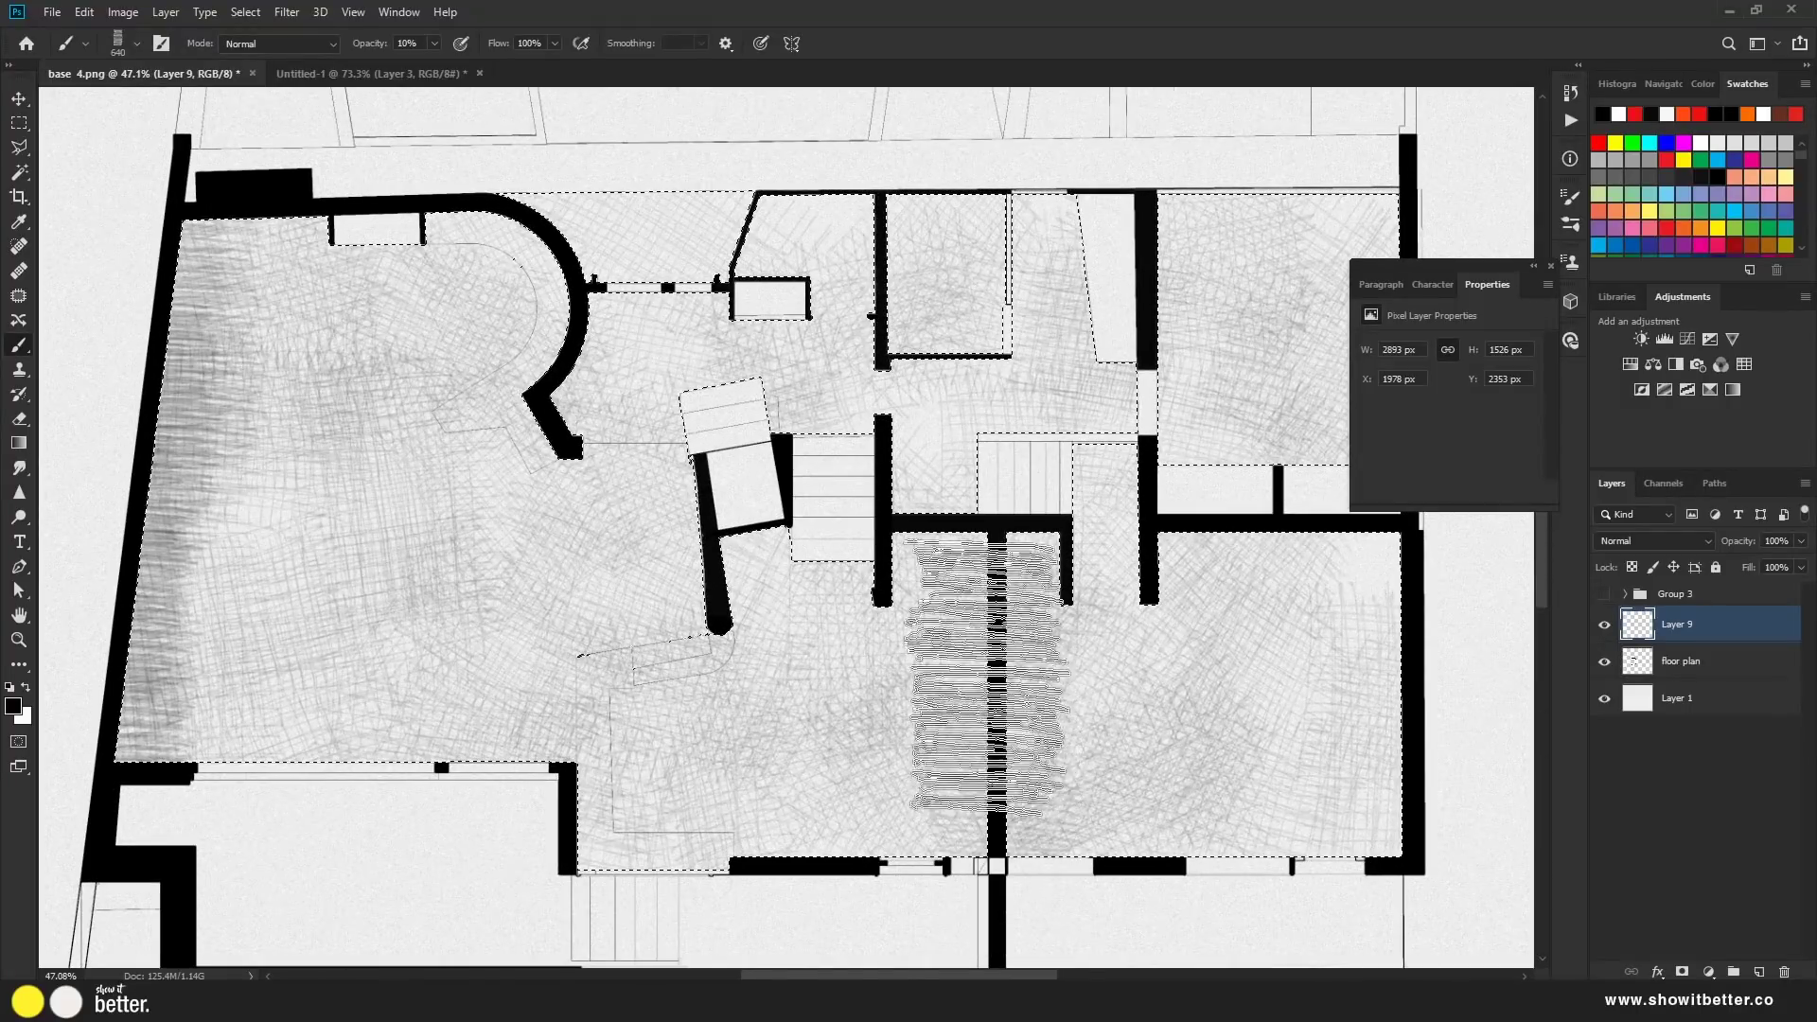
{"action": "scroll", "coordinate": [1022, 728], "scroll_direction": "up", "scroll_amount": 1}
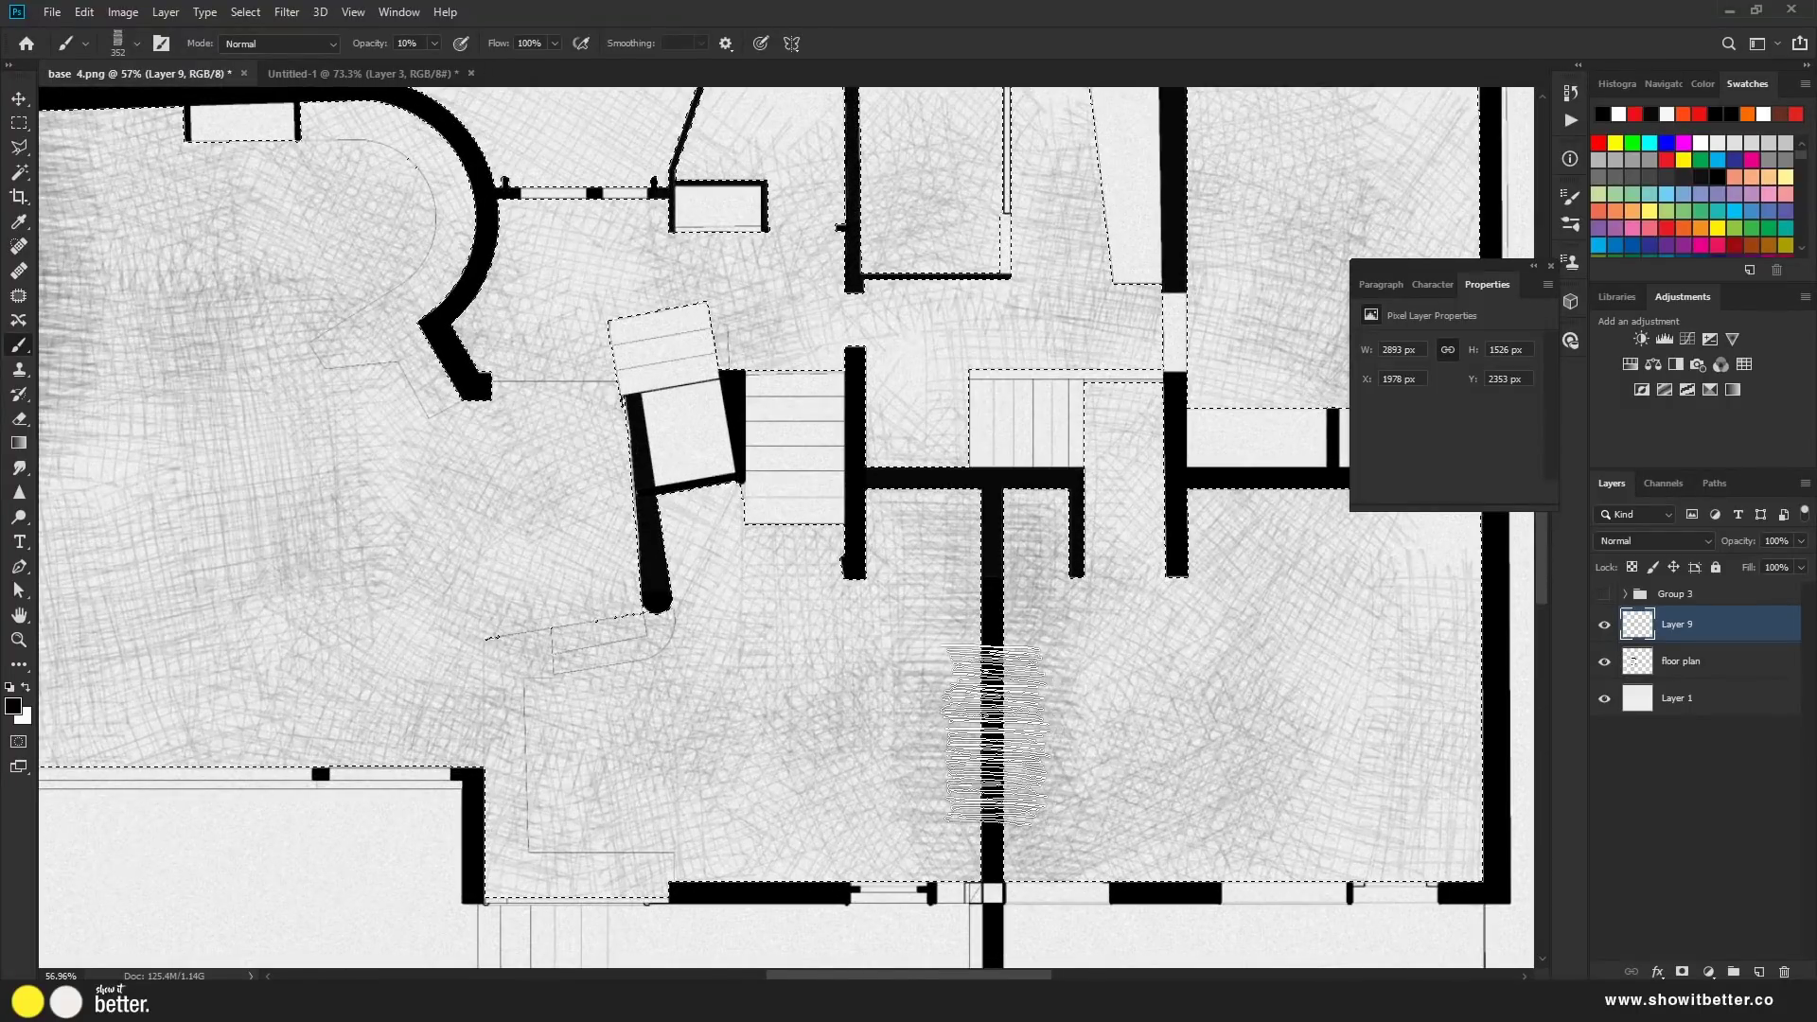
{"action": "right_click", "coordinate": [1010, 671], "text": "alt"}
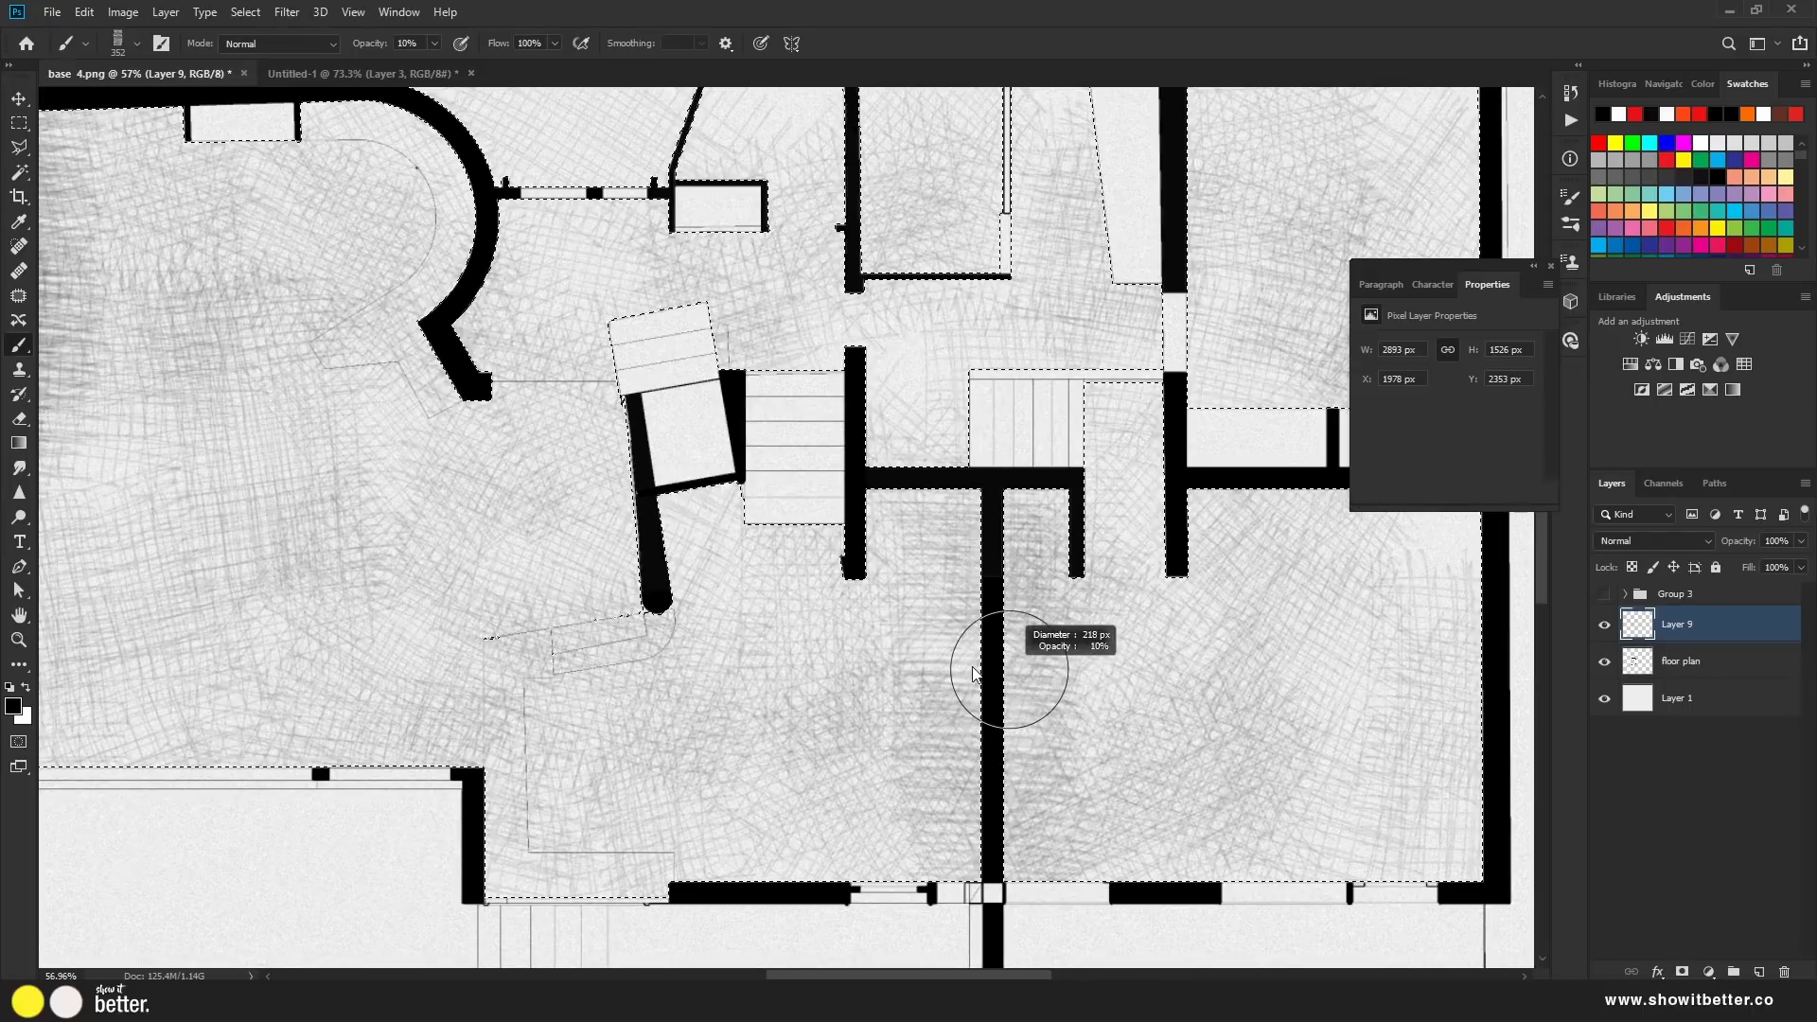
{"action": "left_click_drag", "start_coordinate": [1008, 620], "coordinate": [1060, 721]}
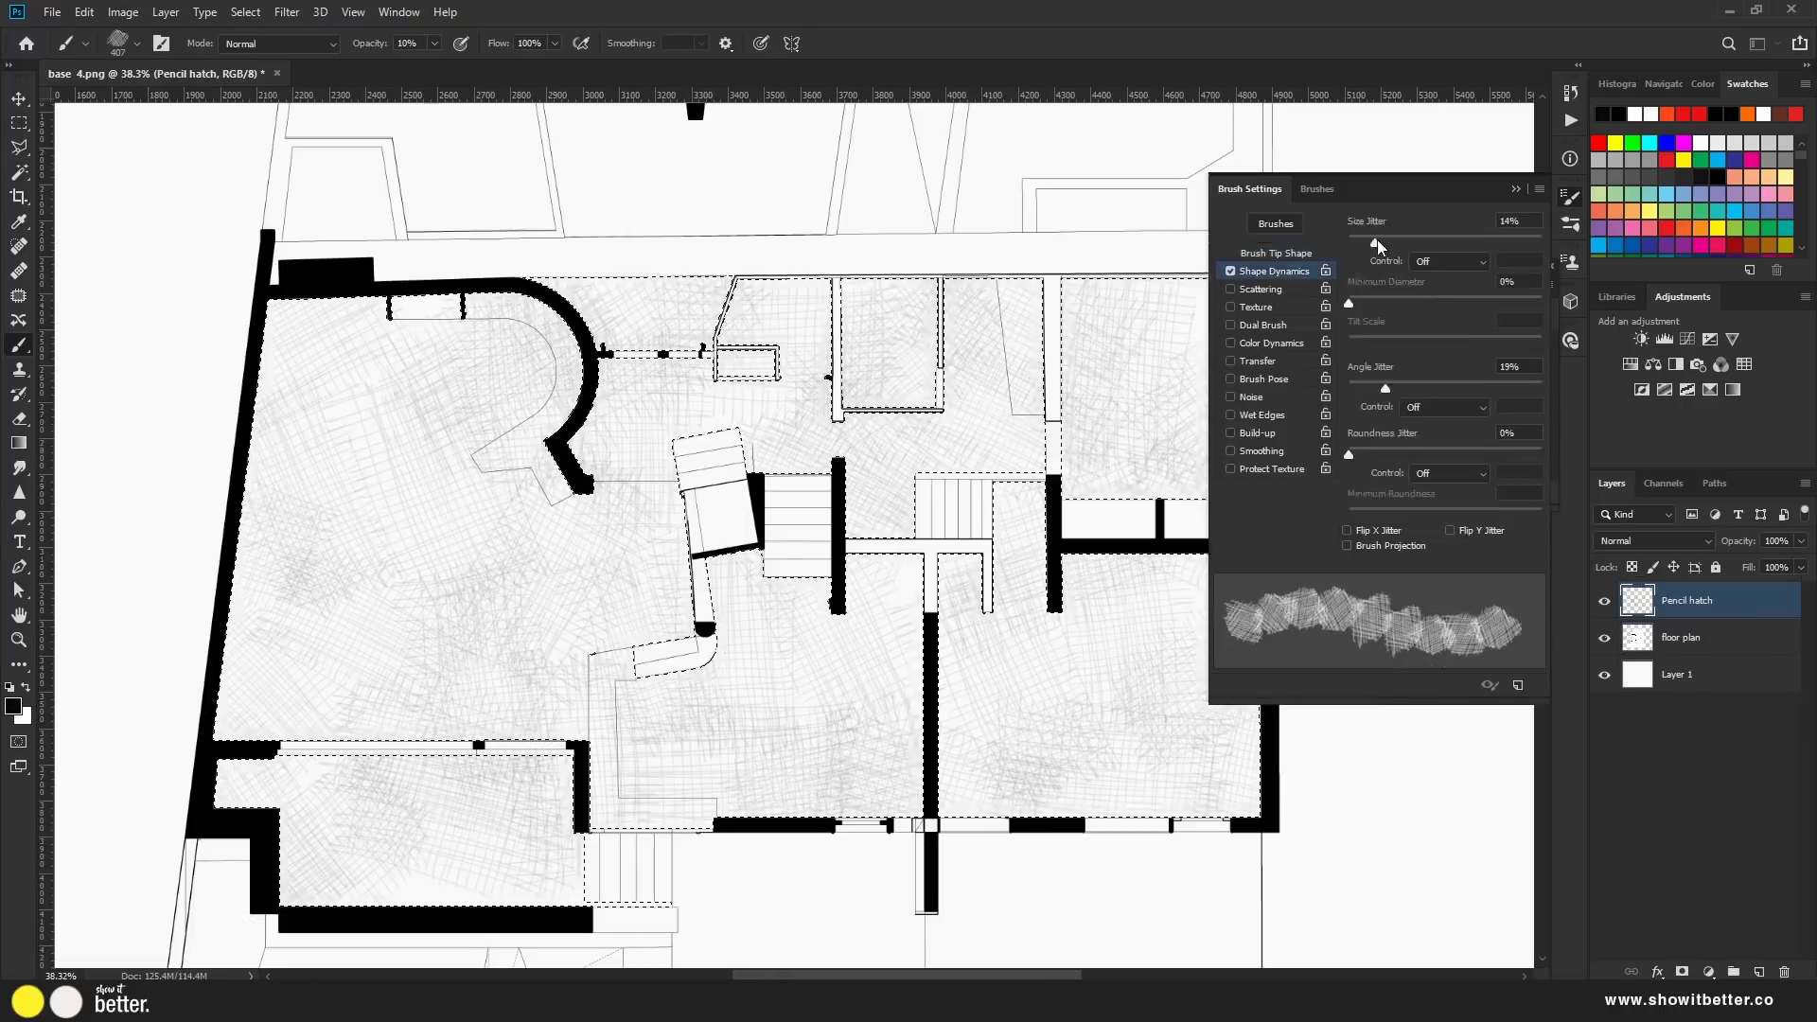
Raise the brush opacity to 15% and undo the last stroke
{"action": "key", "text": "1"}
{"action": "key", "text": "5"}
{"action": "key", "text": "ctrl+z"}
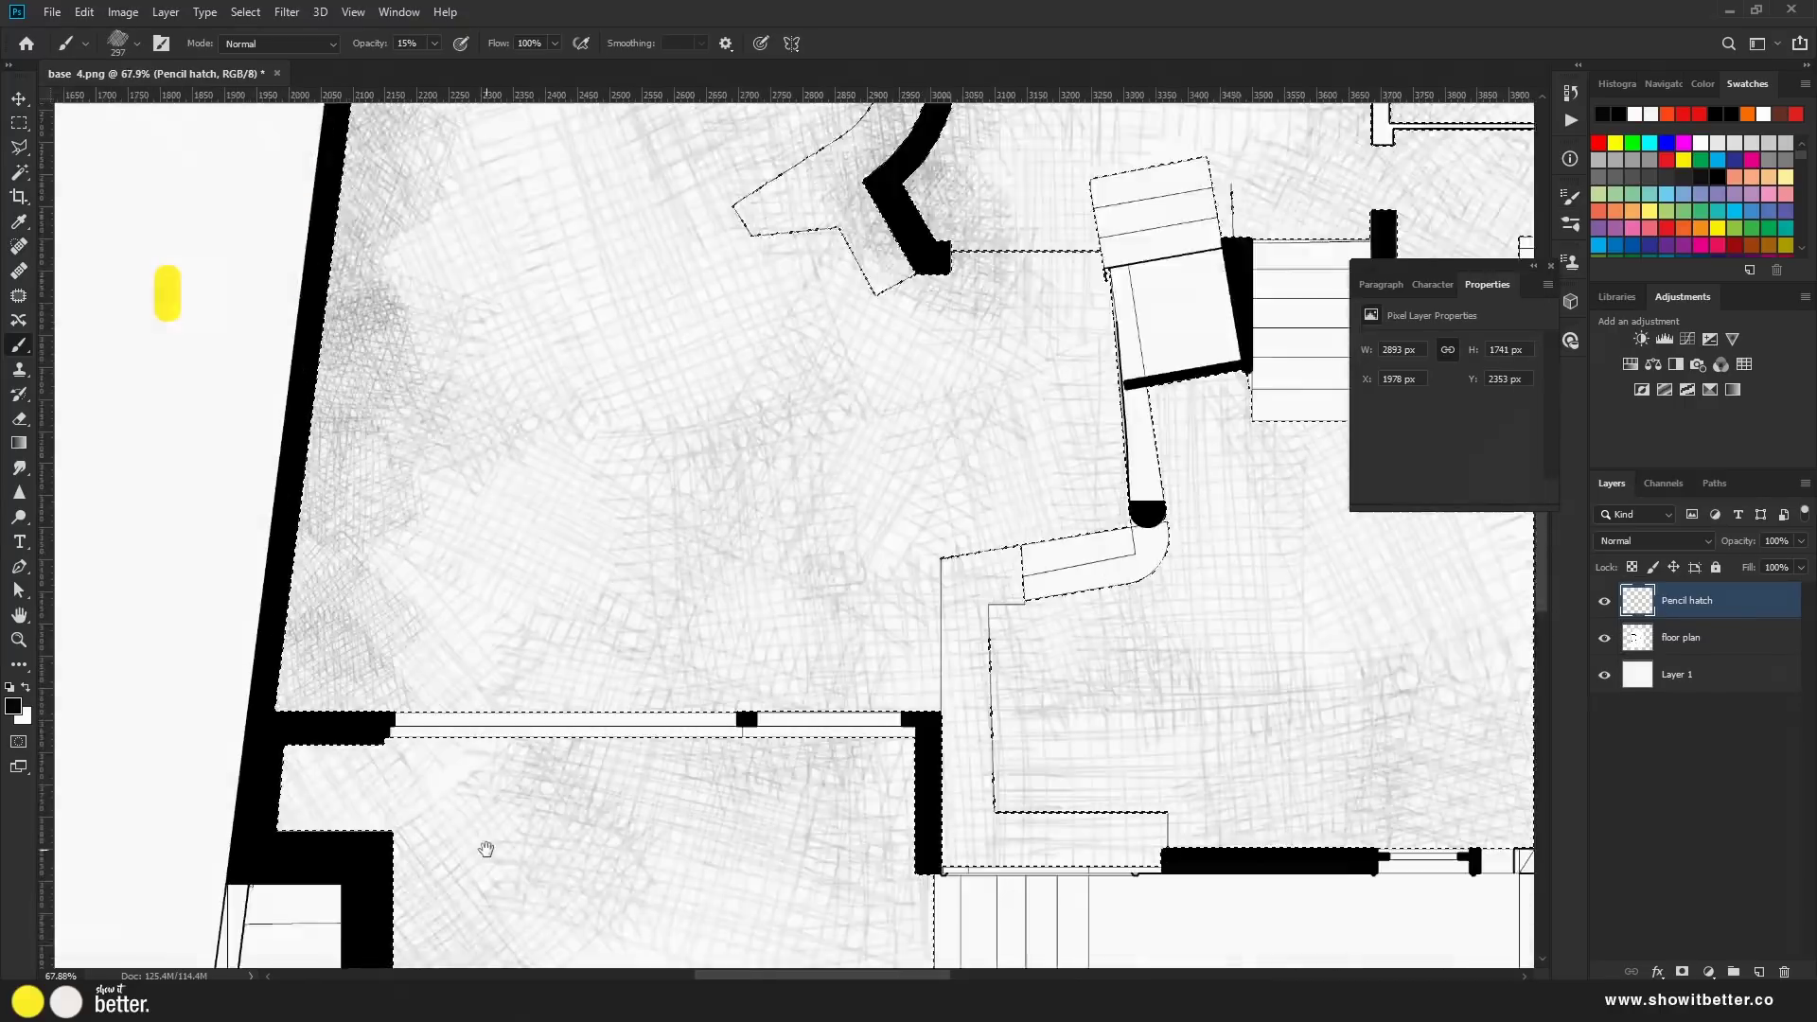
Build up crosshatch shading on the Pencil hatch layer in the large room and the lower rooms at 15% opacity
{"action": "left_click_drag", "start_coordinate": [486, 849], "coordinate": [486, 615]}
{"action": "scroll", "coordinate": [1205, 641], "scroll_direction": "down", "scroll_amount": 3}
{"action": "scroll", "coordinate": [624, 377], "scroll_direction": "up", "scroll_amount": 3}
{"action": "left_click", "coordinate": [624, 377]}
{"action": "scroll", "coordinate": [823, 568], "scroll_direction": "down", "scroll_amount": 4}
{"action": "left_click_drag", "start_coordinate": [1237, 478], "coordinate": [1211, 776]}
{"action": "scroll", "coordinate": [1211, 710], "scroll_direction": "down", "scroll_amount": 3}
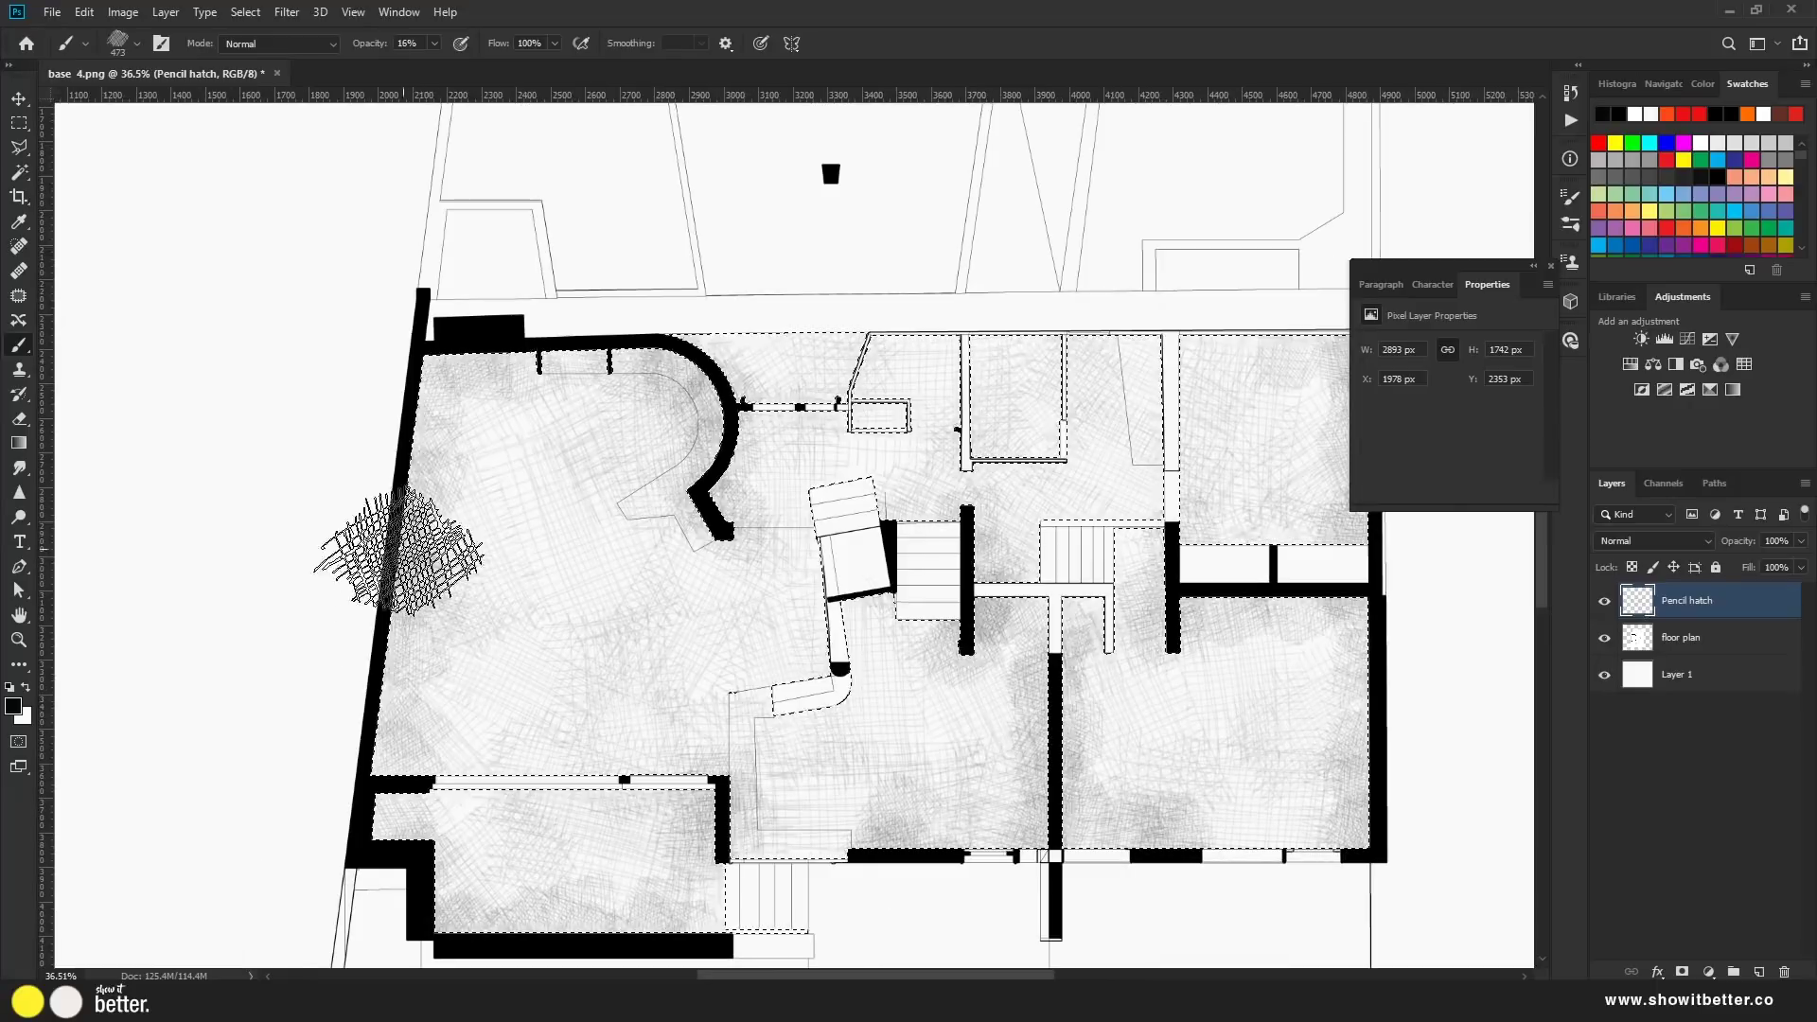
Deepen the crosshatch near the curved wall, the stairs and the upper rooms at 16% opacity
{"action": "left_click", "coordinate": [573, 407]}
{"action": "left_click", "coordinate": [941, 568]}
{"action": "scroll", "coordinate": [941, 568], "scroll_direction": "up", "scroll_amount": 3}
{"action": "scroll", "coordinate": [981, 292], "scroll_direction": "down", "scroll_amount": 2}
{"action": "left_click_drag", "start_coordinate": [981, 293], "coordinate": [1514, 261]}
Choose the 386 line-hatch brush and darken the shading along the slanted outer wall and in the upper-right room
{"action": "right_click", "coordinate": [540, 236]}
{"action": "left_click", "coordinate": [1035, 856]}
{"action": "key", "text": "Return"}
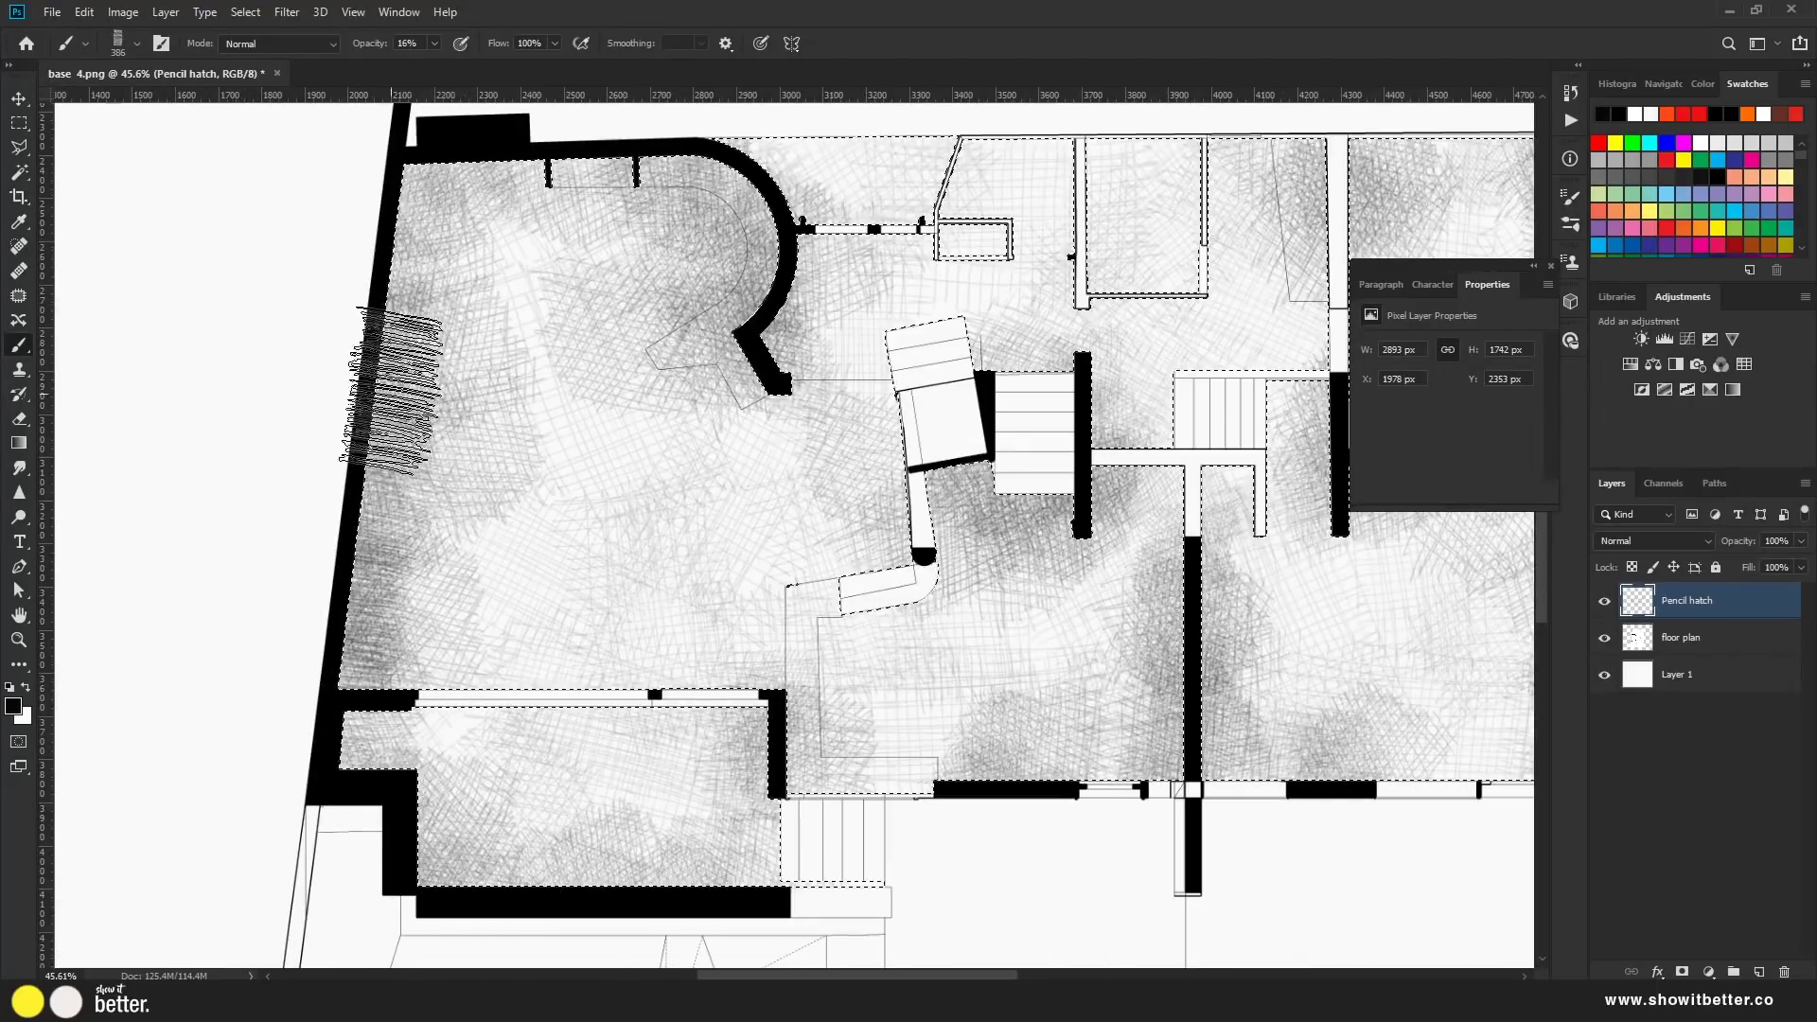
{"action": "left_click", "coordinate": [383, 397]}
{"action": "scroll", "coordinate": [984, 708], "scroll_direction": "down", "scroll_amount": 2}
{"action": "right_click", "coordinate": [1097, 702]}
{"action": "key", "text": "Return"}
{"action": "key", "text": "ctrl+z"}
{"action": "left_click", "coordinate": [1176, 356]}
{"action": "scroll", "coordinate": [1183, 653], "scroll_direction": "down", "scroll_amount": 2}
Adjust the line-hatch brush tip, reduce it to about 211 px, and shade along the right outer wall
{"action": "right_click", "coordinate": [340, 782]}
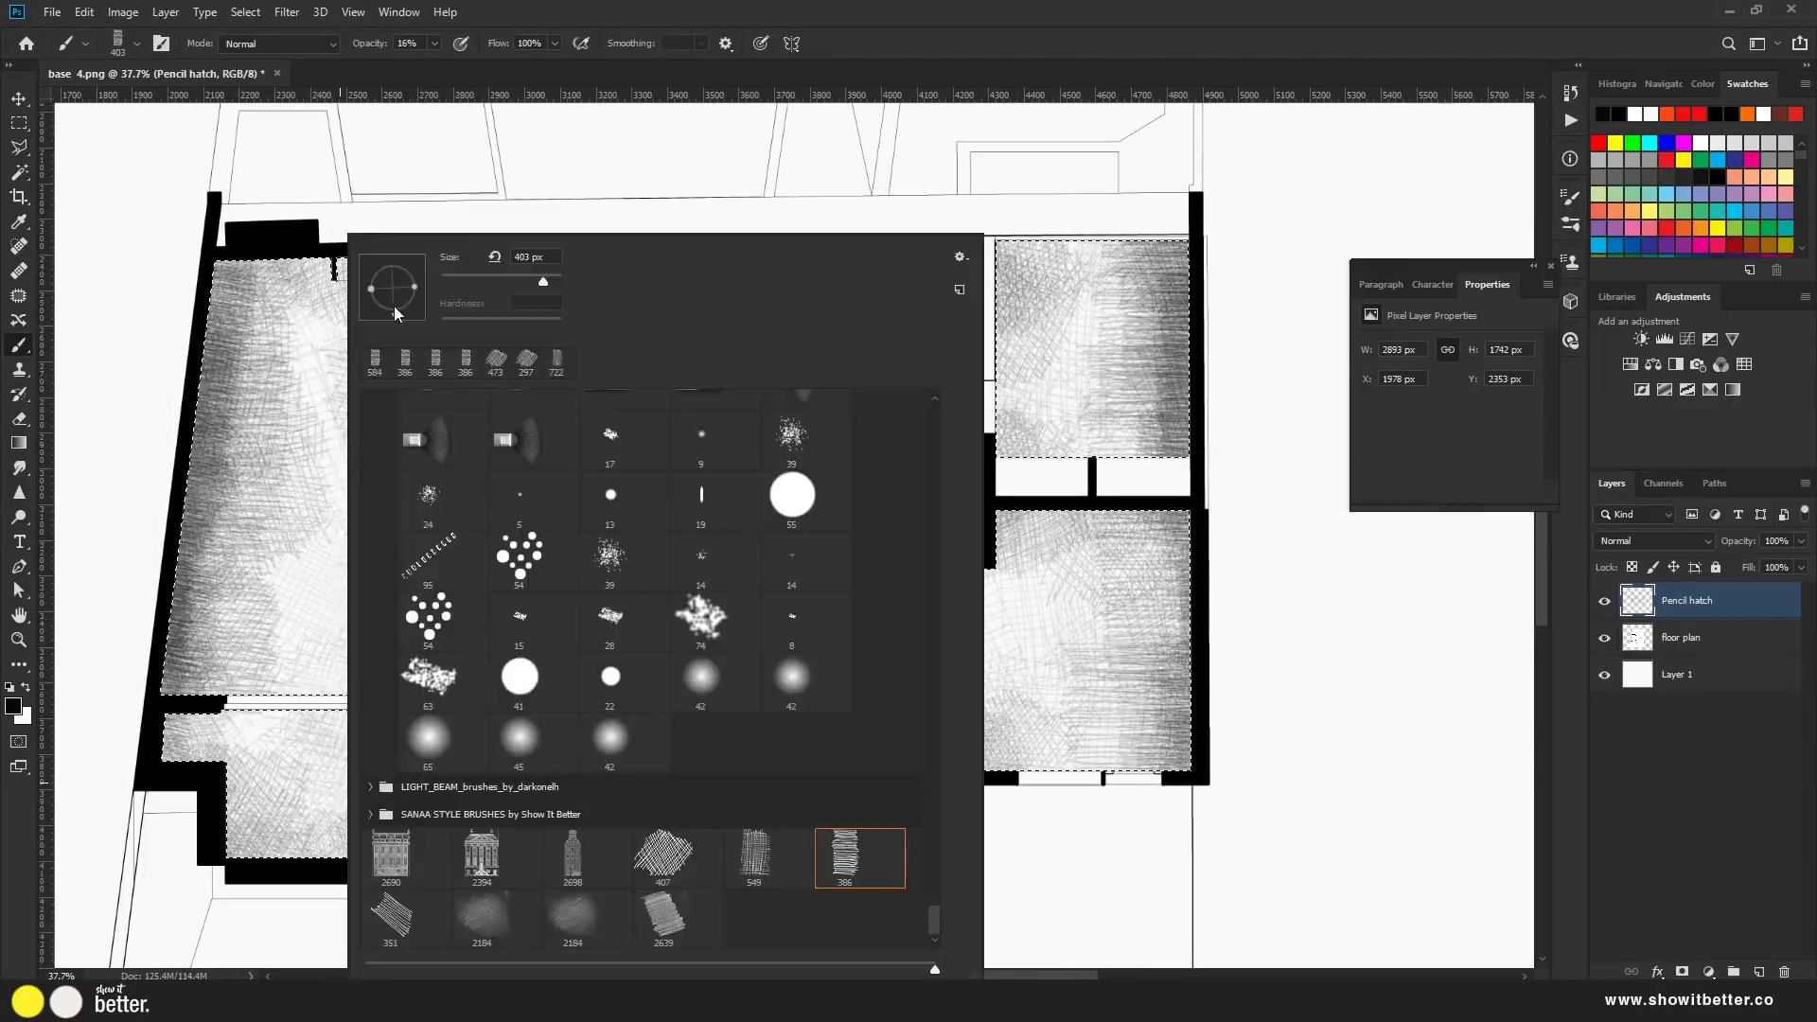
{"action": "key", "text": "Return"}
{"action": "right_click", "coordinate": [840, 783]}
{"action": "left_click_drag", "start_coordinate": [1044, 282], "coordinate": [1028, 282]}
{"action": "key", "text": "Return"}
{"action": "scroll", "coordinate": [852, 786], "scroll_direction": "up", "scroll_amount": 4}
{"action": "scroll", "coordinate": [696, 382], "scroll_direction": "down", "scroll_amount": 3}
{"action": "left_click_drag", "start_coordinate": [1259, 172], "coordinate": [1173, 480]}
{"action": "scroll", "coordinate": [1174, 479], "scroll_direction": "up", "scroll_amount": 3}
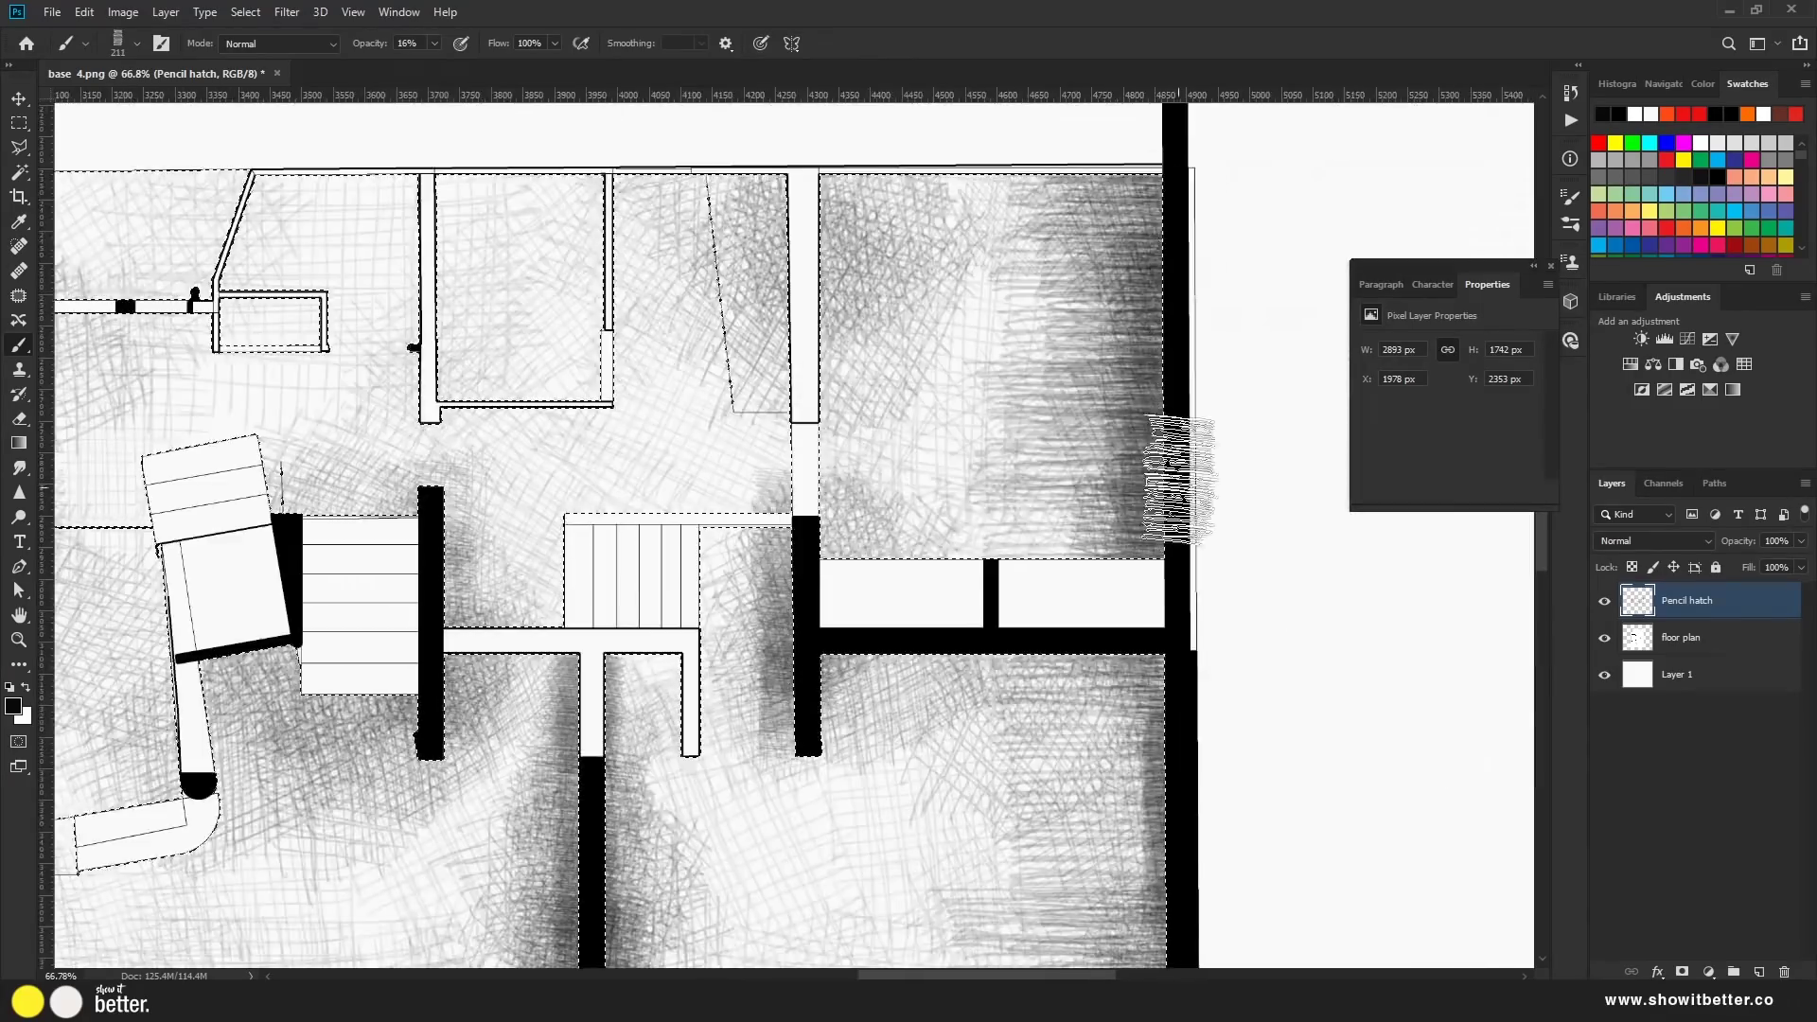
Increase the hatch brush size and clear the room selection
{"action": "scroll", "coordinate": [1178, 481], "scroll_direction": "down", "scroll_amount": 3}
{"action": "scroll", "coordinate": [247, 293], "scroll_direction": "up", "scroll_amount": 3}
{"action": "right_click", "coordinate": [304, 236]}
{"action": "left_click_drag", "start_coordinate": [463, 280], "coordinate": [482, 280]}
{"action": "key", "text": "Return"}
{"action": "scroll", "coordinate": [454, 270], "scroll_direction": "left", "scroll_amount": 3}
{"action": "key", "text": "ctrl+d"}
{"action": "scroll", "coordinate": [454, 270], "scroll_direction": "down", "scroll_amount": 3}
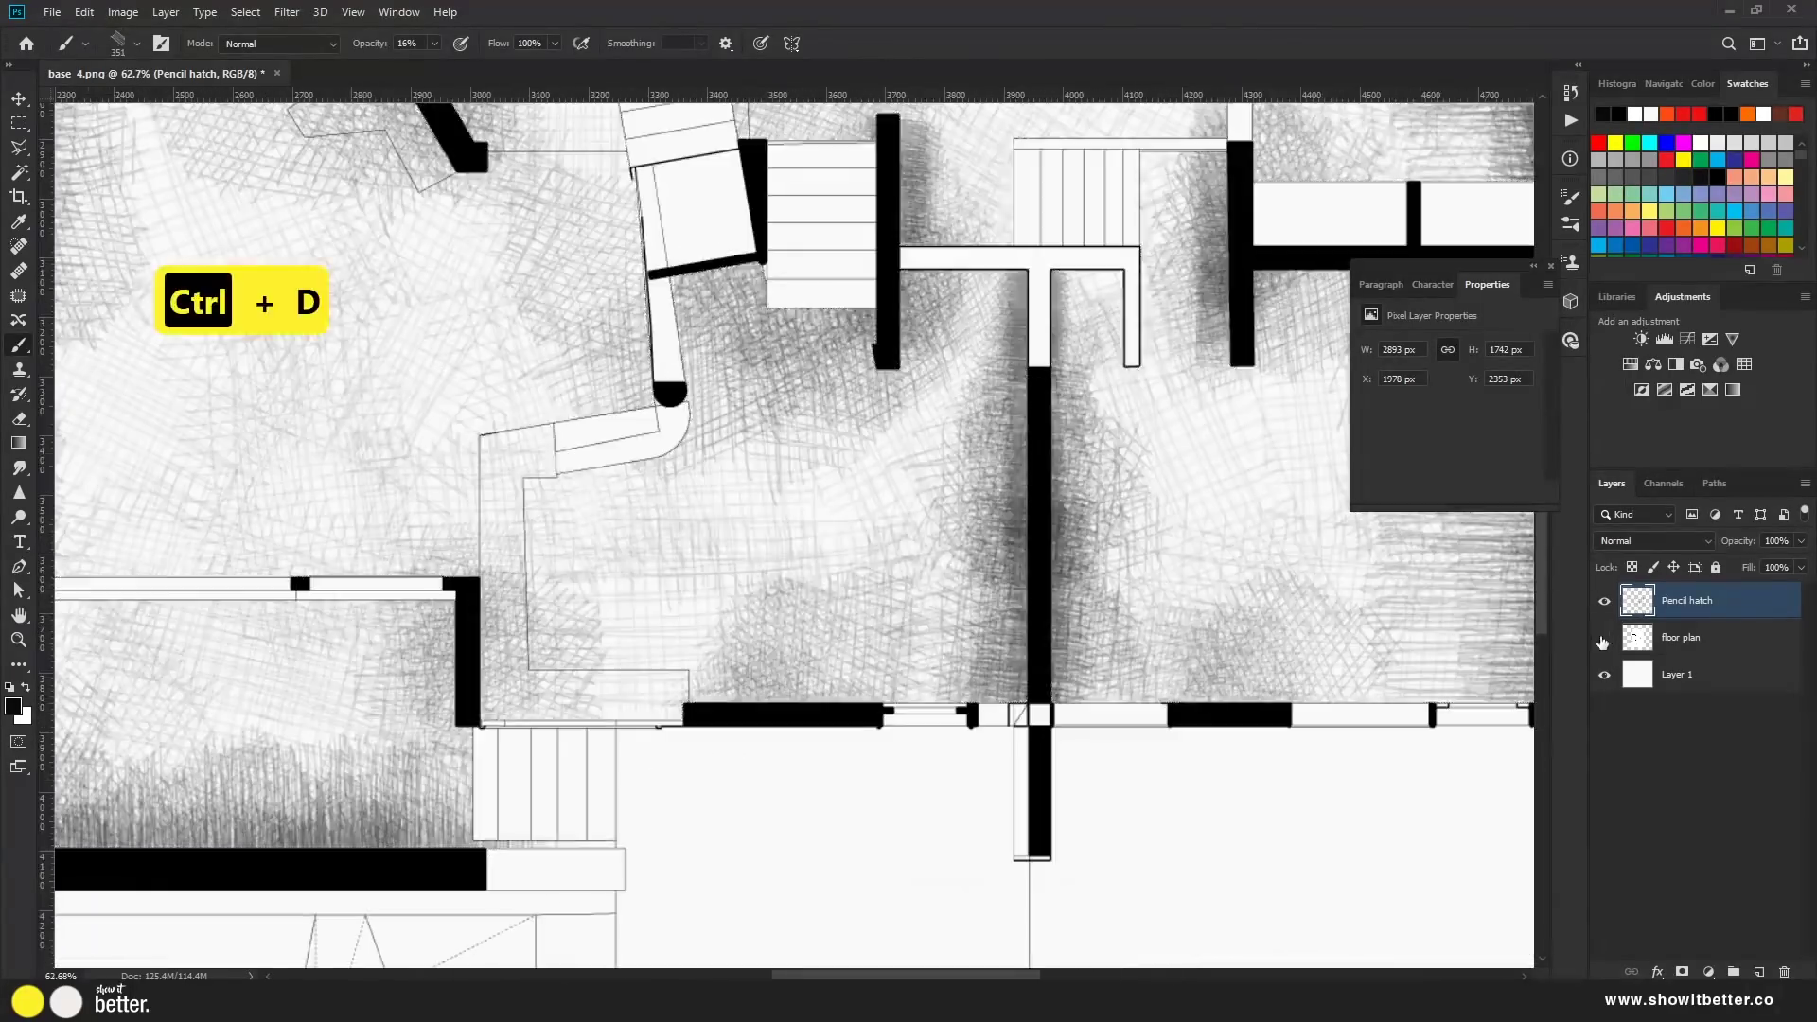
Select the stairs, bench and closet areas on the floor plan layer with the Magic Wand, and return to the Pencil hatch layer's brush
{"action": "left_click", "coordinate": [1680, 637]}
{"action": "key", "text": "w"}
{"action": "scroll", "coordinate": [694, 409], "scroll_direction": "down", "scroll_amount": 2}
{"action": "scroll", "coordinate": [695, 410], "scroll_direction": "up", "scroll_amount": 4}
{"action": "left_click", "coordinate": [848, 519], "text": "shift"}
{"action": "scroll", "coordinate": [819, 497], "scroll_direction": "down", "scroll_amount": 5}
{"action": "left_click", "coordinate": [1671, 606]}
{"action": "key", "text": "b"}
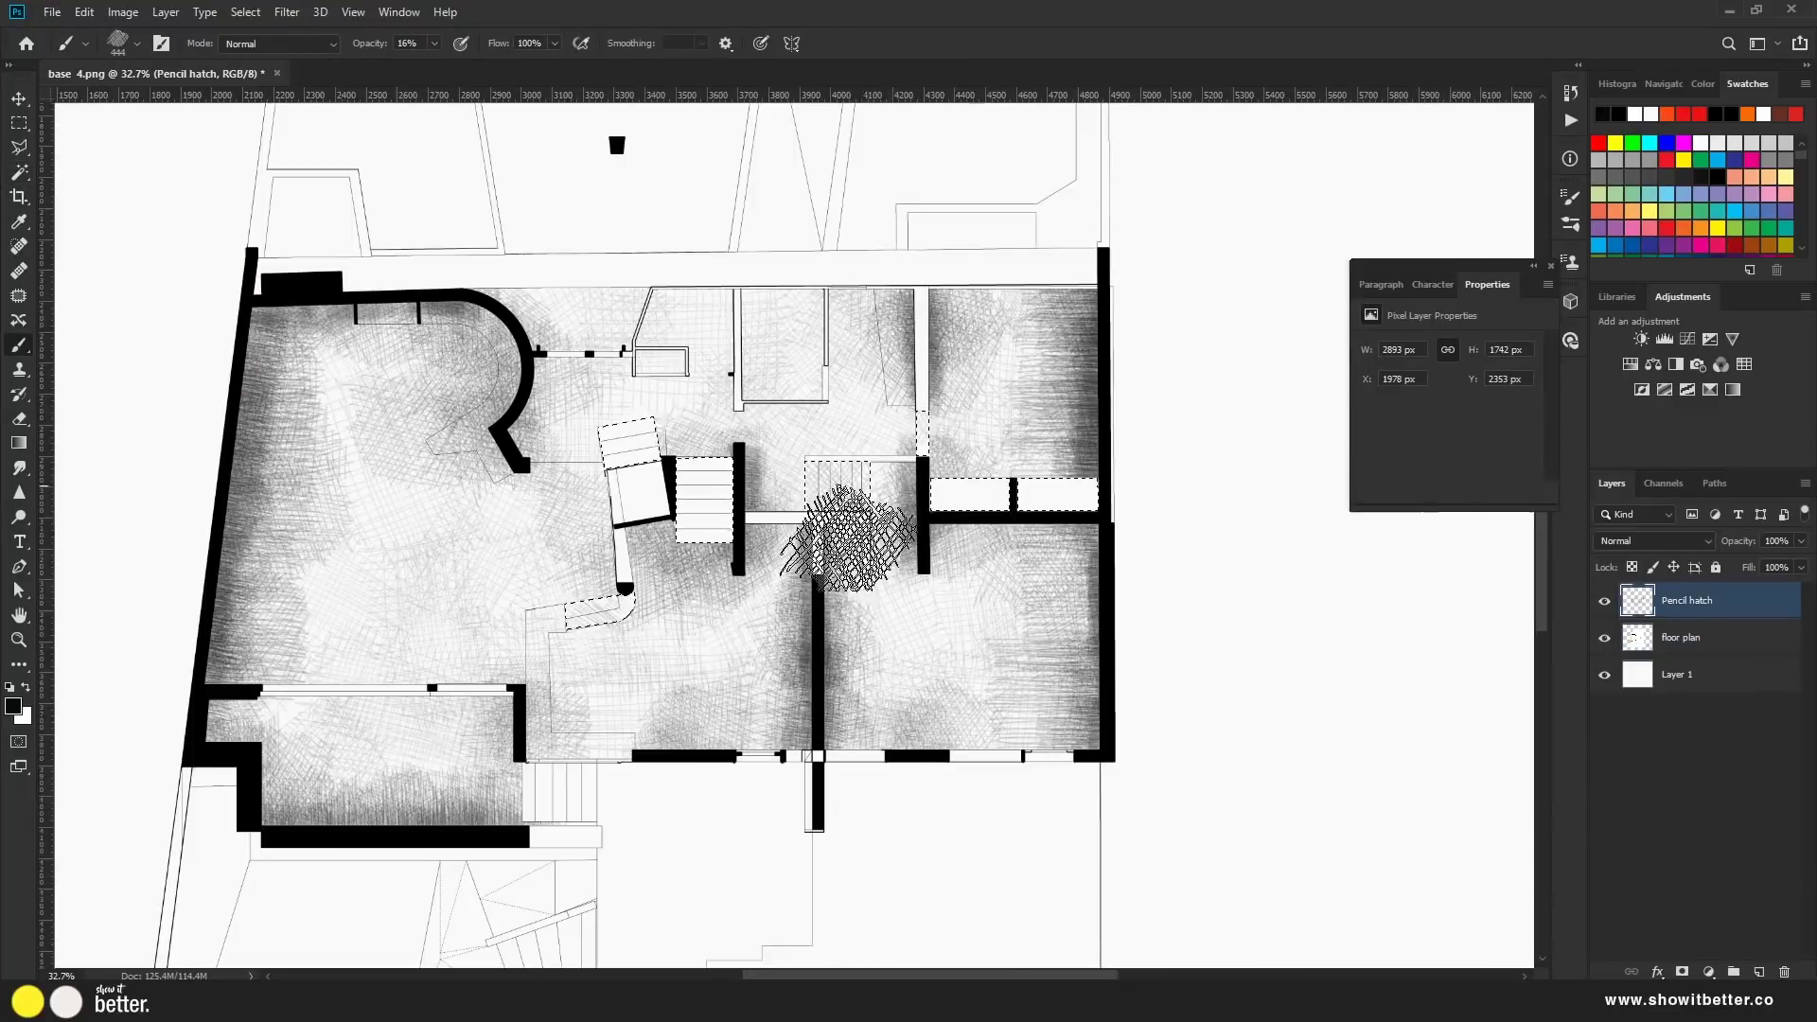
Hatch the selected stairs, shade the upper middle rooms with the crosshatch brush, and clear the selection
{"action": "left_click", "coordinate": [704, 501]}
{"action": "scroll", "coordinate": [690, 763], "scroll_direction": "up", "scroll_amount": 5}
{"action": "key", "text": "w"}
{"action": "key", "text": "b"}
{"action": "key", "text": "w"}
{"action": "scroll", "coordinate": [681, 802], "scroll_direction": "down", "scroll_amount": 4}
{"action": "key", "text": "b"}
{"action": "left_click_drag", "start_coordinate": [682, 274], "coordinate": [840, 361]}
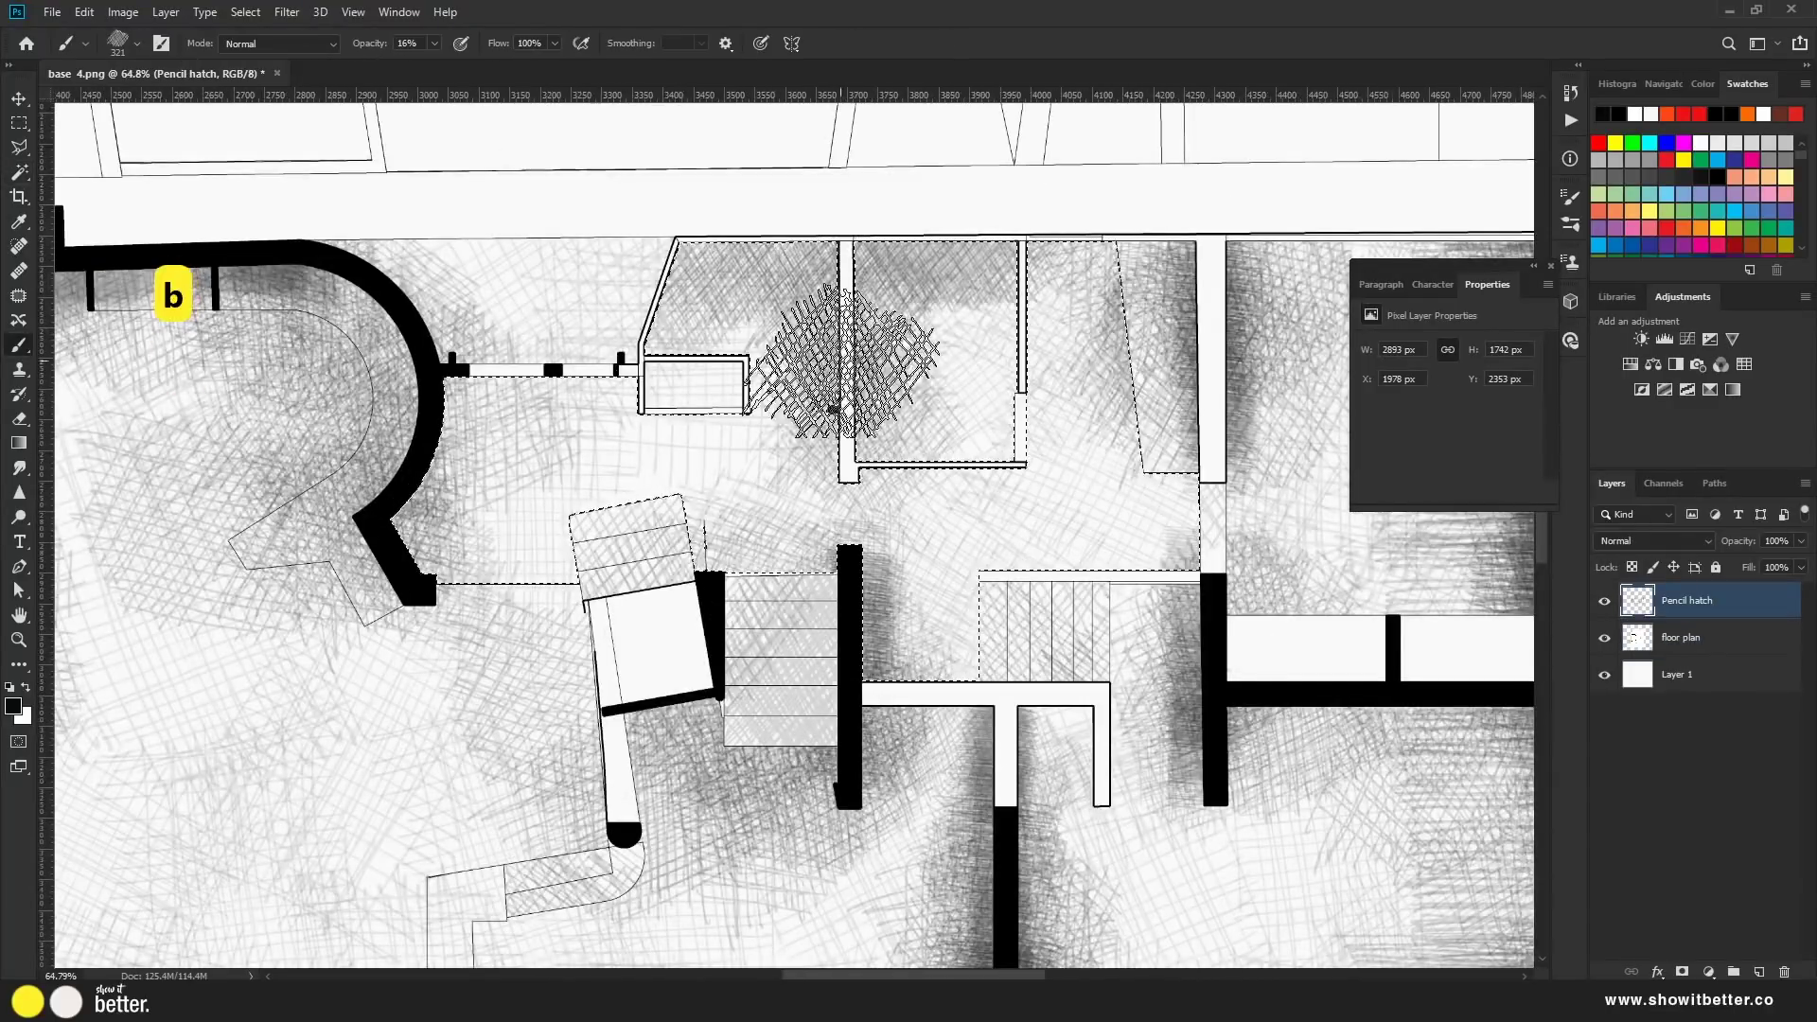
{"action": "key", "text": "w"}
{"action": "key", "text": "ctrl+d"}
Review the Pencil hatch layer by toggling its visibility and examining the shading up close
{"action": "scroll", "coordinate": [974, 637], "scroll_direction": "down", "scroll_amount": 2}
{"action": "key", "text": "v"}
{"action": "scroll", "coordinate": [730, 385], "scroll_direction": "down", "scroll_amount": 2}
{"action": "scroll", "coordinate": [755, 174], "scroll_direction": "up", "scroll_amount": 1}
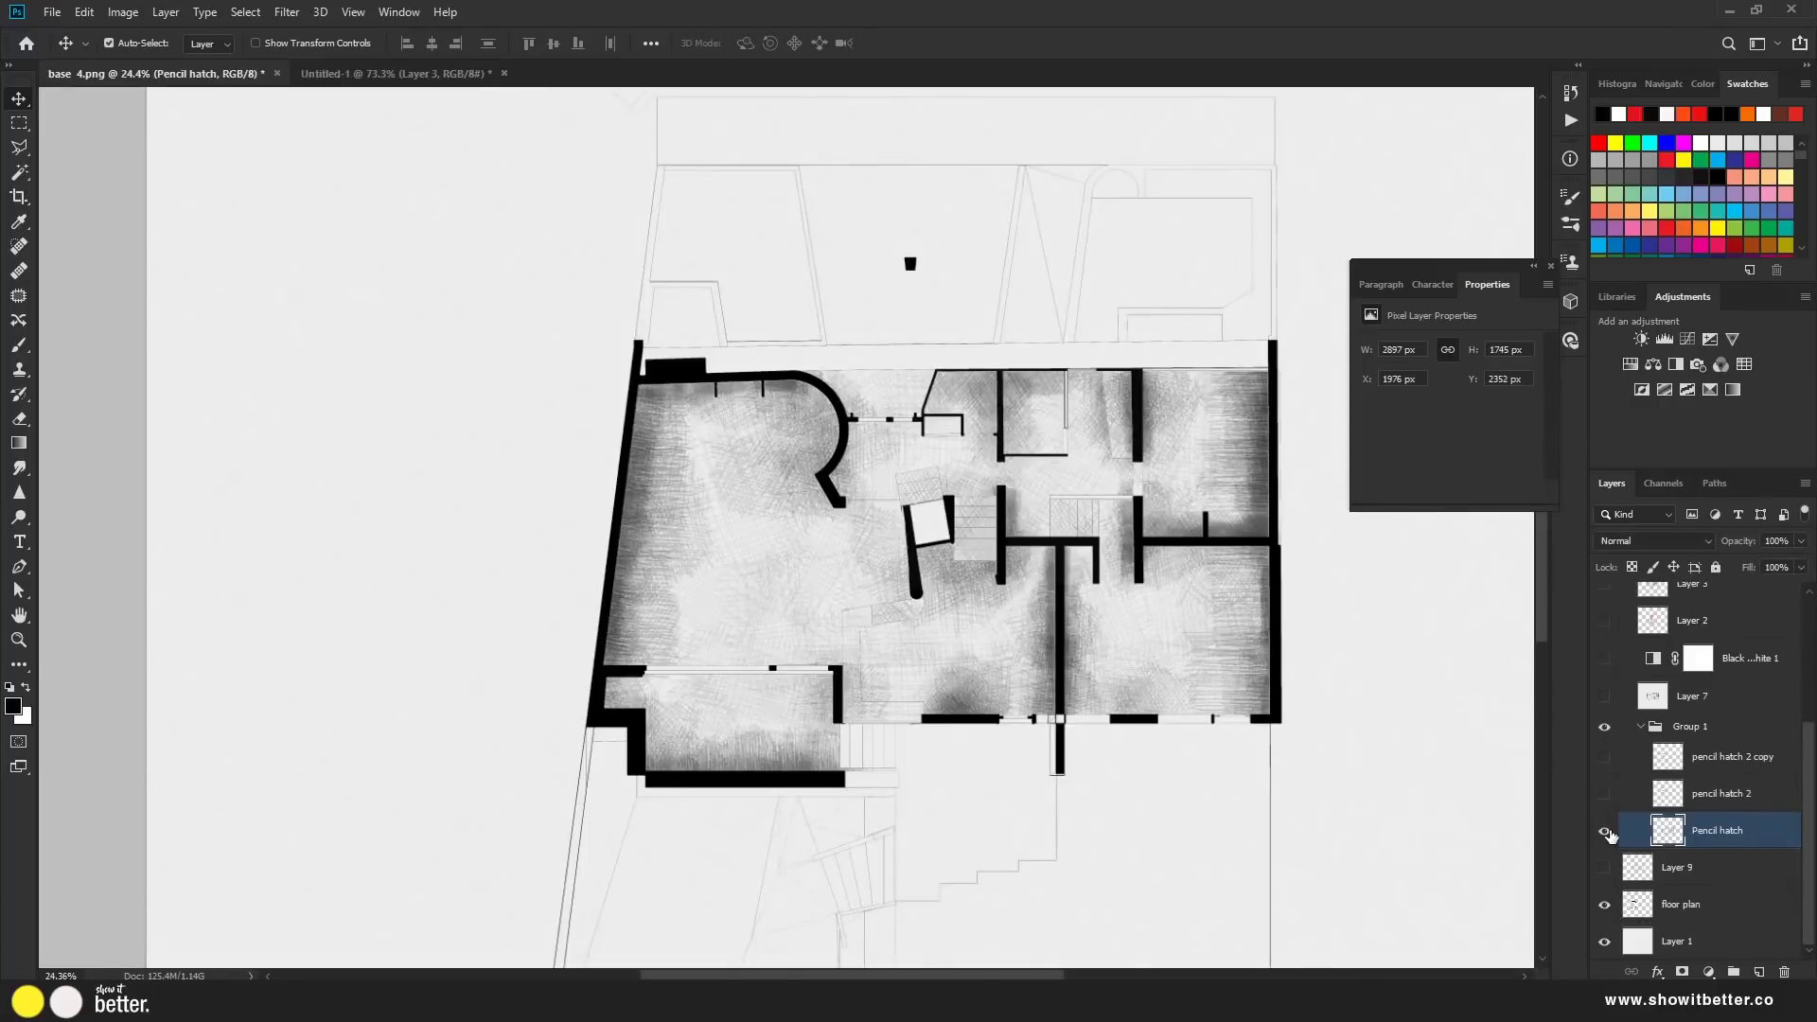
{"action": "left_click", "coordinate": [1611, 834]}
{"action": "scroll", "coordinate": [872, 576], "scroll_direction": "up", "scroll_amount": 3}
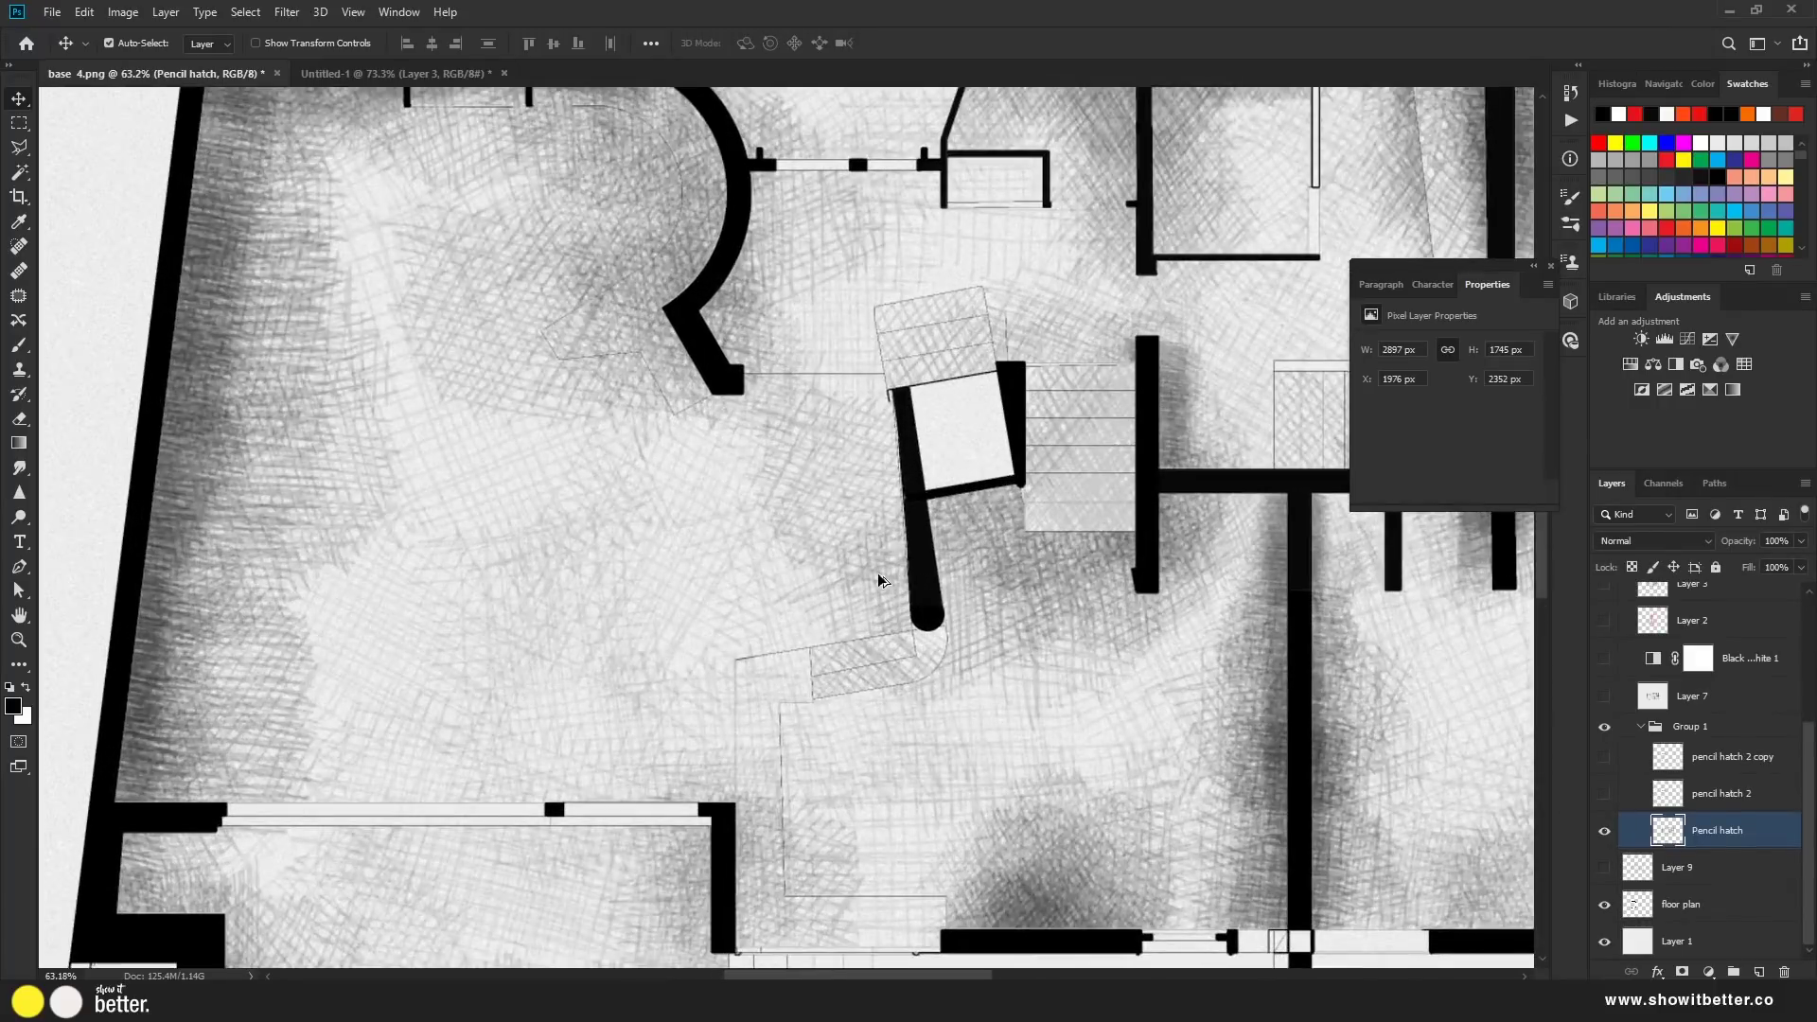
Compare the plan with and without the Pencil hatch layer, and hide the floor plan layer to isolate the hatching
{"action": "left_click", "coordinate": [1604, 830]}
{"action": "left_click", "coordinate": [1603, 830]}
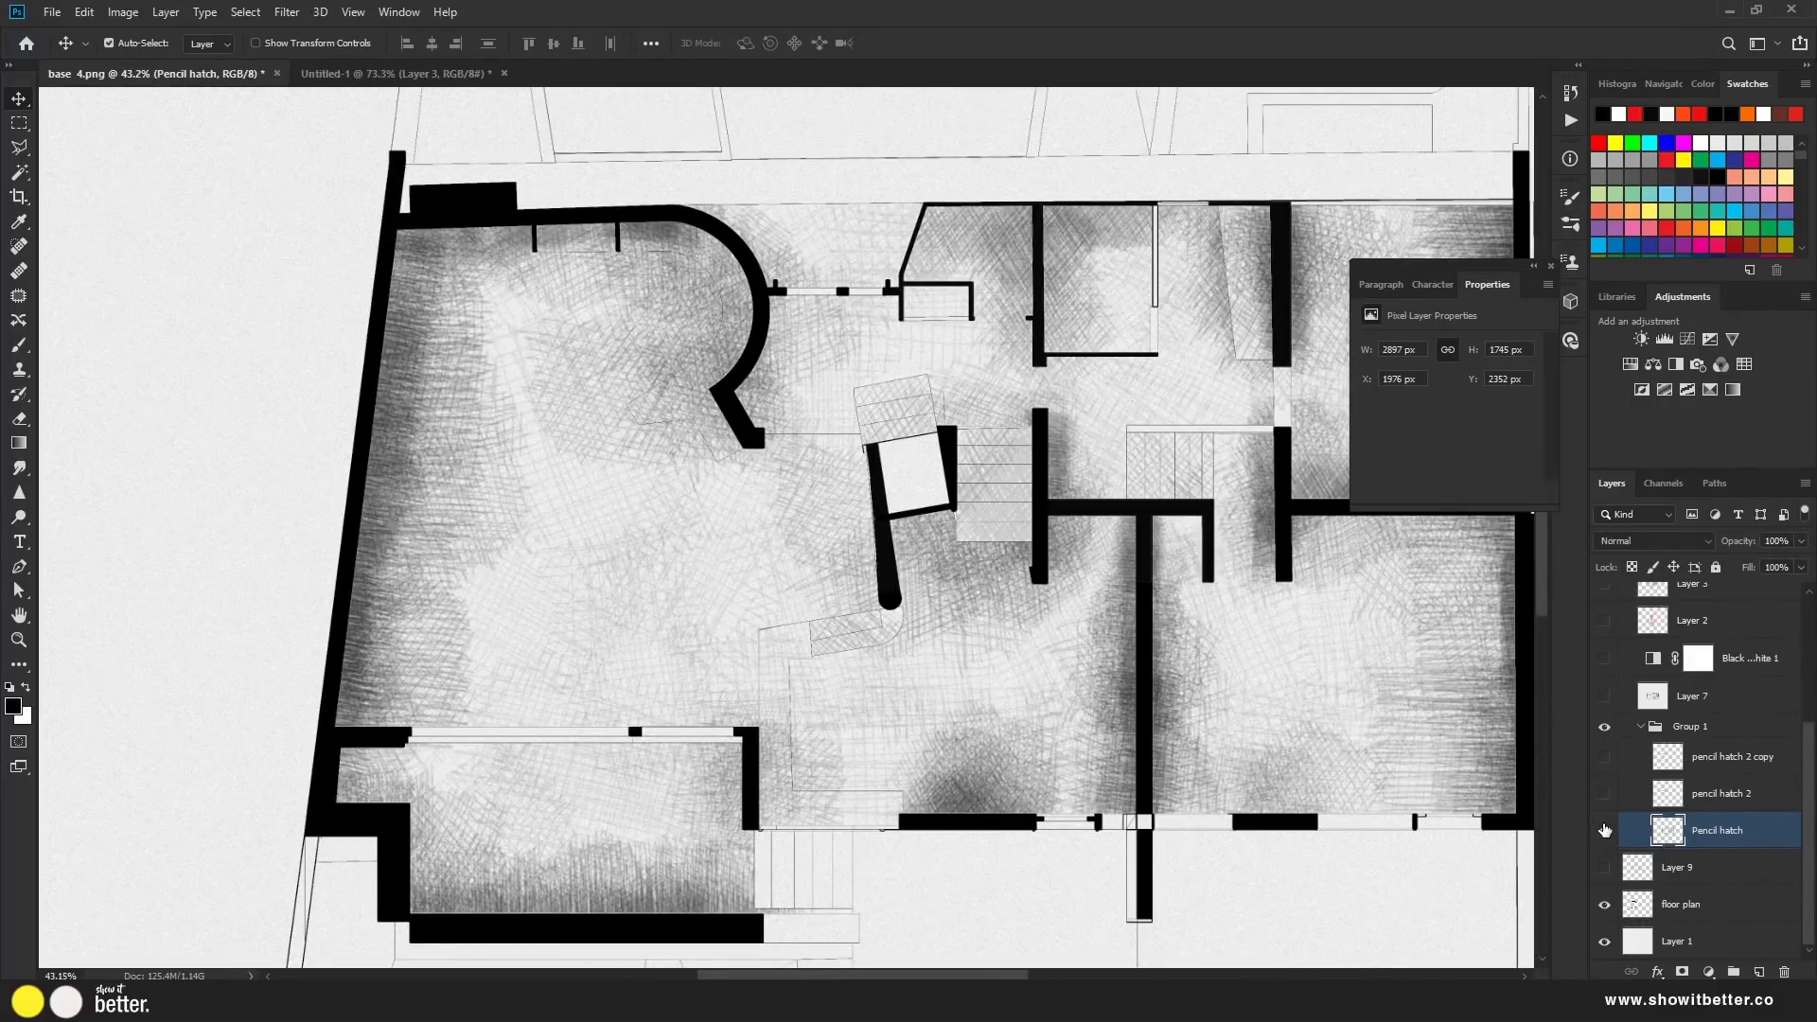
{"action": "left_click", "coordinate": [1604, 830]}
{"action": "left_click", "coordinate": [1605, 830]}
{"action": "left_click", "coordinate": [1604, 904]}
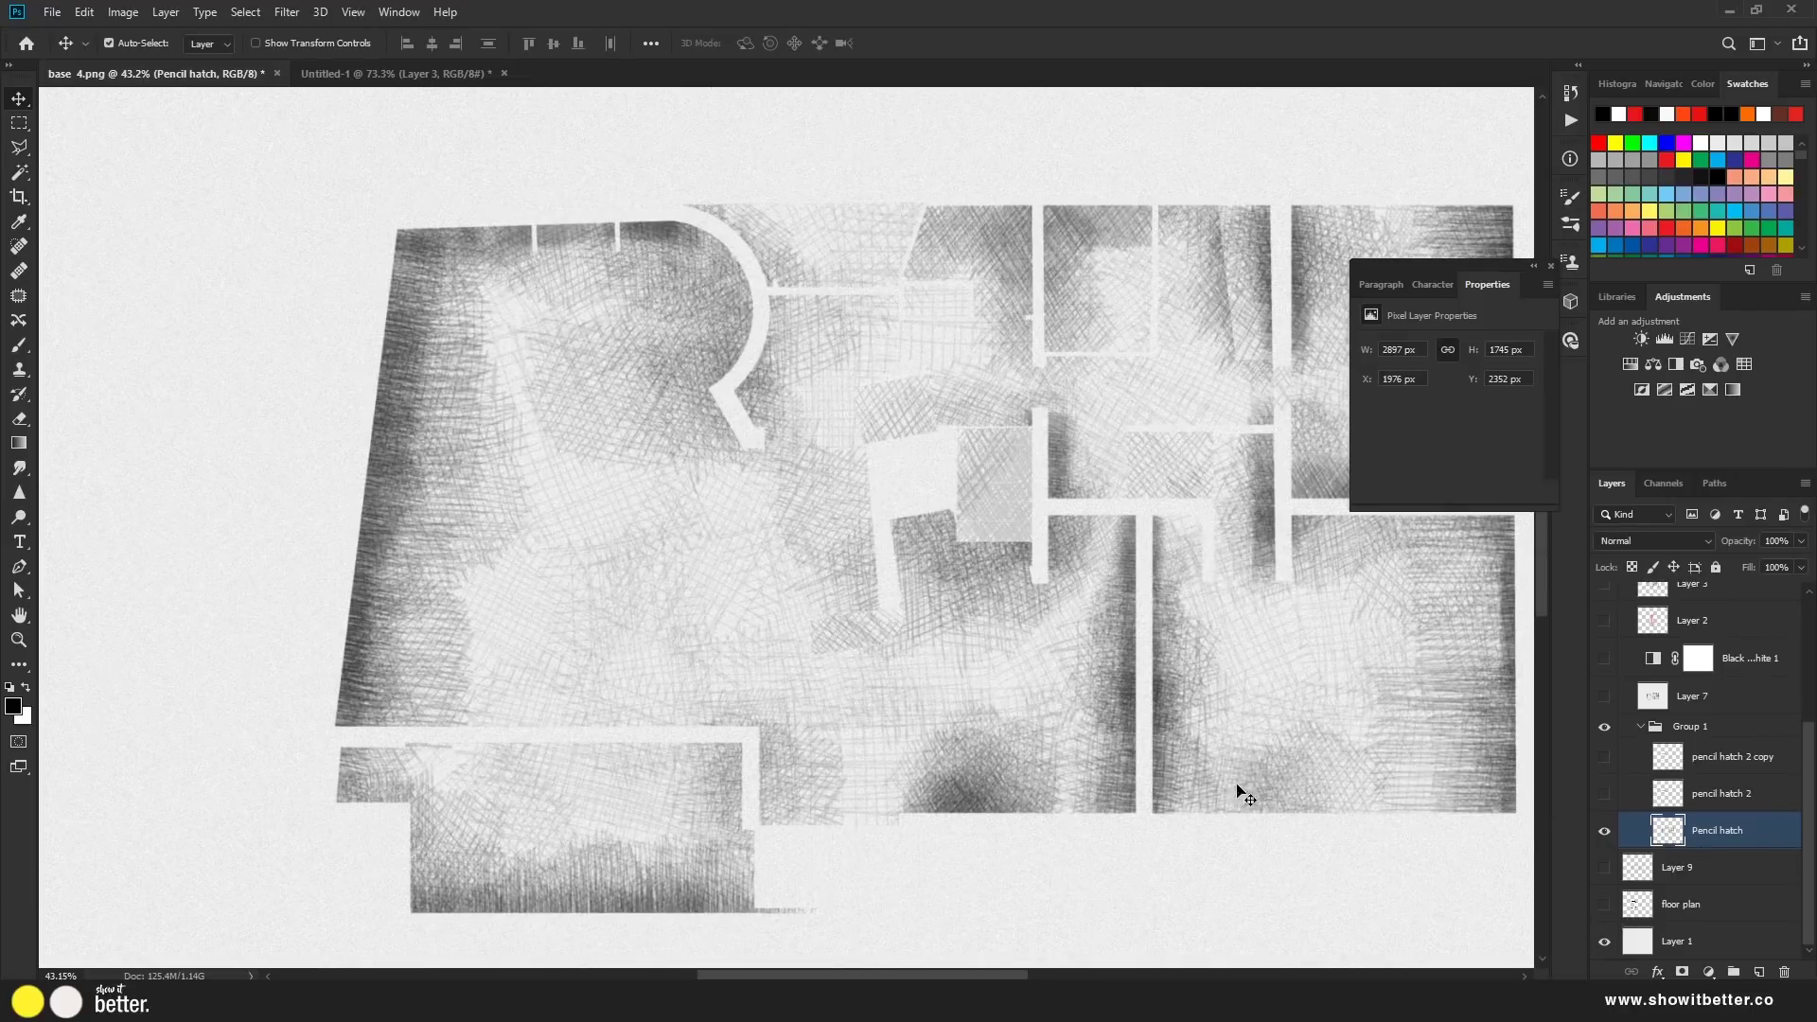
Examine the isolated pencil hatching across the rooms, both close up and as a whole
{"action": "scroll", "coordinate": [729, 611], "scroll_direction": "down", "scroll_amount": 3}
{"action": "scroll", "coordinate": [905, 606], "scroll_direction": "up", "scroll_amount": 5}
{"action": "scroll", "coordinate": [920, 594], "scroll_direction": "up", "scroll_amount": 1}
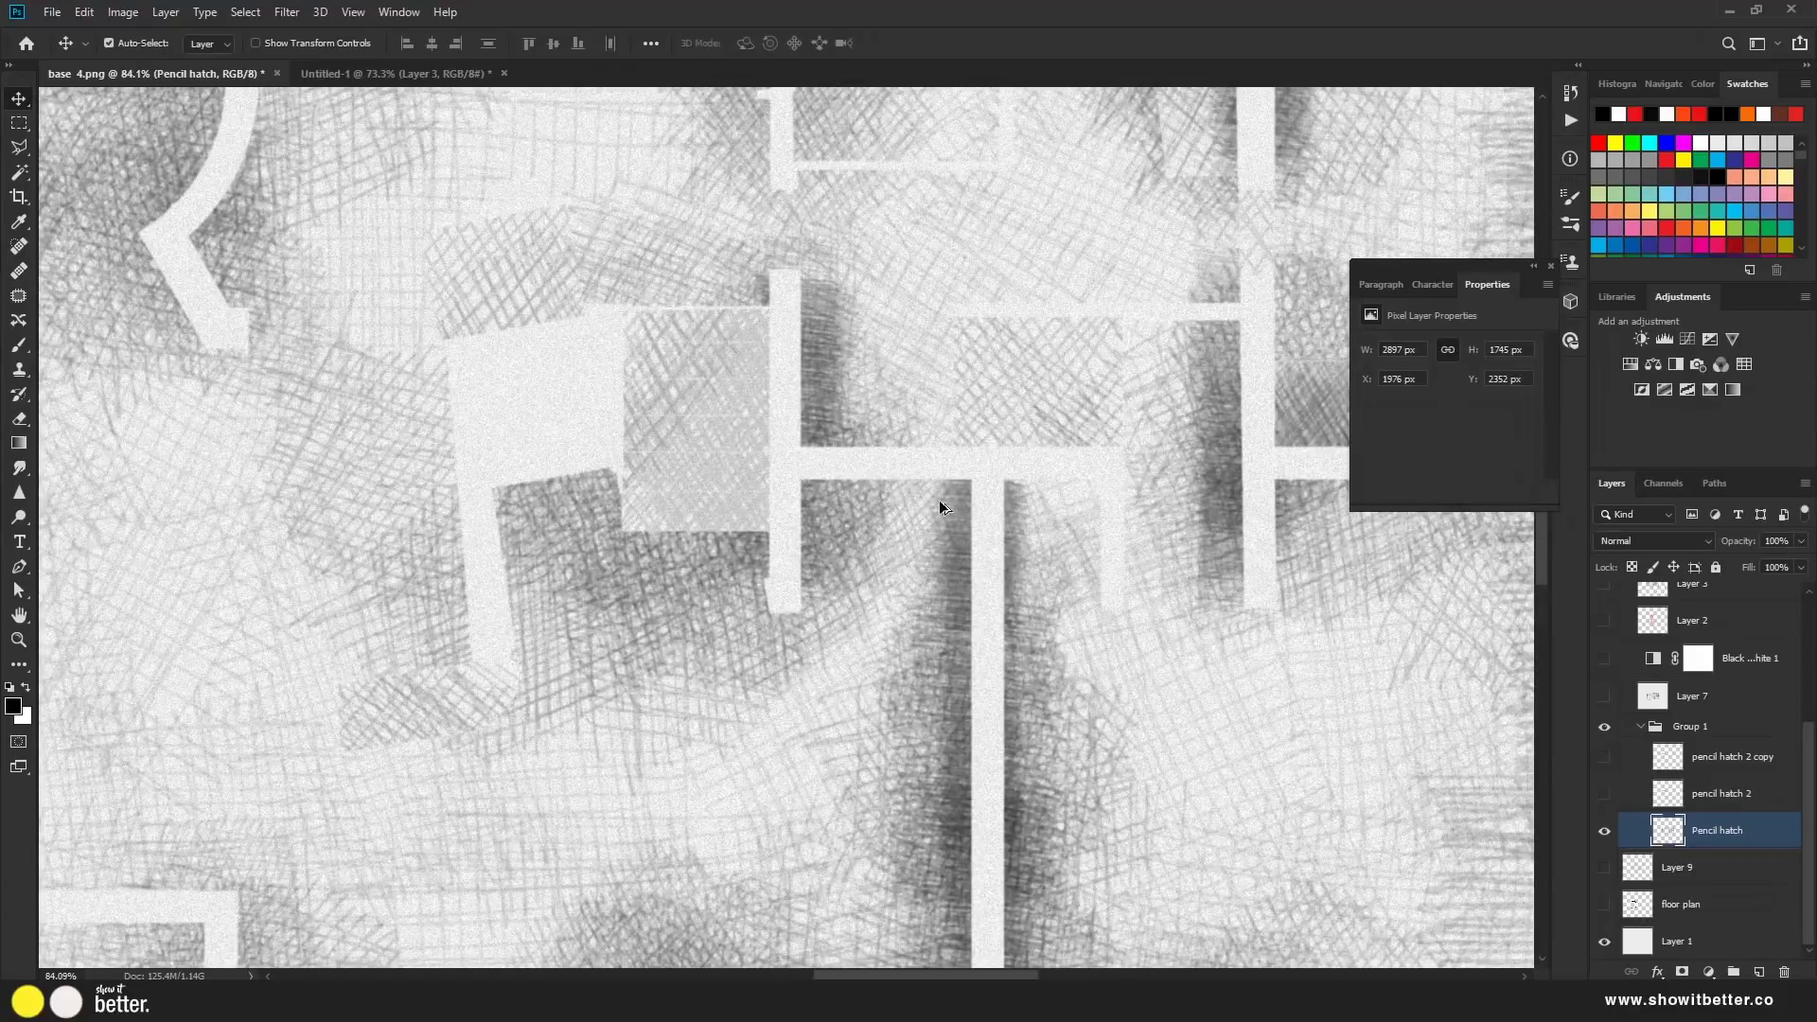
{"action": "scroll", "coordinate": [893, 596], "scroll_direction": "down", "scroll_amount": 4}
{"action": "scroll", "coordinate": [896, 603], "scroll_direction": "up", "scroll_amount": 1}
{"action": "scroll", "coordinate": [898, 607], "scroll_direction": "up", "scroll_amount": 1}
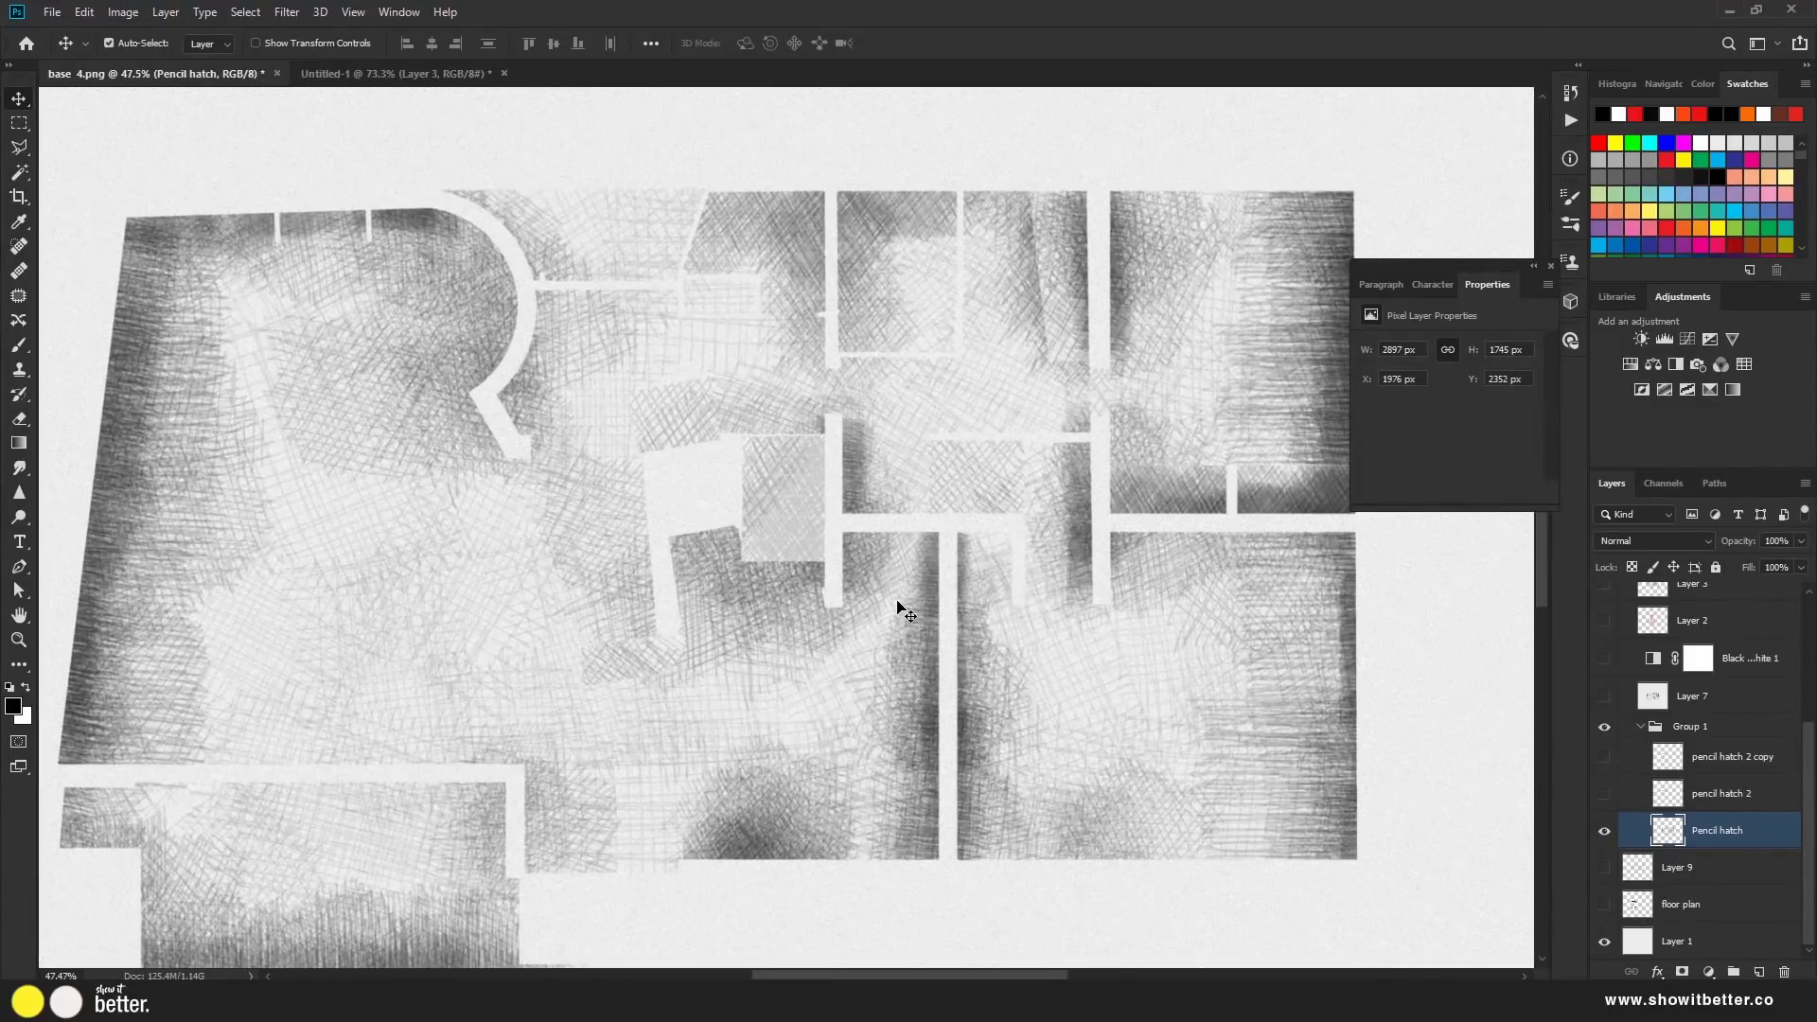
{"action": "scroll", "coordinate": [898, 611], "scroll_direction": "down", "scroll_amount": 2}
{"action": "scroll", "coordinate": [899, 607], "scroll_direction": "up", "scroll_amount": 1}
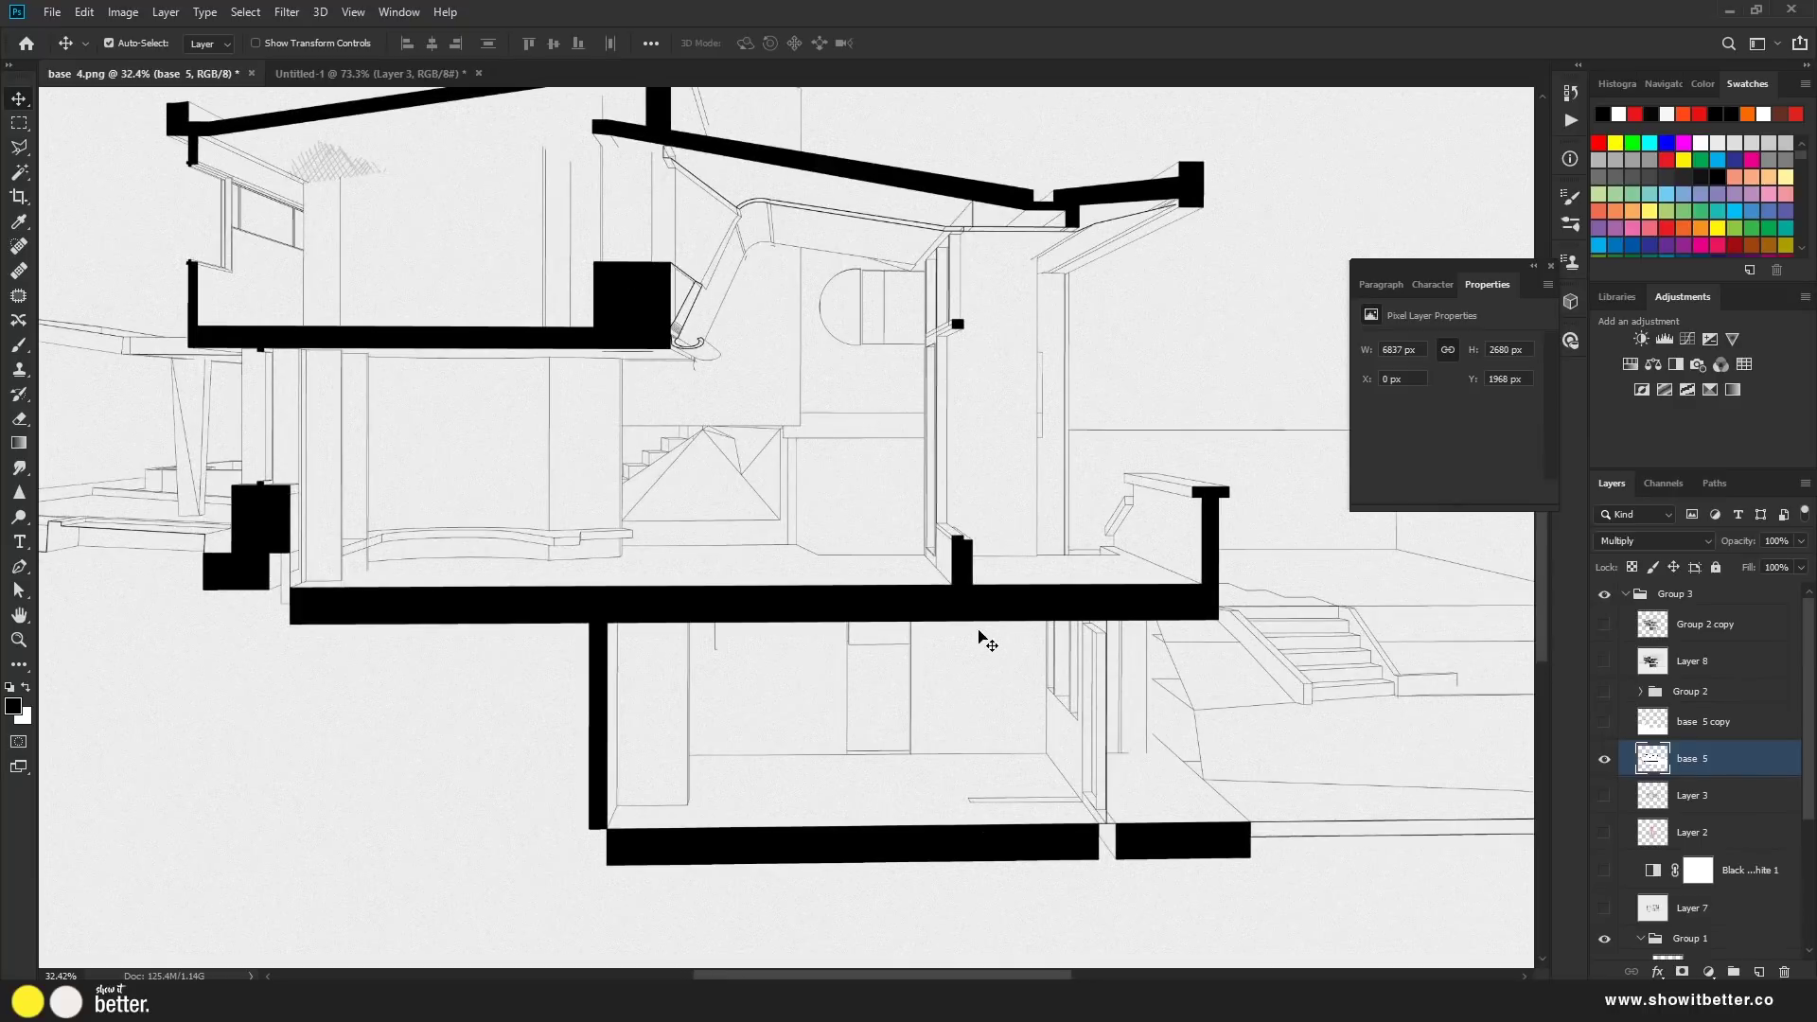
Collapse Group 3, add a new empty layer above it, and check what the group contains by toggling its visibility
{"action": "scroll", "coordinate": [987, 641], "scroll_direction": "down", "scroll_amount": 4}
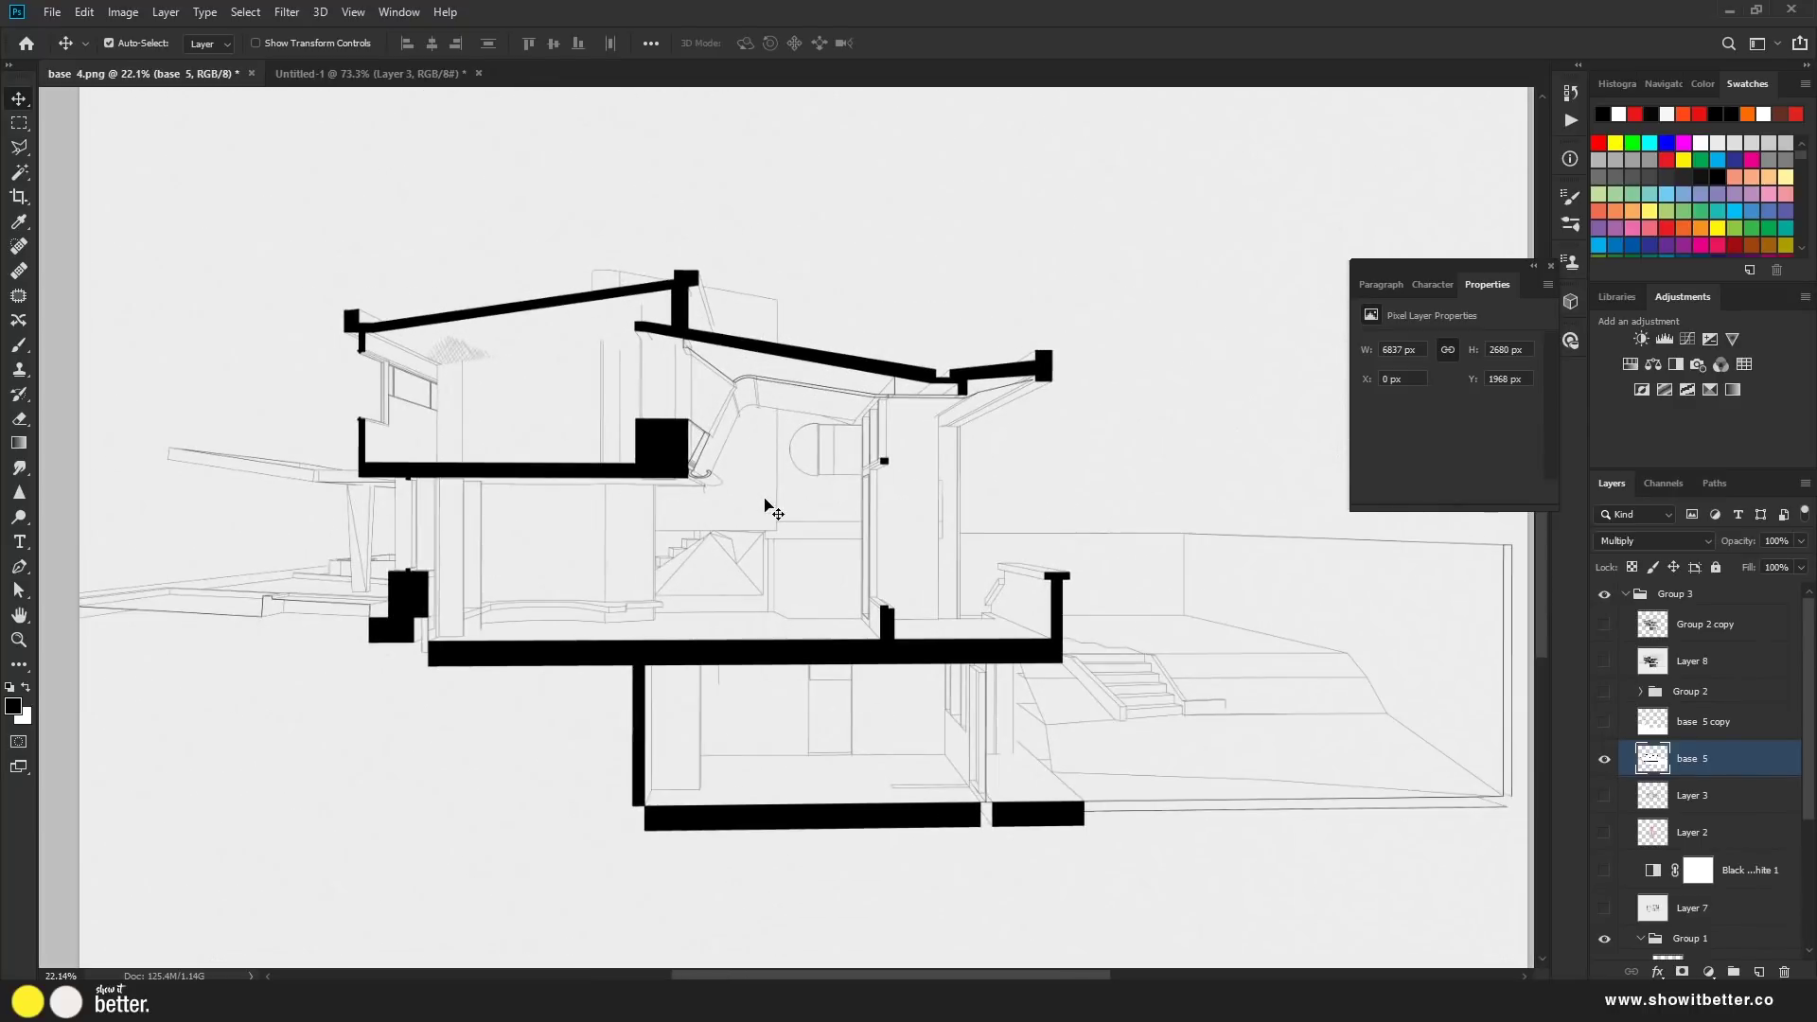
{"action": "left_click", "coordinate": [1625, 597]}
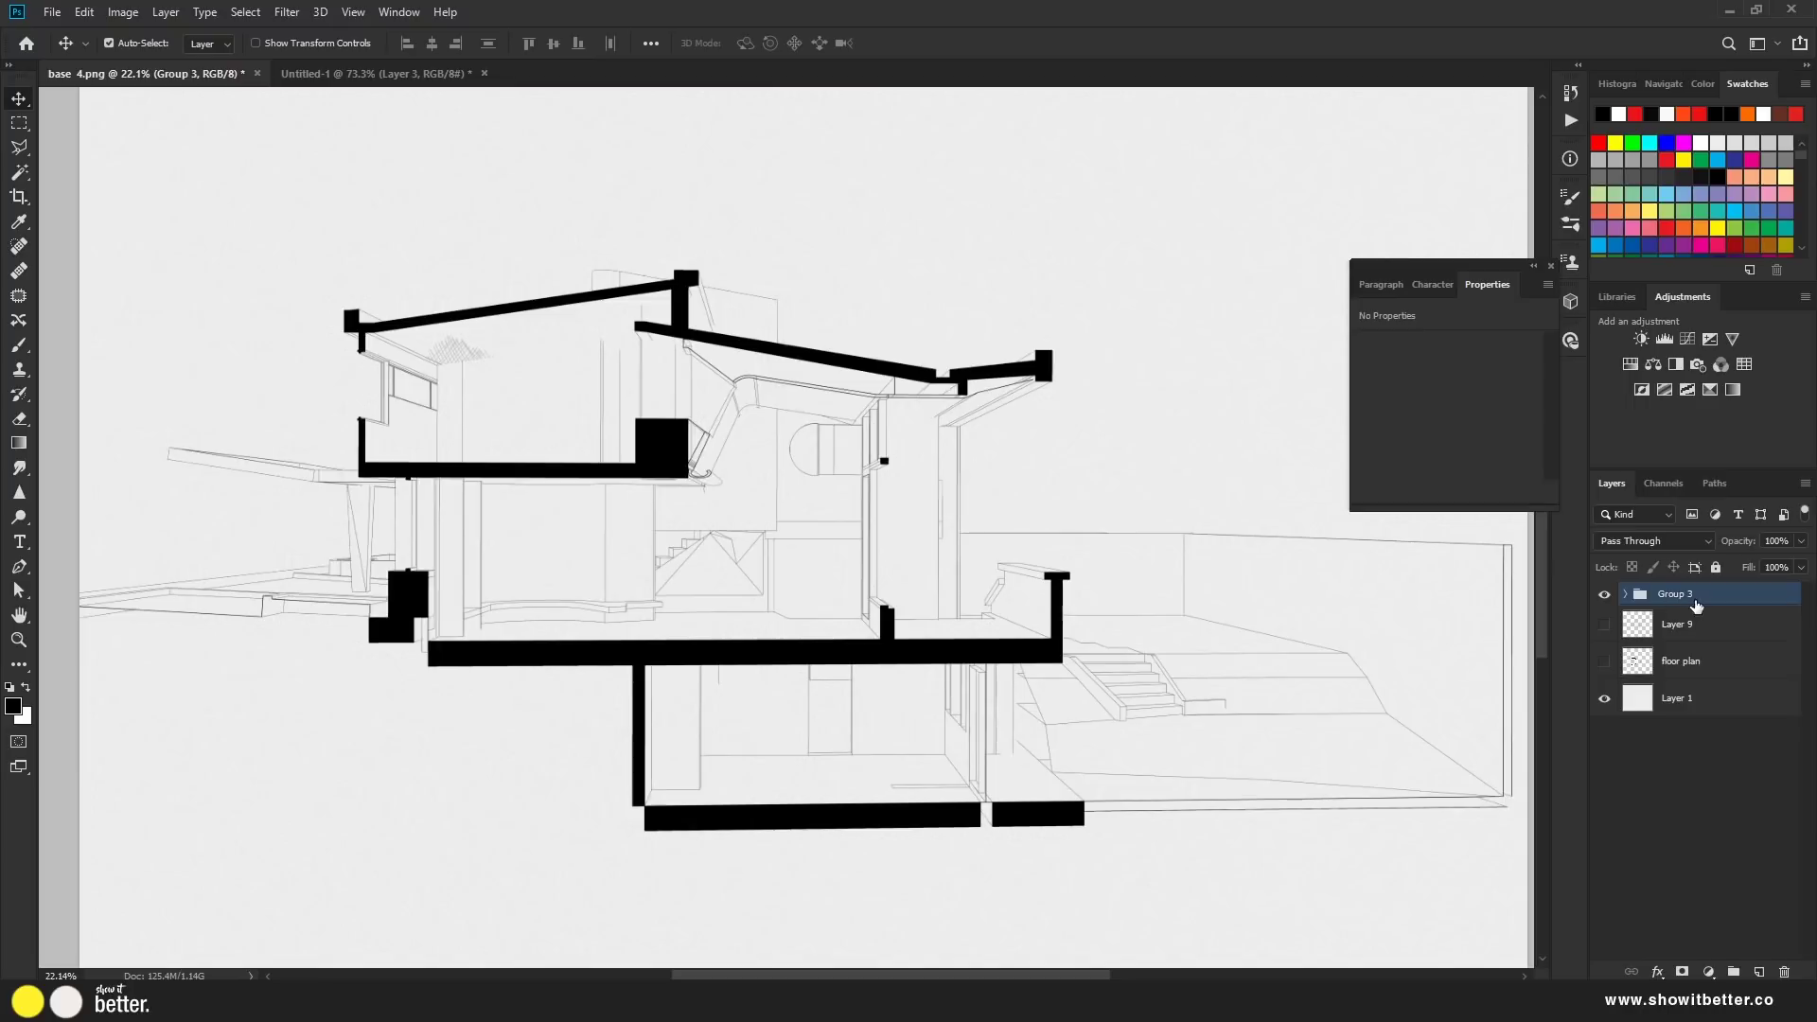
{"action": "left_click", "coordinate": [1756, 972]}
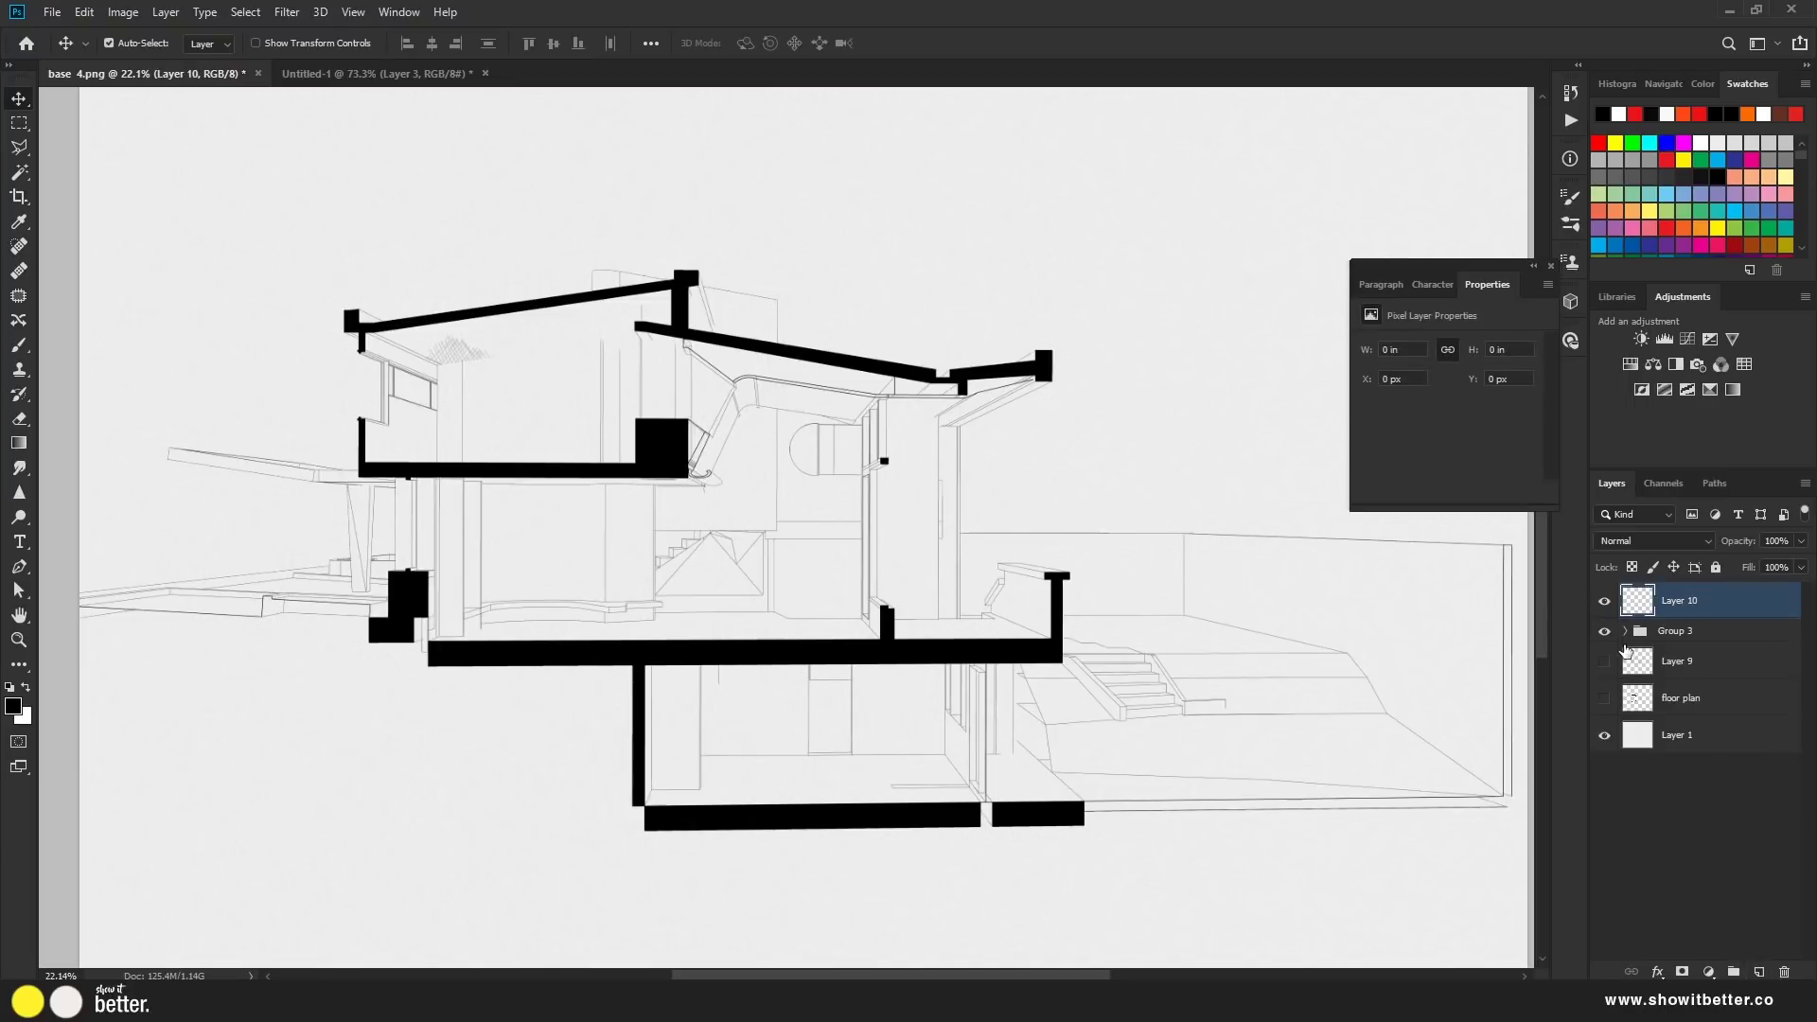
{"action": "left_click", "coordinate": [1604, 633]}
{"action": "left_click", "coordinate": [1604, 632]}
Select the black floor, wall and roof cuts of the section on the base 5 layer with the Magic Wand
{"action": "scroll", "coordinate": [848, 658], "scroll_direction": "up", "scroll_amount": 3}
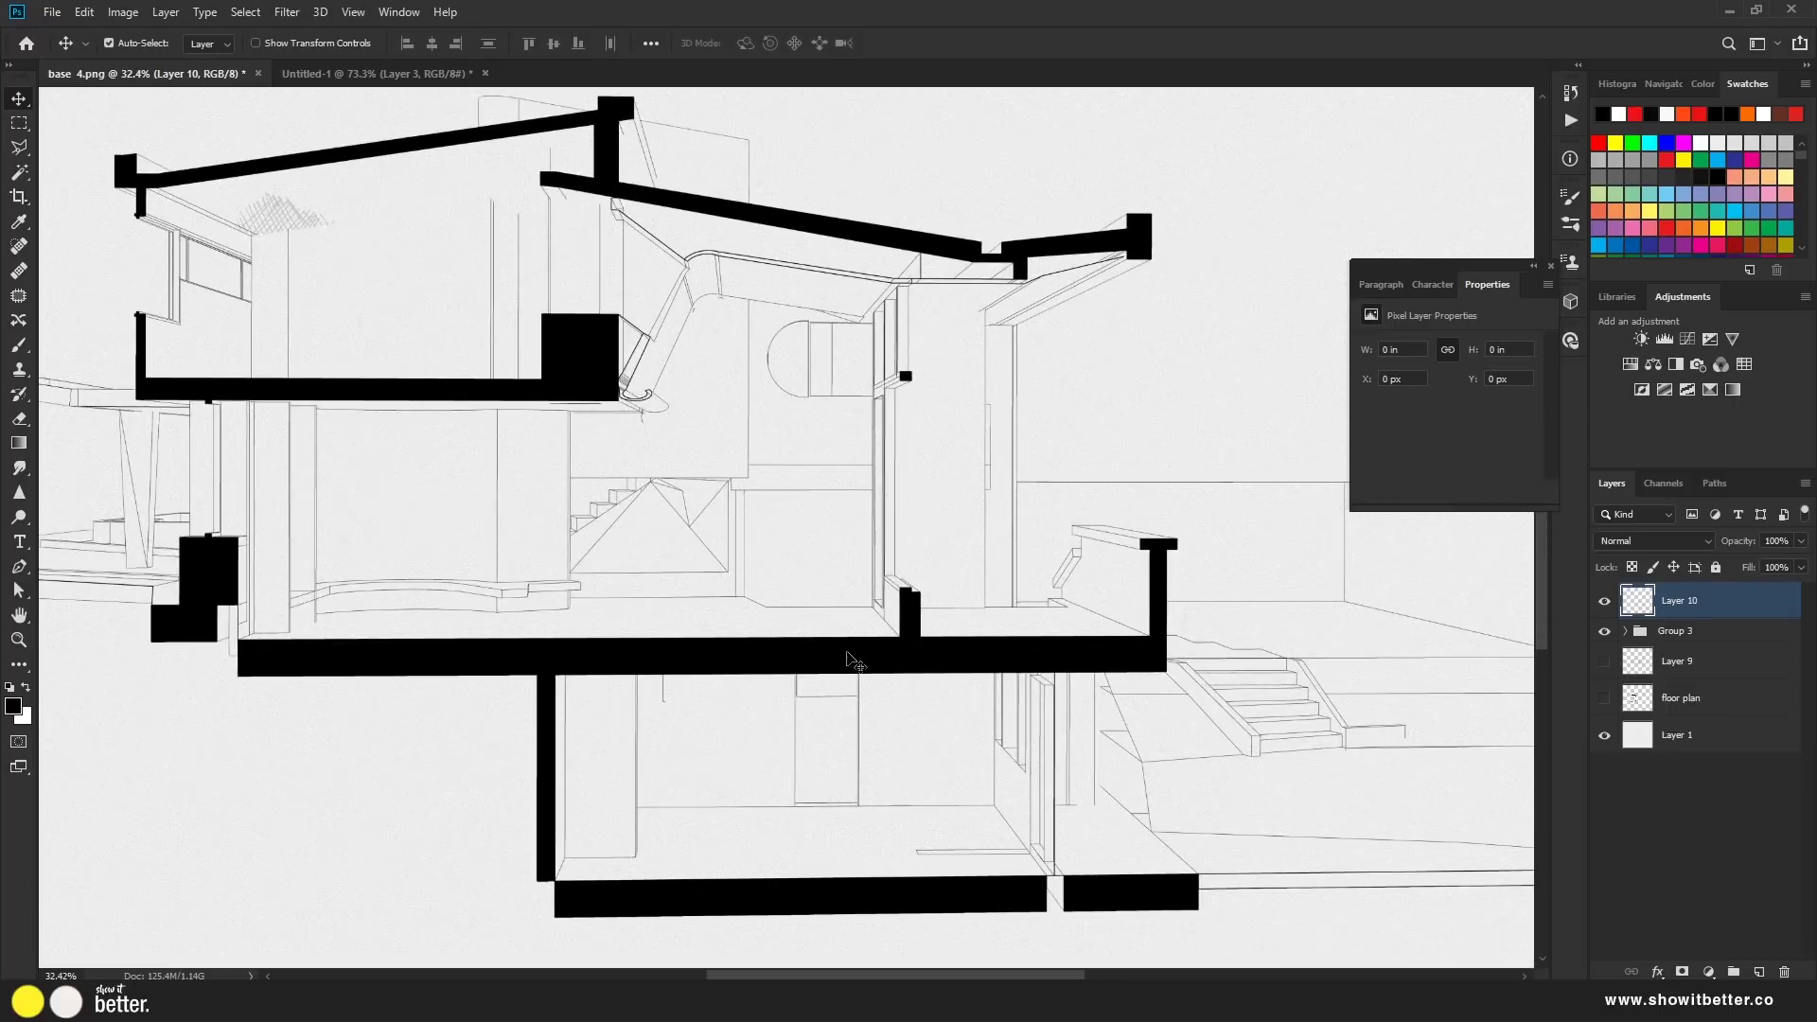
{"action": "left_click", "coordinate": [887, 641]}
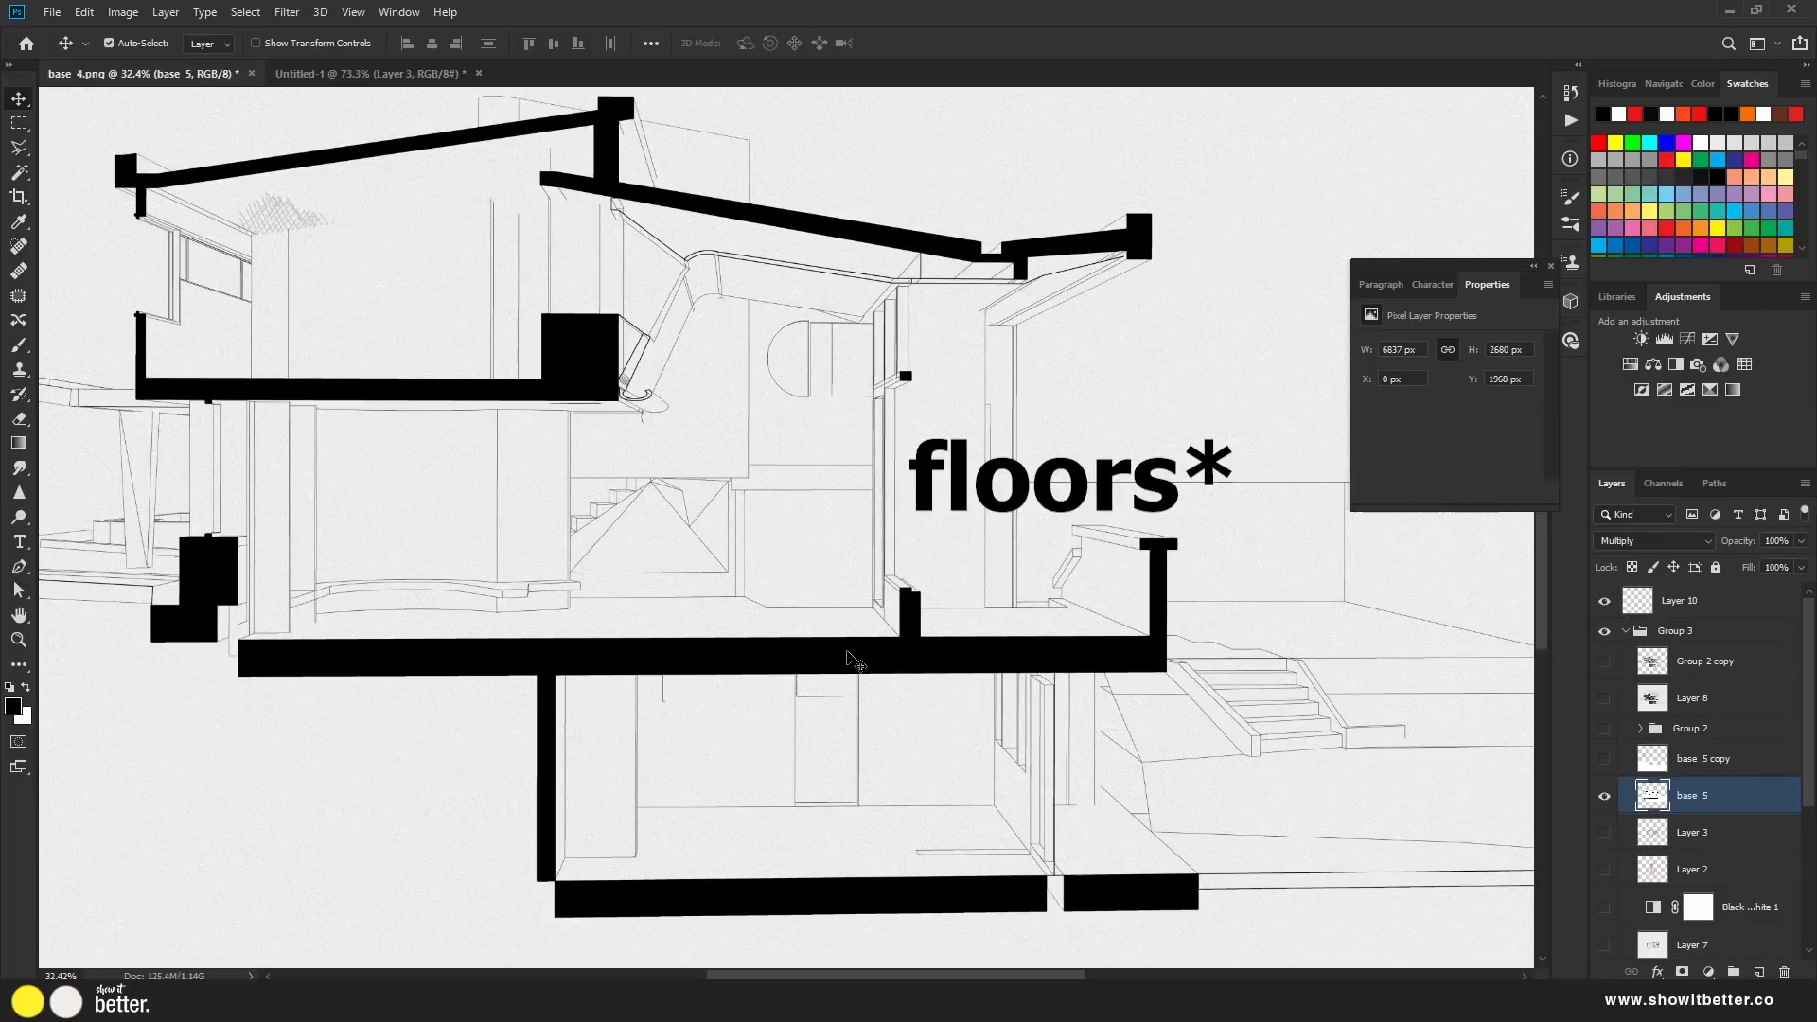
{"action": "key", "text": "w"}
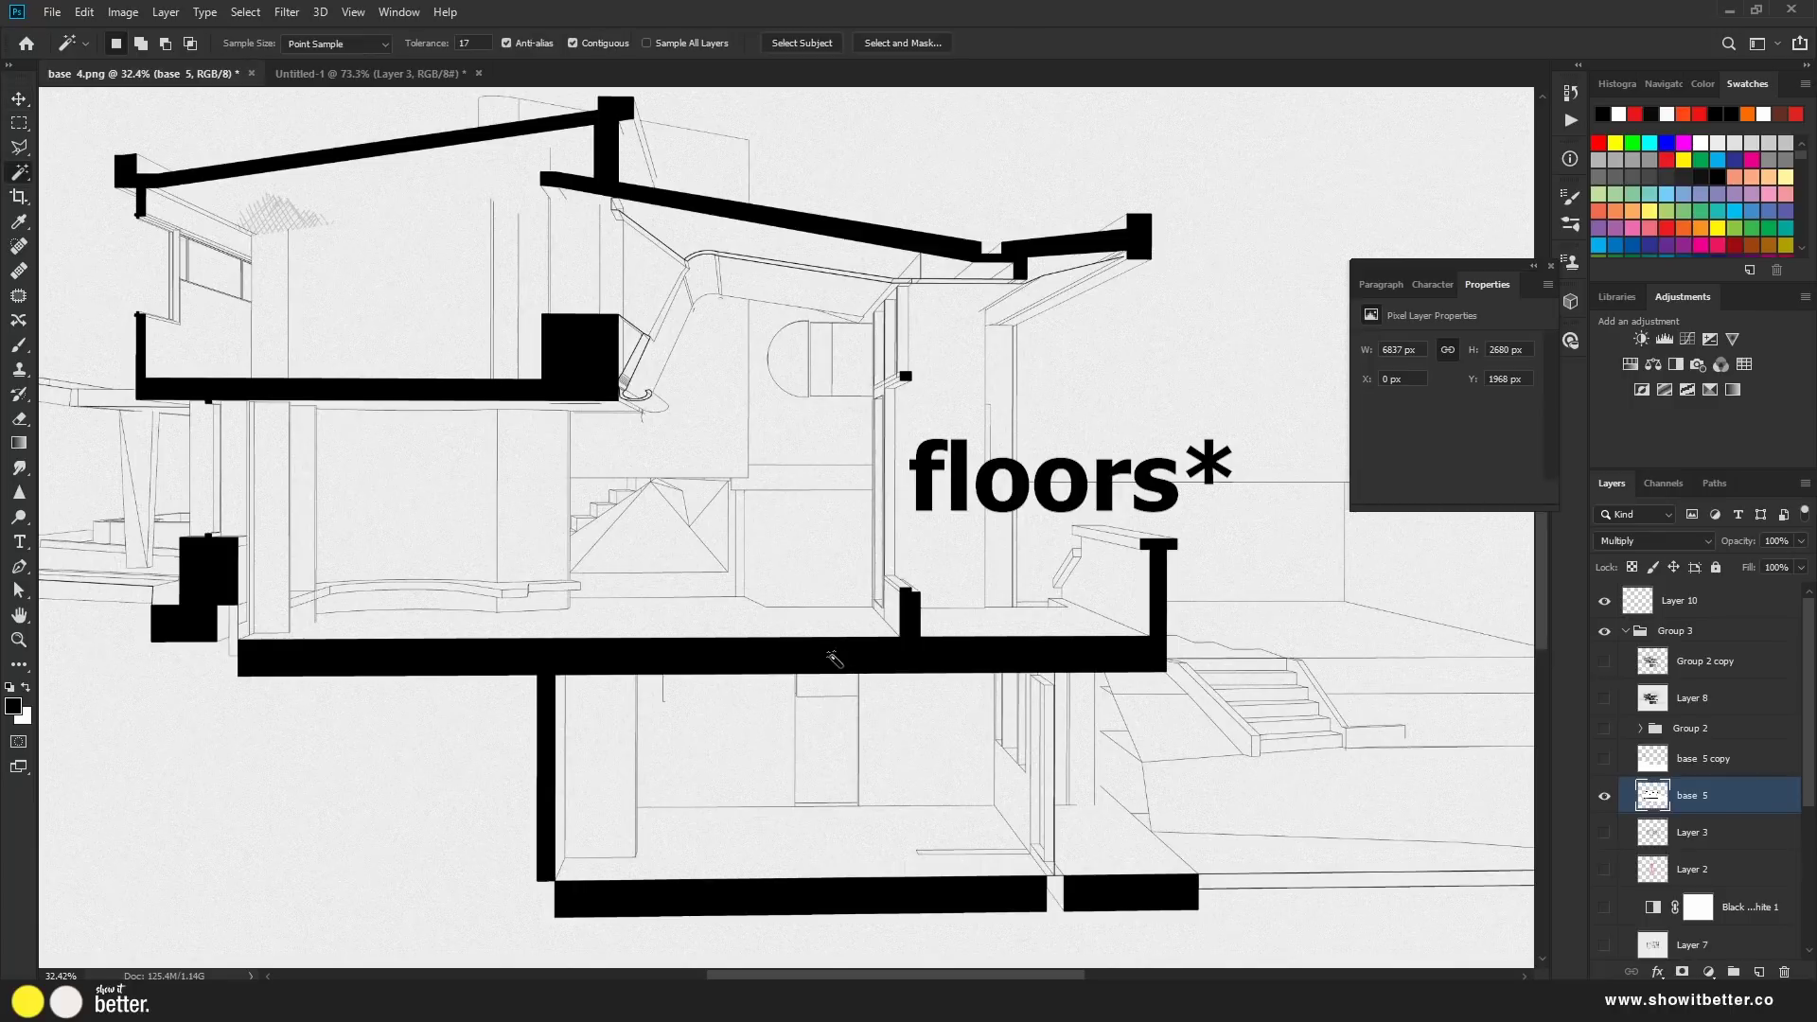
{"action": "left_click", "coordinate": [884, 662]}
{"action": "scroll", "coordinate": [757, 678], "scroll_direction": "down", "scroll_amount": 3}
{"action": "scroll", "coordinate": [757, 678], "scroll_direction": "up", "scroll_amount": 3}
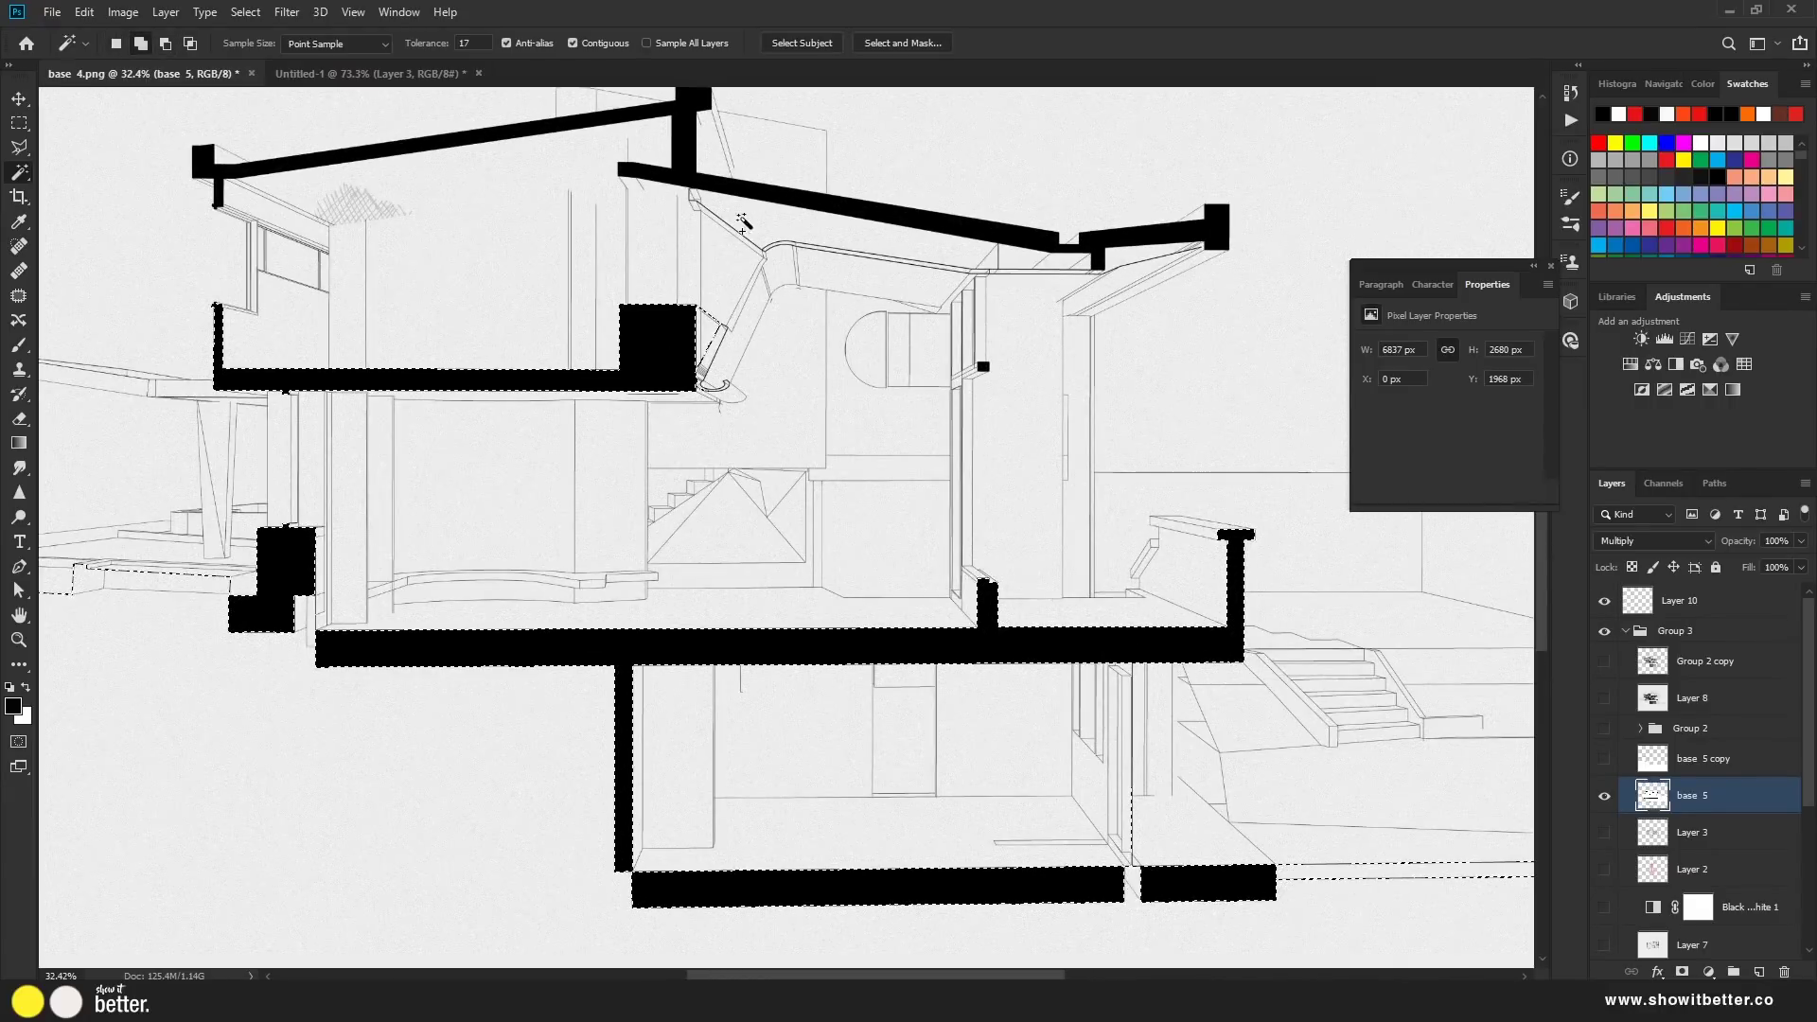
{"action": "left_click", "coordinate": [765, 202], "text": "shift"}
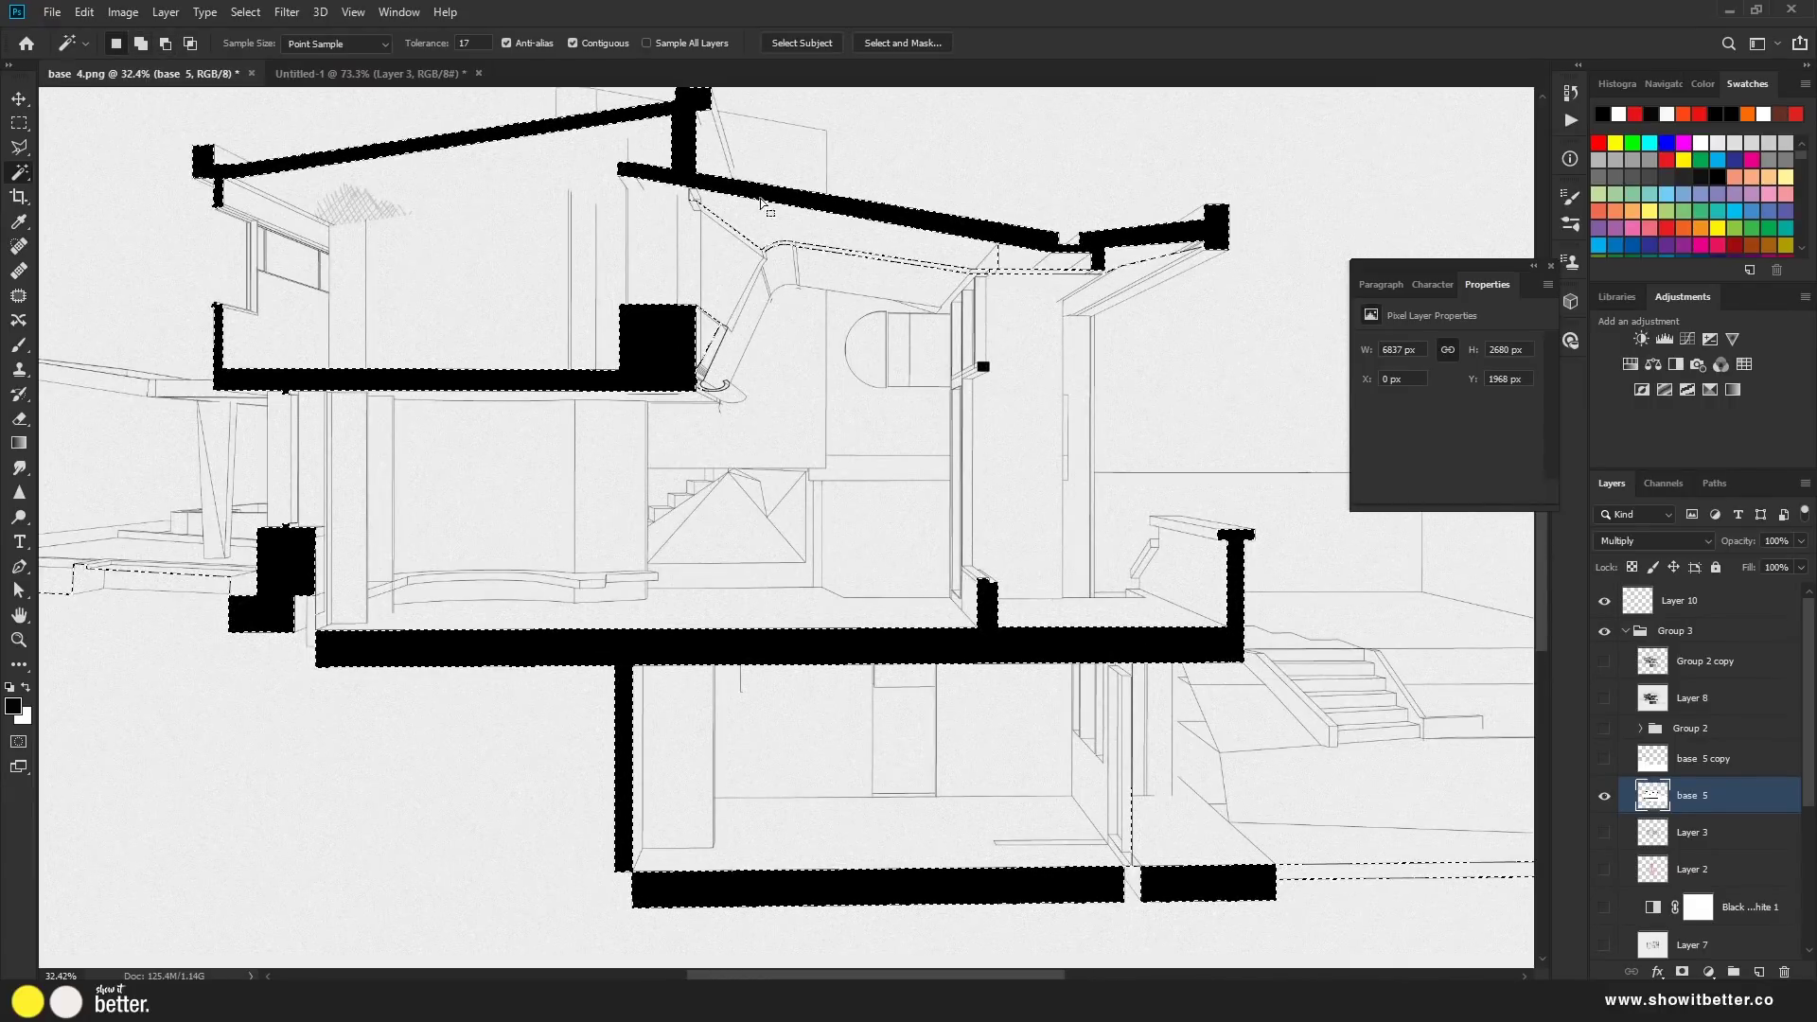
Collapse and hide Group 3, and make Layer 10 the active layer while keeping the selection
{"action": "scroll", "coordinate": [675, 298], "scroll_direction": "down", "scroll_amount": 2}
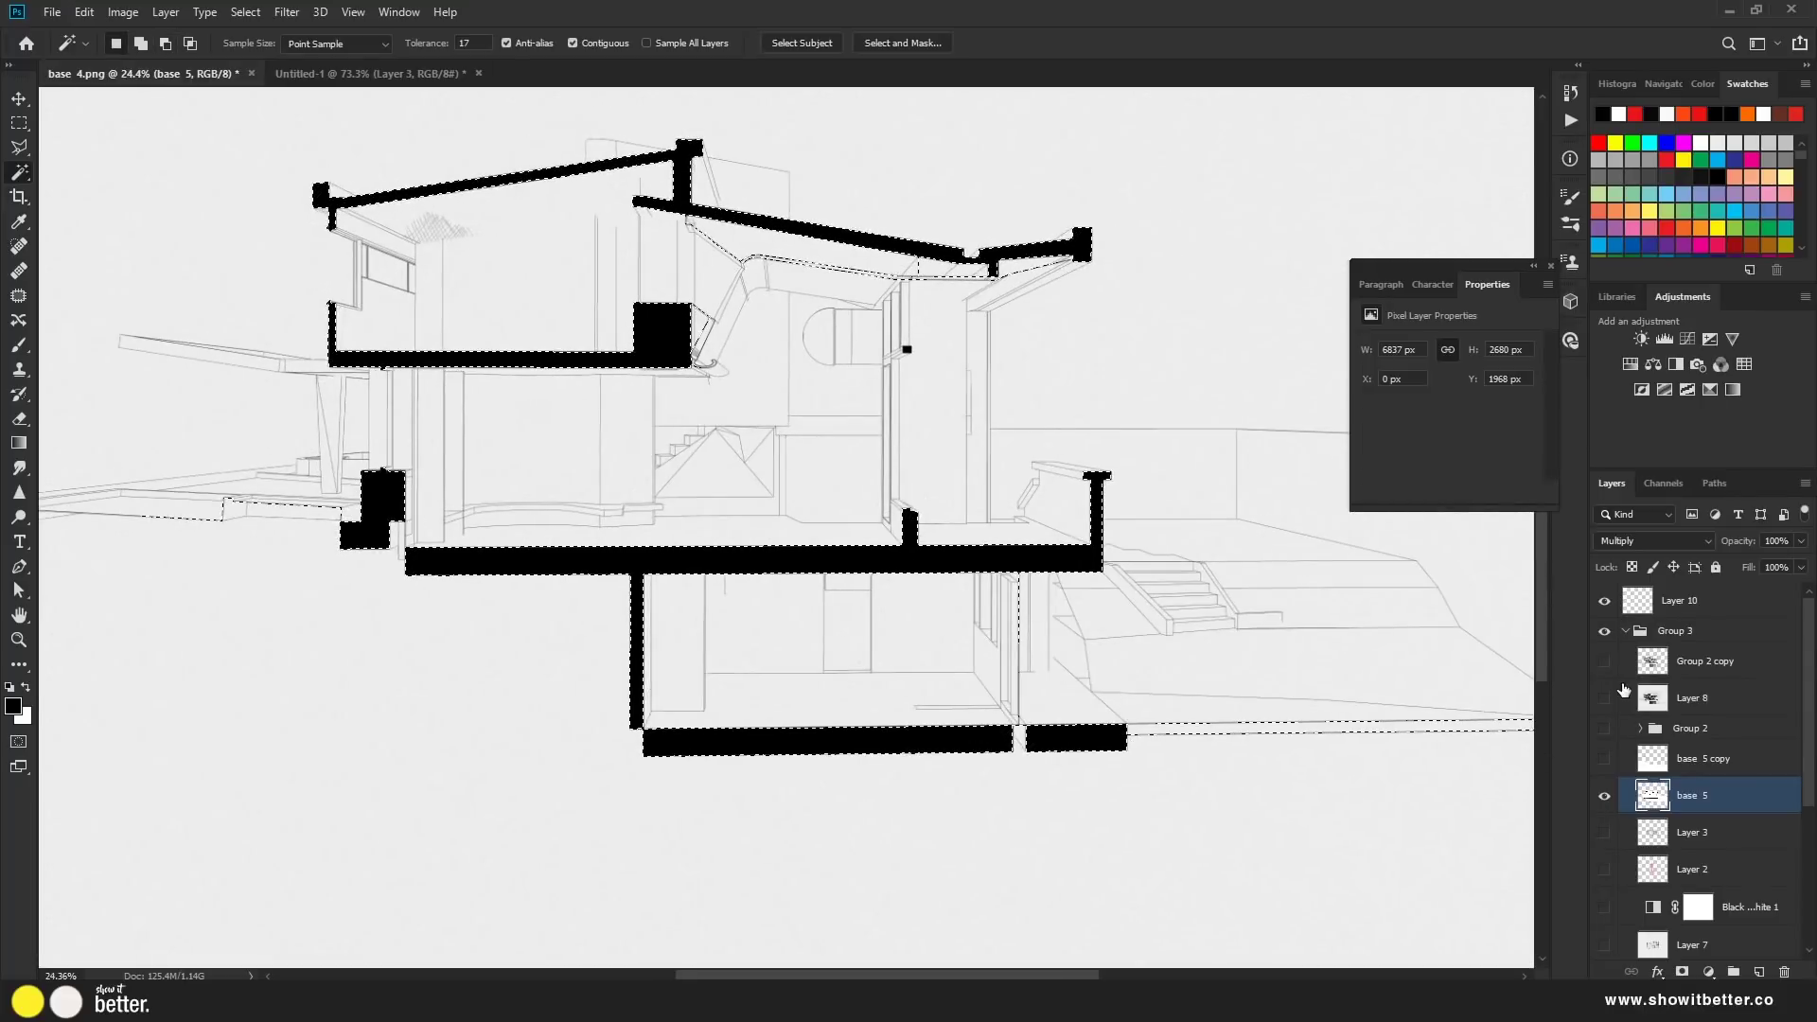
{"action": "left_click", "coordinate": [1626, 631]}
{"action": "left_click", "coordinate": [1608, 634]}
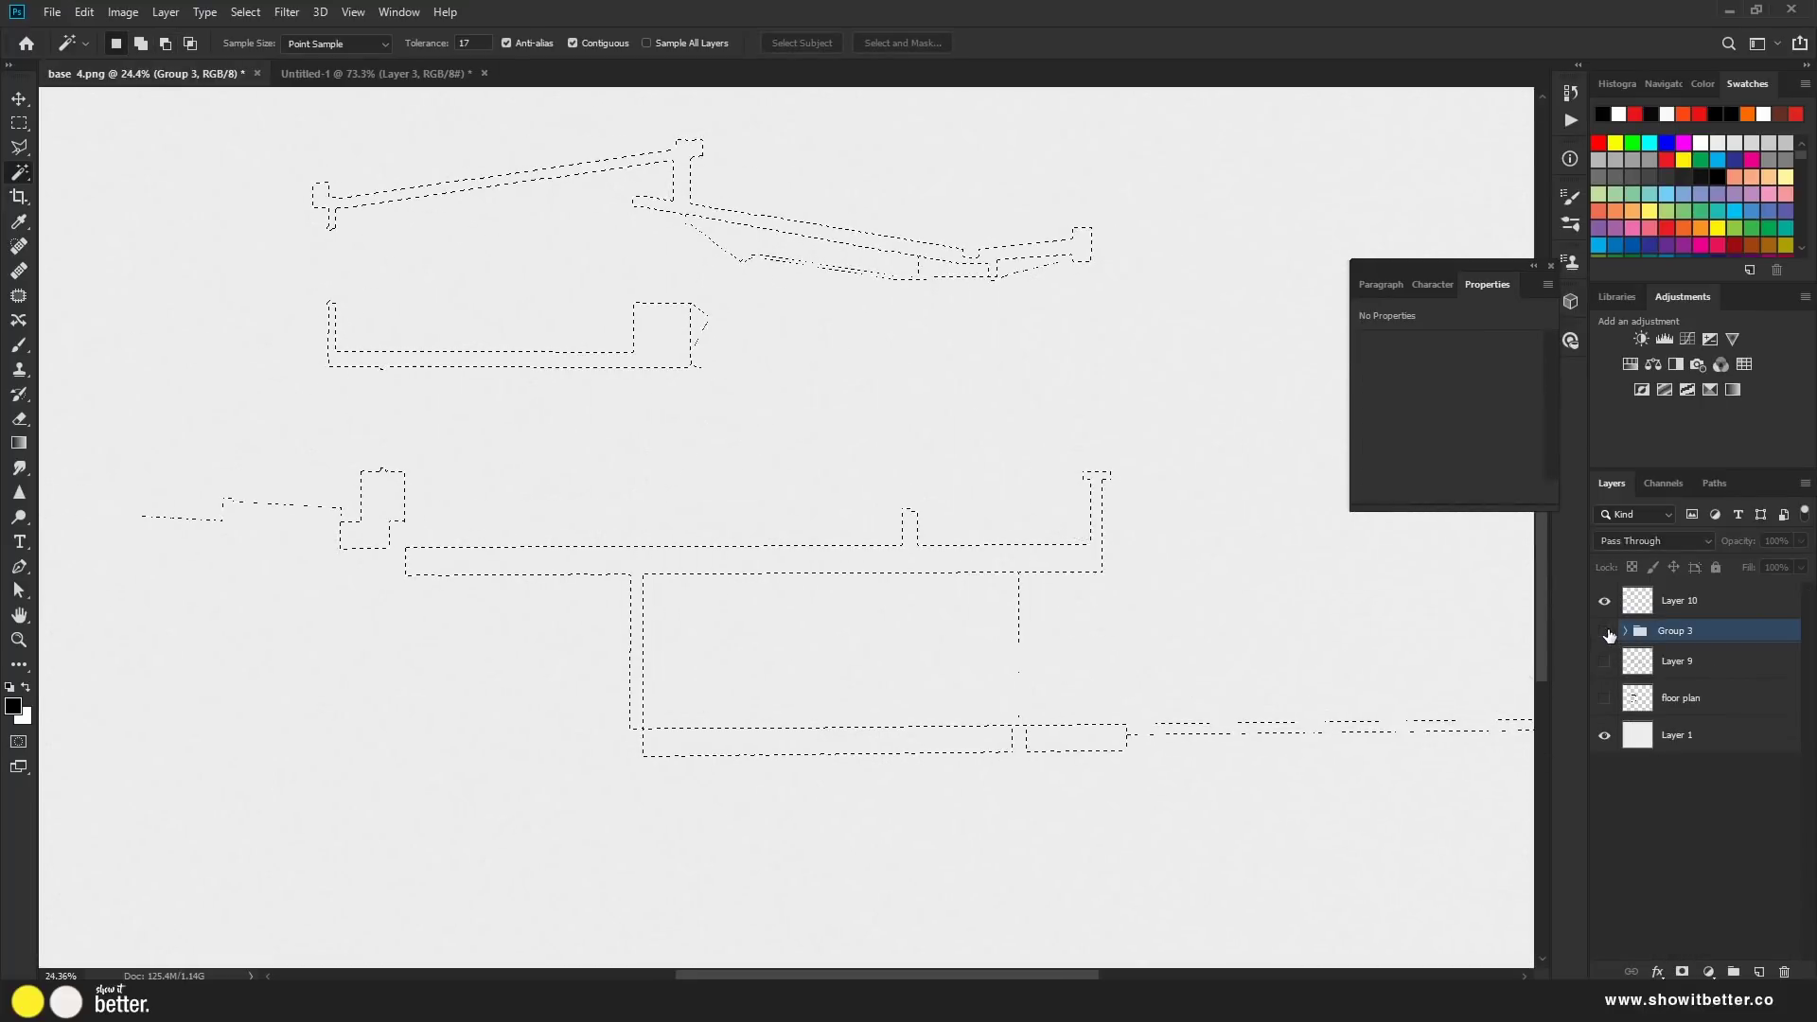
{"action": "left_click", "coordinate": [1660, 605]}
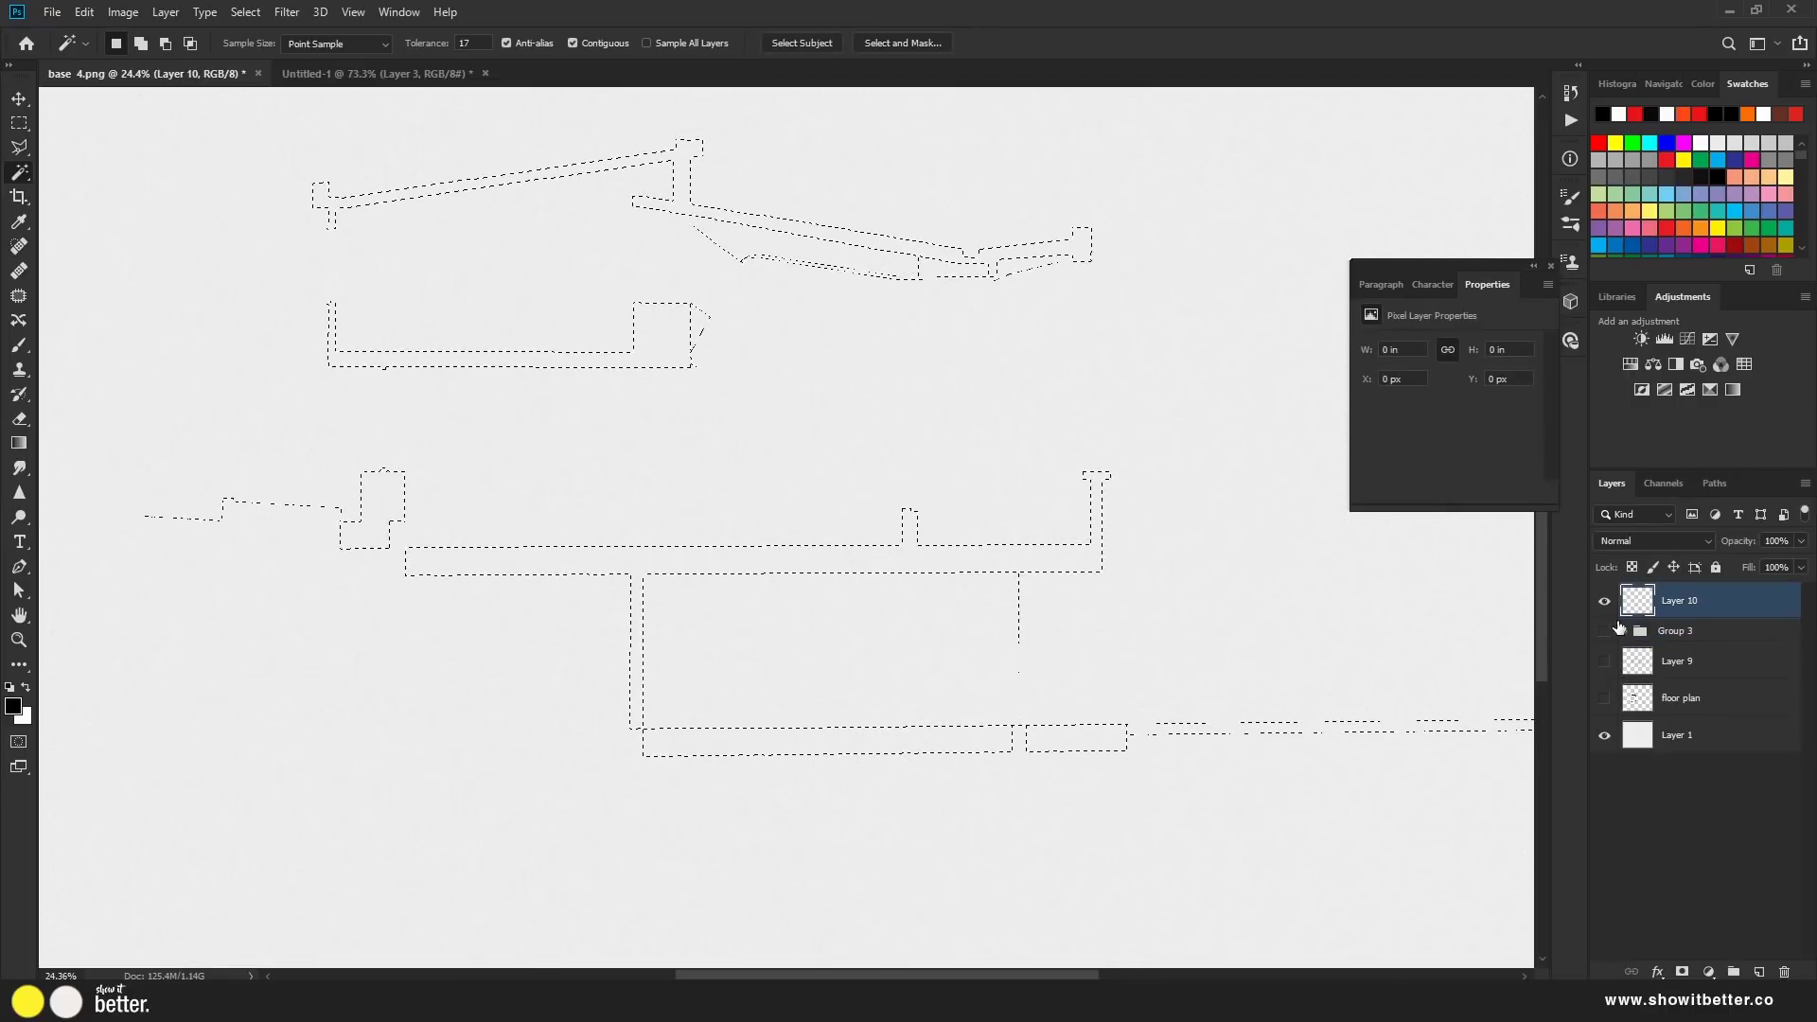
Reduce the line hatch brush to 543 px and set its opacity to 20%
{"action": "key", "text": "b"}
{"action": "left_click_drag", "start_coordinate": [674, 599], "coordinate": [587, 607]}
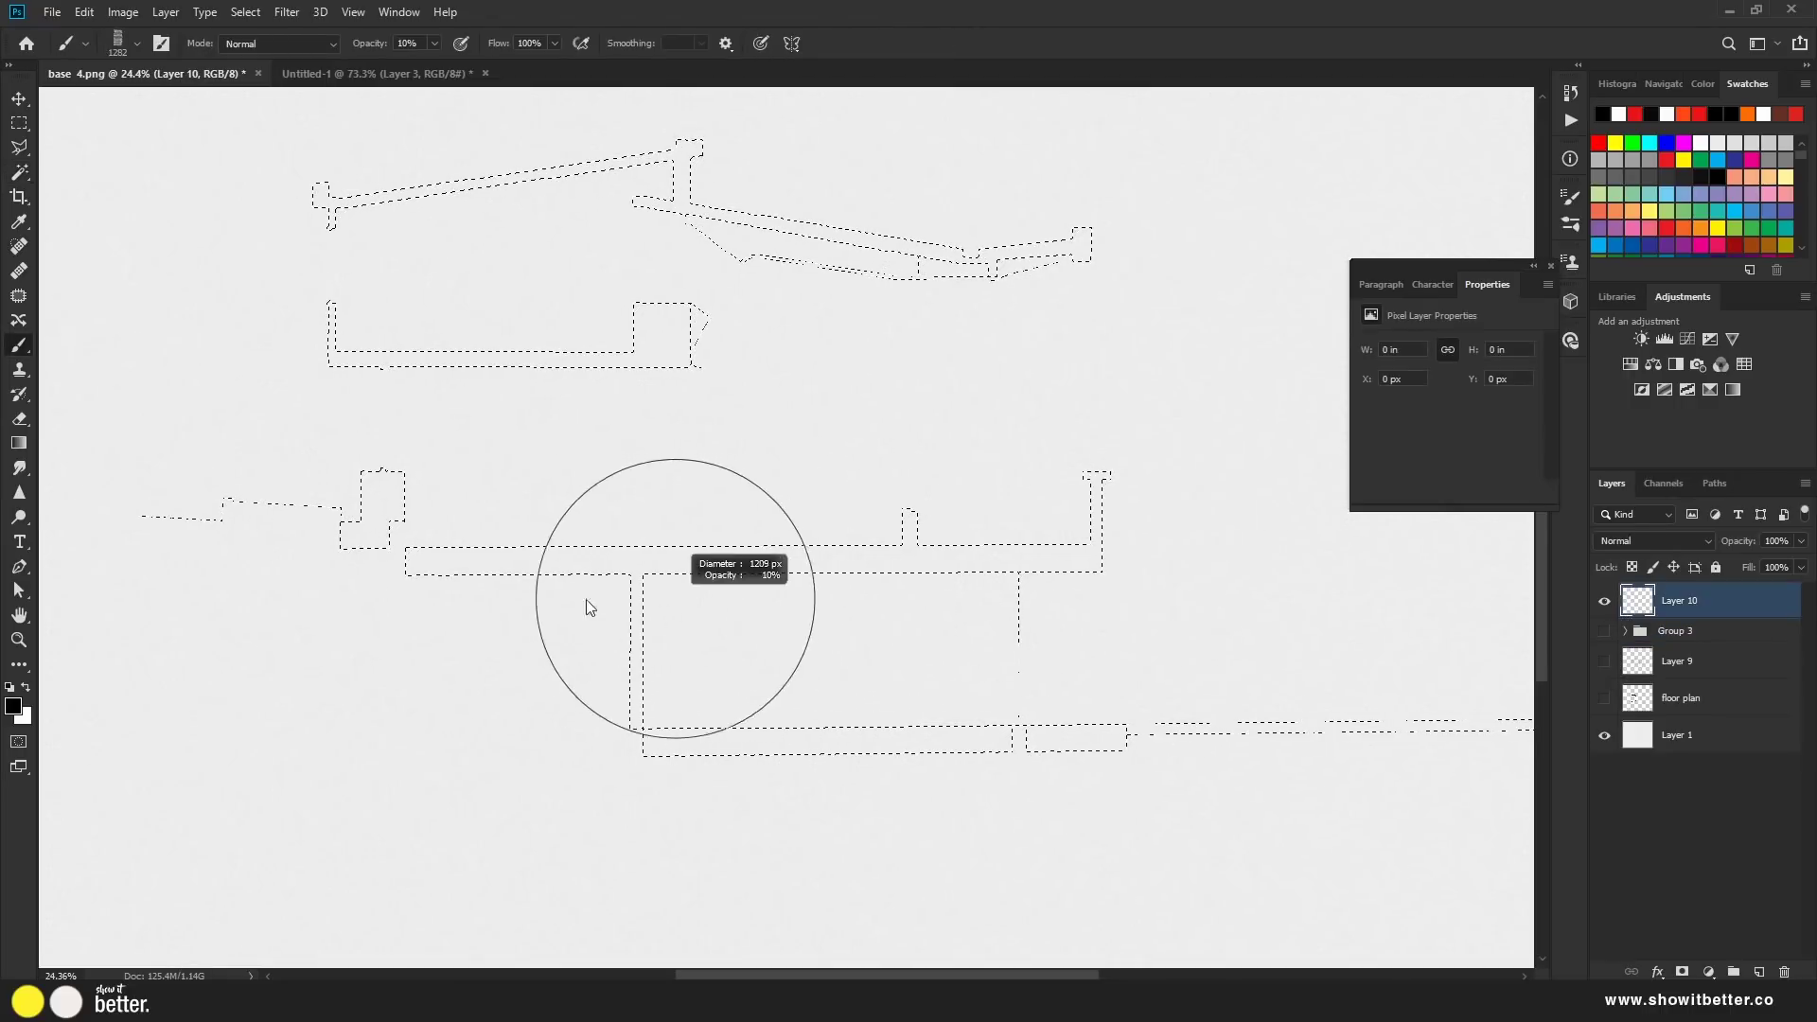
{"action": "key", "text": "2"}
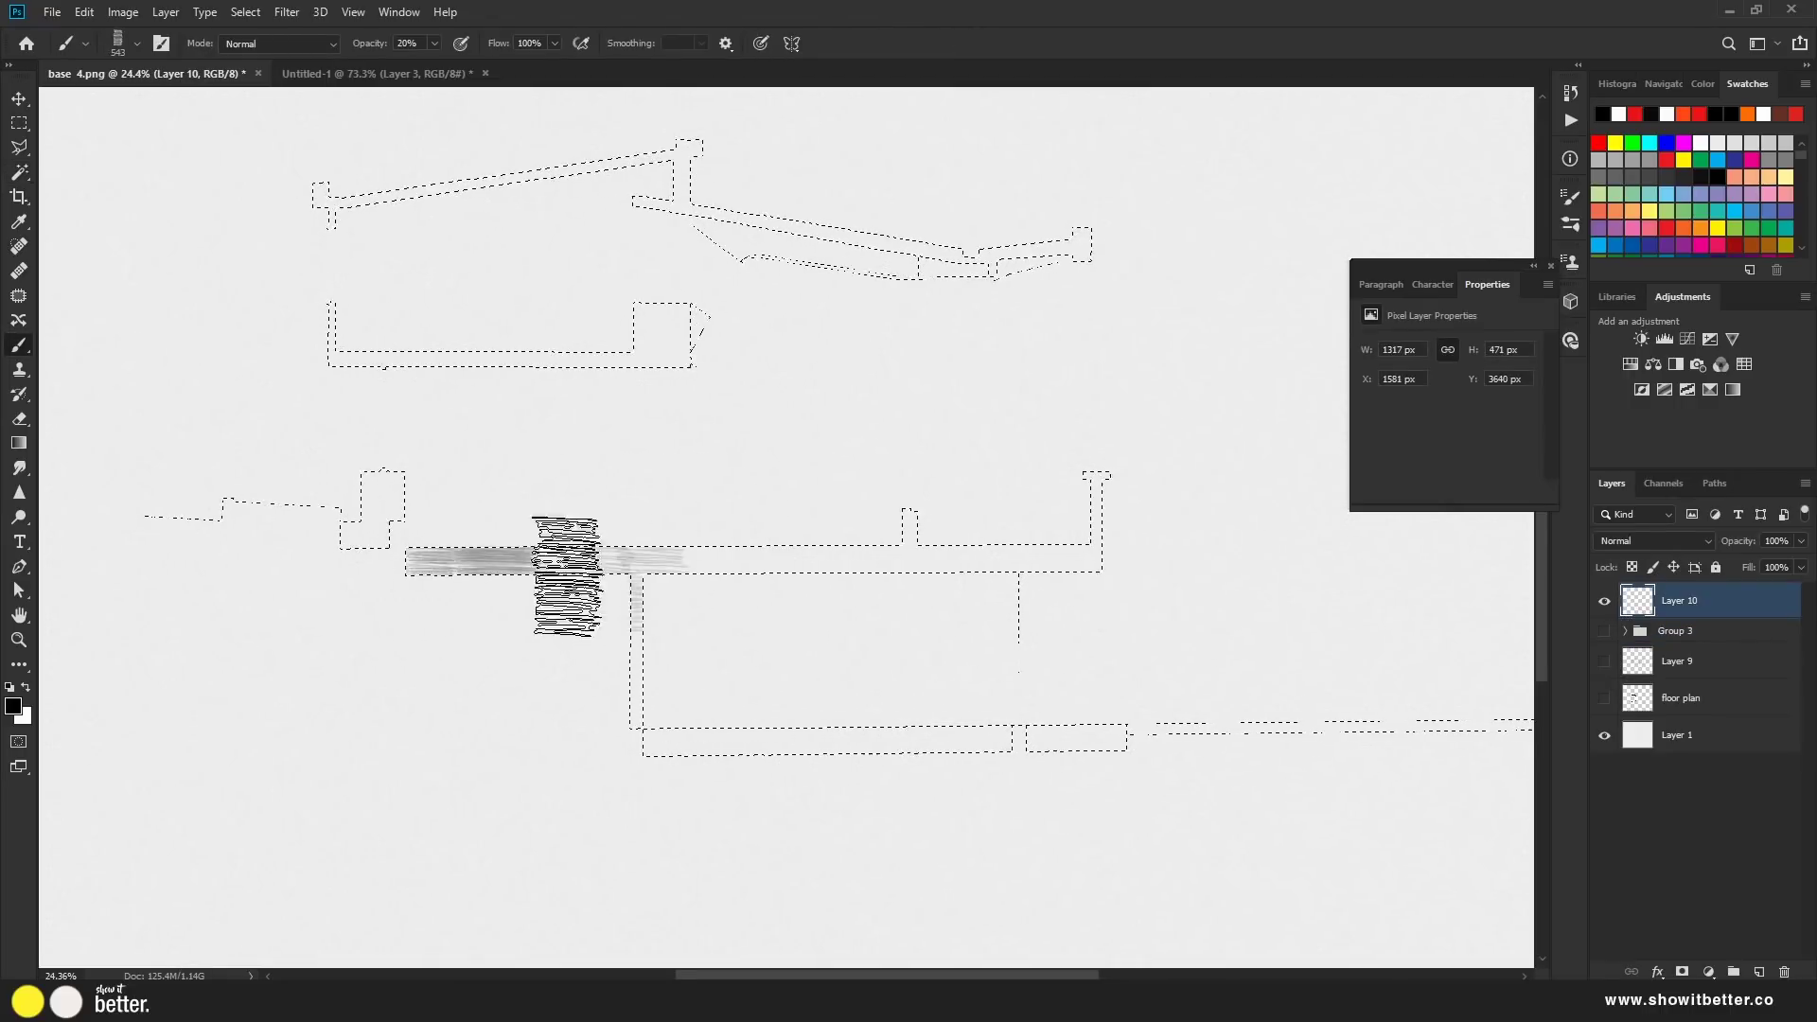
Try hatching the selected ground floor slab and the basement wall below it with the line brush
{"action": "scroll", "coordinate": [563, 568], "scroll_direction": "up", "scroll_amount": 10}
{"action": "left_click_drag", "start_coordinate": [798, 559], "coordinate": [1002, 577]}
{"action": "left_click", "coordinate": [779, 687]}
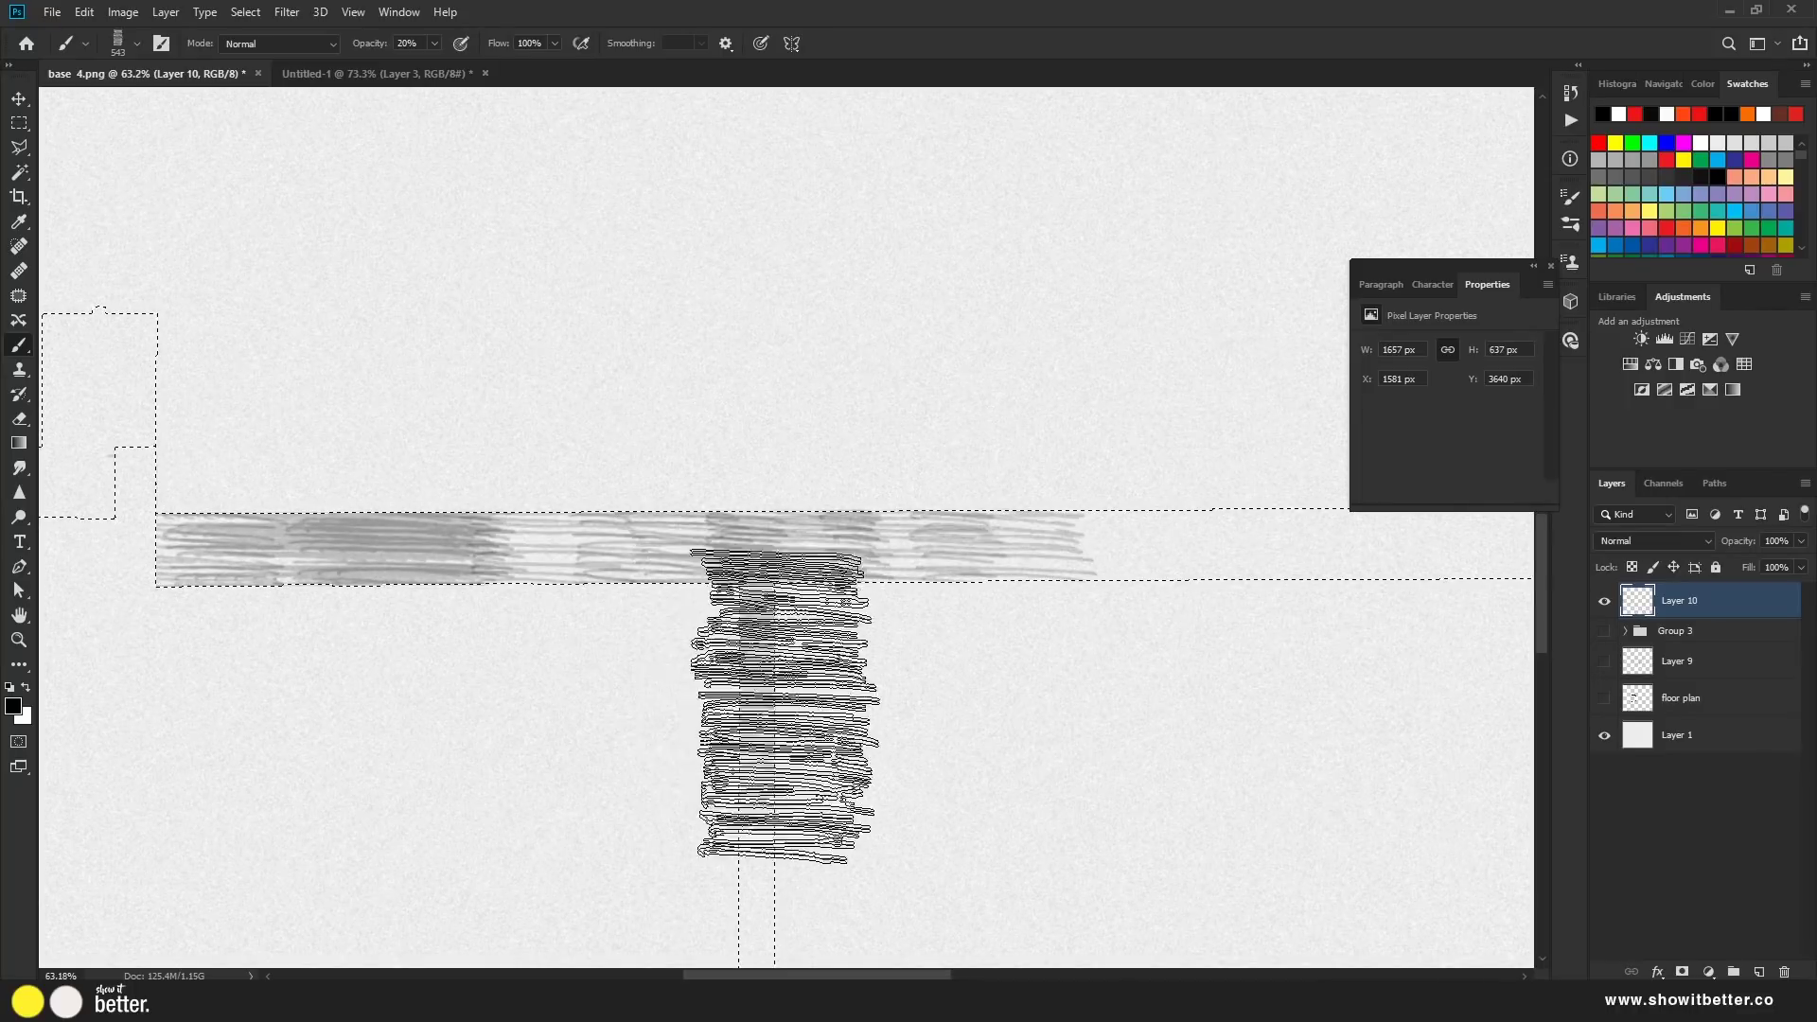
{"action": "scroll", "coordinate": [785, 705], "scroll_direction": "down", "scroll_amount": 5}
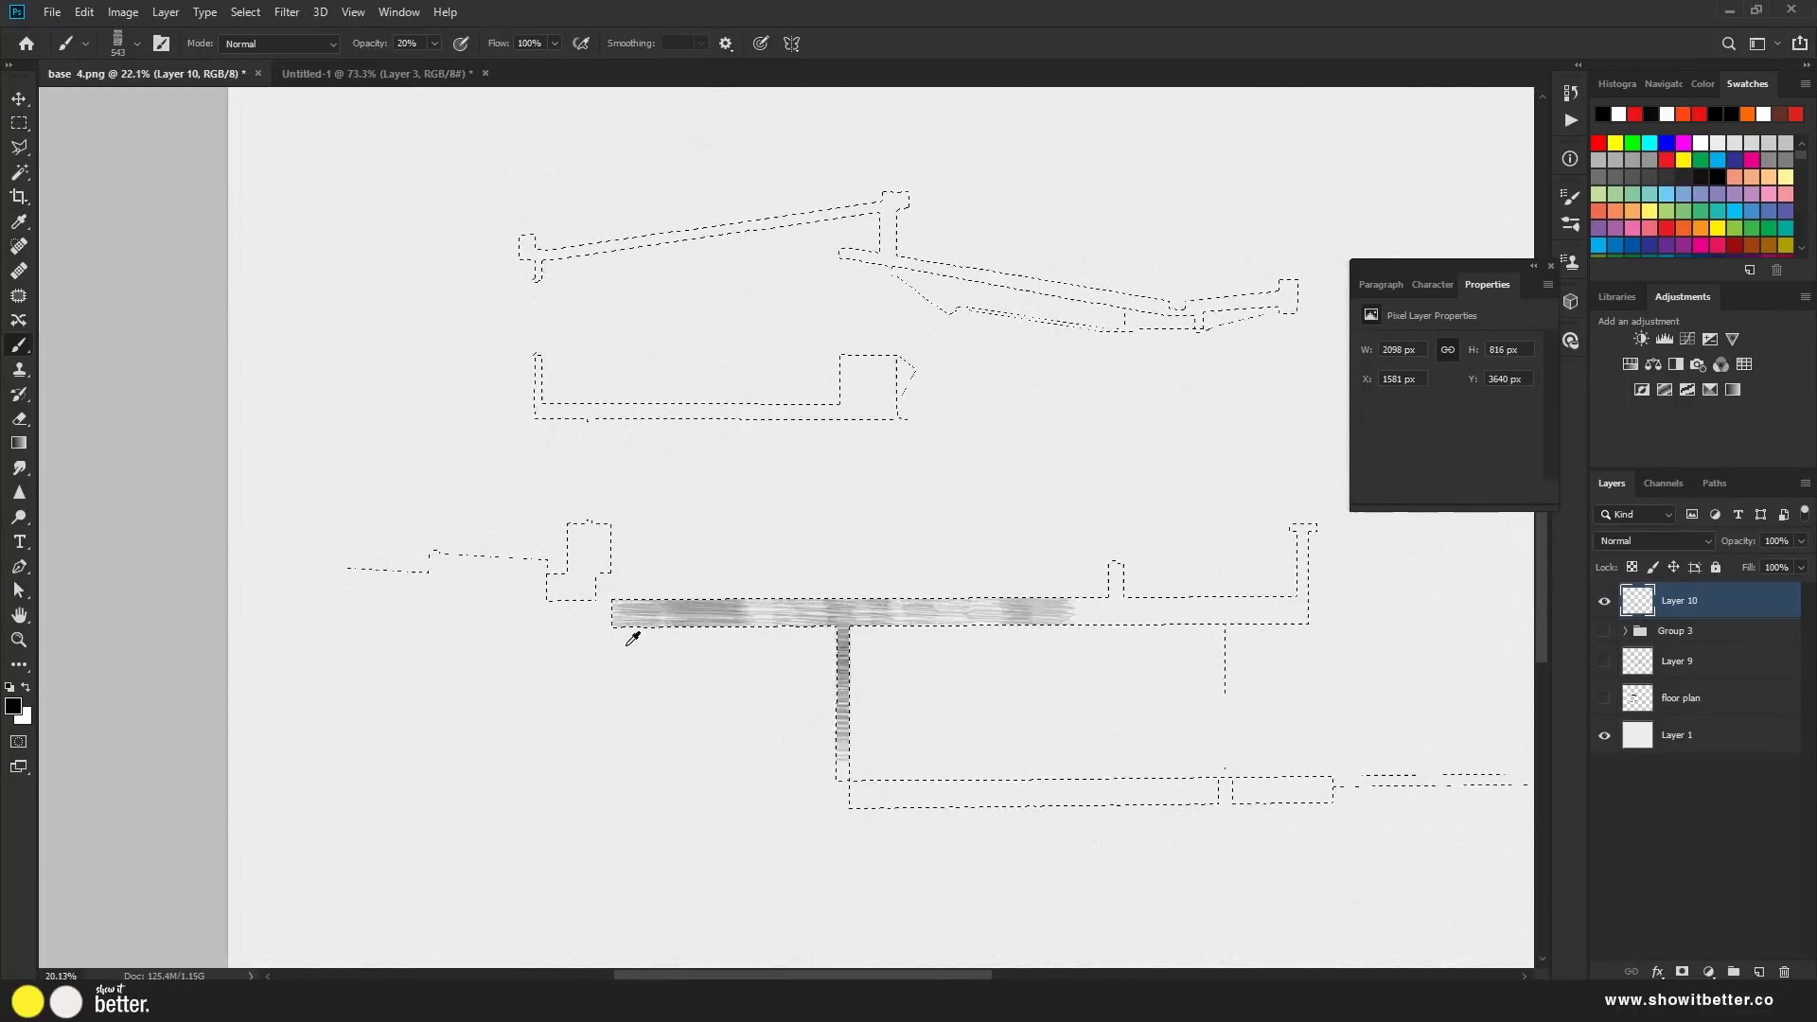
{"action": "scroll", "coordinate": [632, 639], "scroll_direction": "up", "scroll_amount": 1}
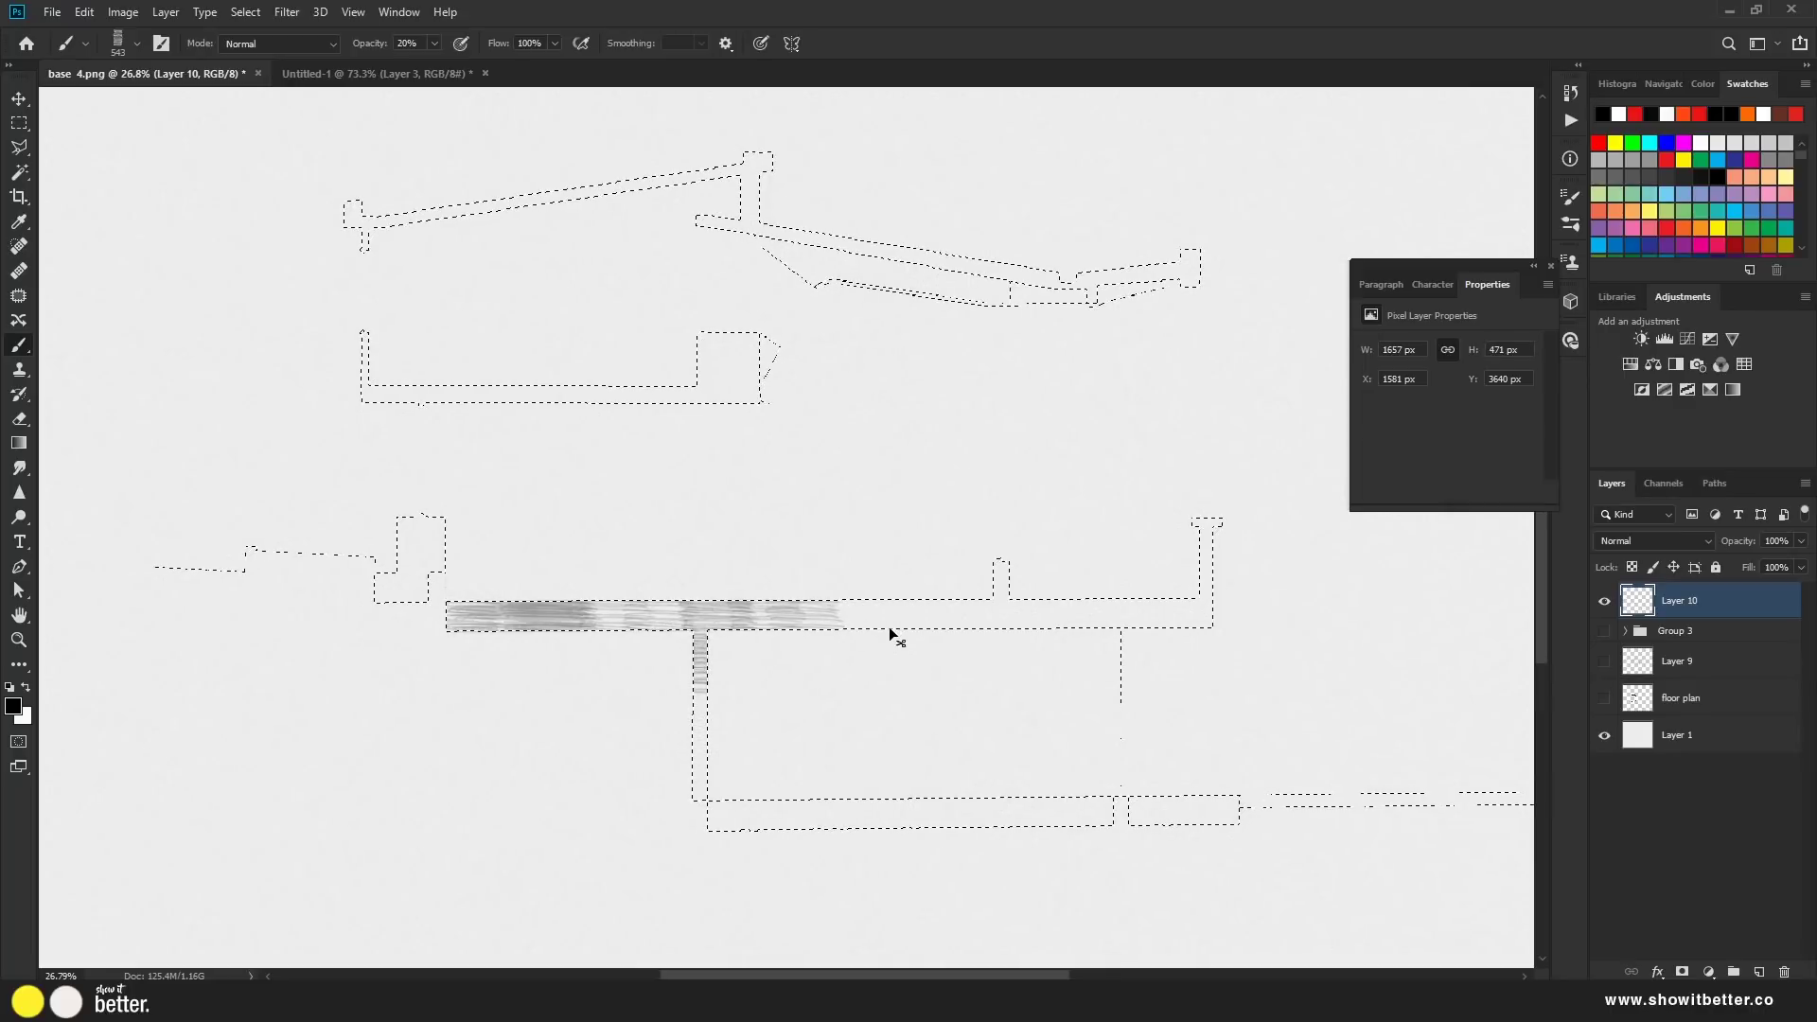
Undo all the hatch strokes on the floor slab and basement wall, leaving Layer 10 empty
{"action": "key", "text": "ctrl+z"}
{"action": "key", "text": "ctrl+z"}
{"action": "key", "text": "ctrl+z"}
{"action": "key", "text": "ctrl+z"}
{"action": "key", "text": "ctrl+z"}
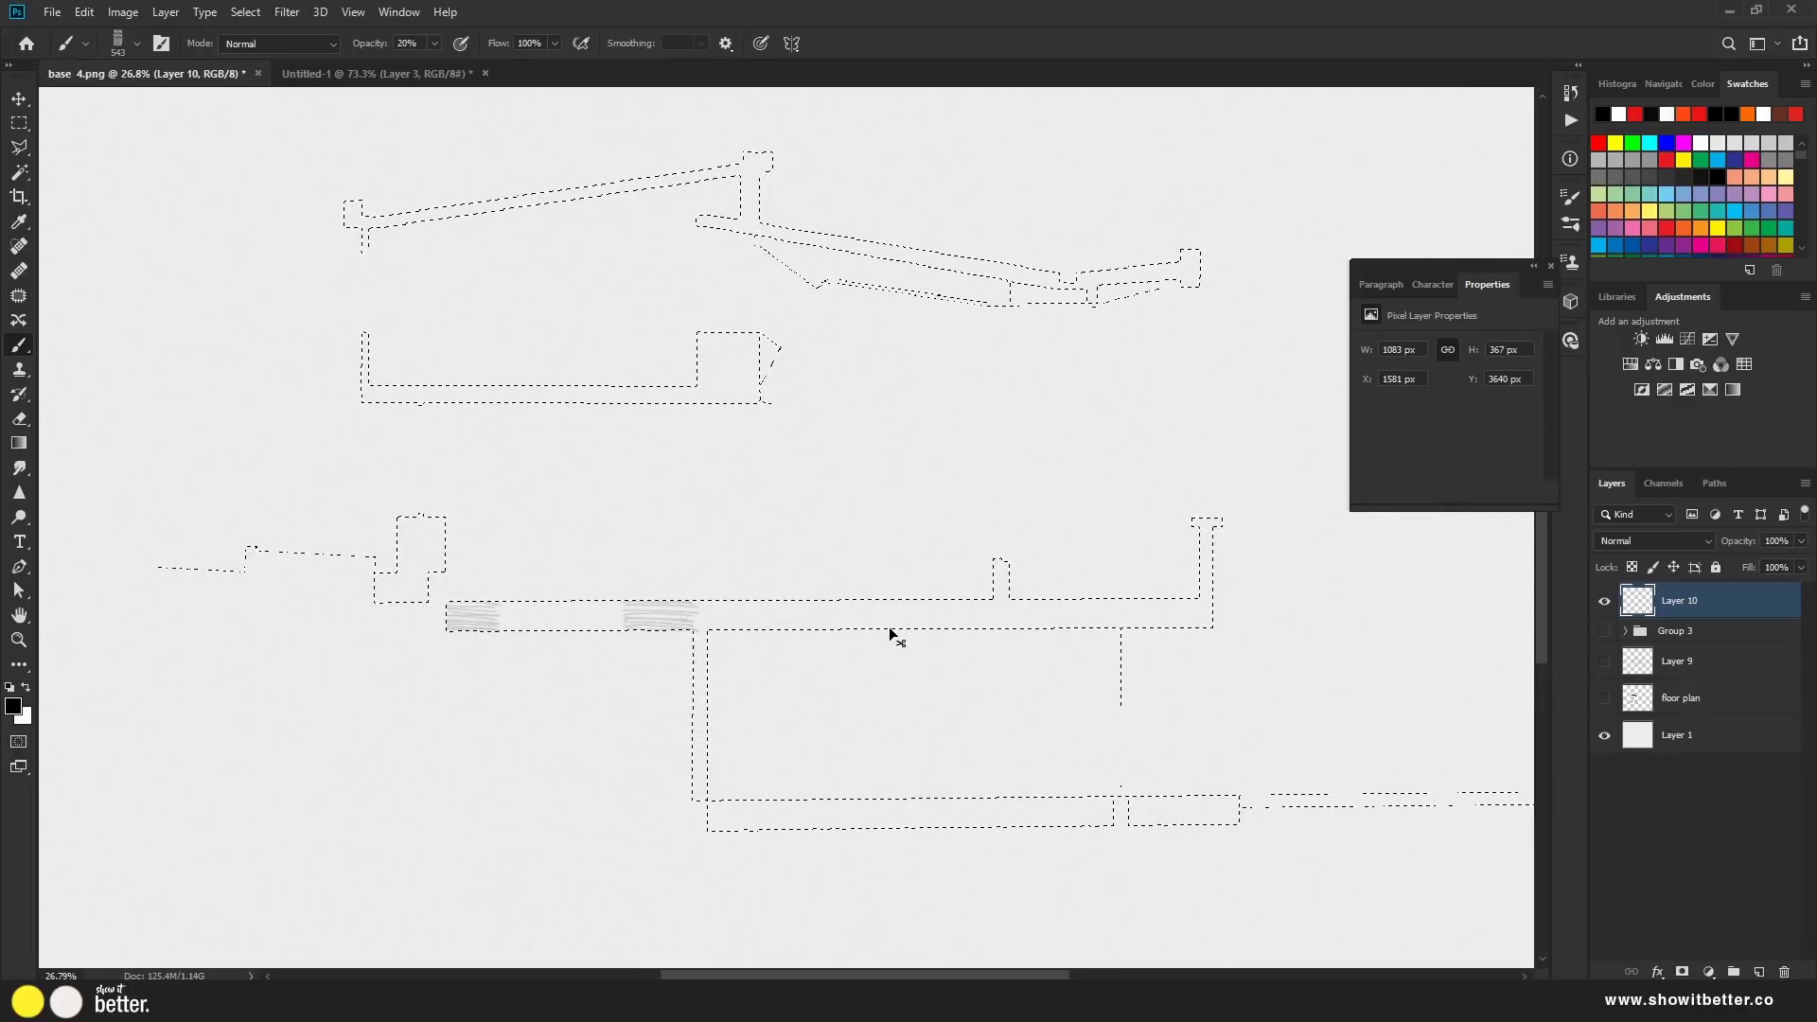
{"action": "scroll", "coordinate": [663, 662], "scroll_direction": "up", "scroll_amount": 2}
{"action": "key", "text": "ctrl+shift+z"}
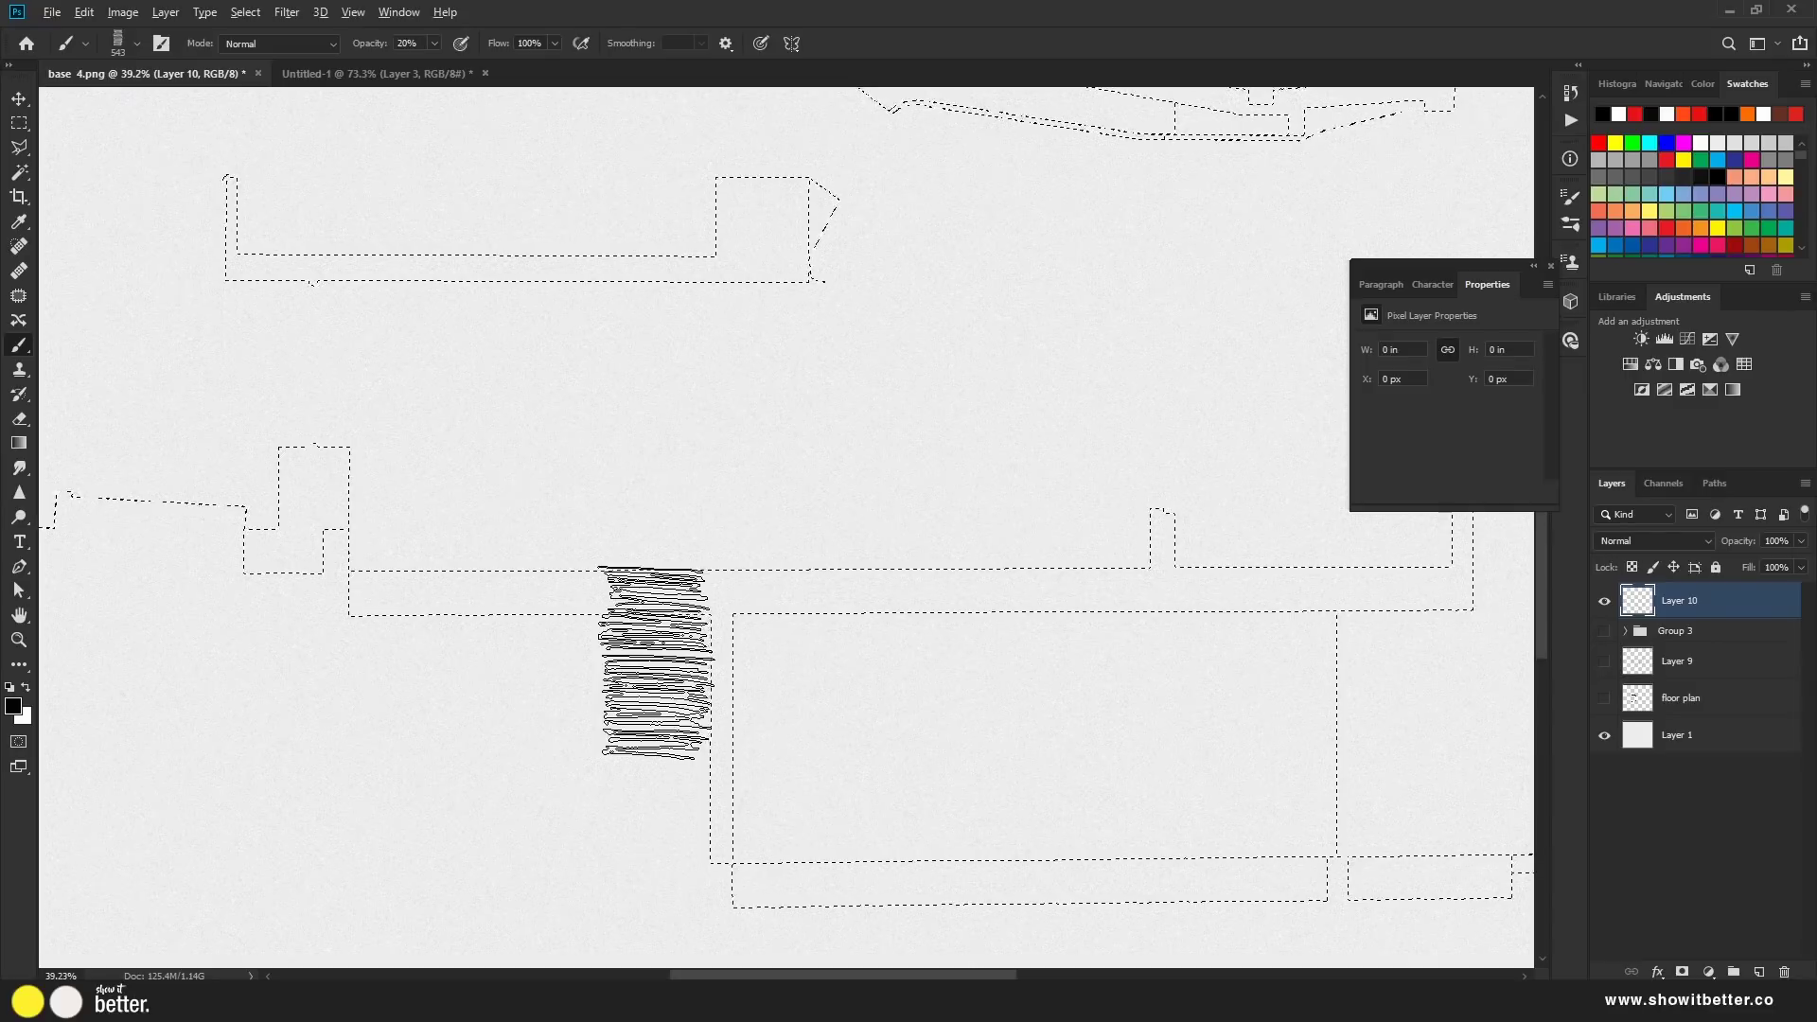
{"action": "key", "text": "ctrl+z"}
{"action": "scroll", "coordinate": [661, 657], "scroll_direction": "down", "scroll_amount": 2}
{"action": "scroll", "coordinate": [697, 572], "scroll_direction": "up", "scroll_amount": 1}
{"action": "key", "text": "ctrl+shift+z"}
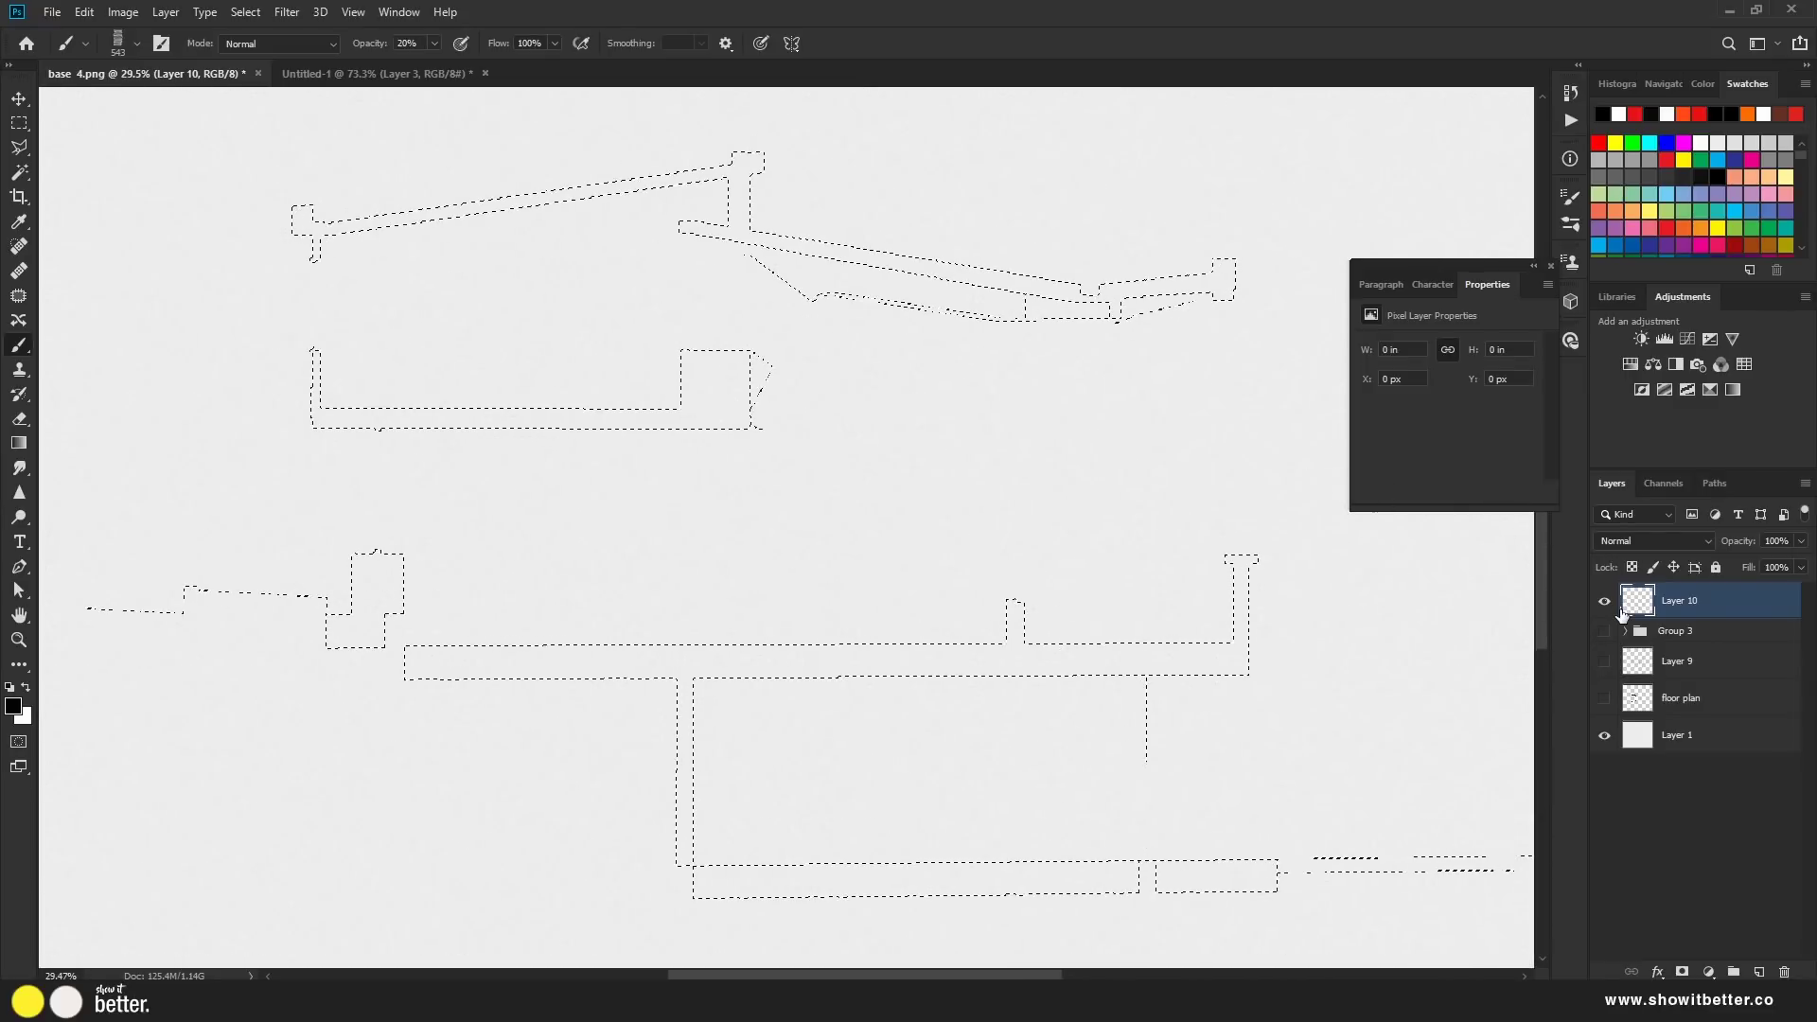
Show Group 3 again and invert the selection so the areas outside the black section cuts can be painted
{"action": "left_click", "coordinate": [1604, 631]}
{"action": "key", "text": "ctrl+shift+z"}
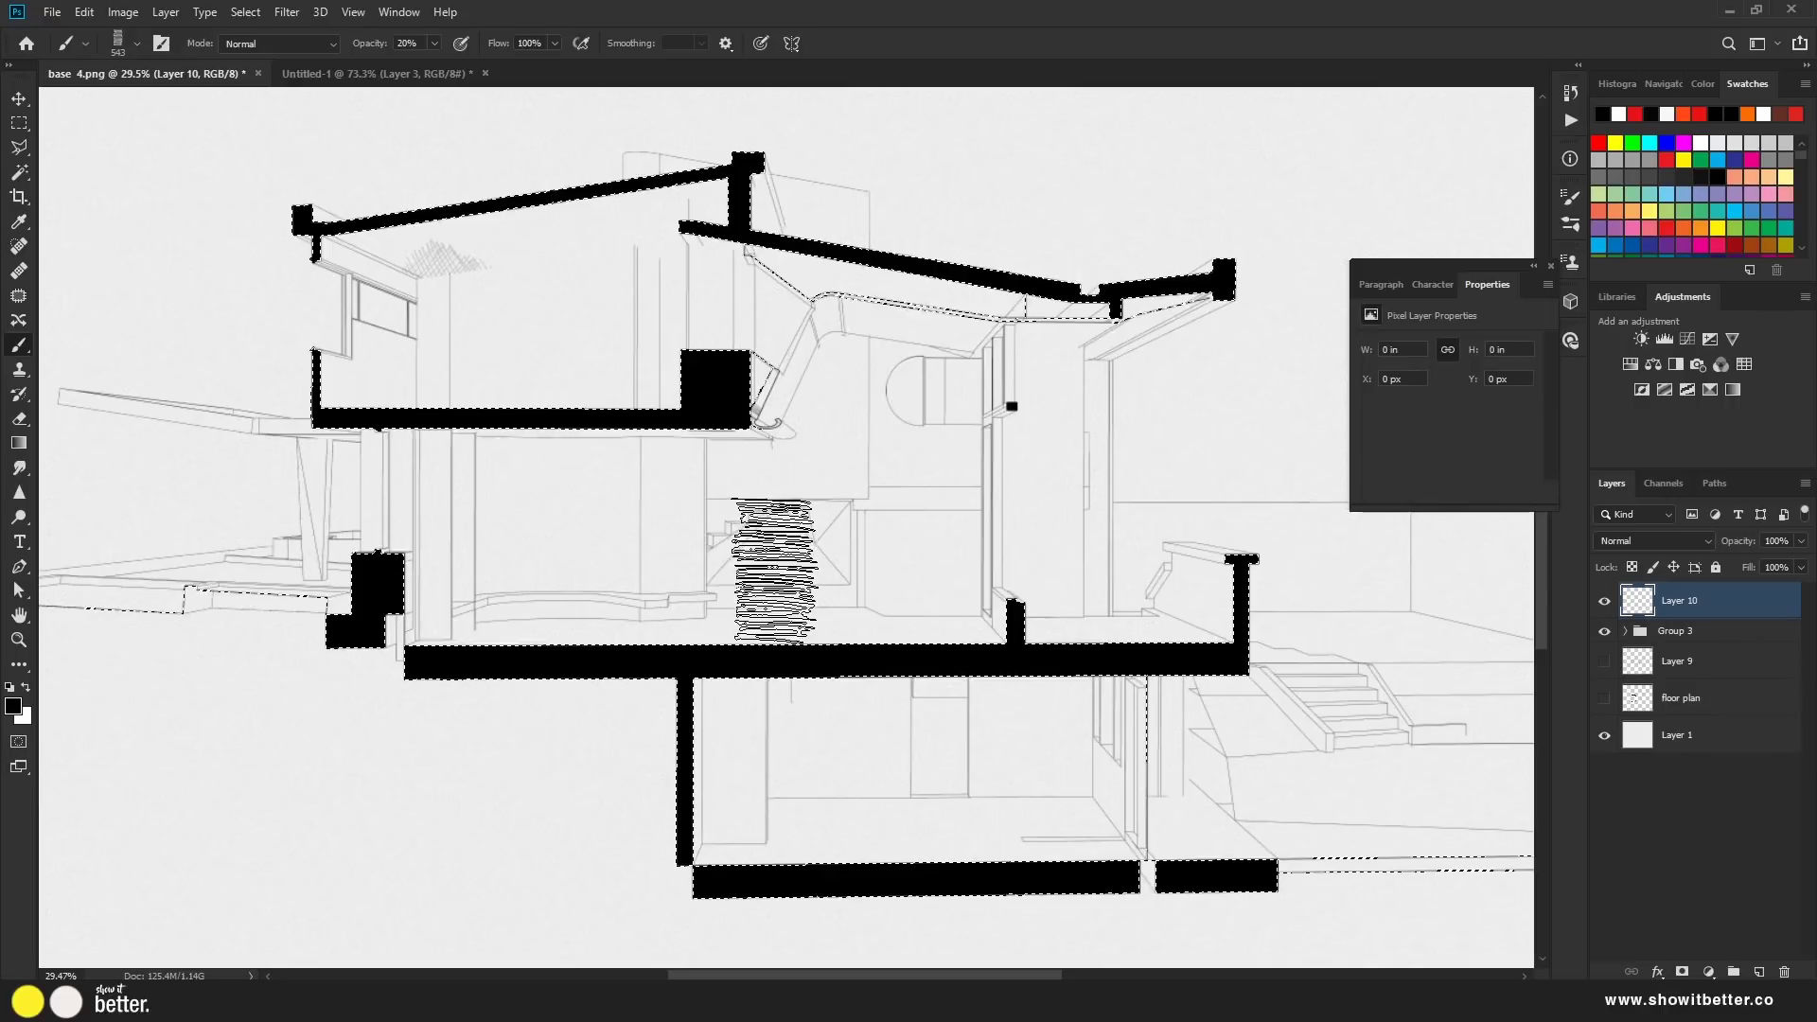
{"action": "key", "text": "ctrl+shift+z"}
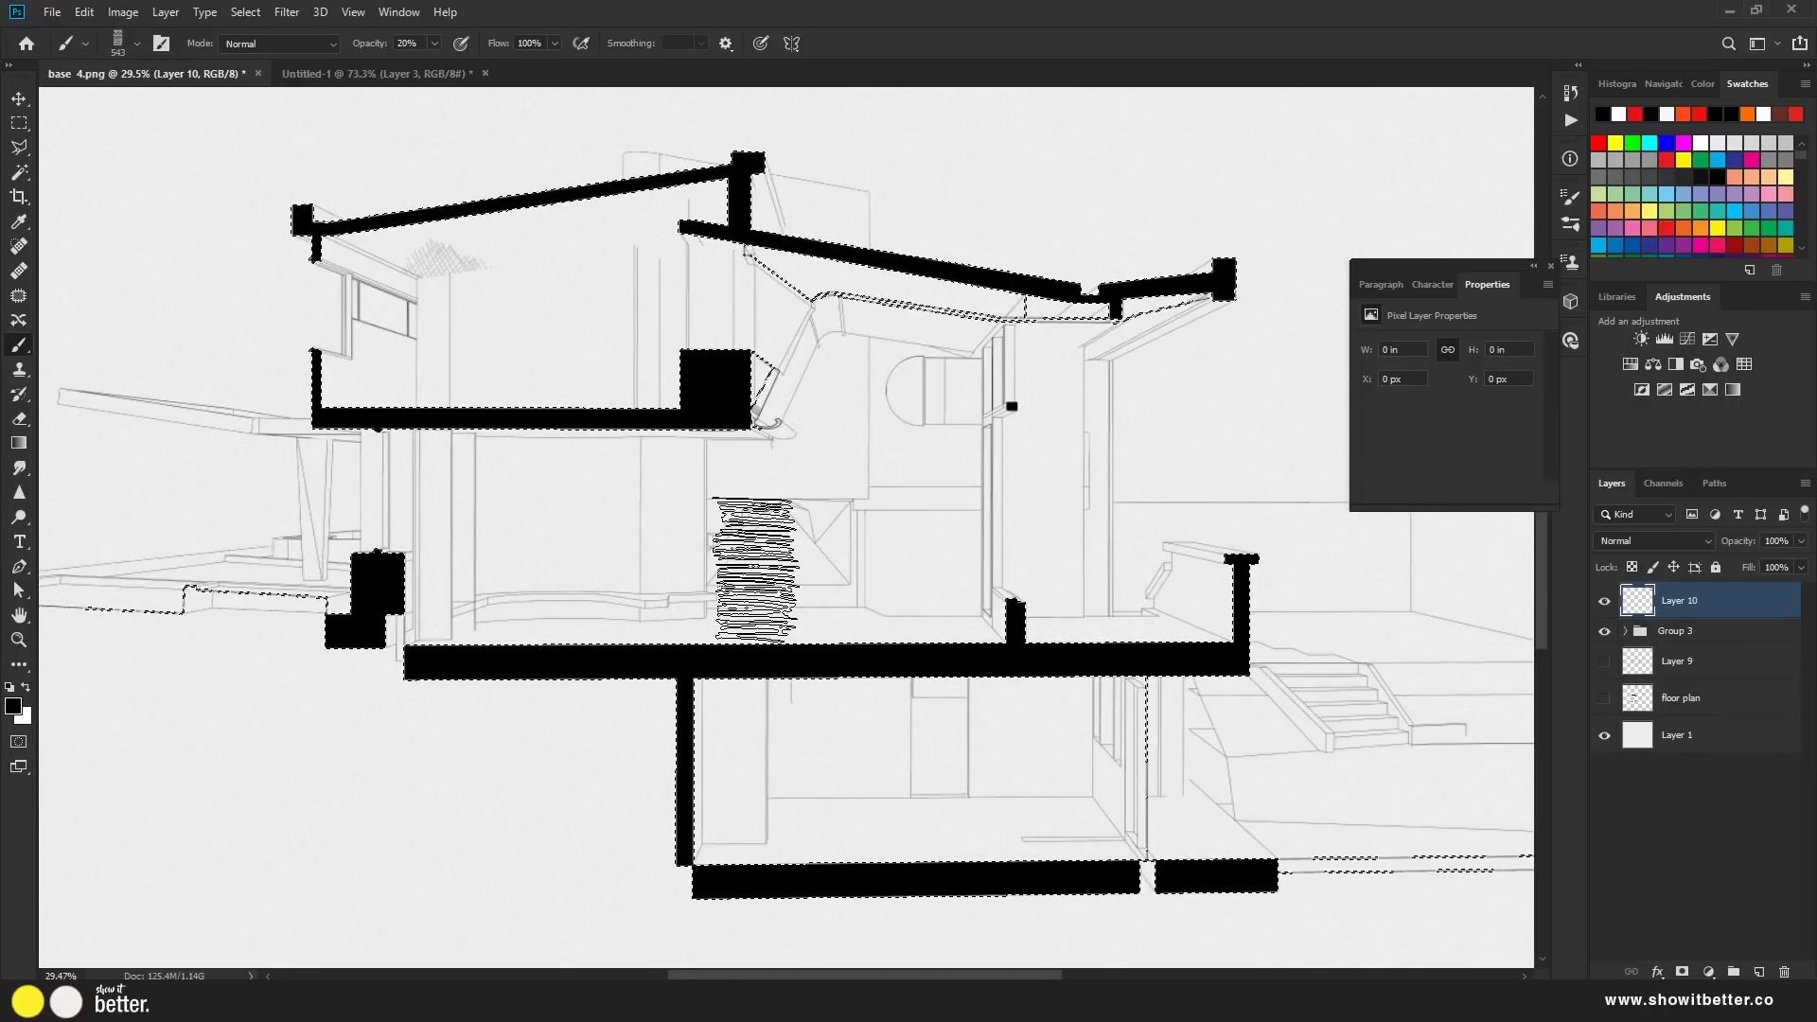
Hatch the back wall of the middle-floor room from the staircase to the outer wall with the line brush
{"action": "left_click", "coordinate": [733, 499]}
{"action": "left_click", "coordinate": [627, 505]}
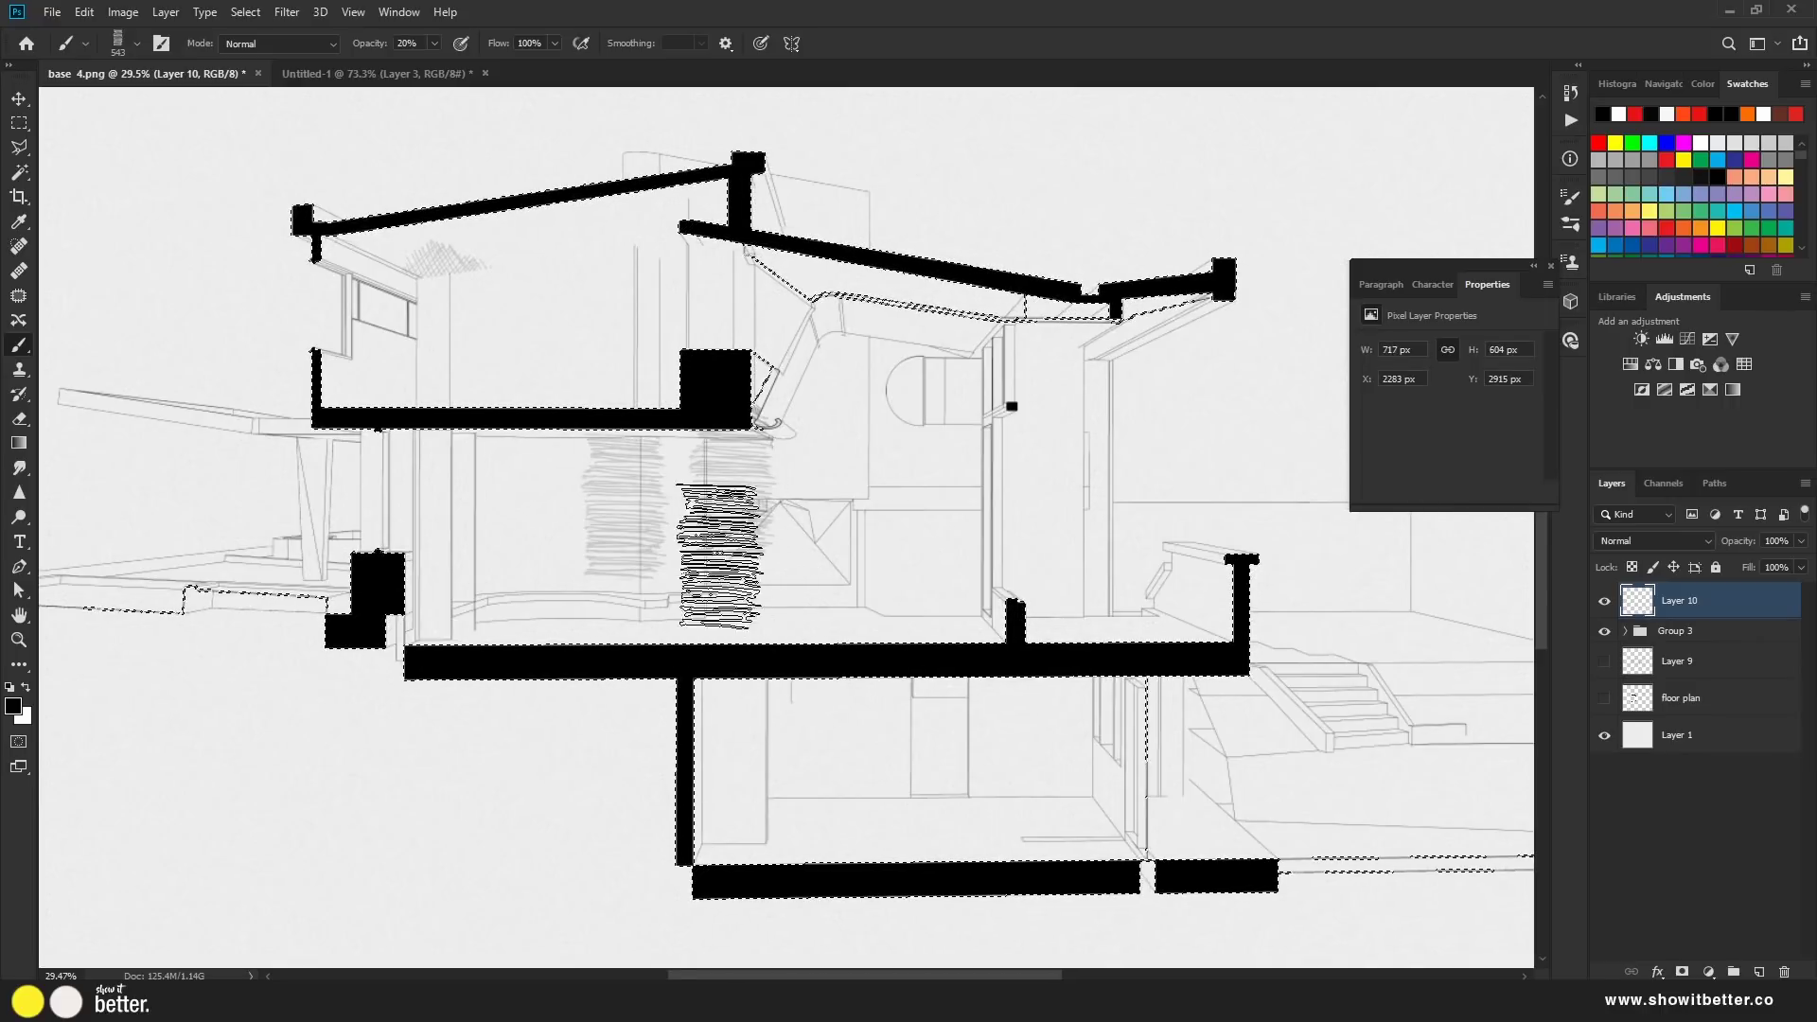
{"action": "left_click", "coordinate": [706, 505]}
{"action": "left_click", "coordinate": [626, 475]}
{"action": "left_click", "coordinate": [469, 528]}
{"action": "left_click", "coordinate": [455, 506]}
{"action": "left_click", "coordinate": [534, 502]}
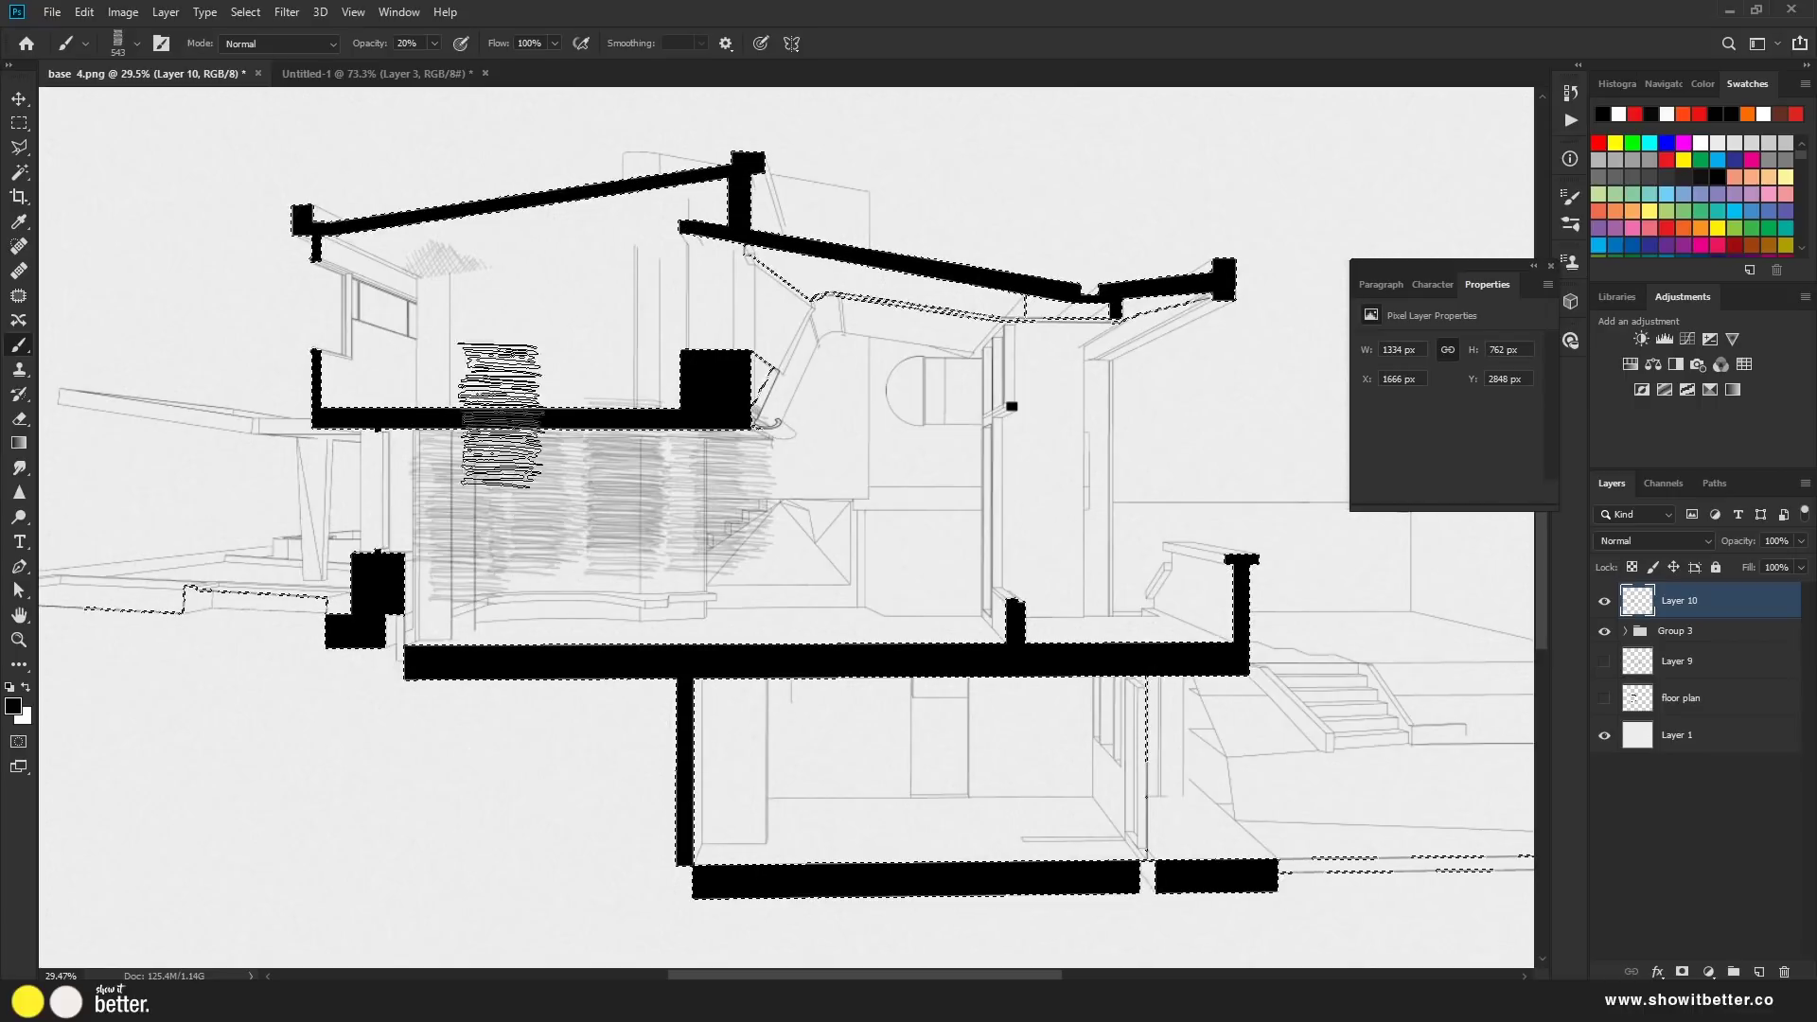
Hatch the upper-floor room under the sloped roof with overlapping strokes of the line brush
{"action": "key", "text": "ctrl+shift+z"}
{"action": "key", "text": "ctrl+shift+z"}
{"action": "key", "text": "ctrl+shift+z"}
{"action": "key", "text": "ctrl+shift+z"}
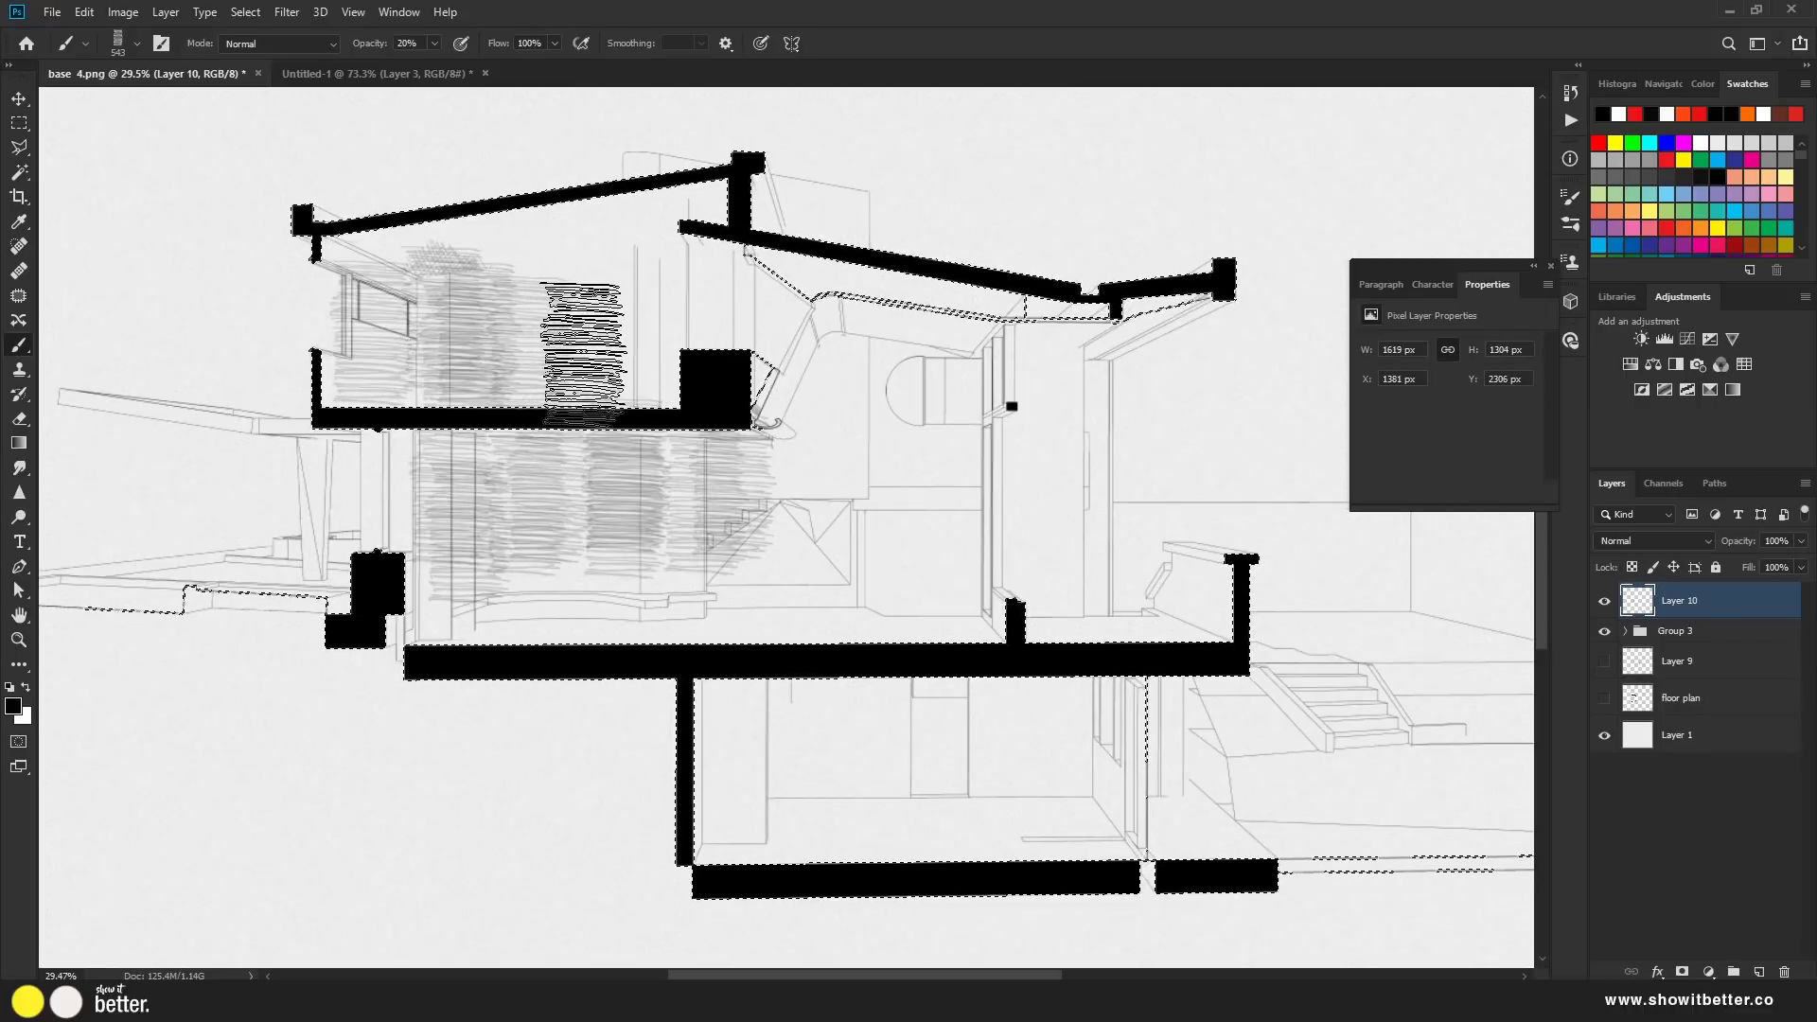
{"action": "key", "text": "ctrl+shift+z"}
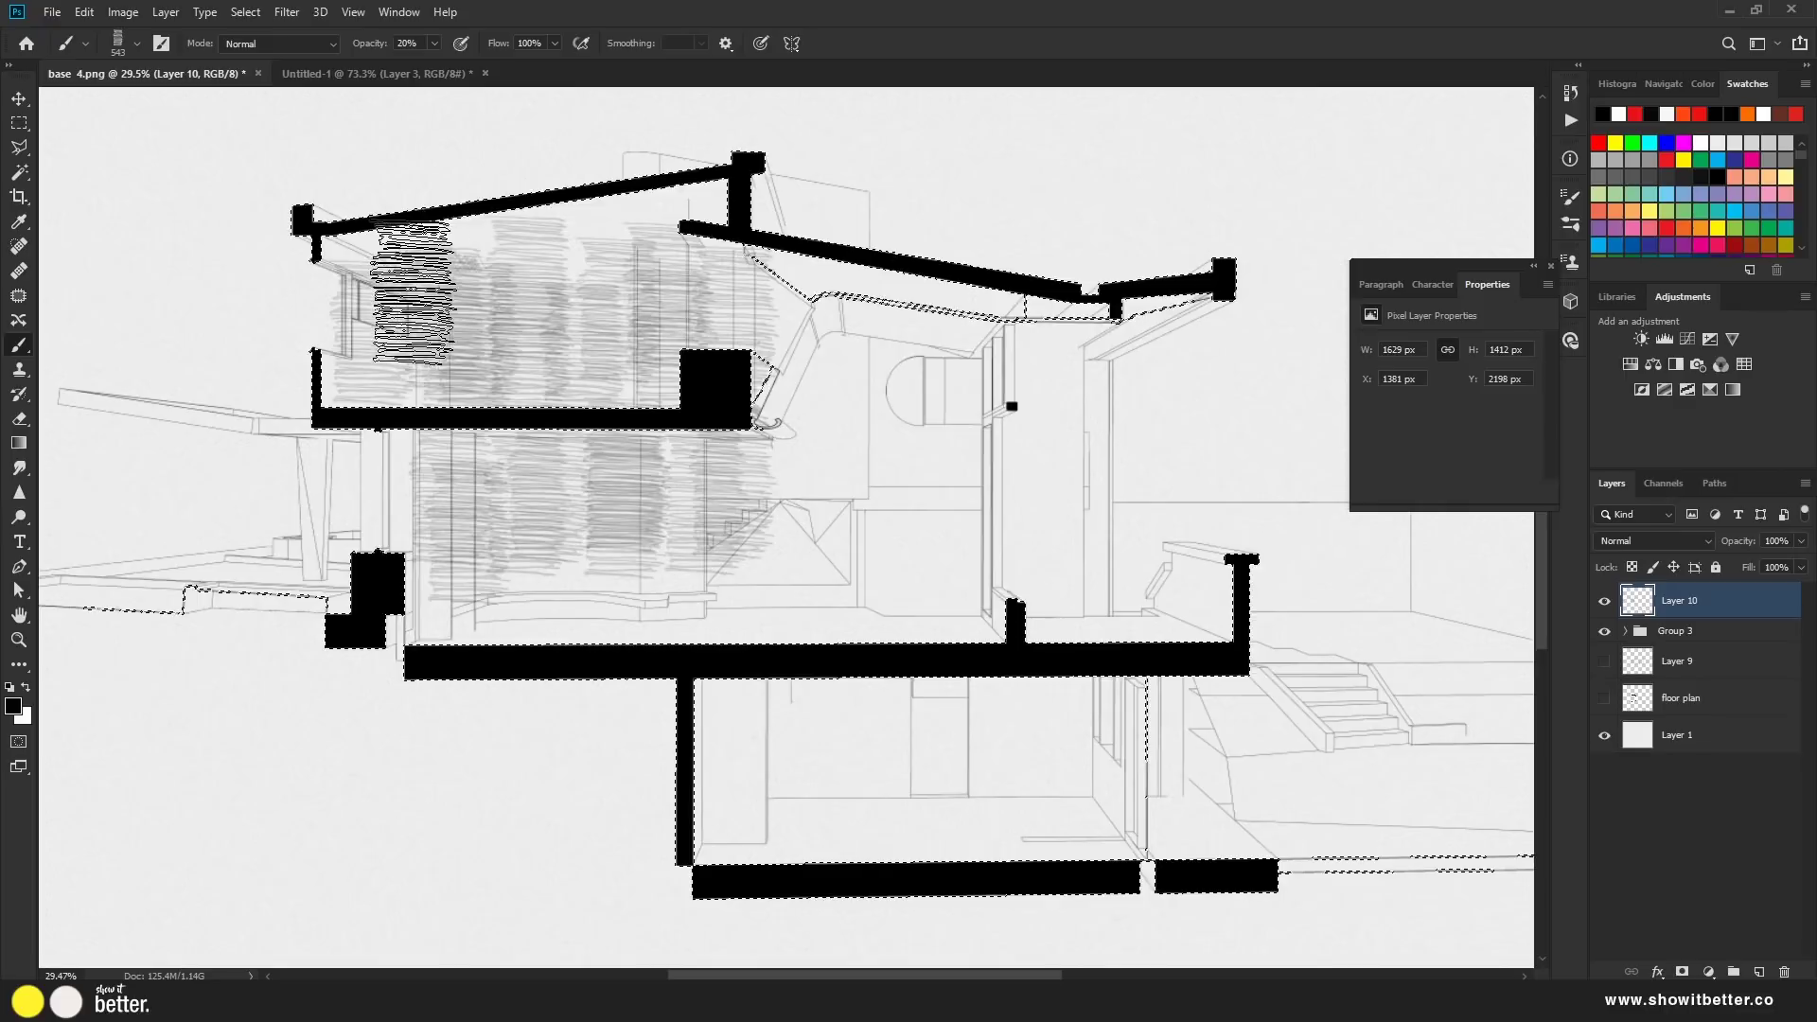
{"action": "key", "text": "ctrl+shift+z"}
{"action": "key", "text": "ctrl+shift+z"}
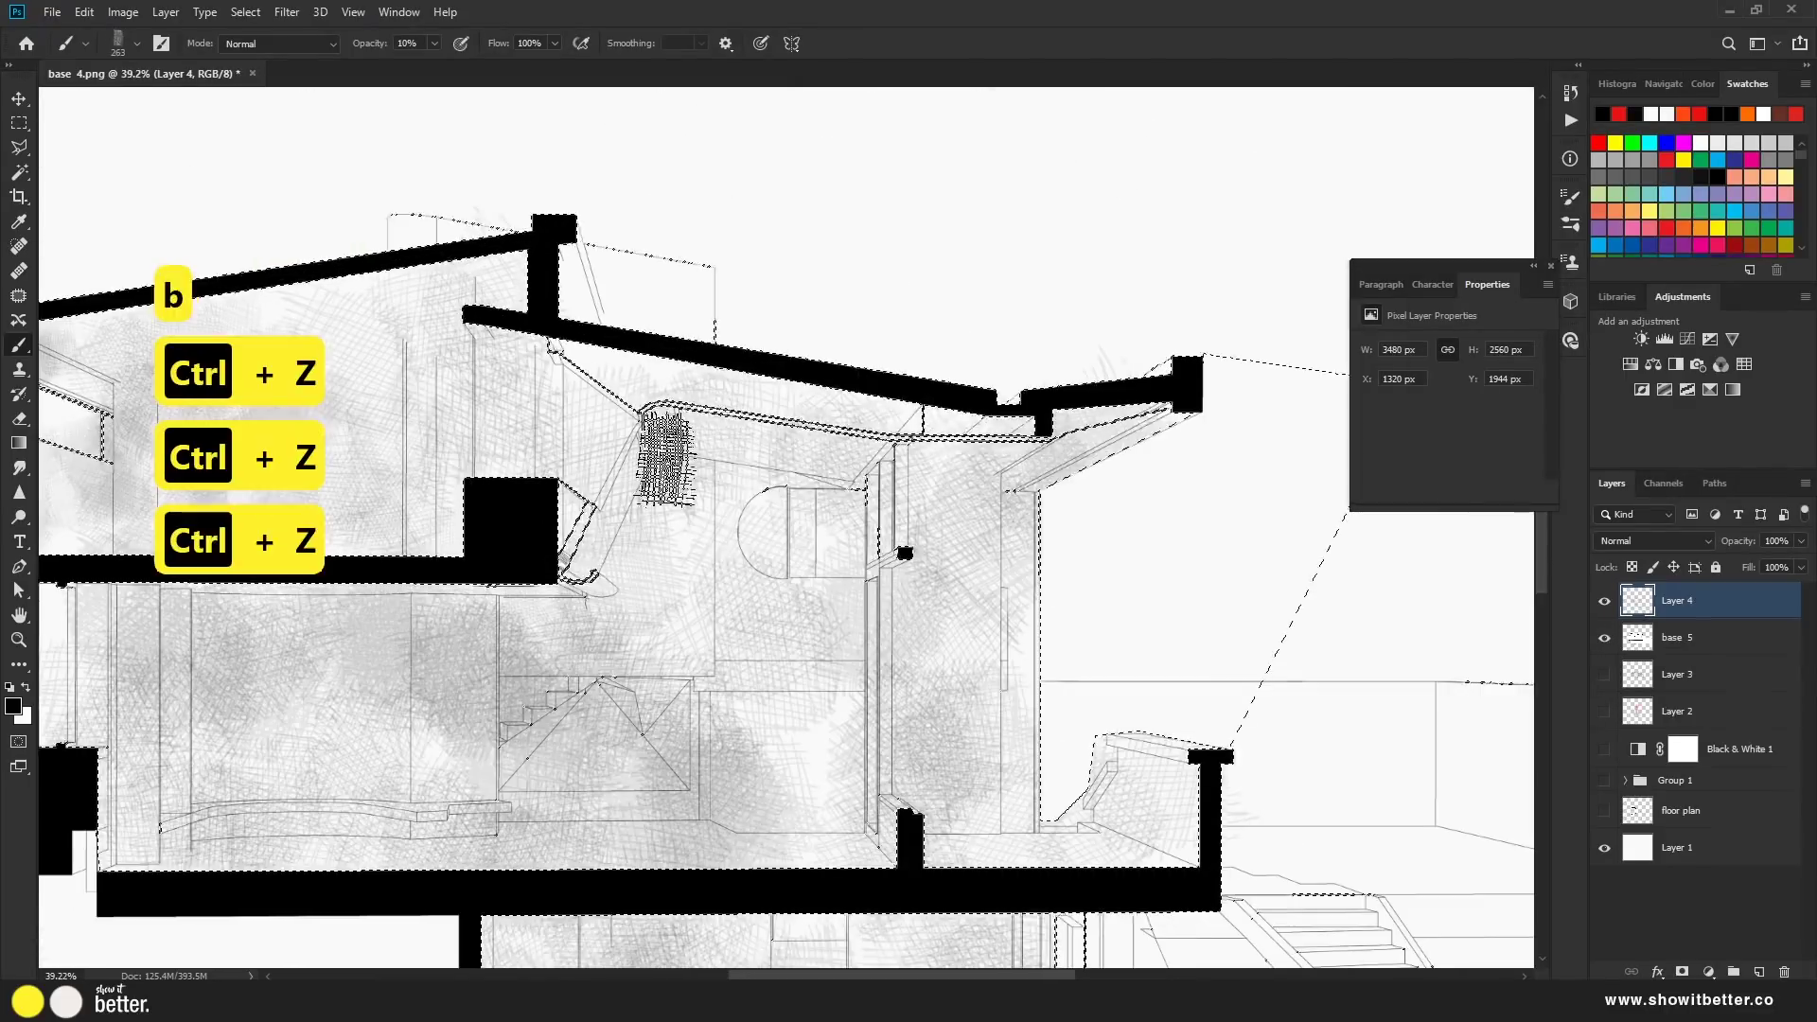
Darken the section's rooms on Layer 4 with the crosshatch brush at 20% opacity, and clear the selection
{"action": "key", "text": "2"}
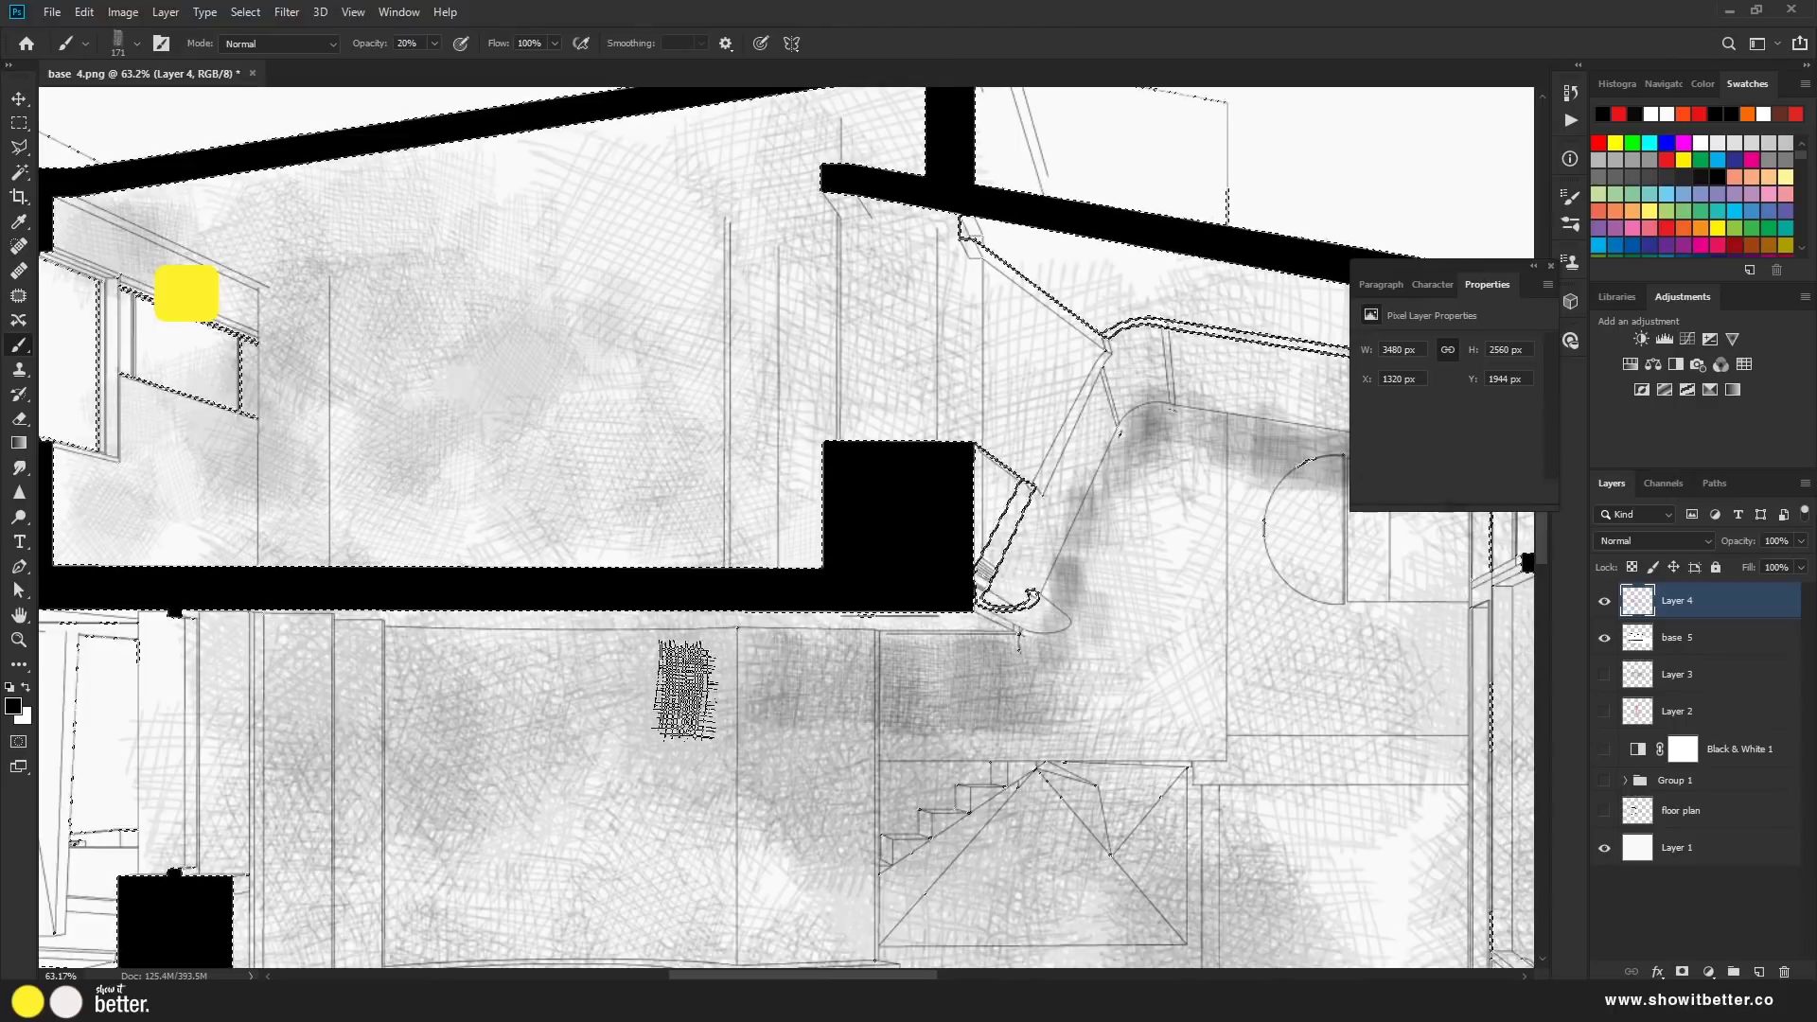
{"action": "right_click", "coordinate": [447, 674]}
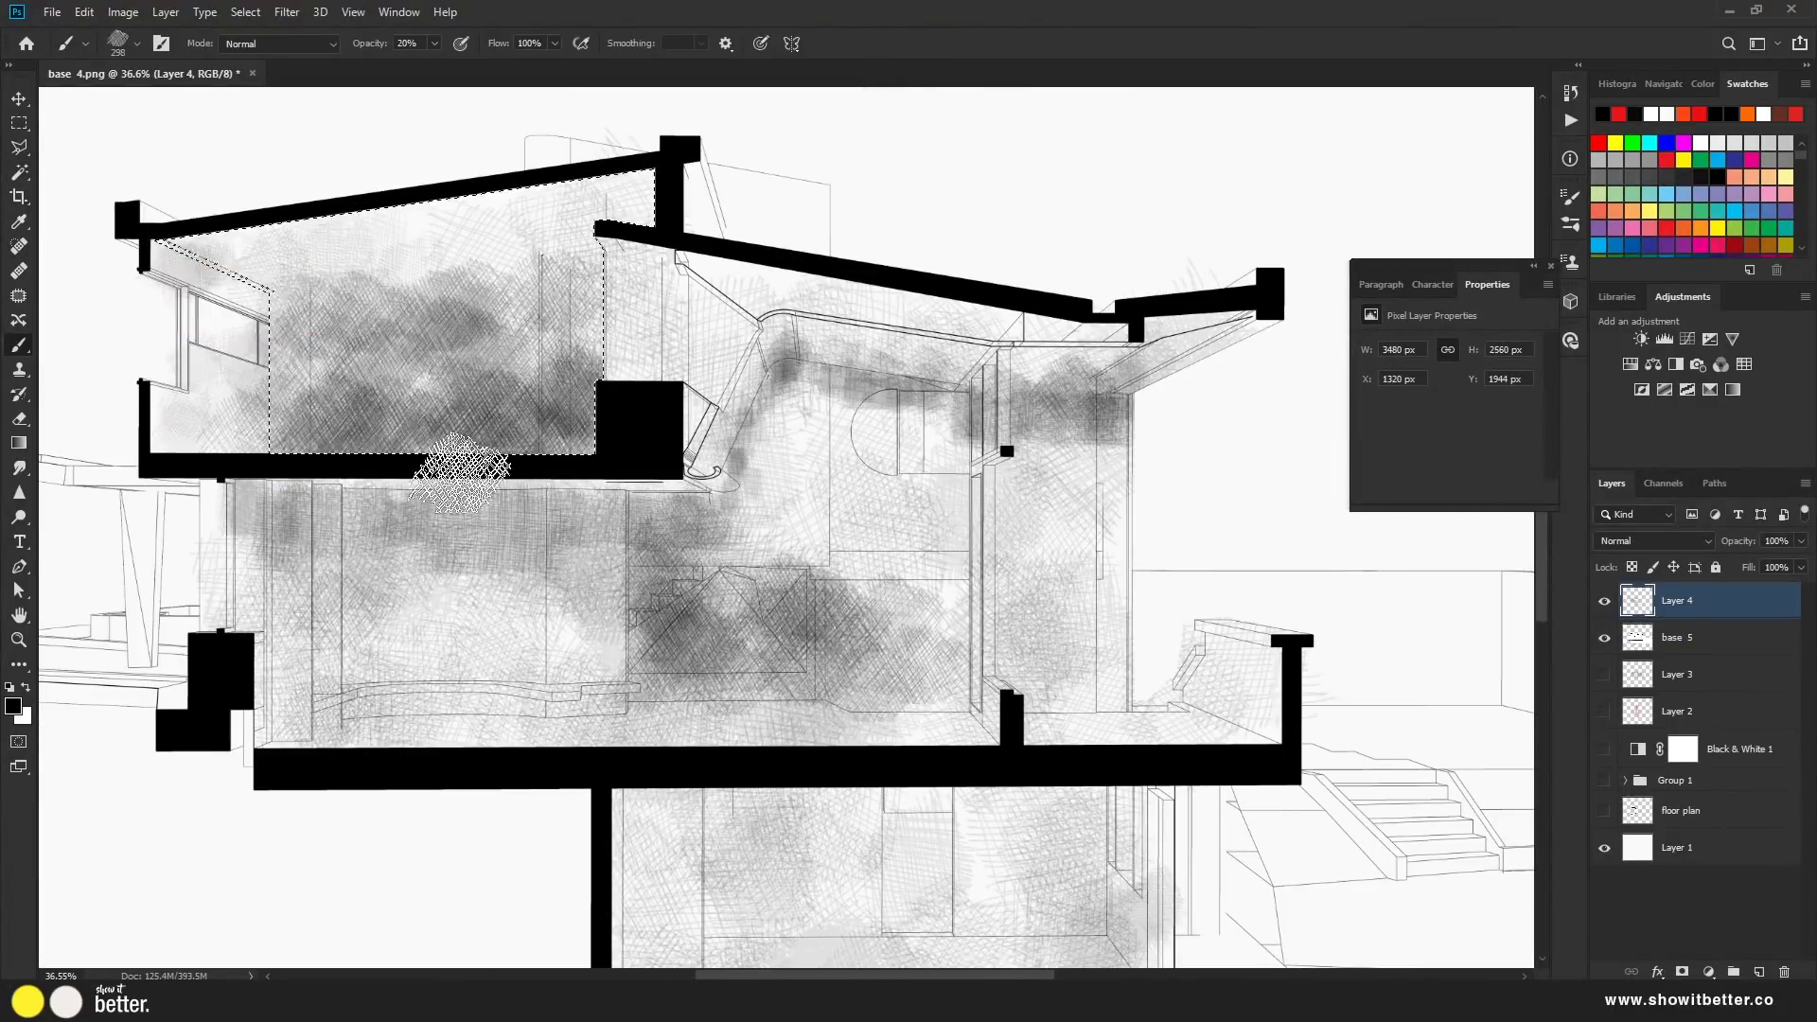
{"action": "key", "text": "w"}
{"action": "key", "text": "ctrl+d"}
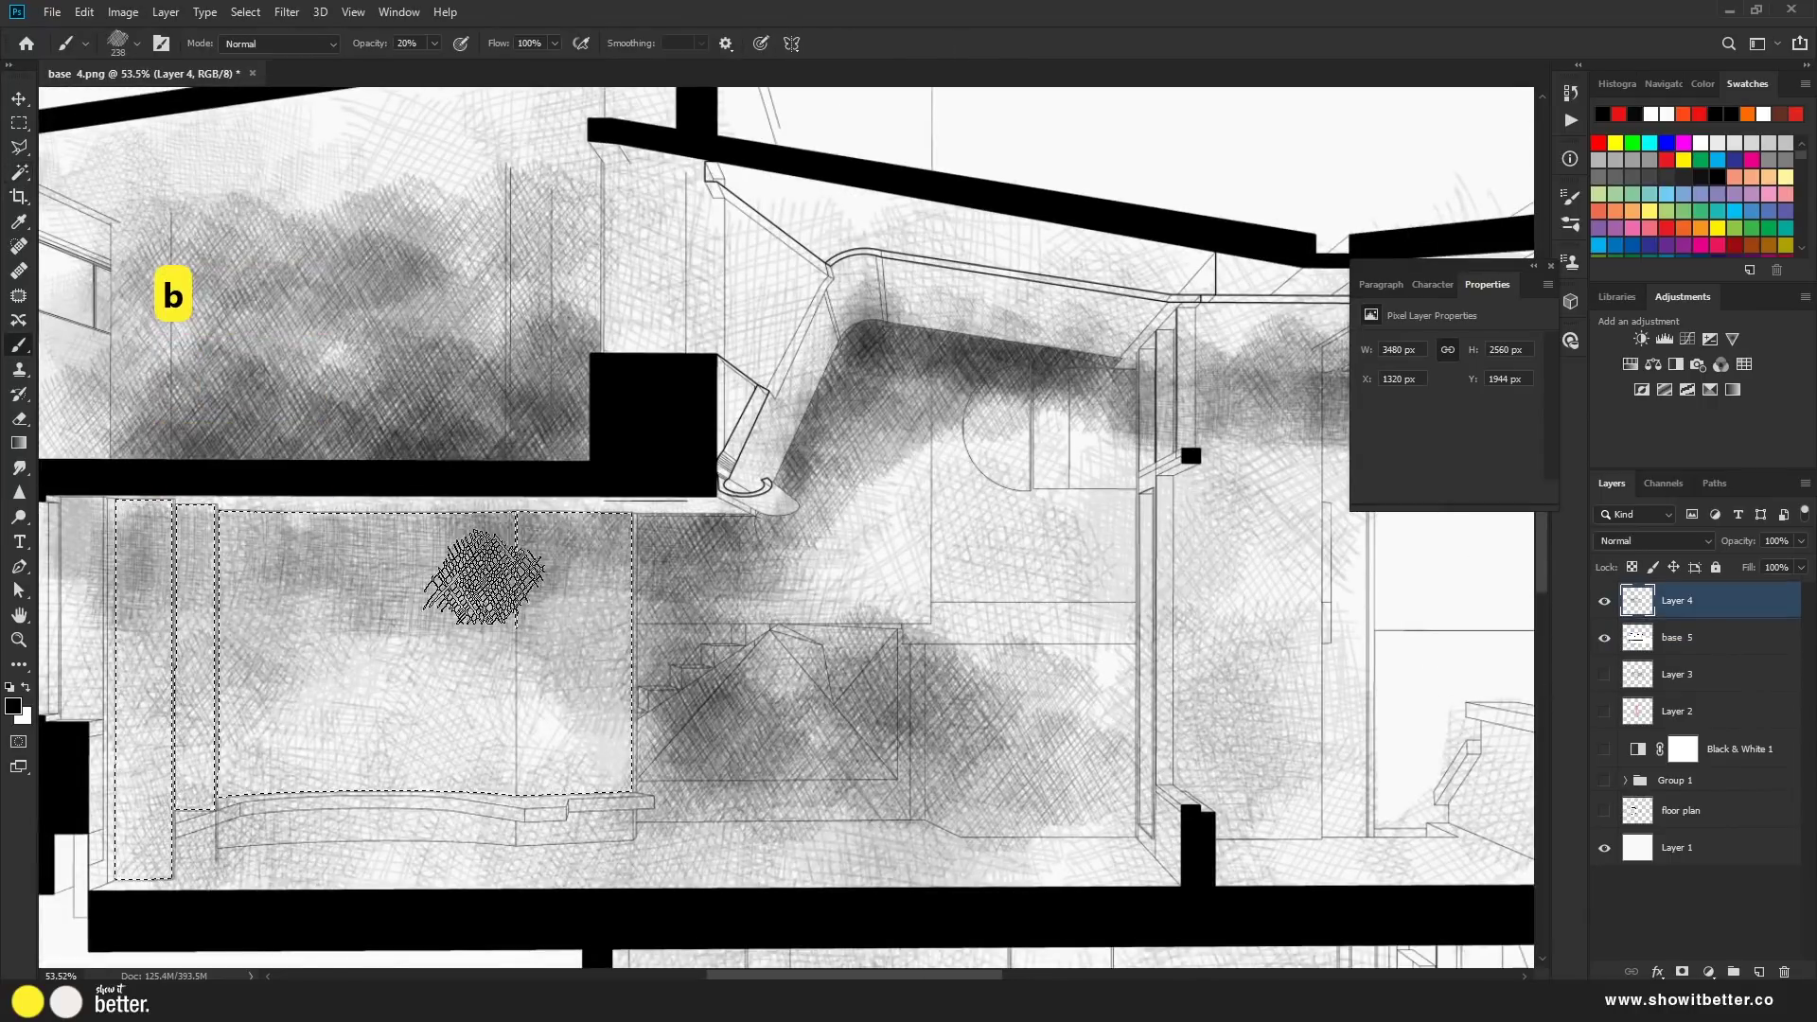
Undo the latest changes and outline the upper room's sloped ceiling with the Polygonal Lasso
{"action": "key", "text": "ctrl+z"}
{"action": "key", "text": "ctrl+z"}
{"action": "key", "text": "ctrl+z"}
{"action": "key", "text": "l"}
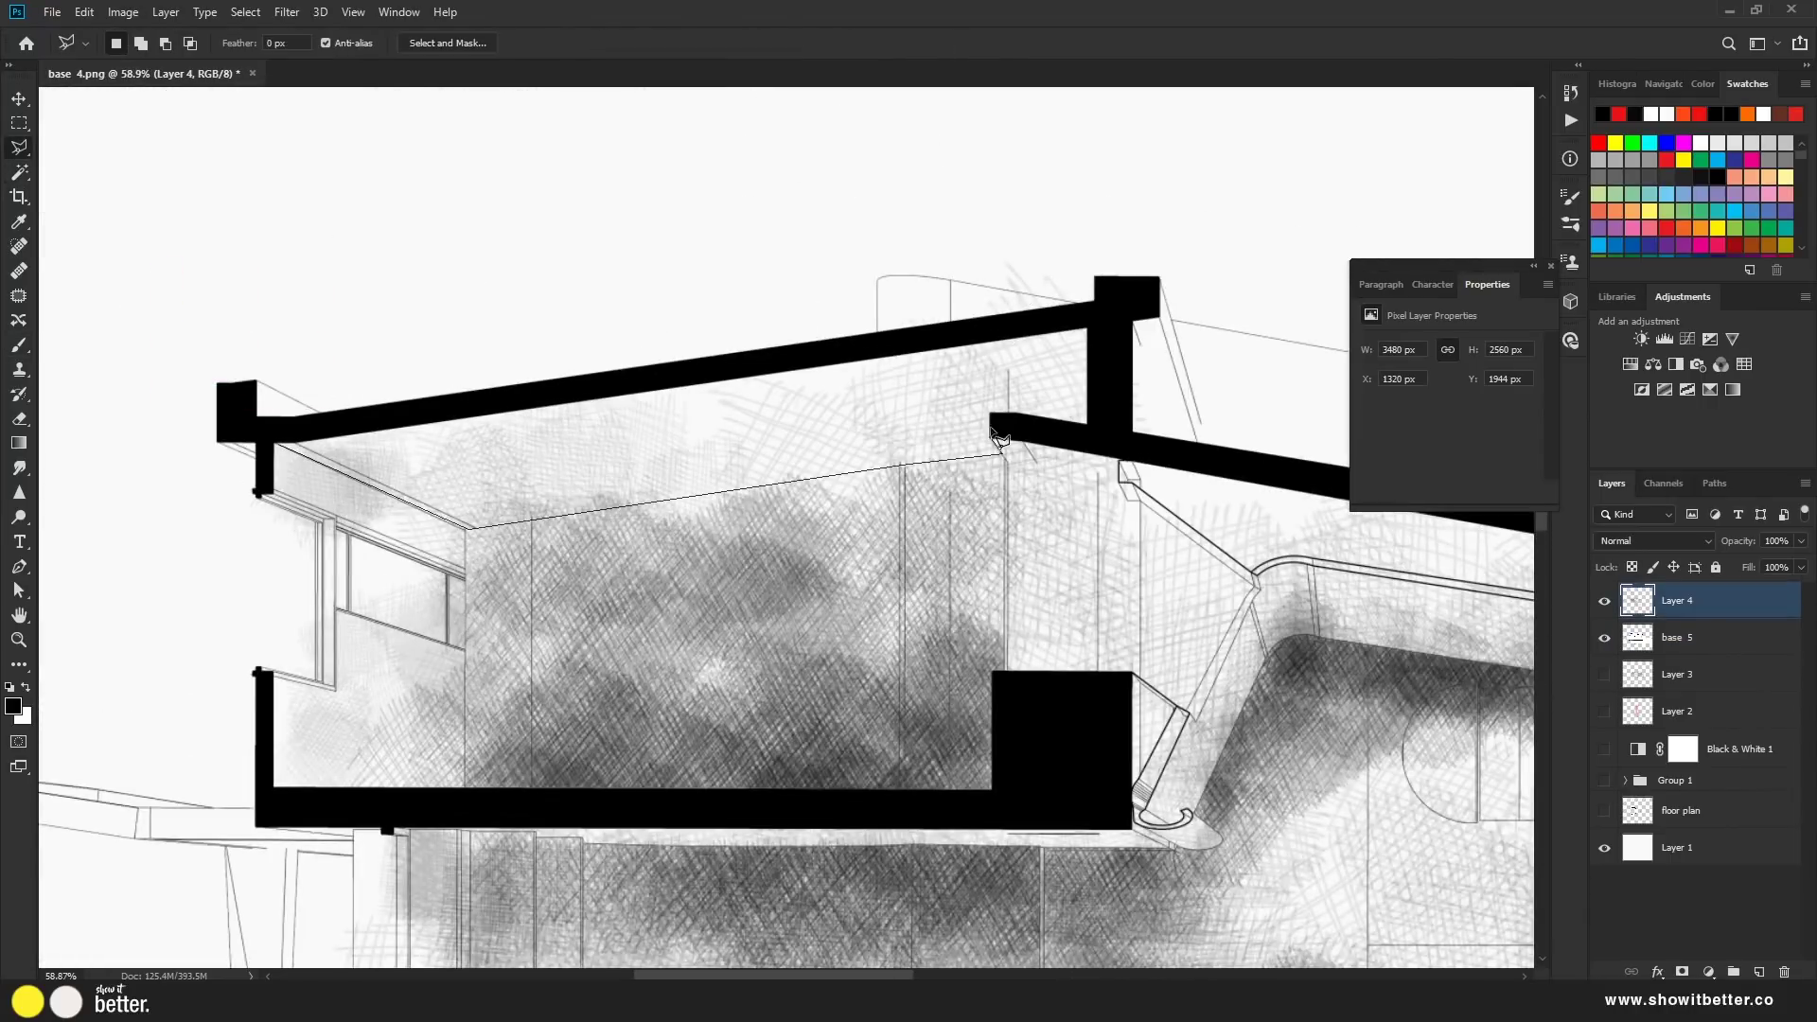
Try shading the selected ceiling of the upper room with the crosshatch brush, and undo the strokes
{"action": "key", "text": "b"}
{"action": "left_click_drag", "start_coordinate": [473, 425], "coordinate": [530, 473]}
{"action": "key", "text": "ctrl+z"}
{"action": "key", "text": "ctrl+z"}
{"action": "key", "text": "ctrl+z"}
{"action": "key", "text": "ctrl+z"}
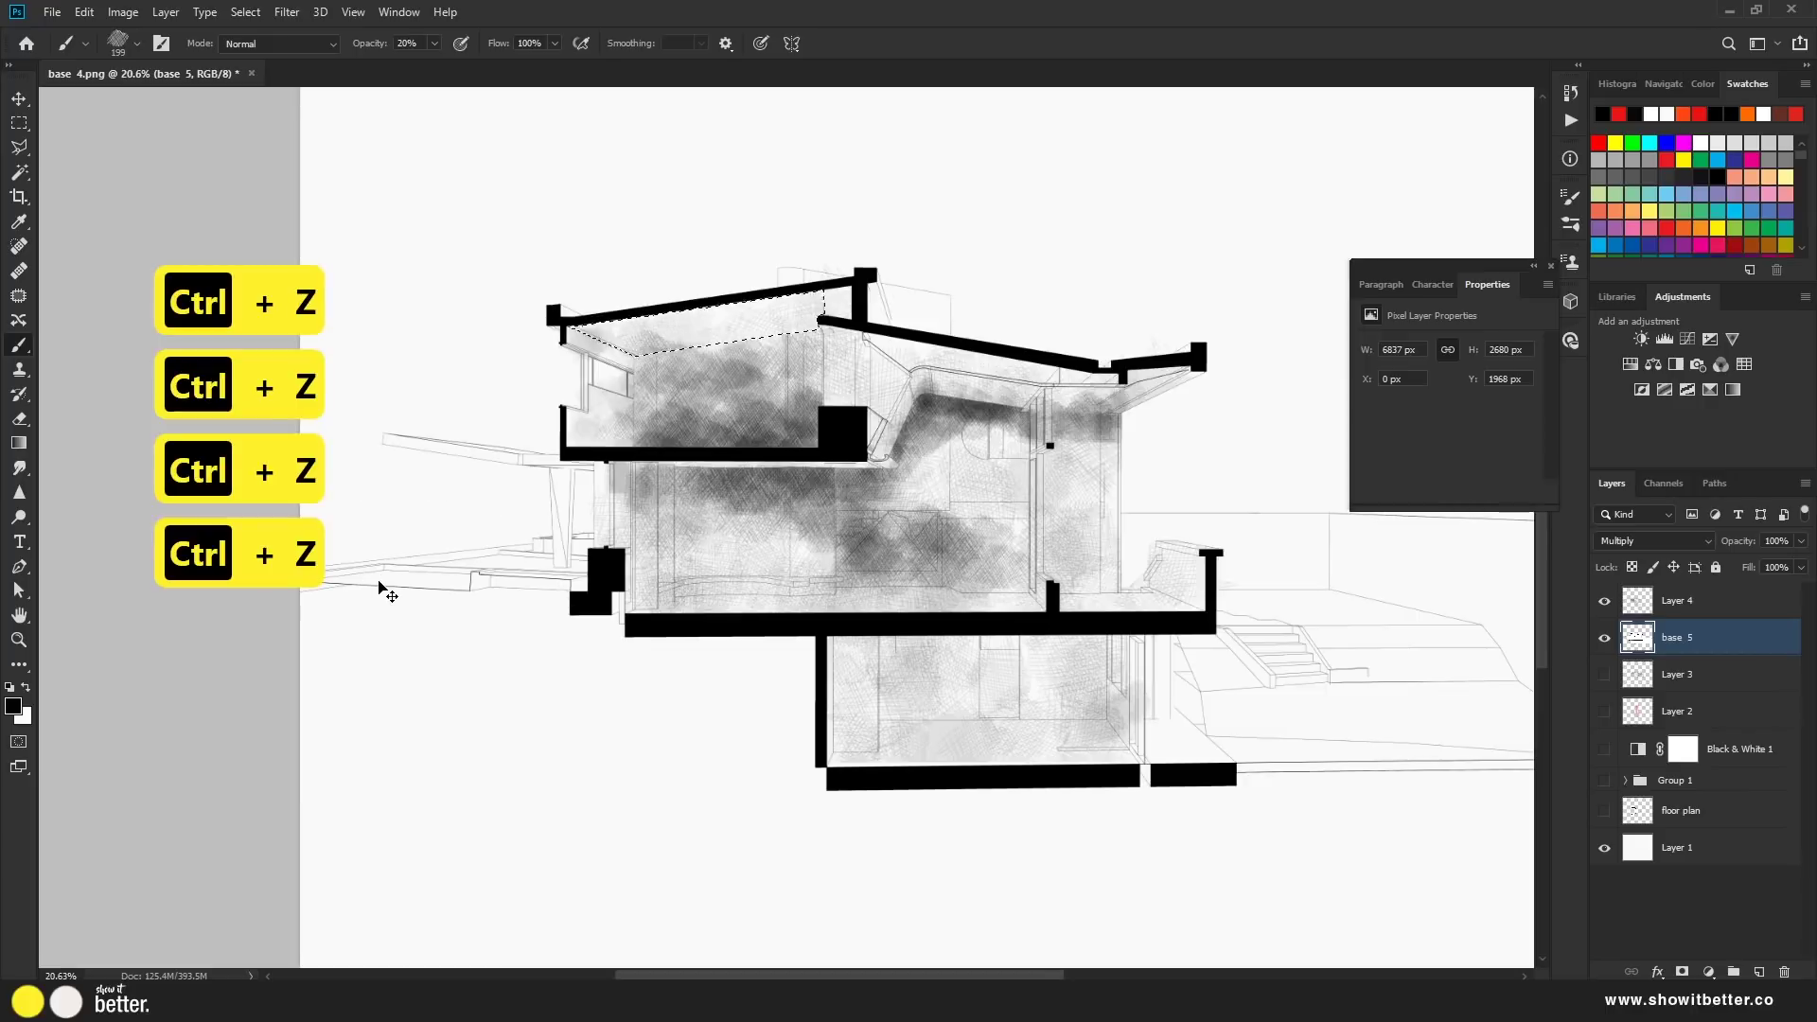
Clear the selection around the upper room's sloped ceiling
{"action": "key", "text": "w"}
{"action": "key", "text": "ctrl+d"}
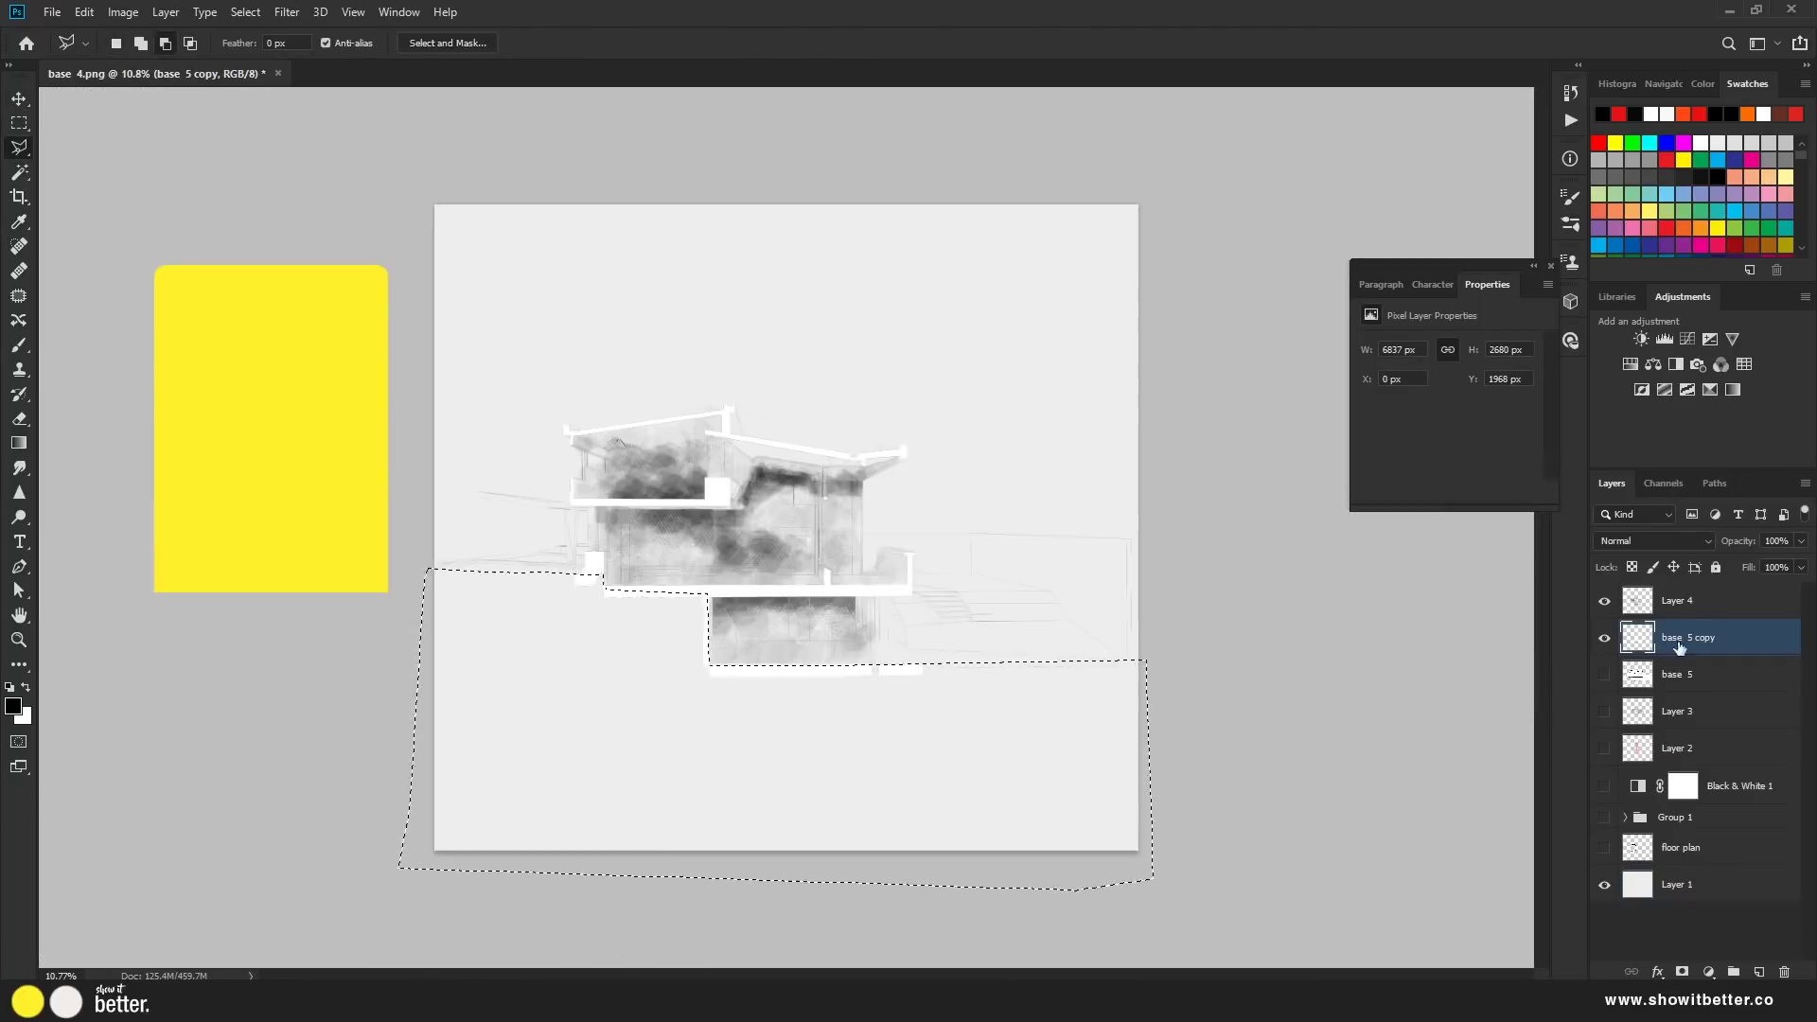
Fill the outlined ground beneath the section with white on the base 5 copy layer, and undo the latest change
{"action": "key", "text": "l"}
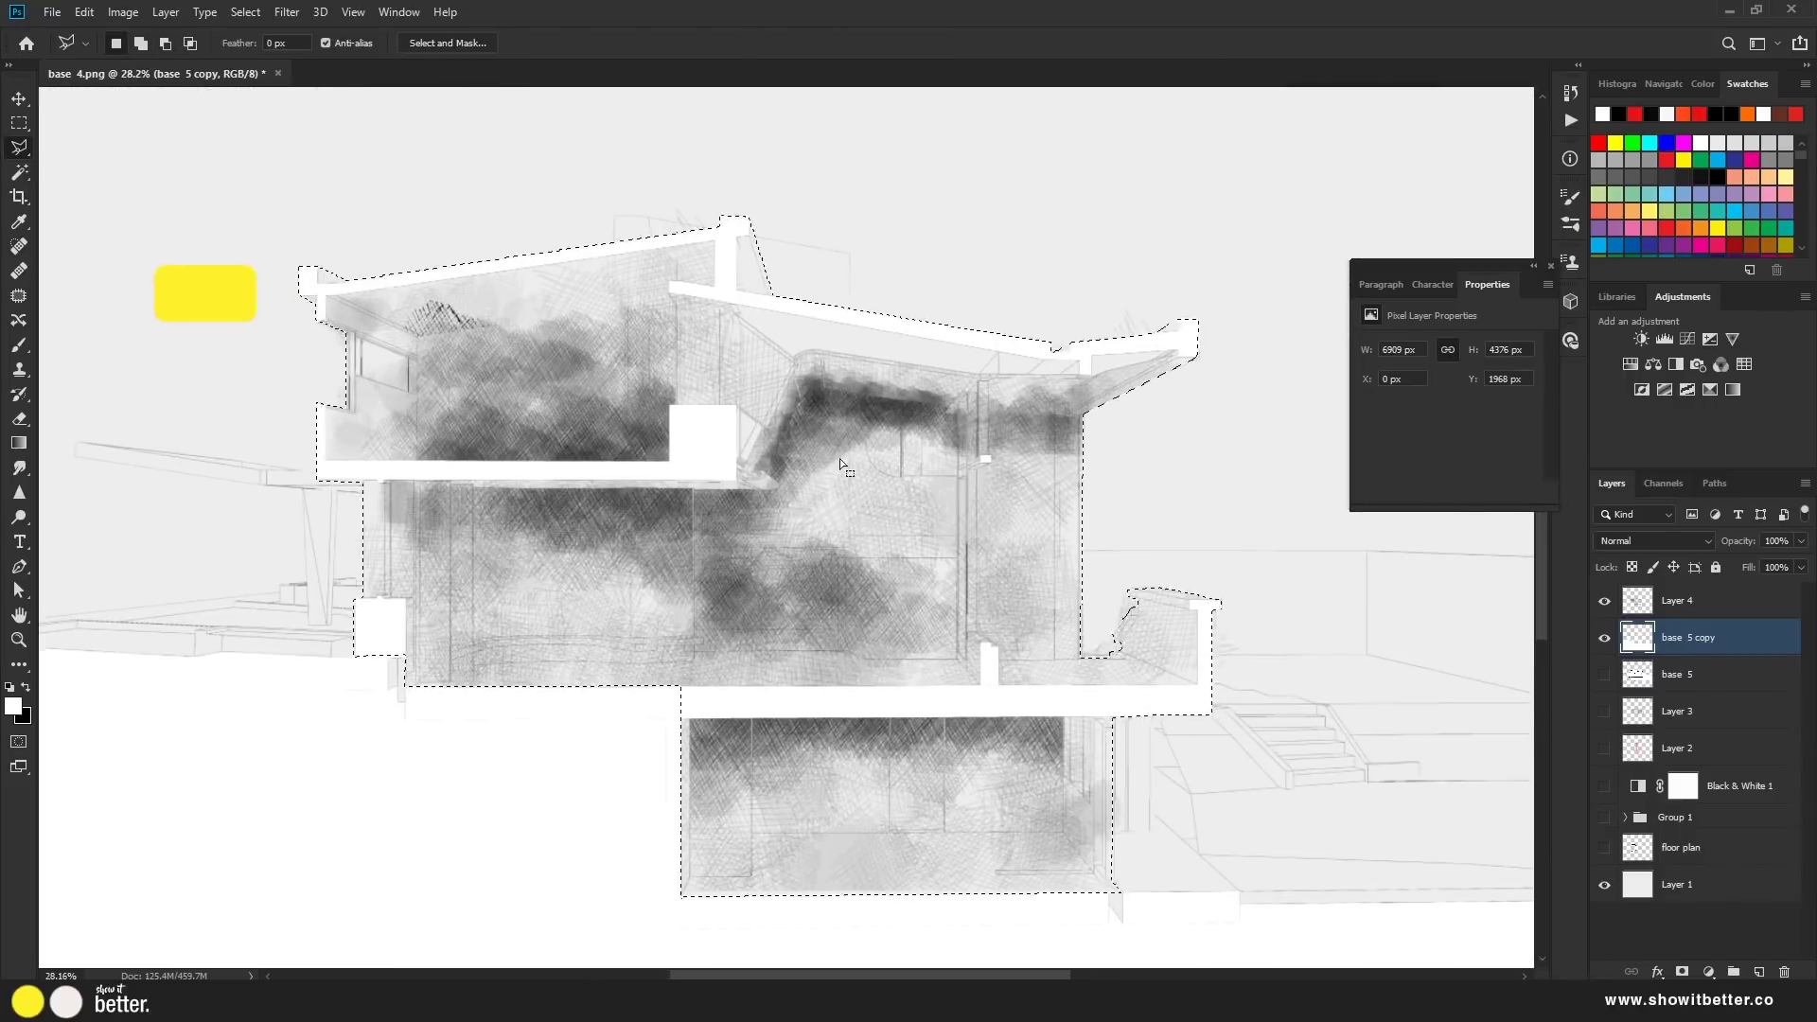
{"action": "key", "text": "w"}
{"action": "key", "text": "ctrl+z"}
{"action": "scroll", "coordinate": [992, 366], "scroll_direction": "up", "scroll_amount": 3}
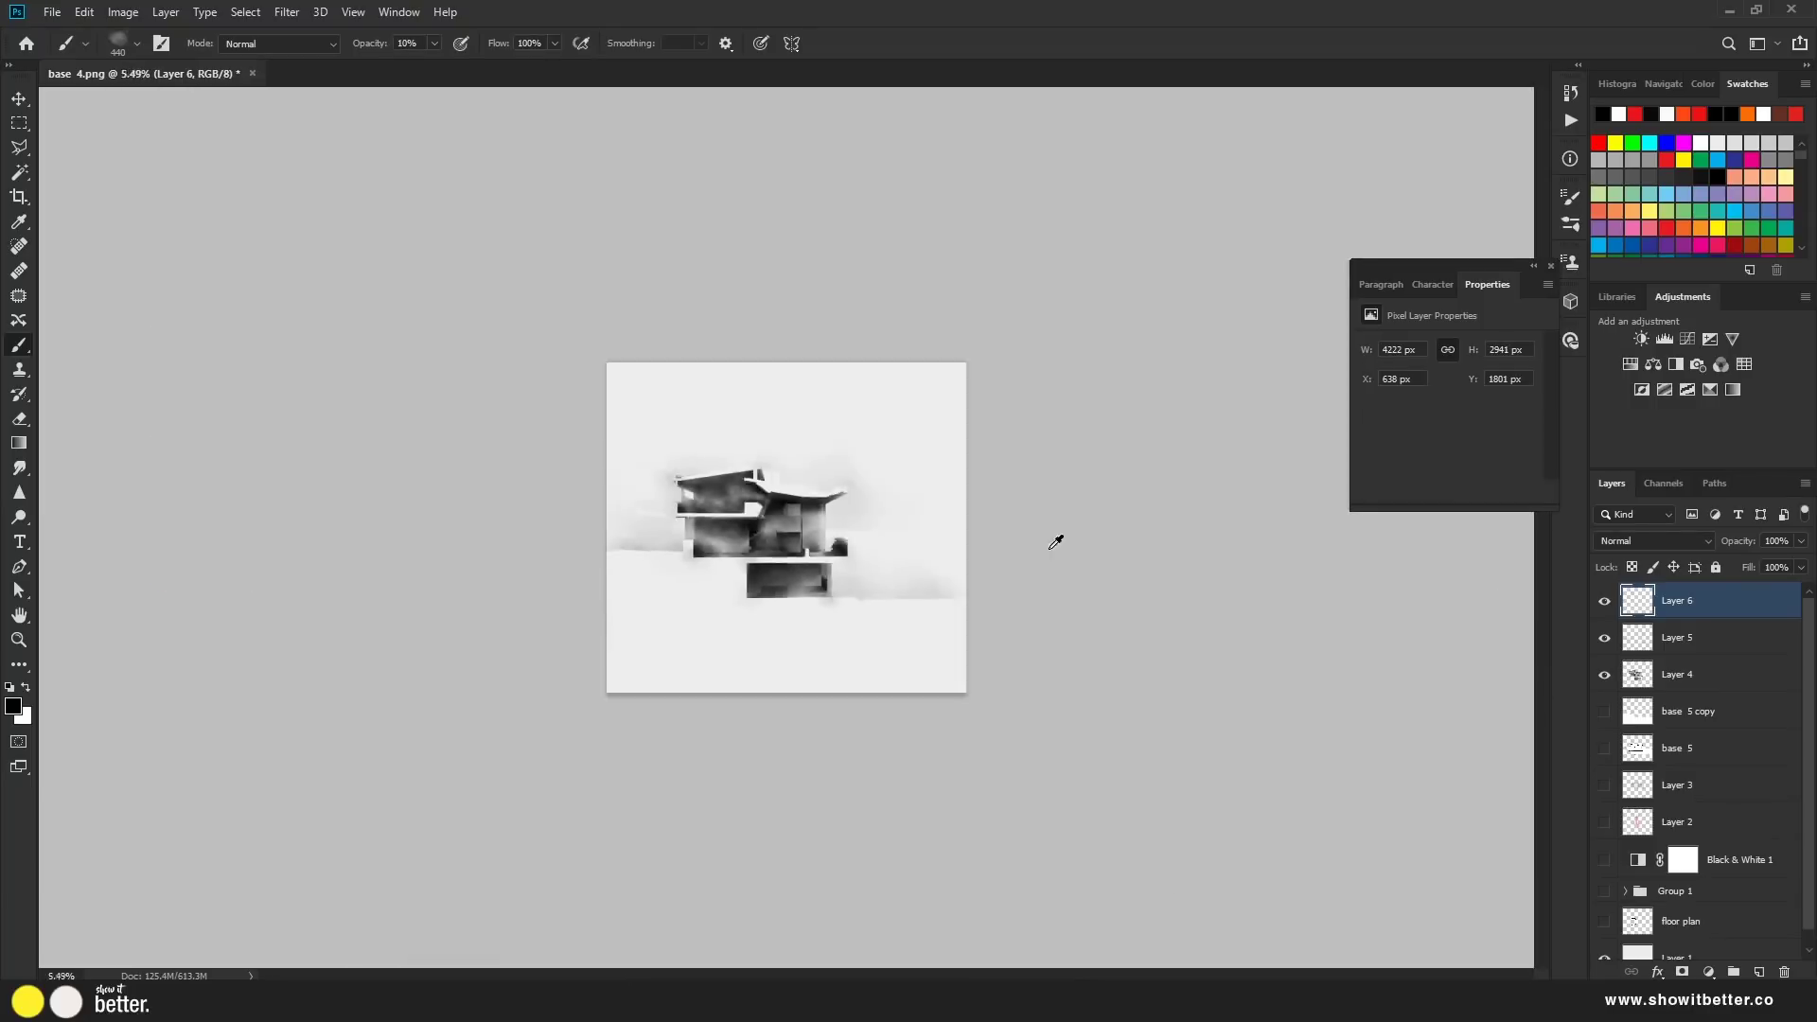
Examine the crosshatch shading of Section A.A up close, from the roof and column to the stairs and upper room
{"action": "key", "text": "v"}
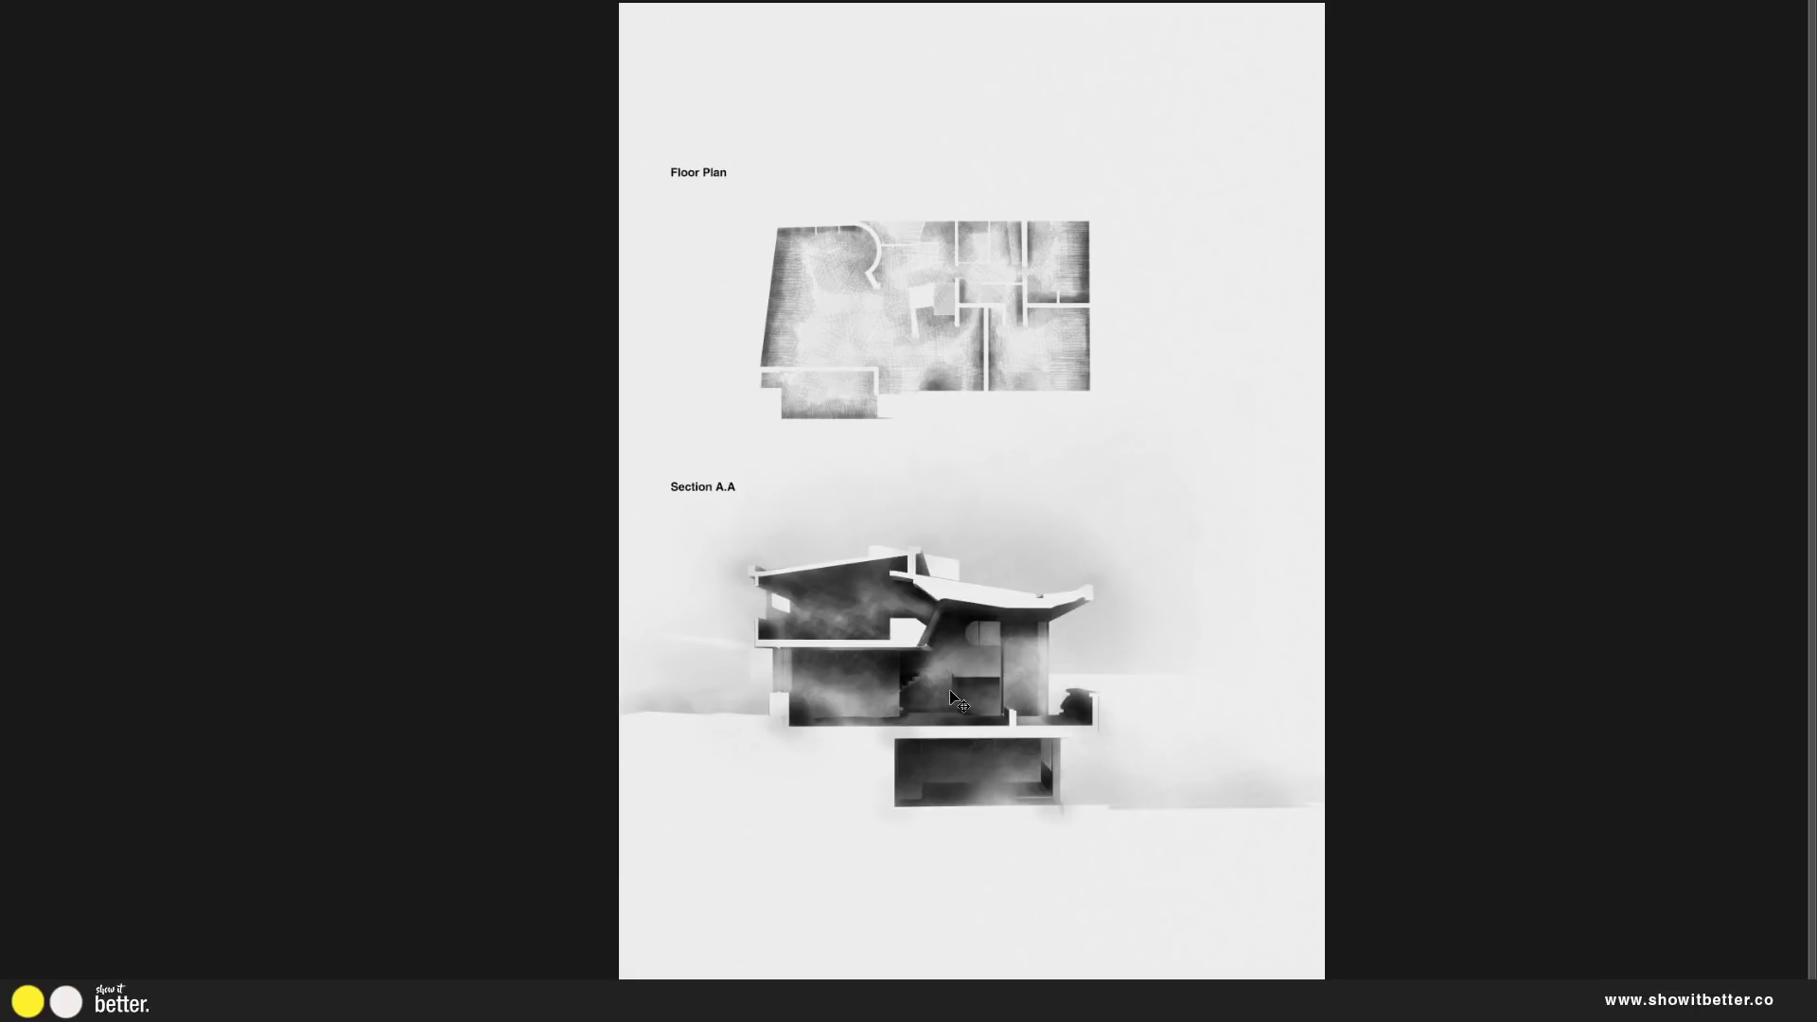
{"action": "scroll", "coordinate": [955, 700], "scroll_direction": "up", "scroll_amount": 5}
{"action": "key", "text": "alt+space"}
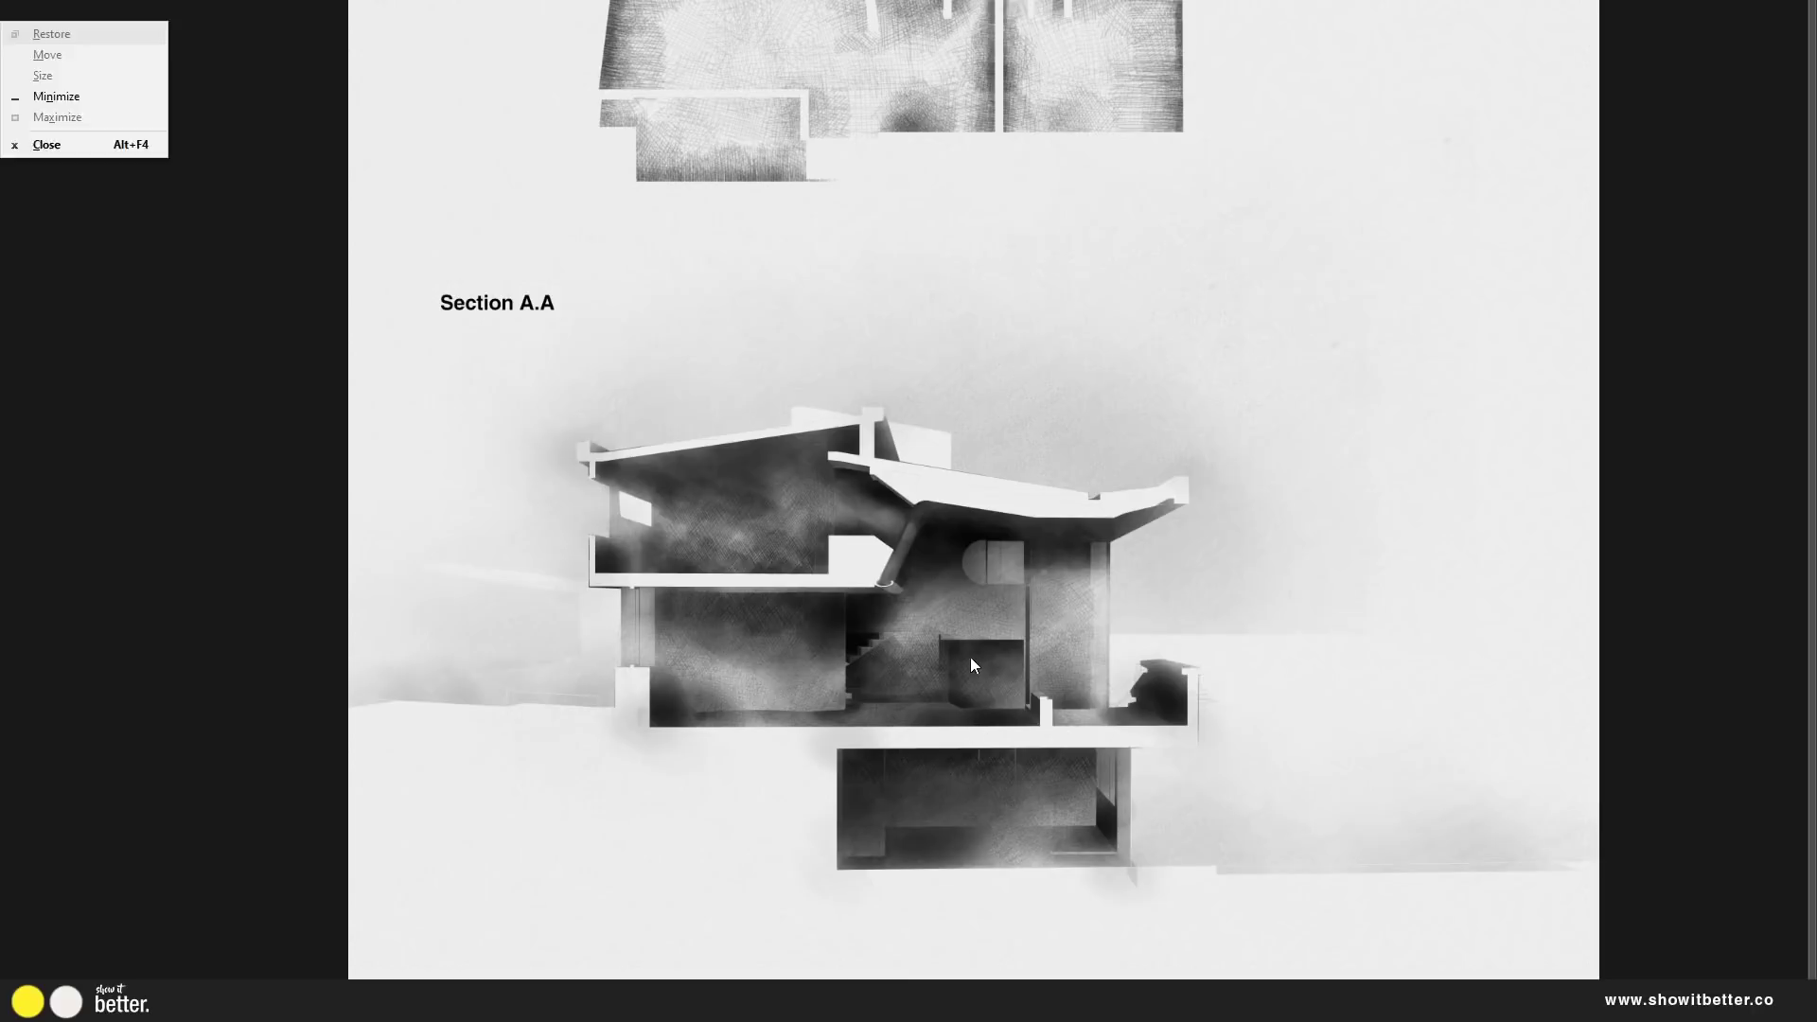
{"action": "key", "text": "m"}
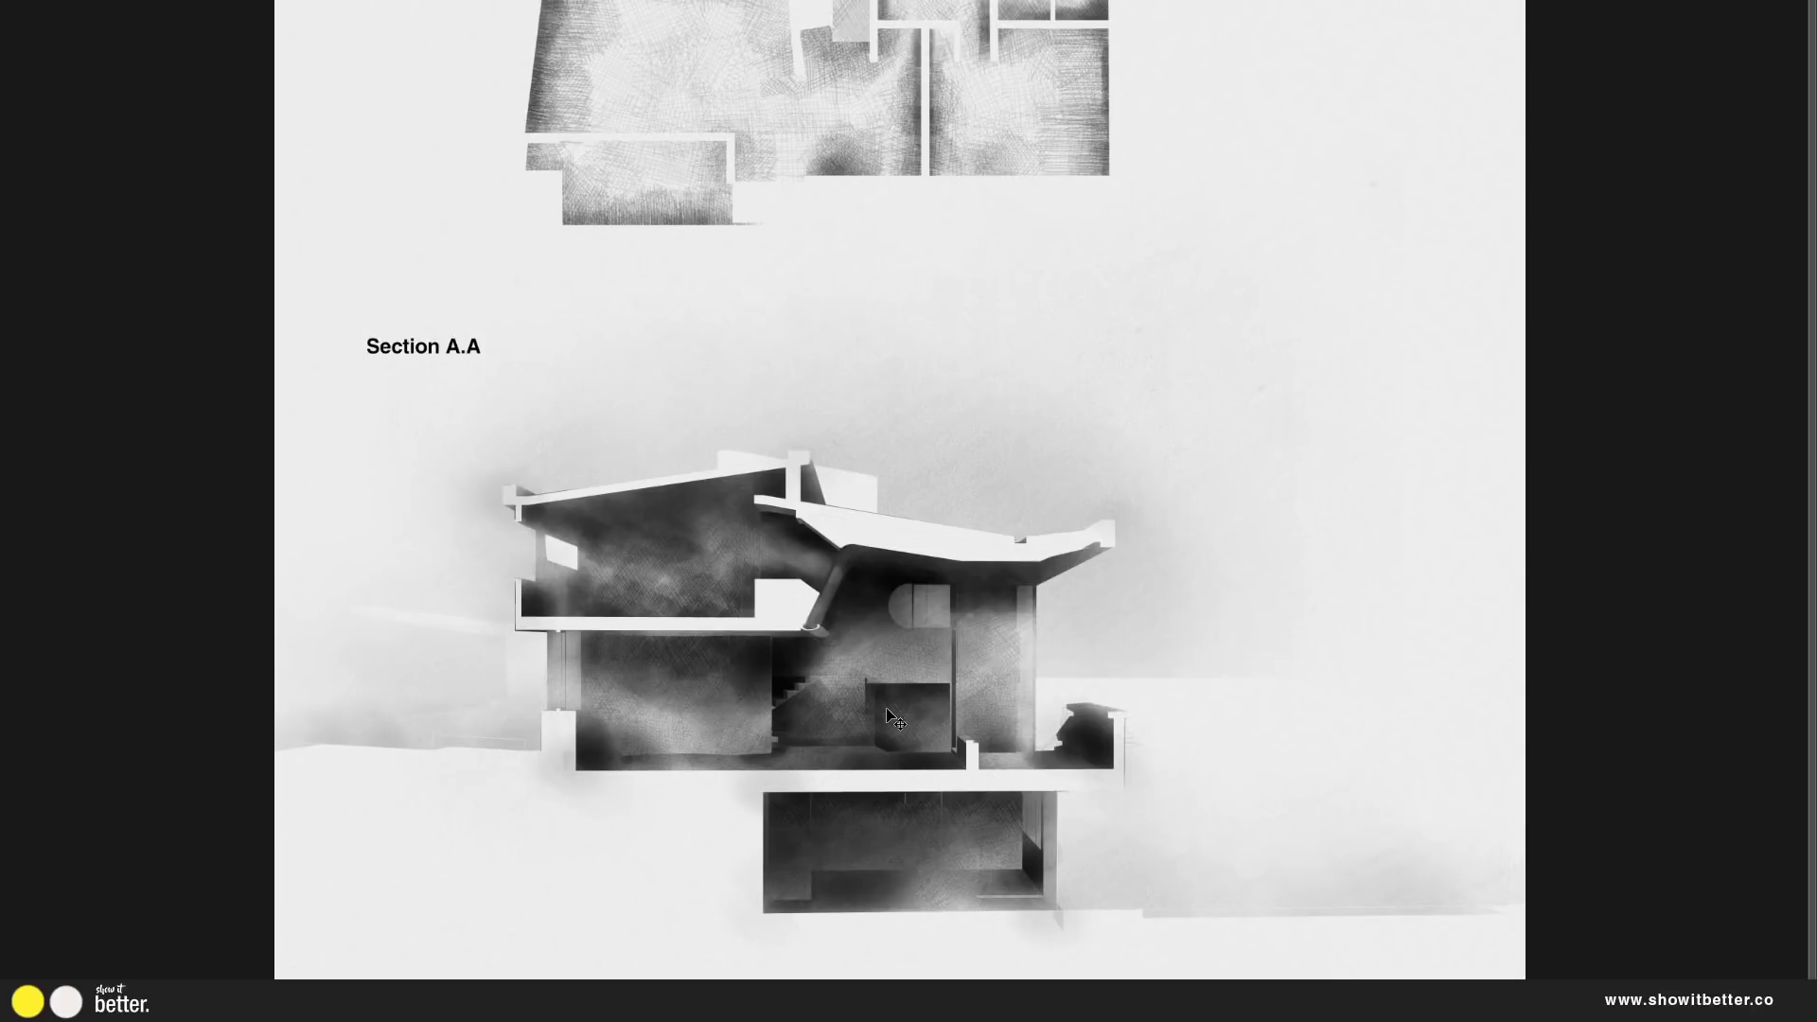
{"action": "left_click", "coordinate": [833, 748]}
{"action": "scroll", "coordinate": [808, 651], "scroll_direction": "up", "scroll_amount": 10}
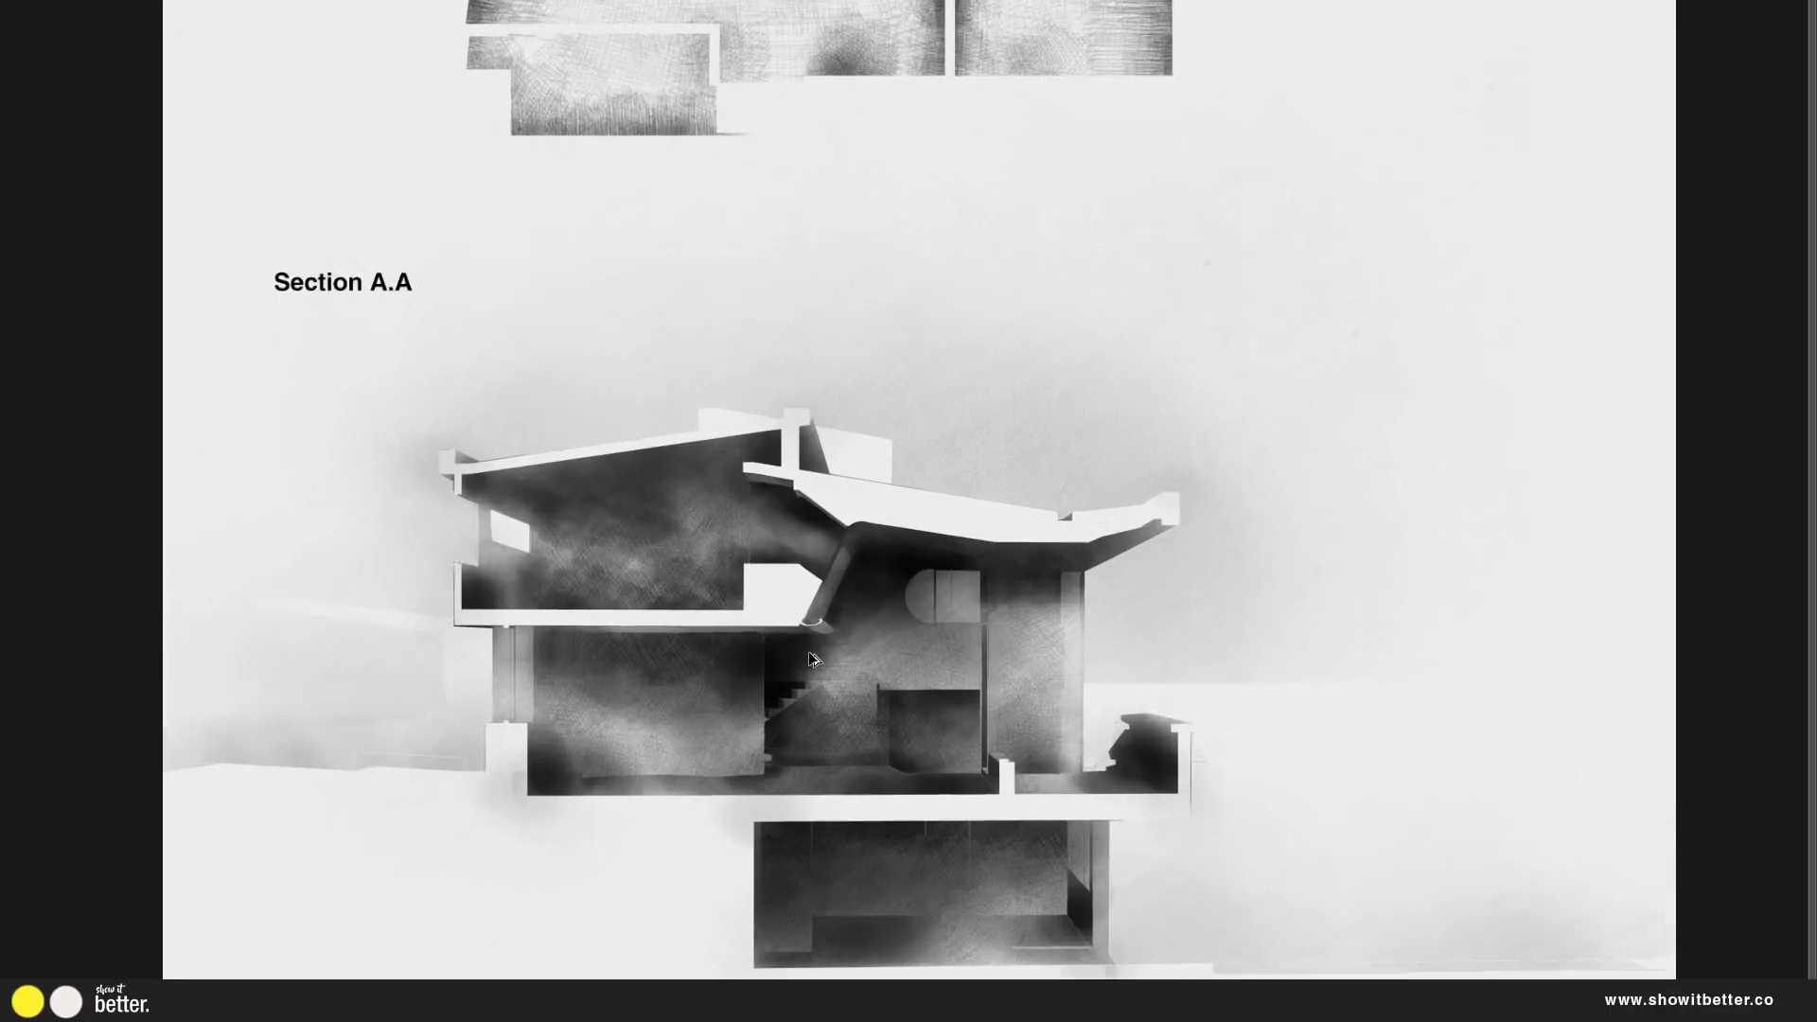
{"action": "scroll", "coordinate": [920, 670], "scroll_direction": "up", "scroll_amount": 1}
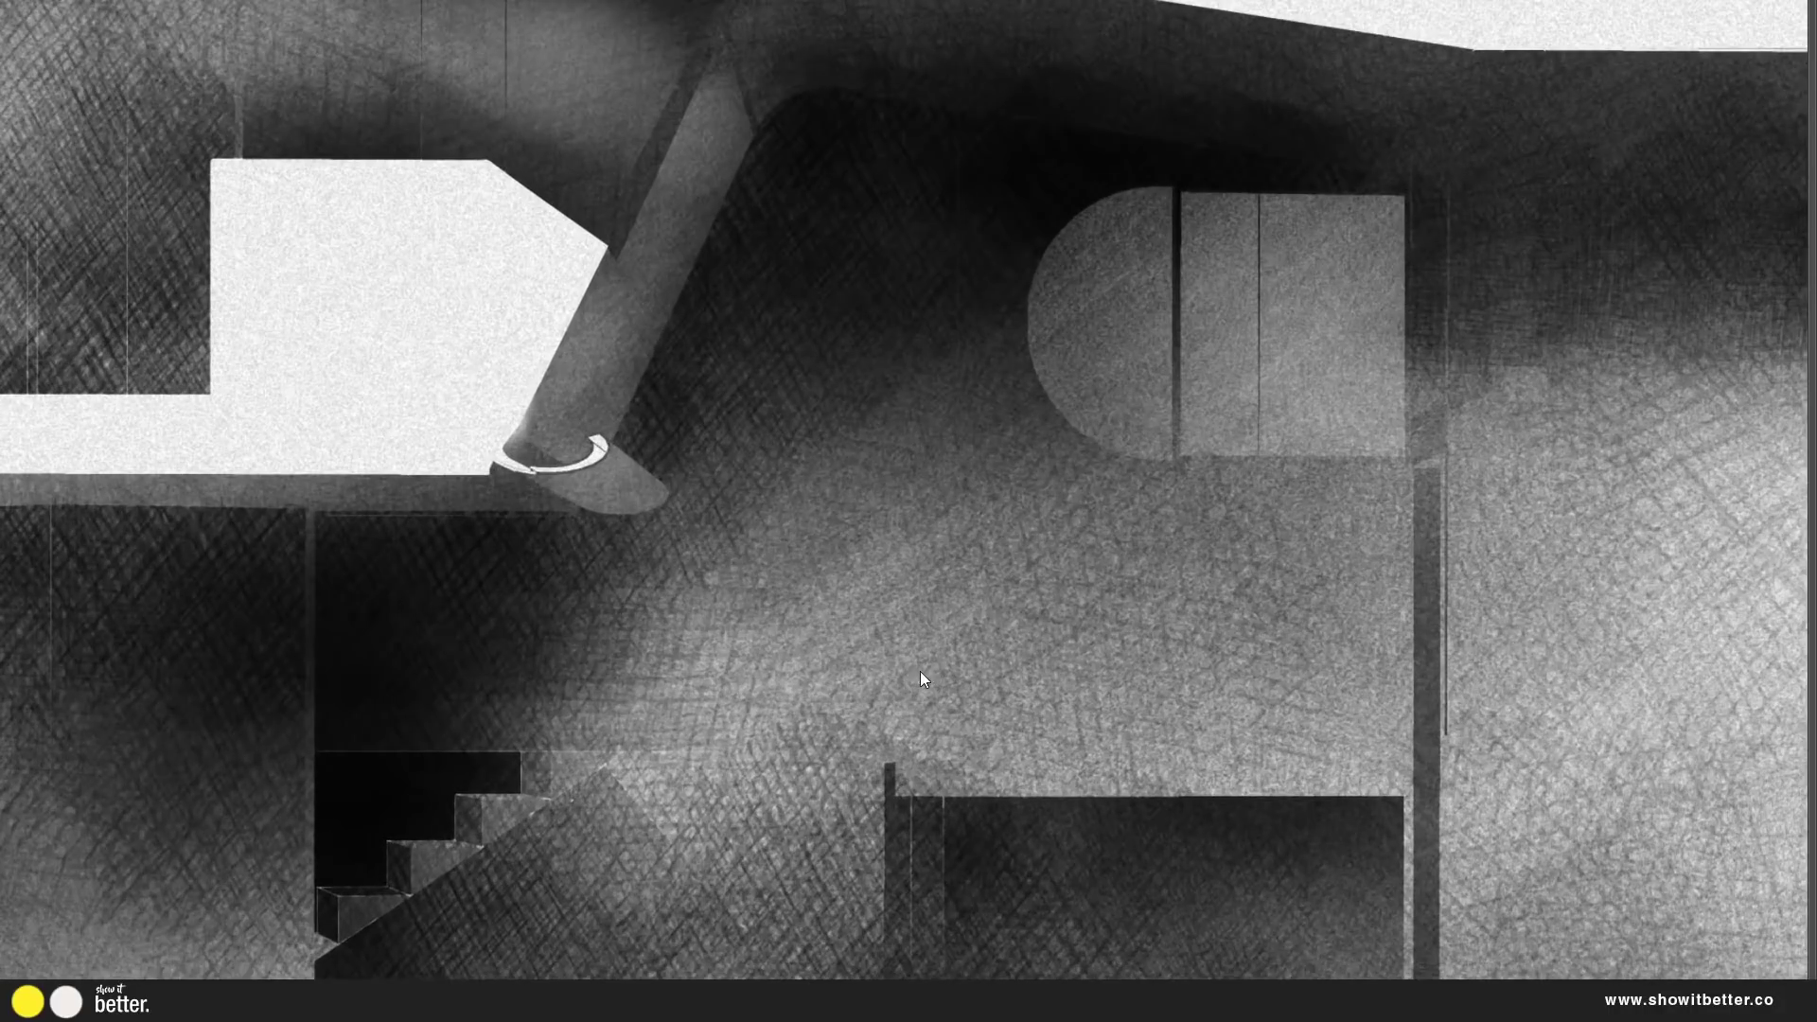
{"action": "left_click_drag", "start_coordinate": [979, 697], "coordinate": [531, 713]}
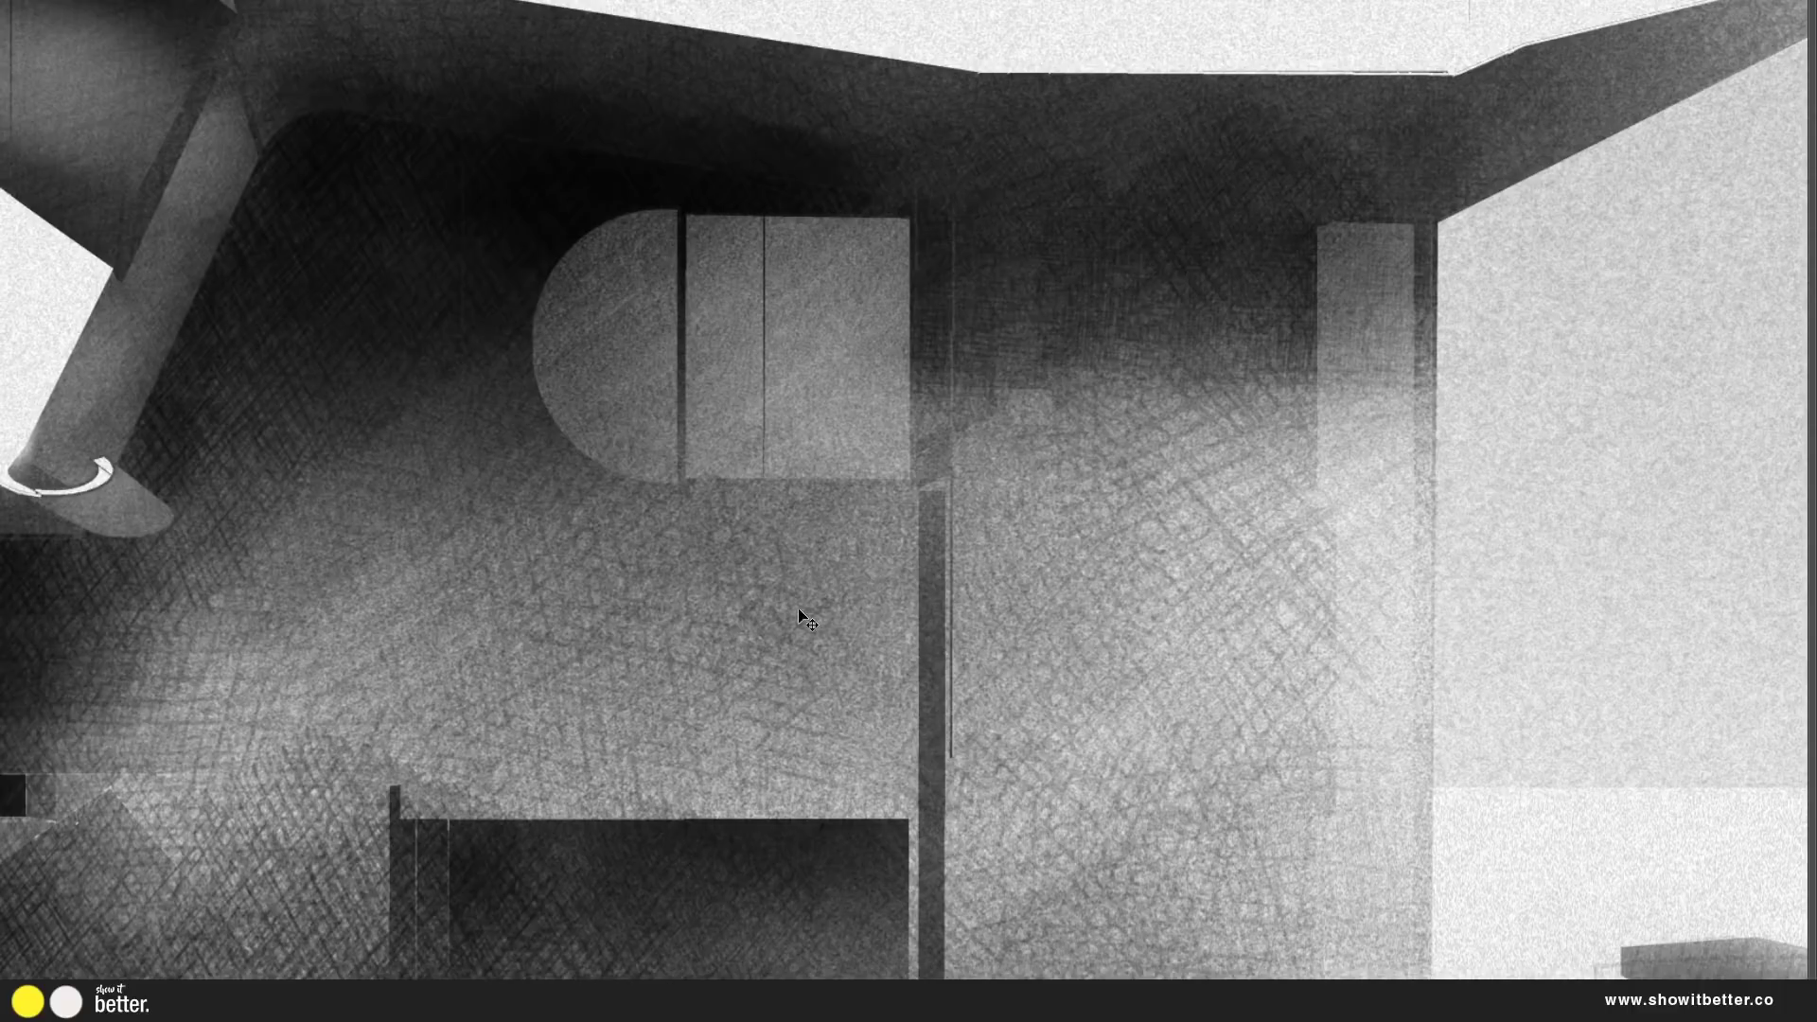
{"action": "scroll", "coordinate": [1197, 668], "scroll_direction": "down", "scroll_amount": 5}
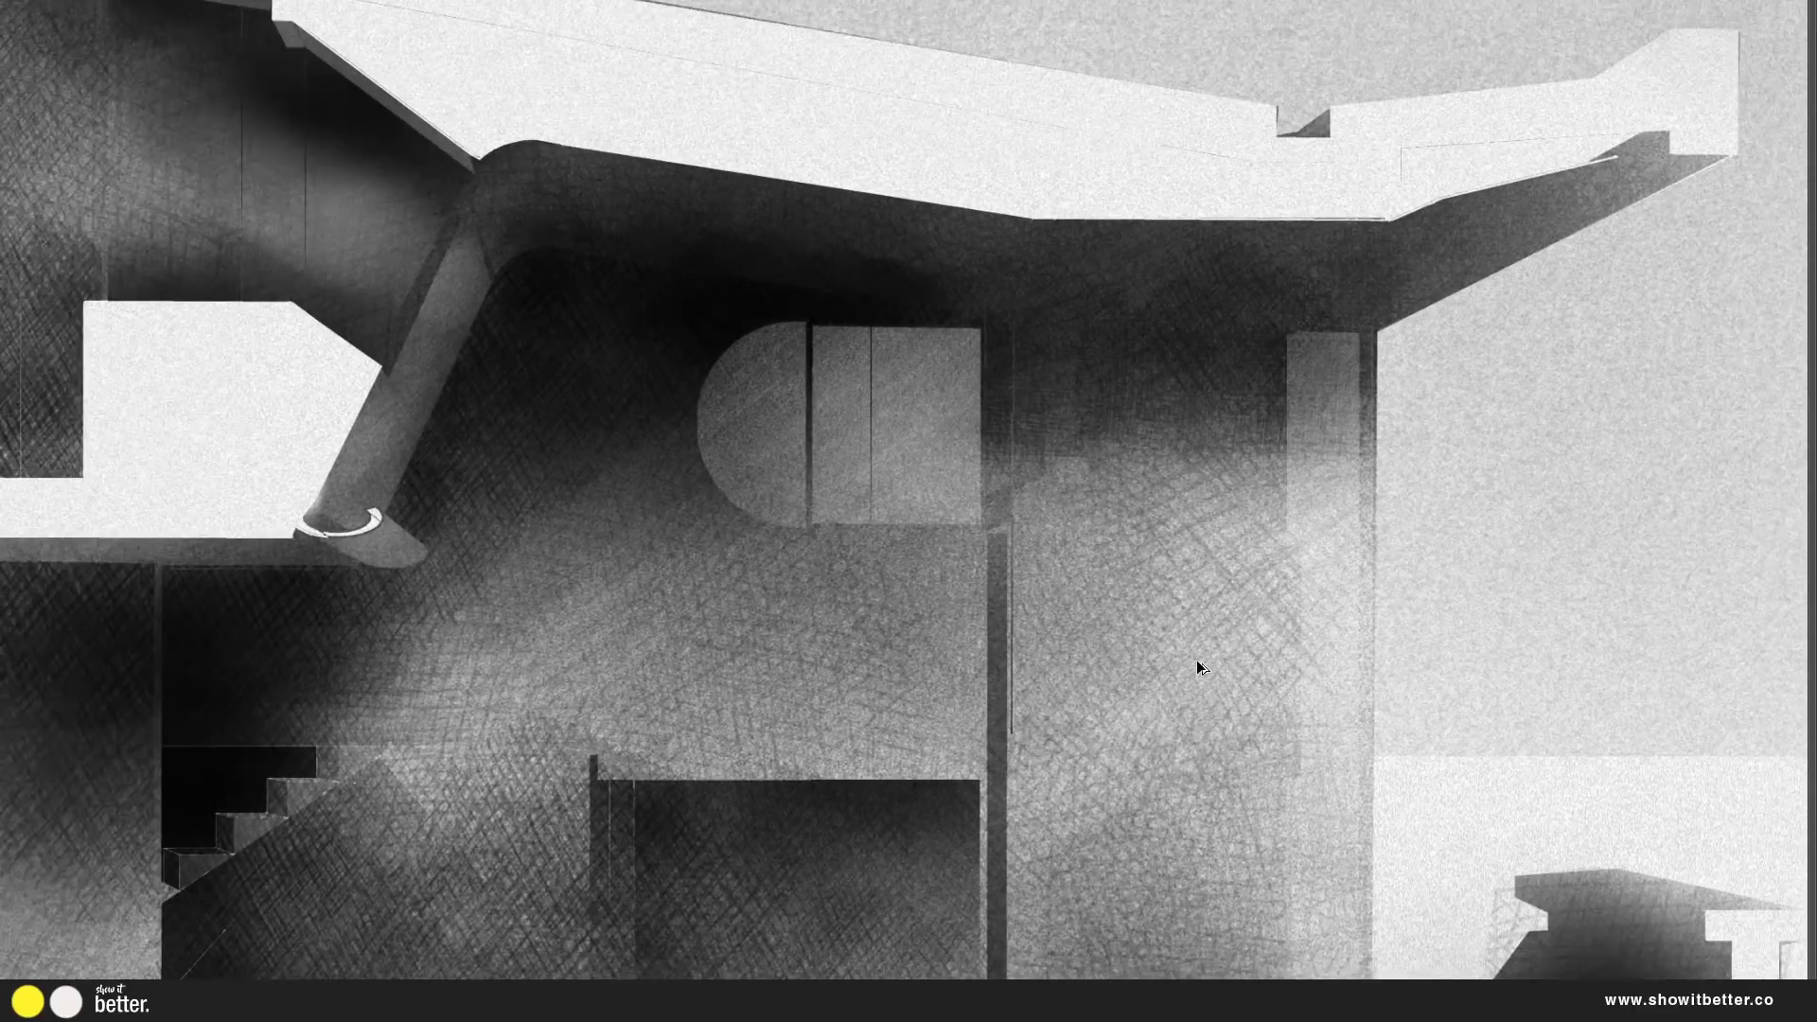
{"action": "scroll", "coordinate": [858, 402], "scroll_direction": "up", "scroll_amount": 3}
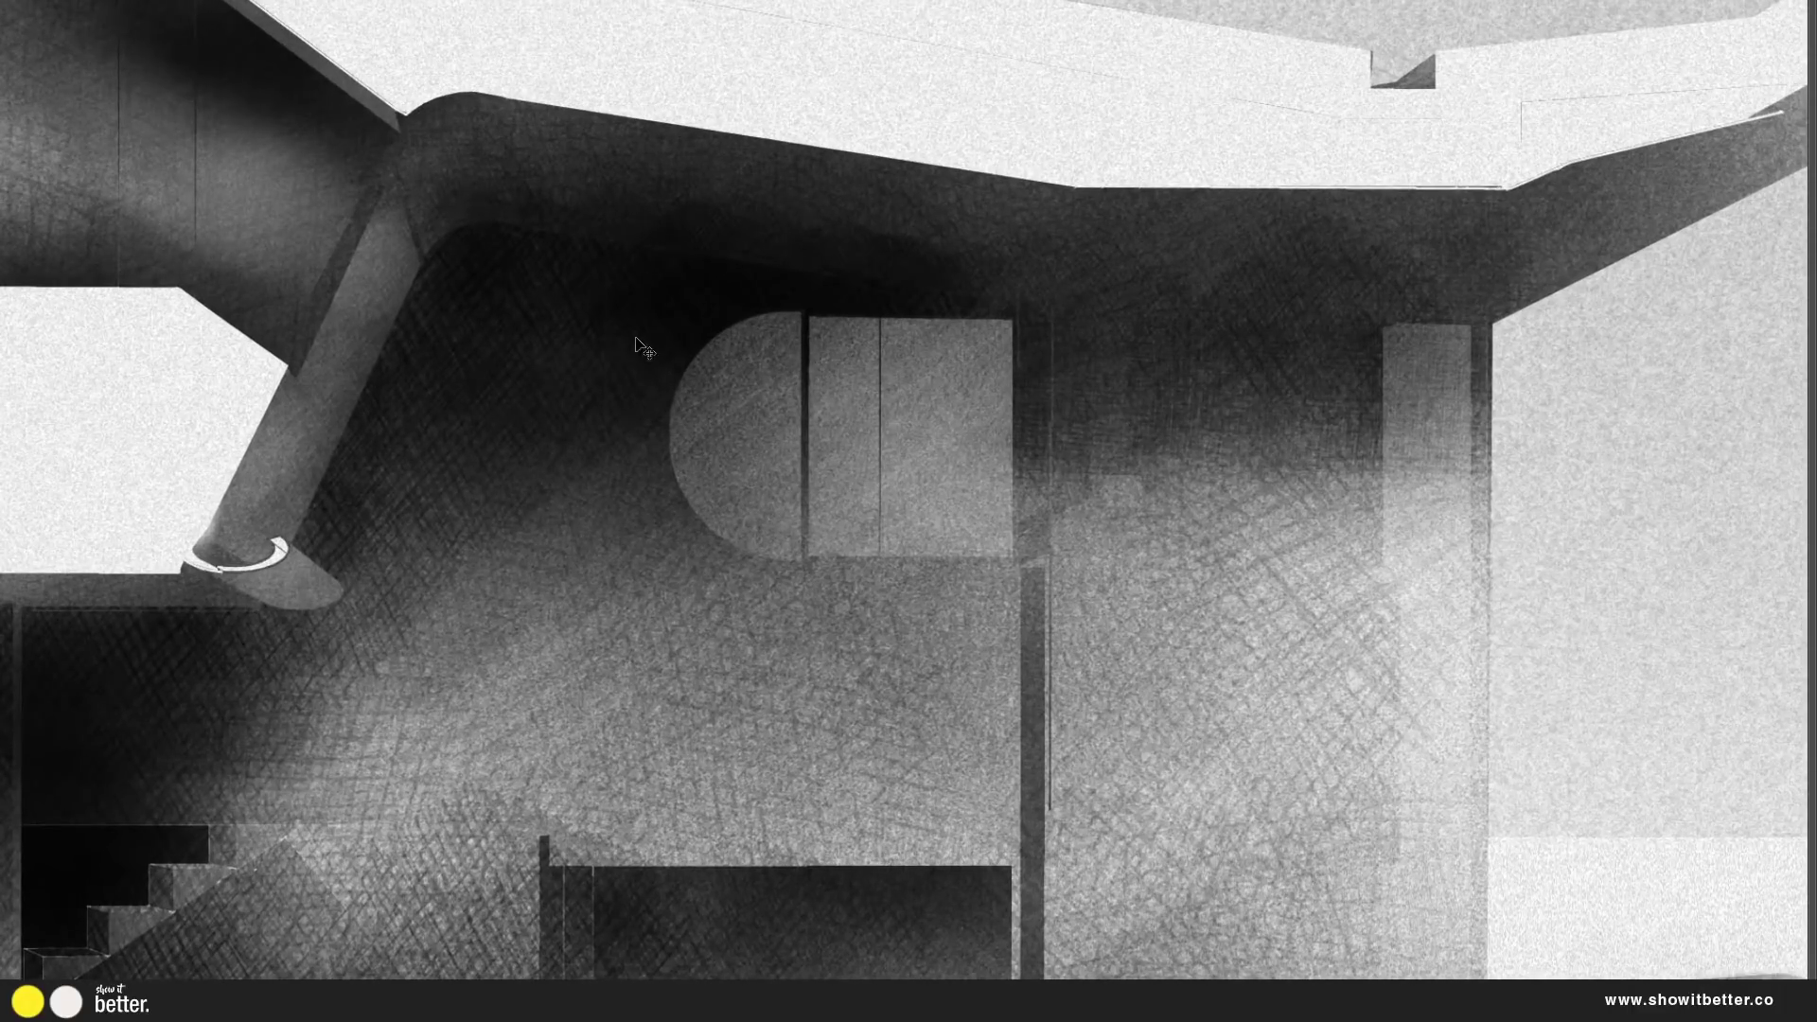
{"action": "mouse_move", "coordinate": [624, 413]}
{"action": "left_mouse_down"}
{"action": "mouse_move", "coordinate": [653, 438]}
{"action": "mouse_move", "coordinate": [1650, 577]}
{"action": "left_mouse_up"}
{"action": "left_click_drag", "start_coordinate": [1260, 612], "coordinate": [1127, 754]}
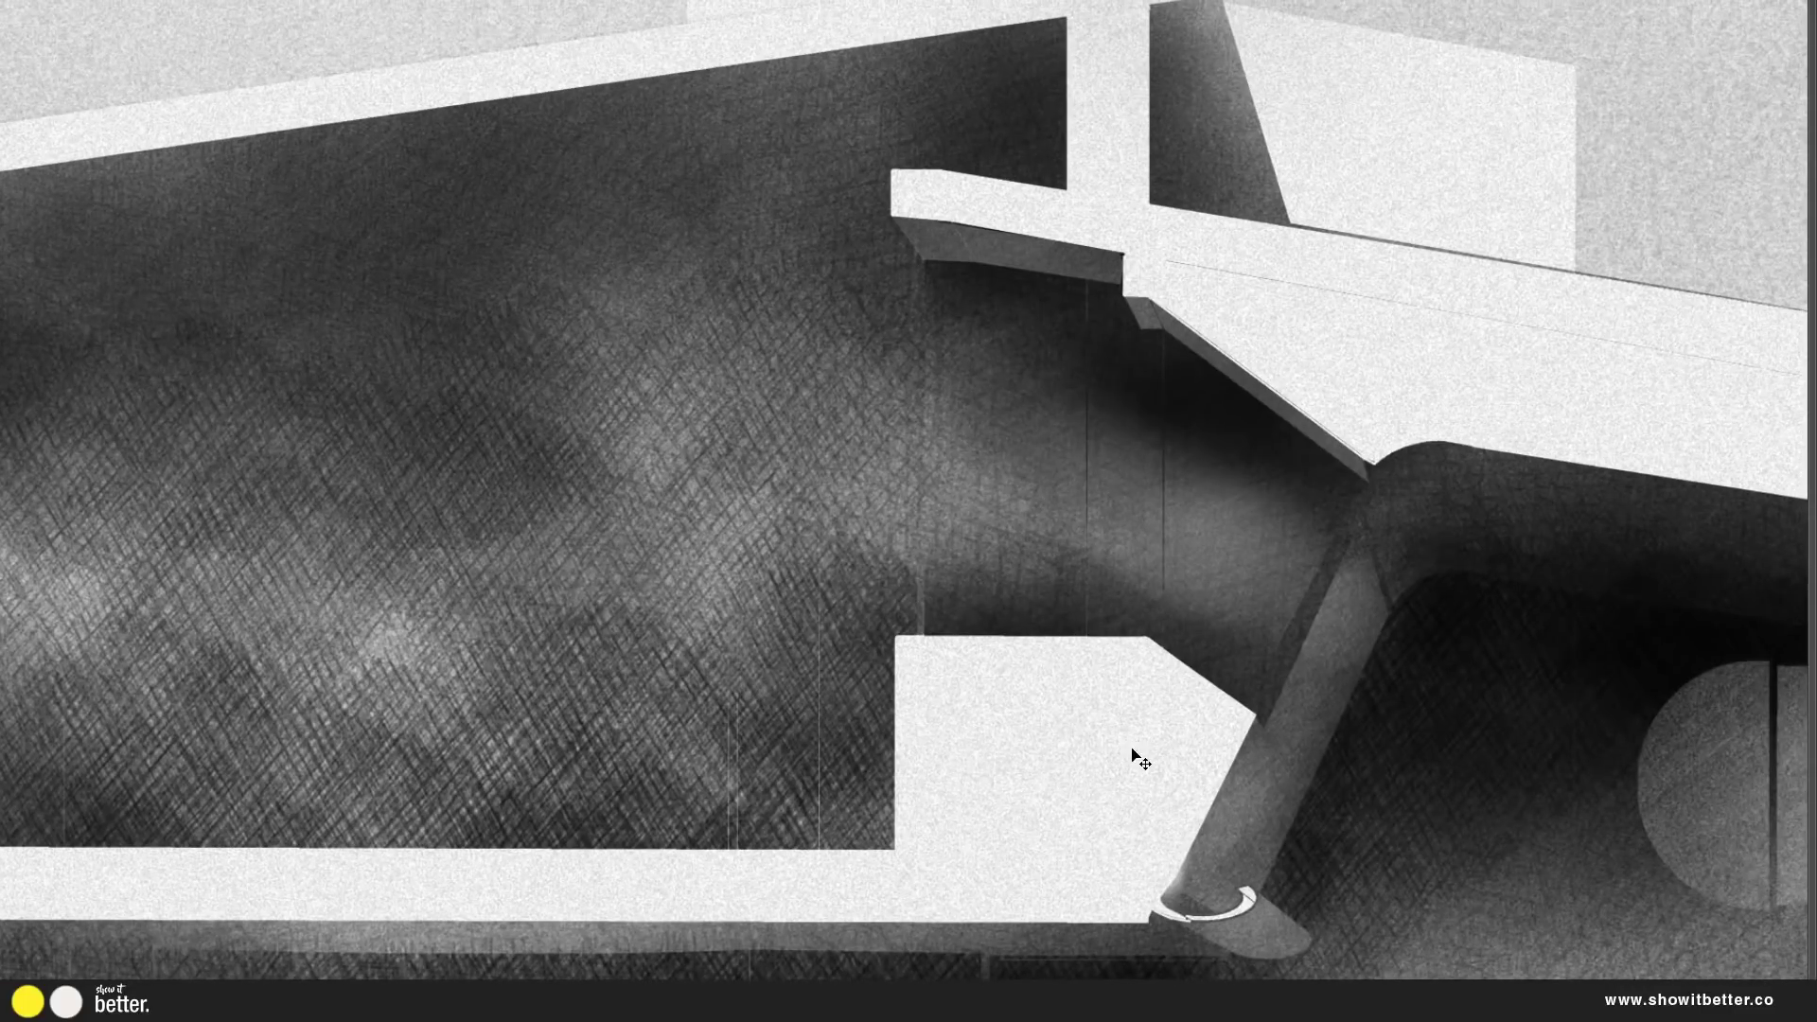
Examine the hatch textures in the floor plan's rooms on the finished sheet
{"action": "scroll", "coordinate": [1038, 730], "scroll_direction": "down", "scroll_amount": 4}
{"action": "left_click_drag", "start_coordinate": [1149, 317], "coordinate": [1007, 970]}
{"action": "mouse_move", "coordinate": [1140, 113]}
{"action": "left_mouse_down"}
{"action": "mouse_move", "coordinate": [1062, 495]}
{"action": "mouse_move", "coordinate": [953, 730]}
{"action": "left_mouse_up"}
{"action": "scroll", "coordinate": [1008, 674], "scroll_direction": "down", "scroll_amount": 3}
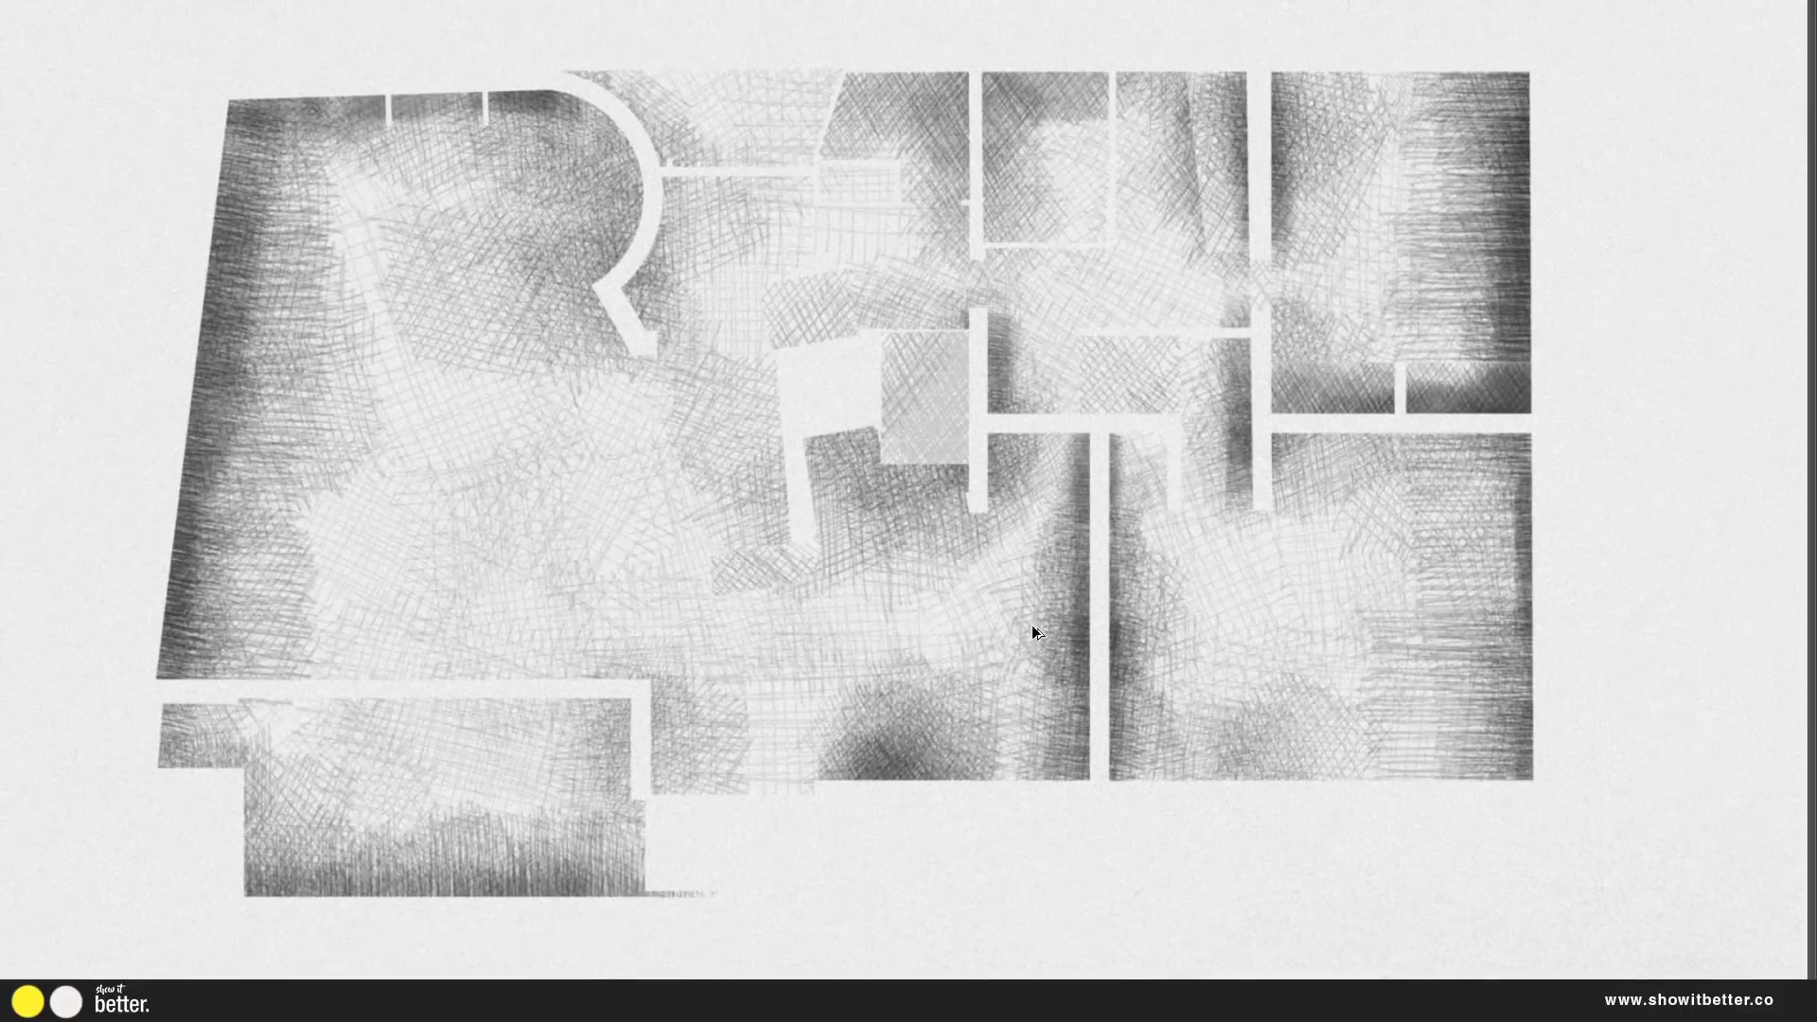
{"action": "scroll", "coordinate": [1033, 632], "scroll_direction": "up", "scroll_amount": 1}
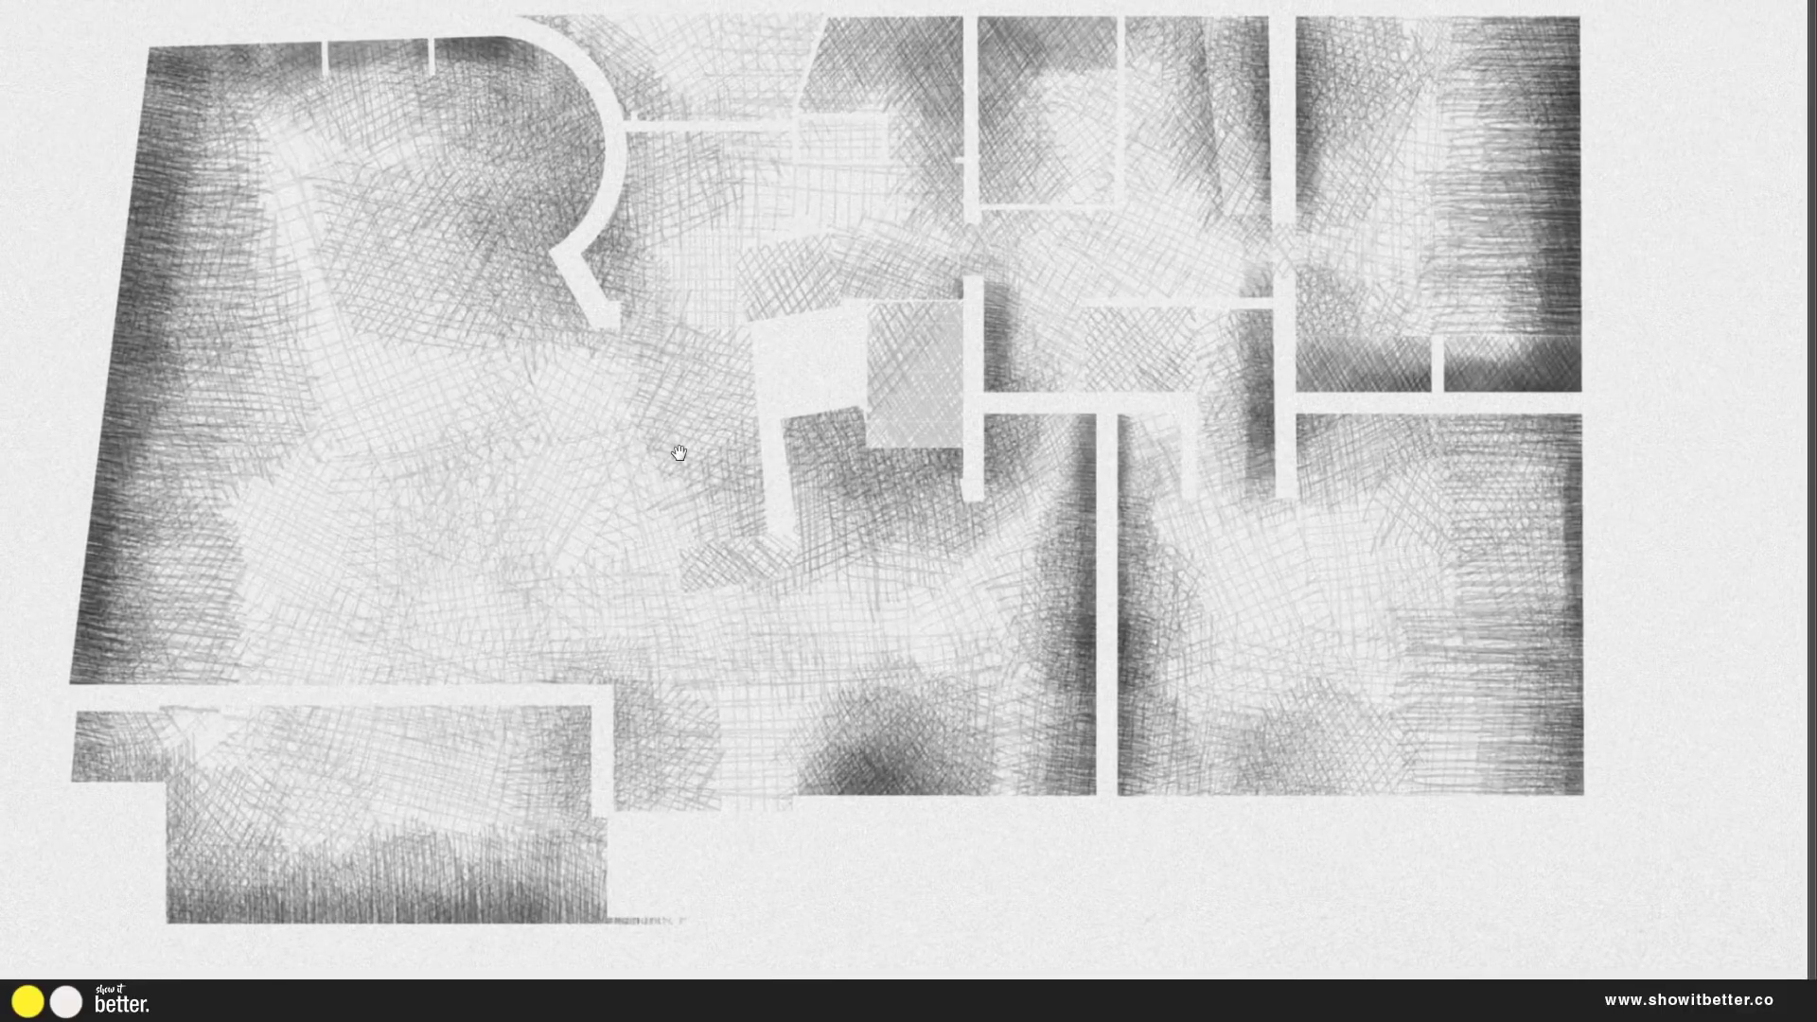
{"action": "left_click_drag", "start_coordinate": [659, 395], "coordinate": [701, 470]}
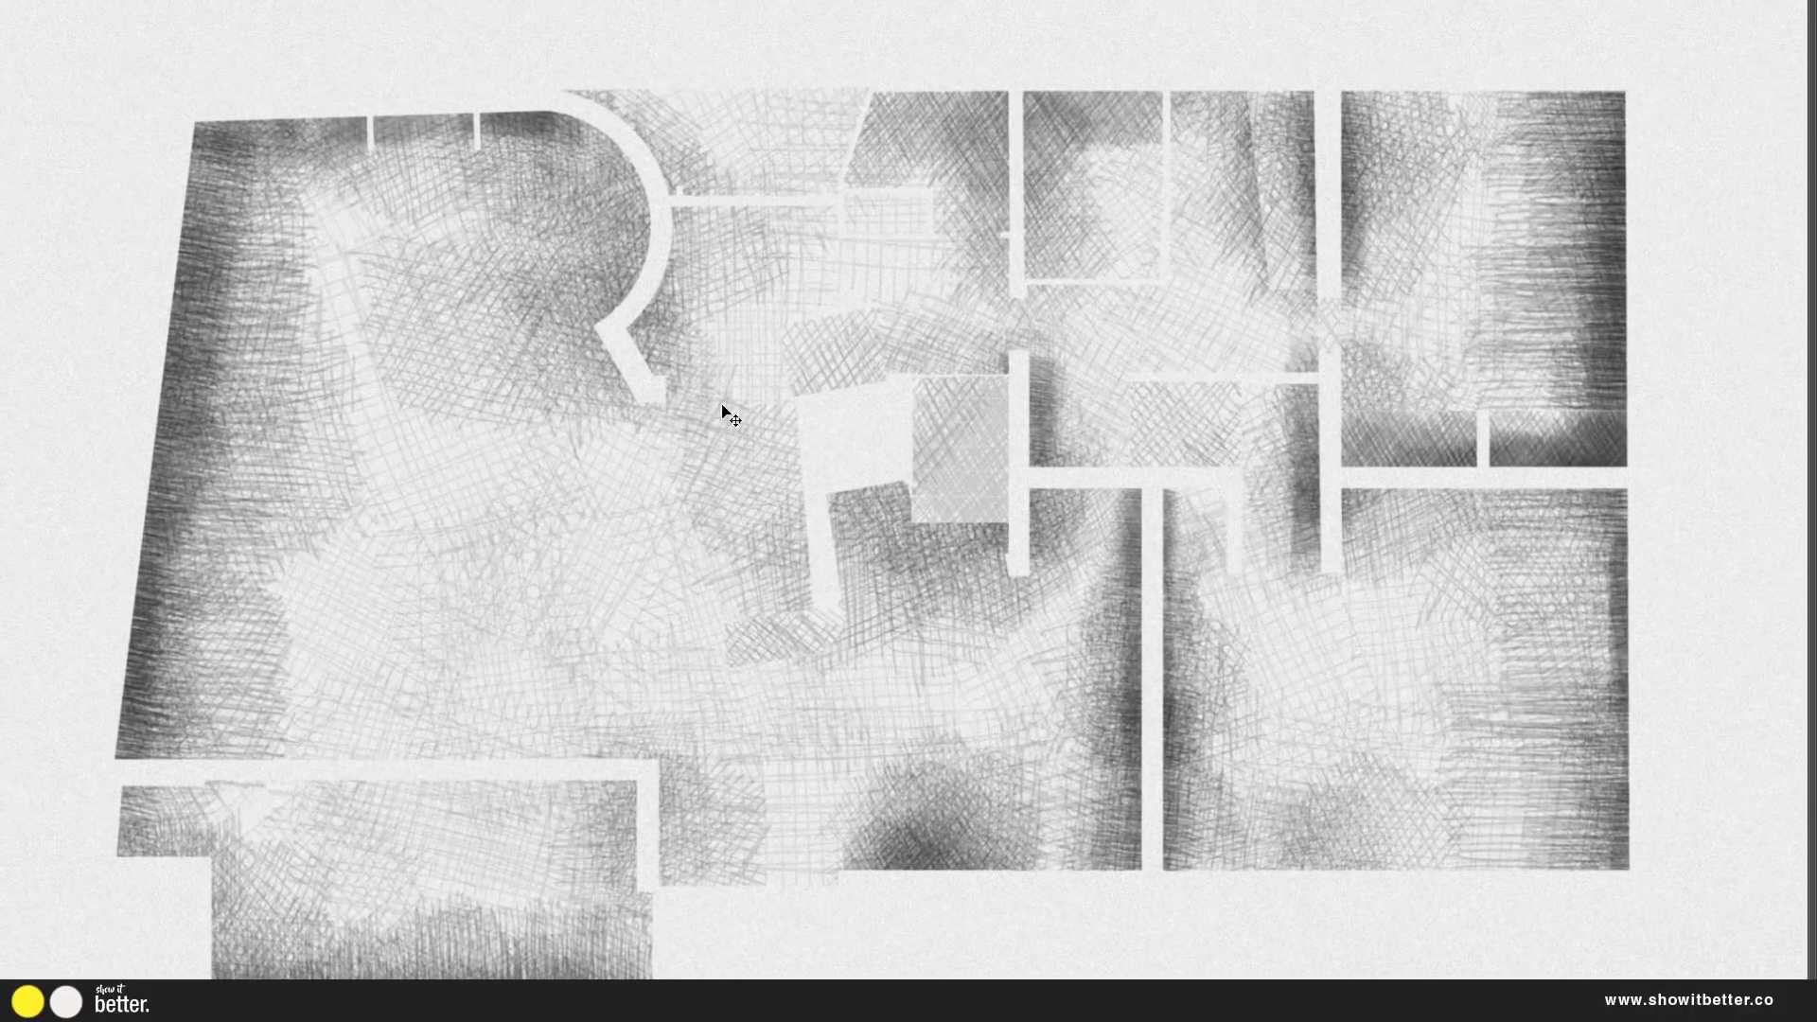
{"action": "scroll", "coordinate": [691, 564], "scroll_direction": "down", "scroll_amount": 2}
{"action": "scroll", "coordinate": [719, 554], "scroll_direction": "down", "scroll_amount": 2}
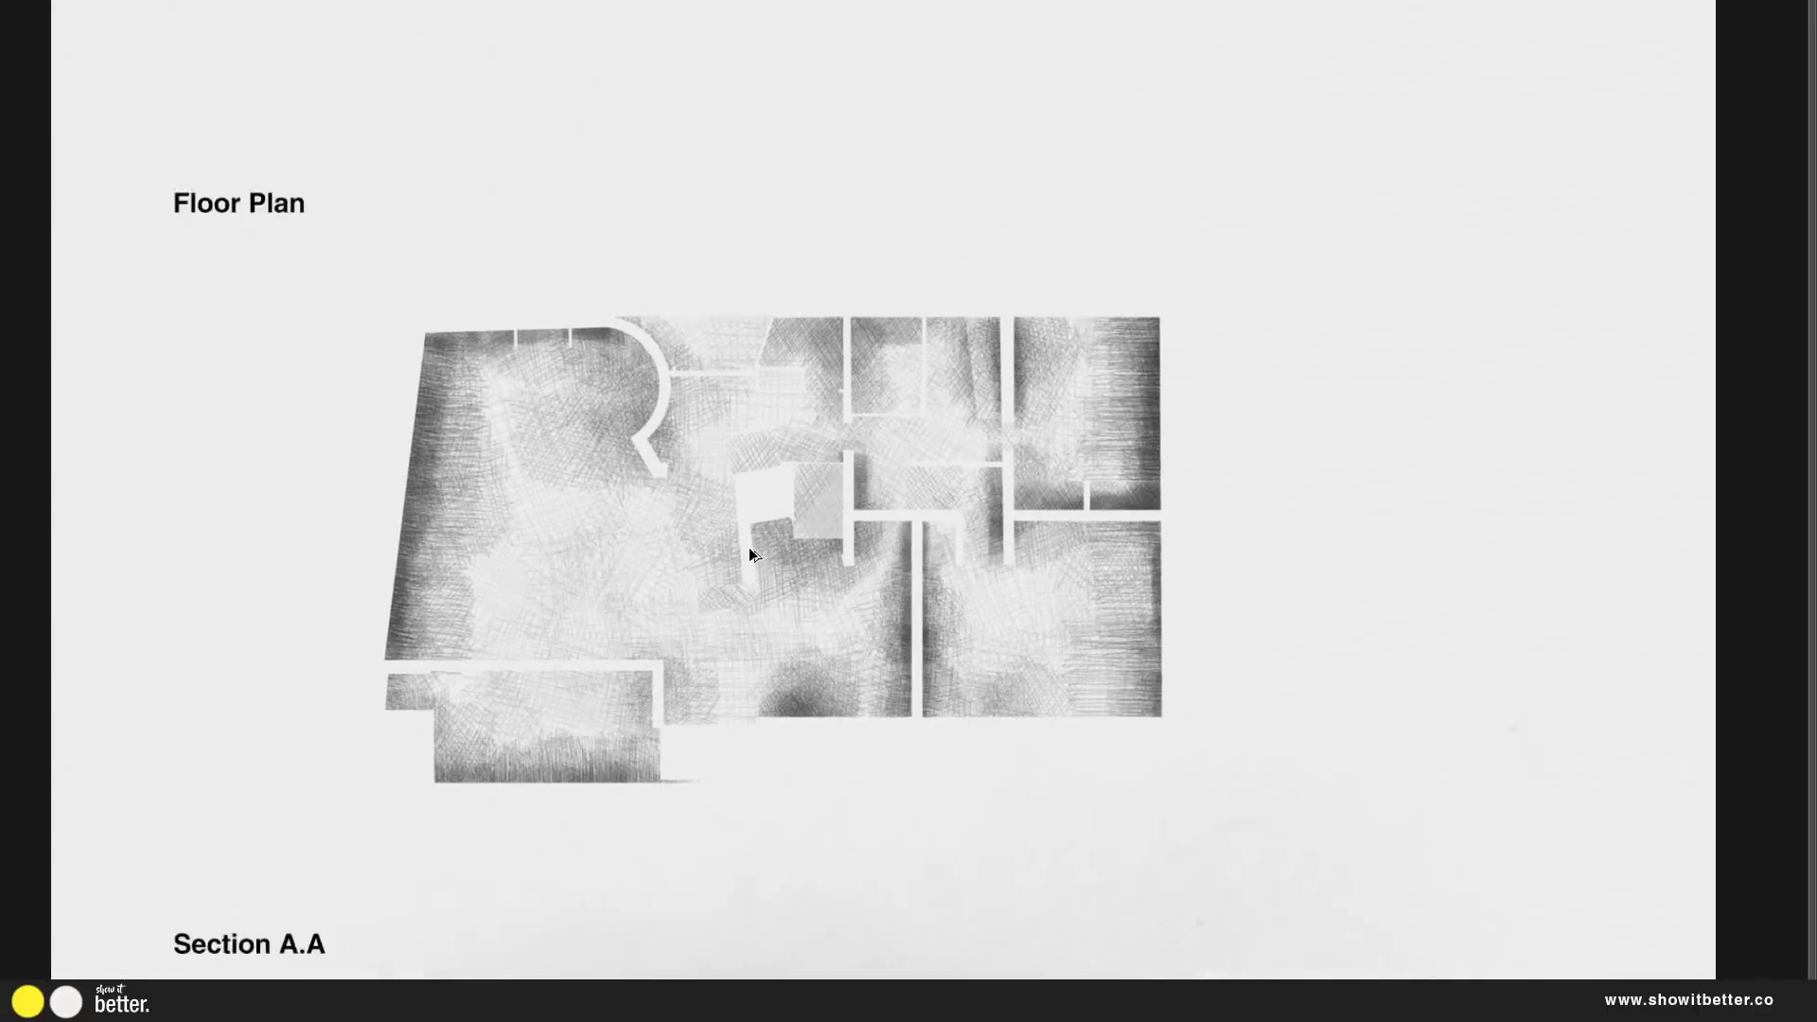
{"action": "scroll", "coordinate": [751, 548], "scroll_direction": "up", "scroll_amount": 1}
{"action": "scroll", "coordinate": [718, 473], "scroll_direction": "down", "scroll_amount": 3}
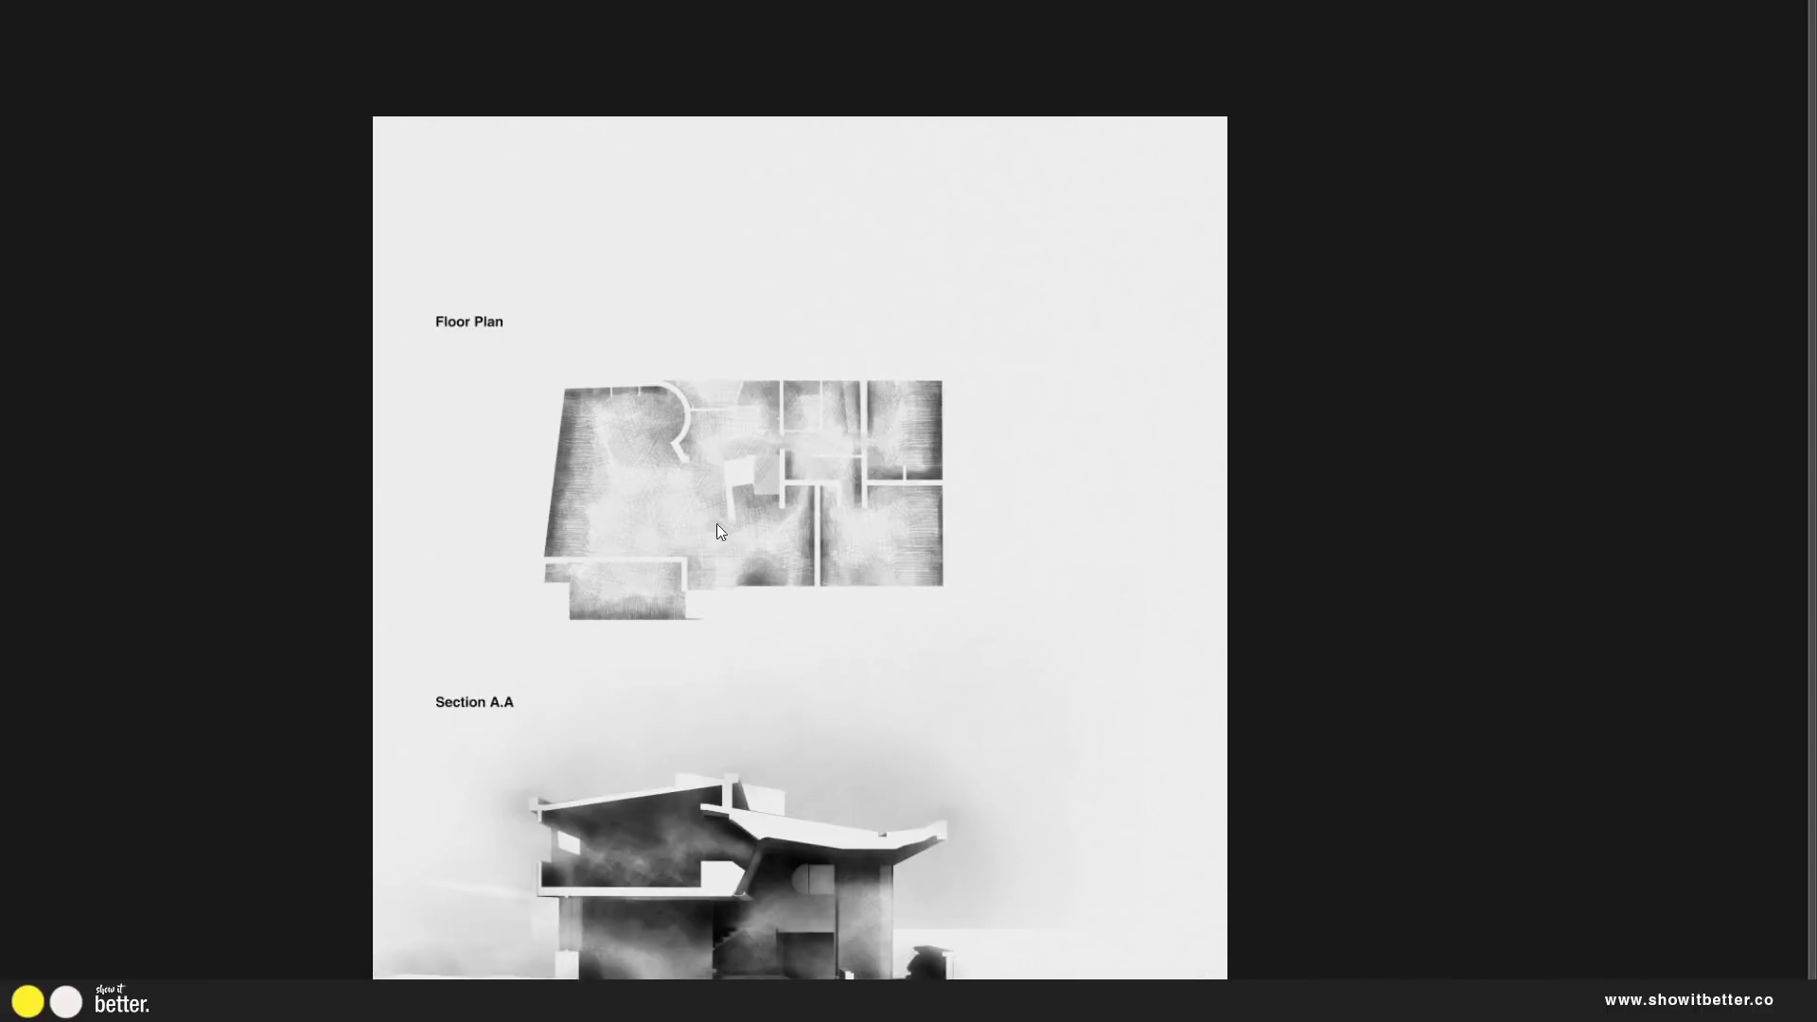
Review the whole sheet with the floor plan and Section A.A, including the section's lower rooms in detail
{"action": "left_click_drag", "start_coordinate": [744, 640], "coordinate": [815, 446]}
{"action": "scroll", "coordinate": [838, 543], "scroll_direction": "up", "scroll_amount": 3}
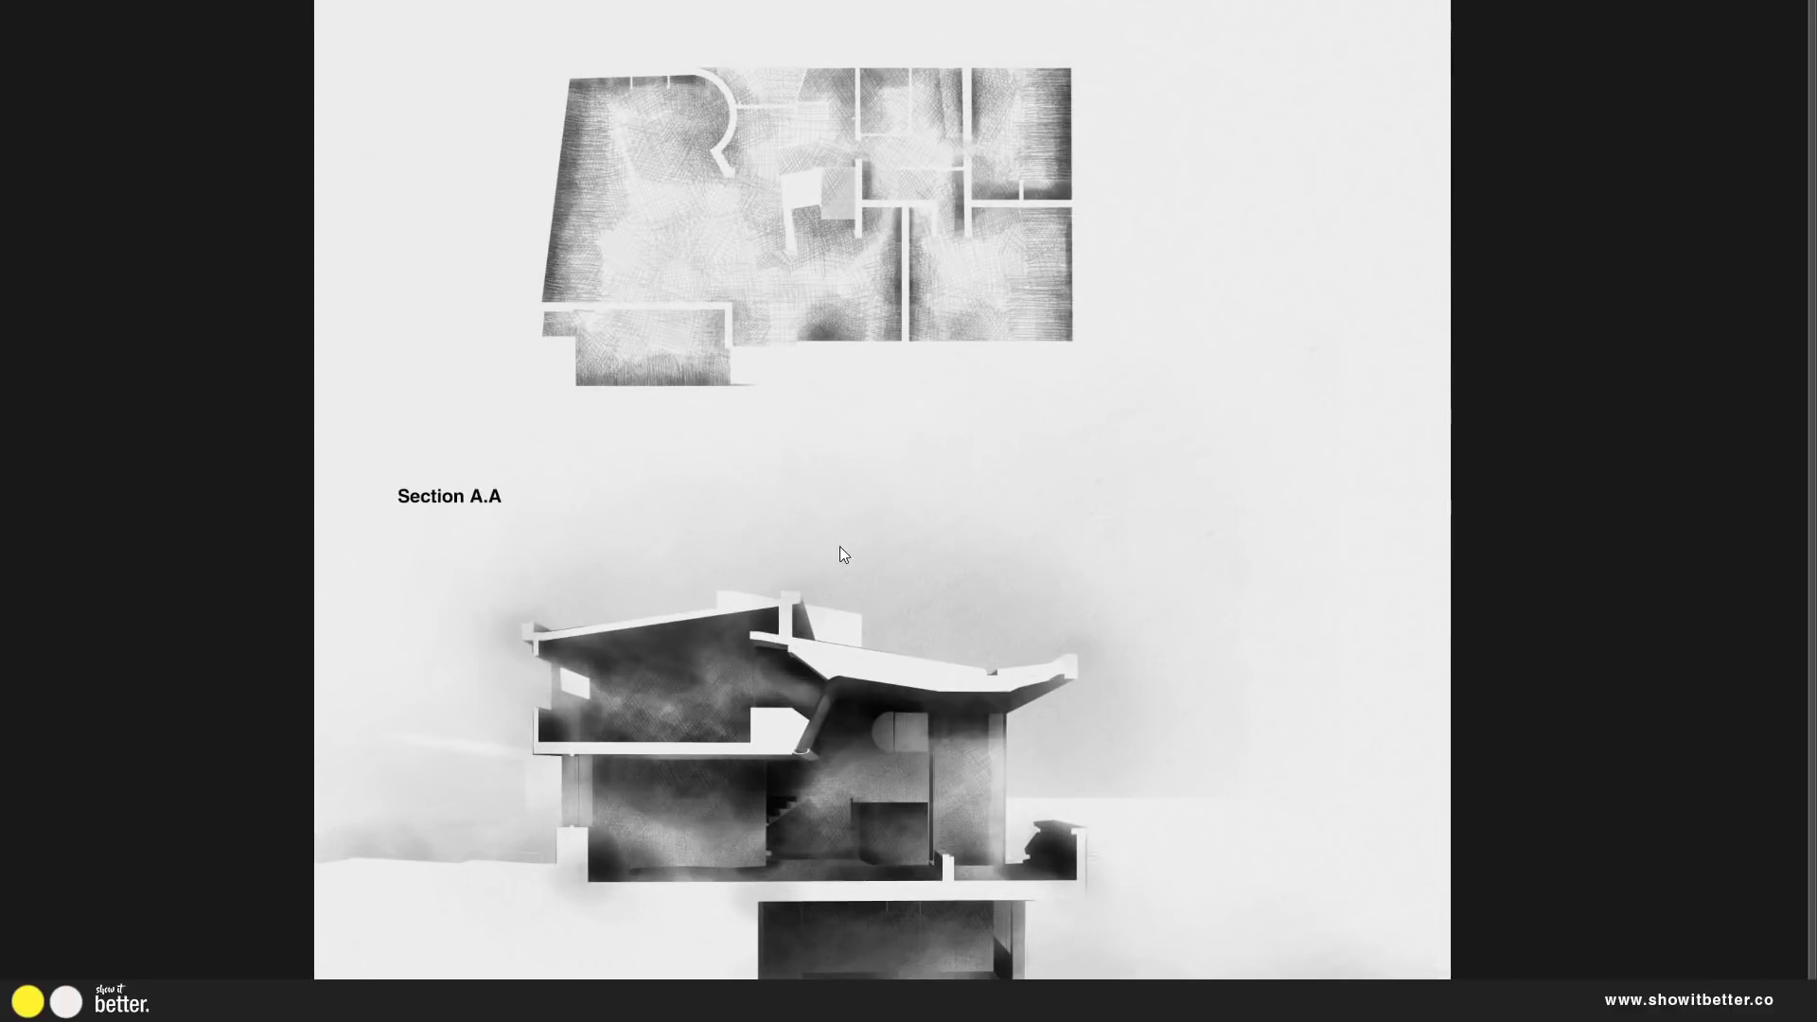
{"action": "left_click_drag", "start_coordinate": [921, 536], "coordinate": [916, 499]}
{"action": "scroll", "coordinate": [808, 537], "scroll_direction": "down", "scroll_amount": 2}
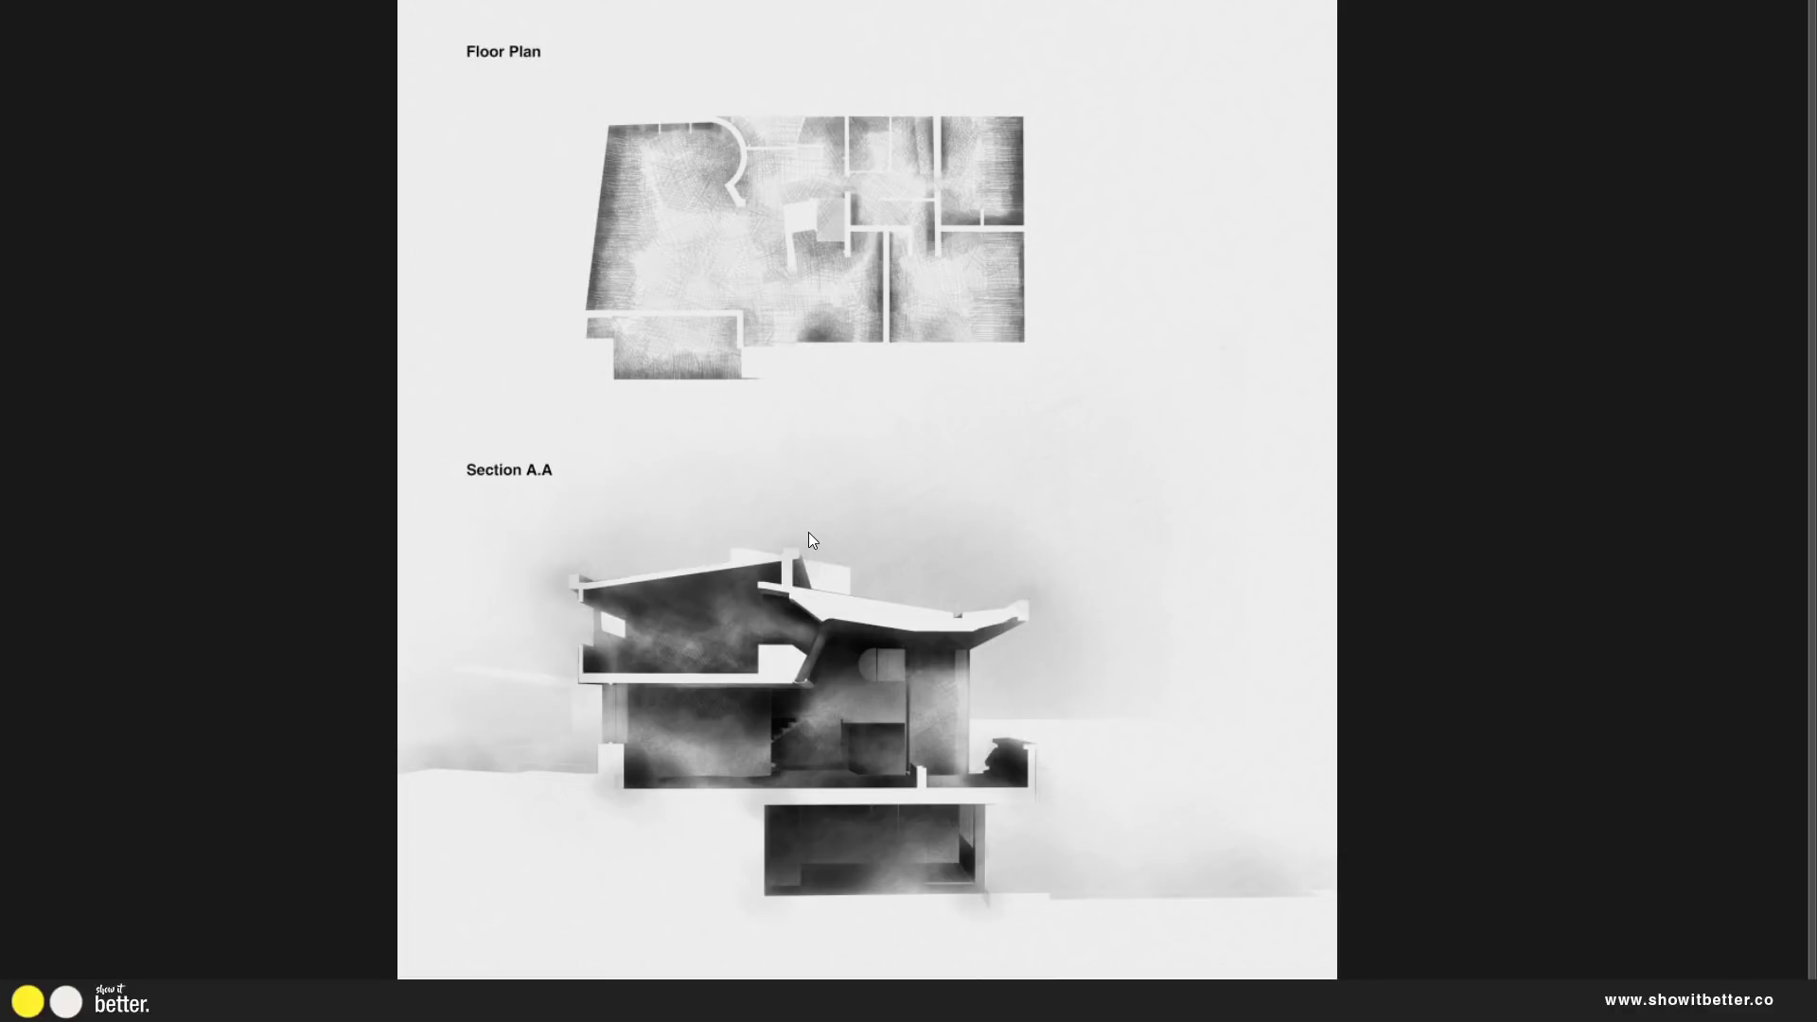
{"action": "scroll", "coordinate": [831, 820], "scroll_direction": "up", "scroll_amount": 5}
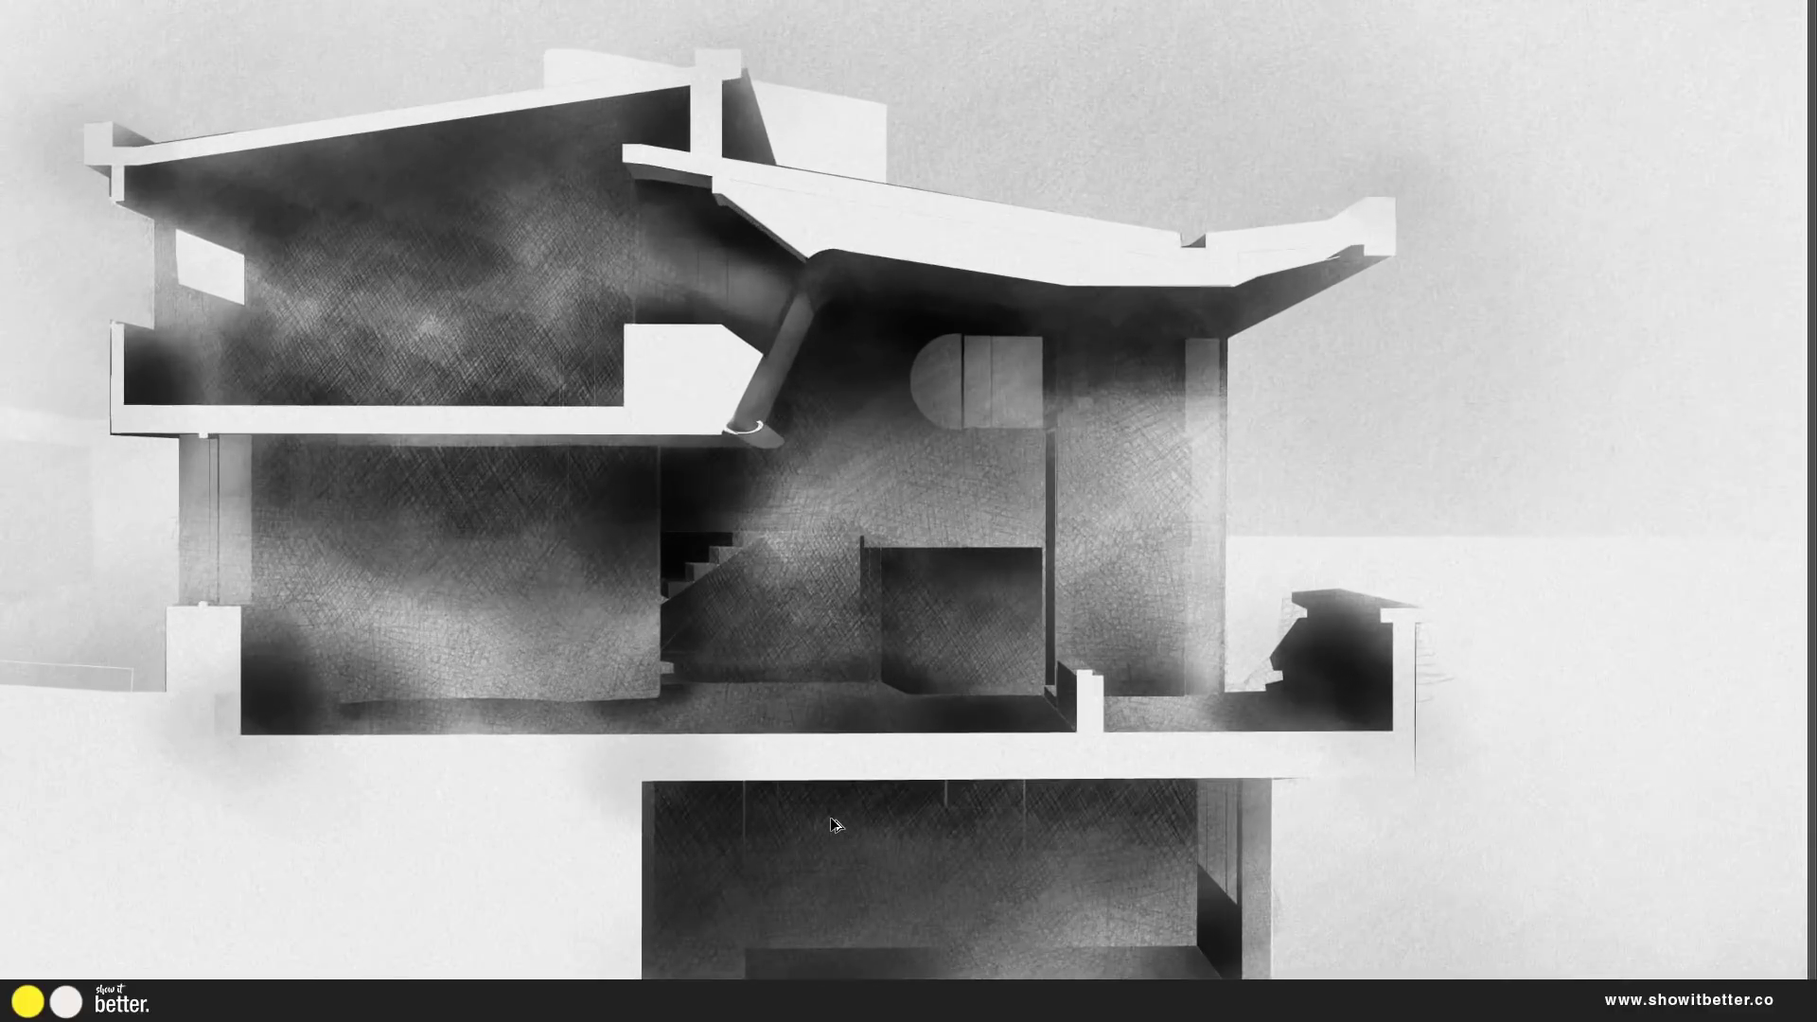
{"action": "scroll", "coordinate": [831, 825], "scroll_direction": "up", "scroll_amount": 3}
{"action": "mouse_move", "coordinate": [816, 776]}
{"action": "left_mouse_down"}
{"action": "mouse_move", "coordinate": [864, 600]}
{"action": "mouse_move", "coordinate": [832, 604]}
{"action": "mouse_move", "coordinate": [843, 678]}
{"action": "left_mouse_up"}
{"action": "scroll", "coordinate": [868, 681], "scroll_direction": "down", "scroll_amount": 3}
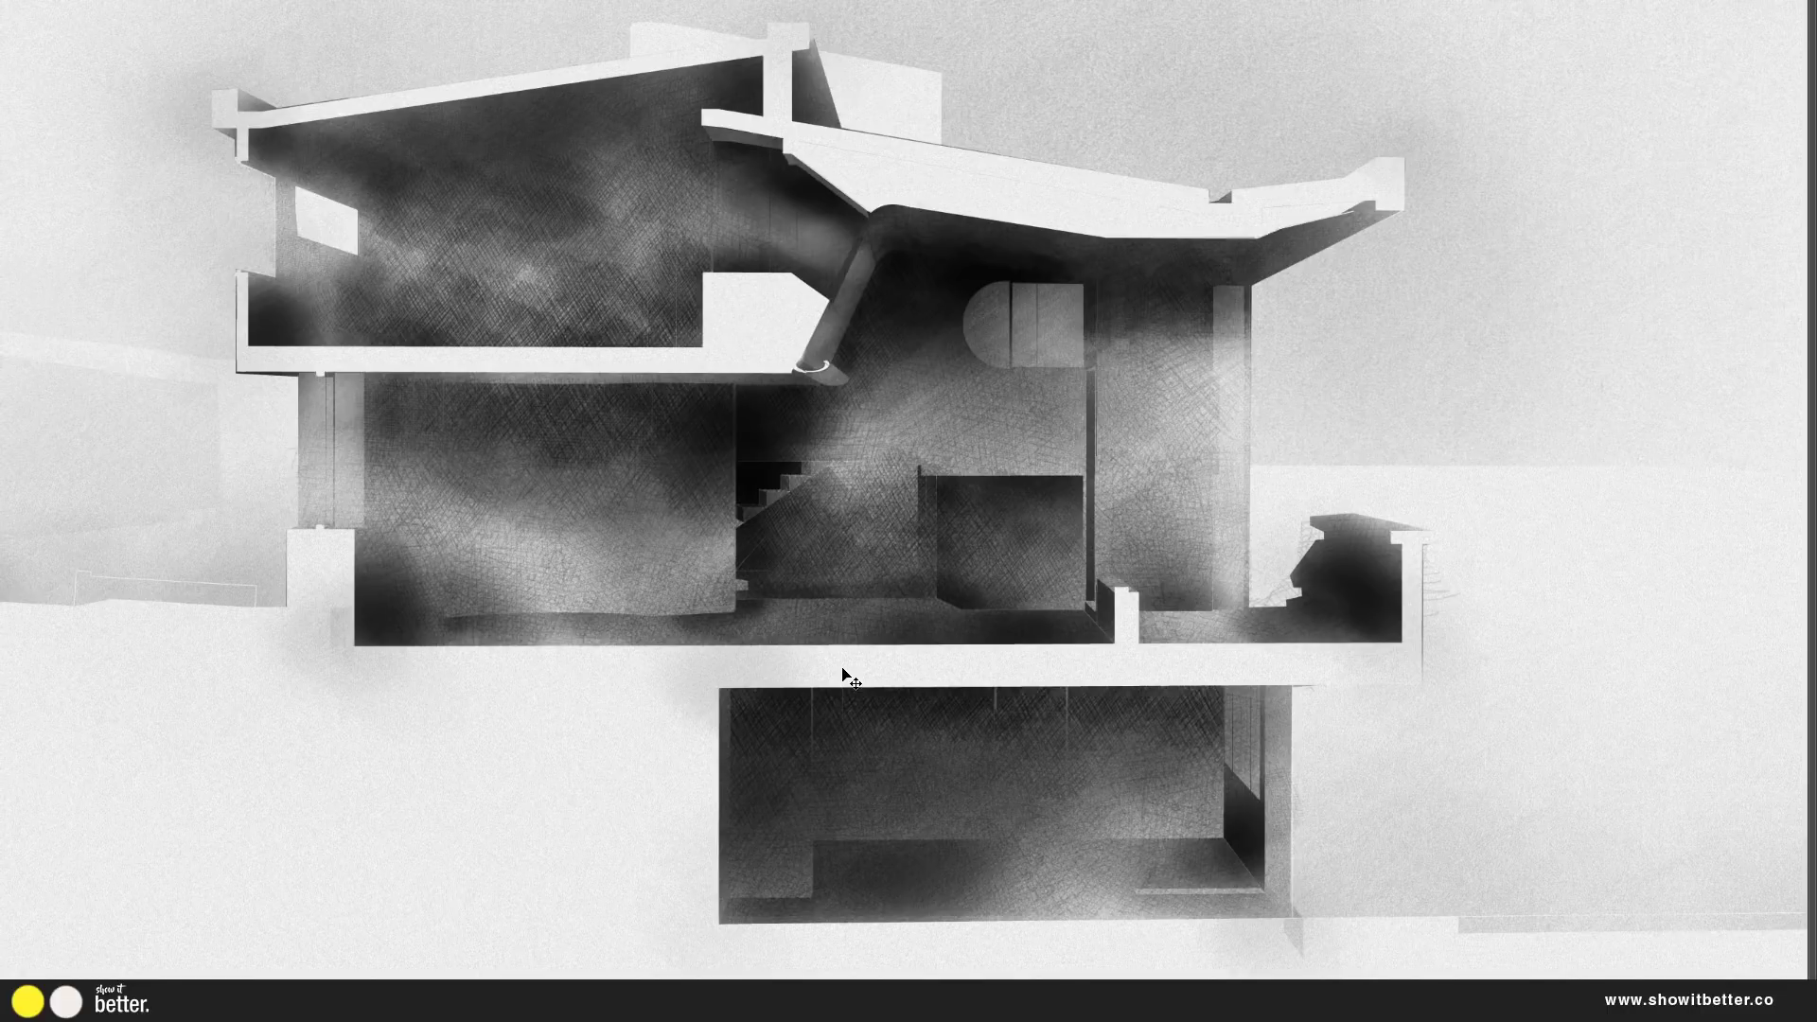
{"action": "scroll", "coordinate": [842, 674], "scroll_direction": "down", "scroll_amount": 5}
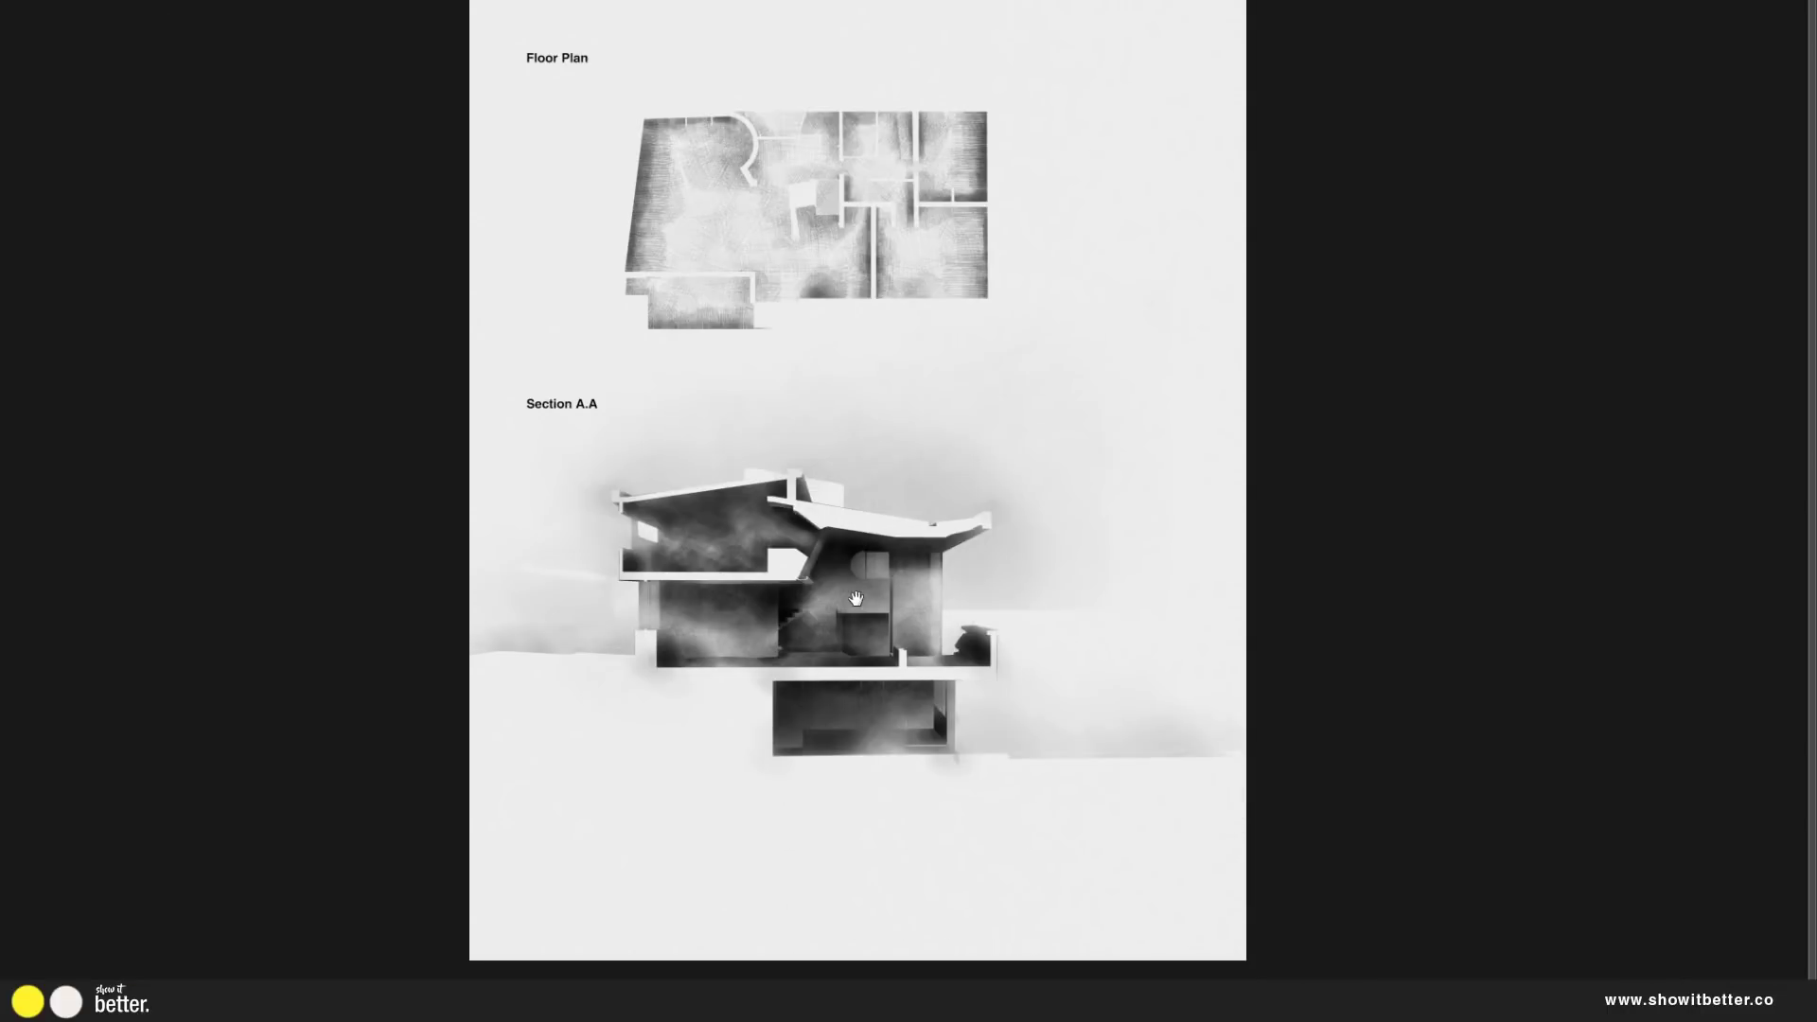
{"action": "left_click_drag", "start_coordinate": [852, 605], "coordinate": [854, 641]}
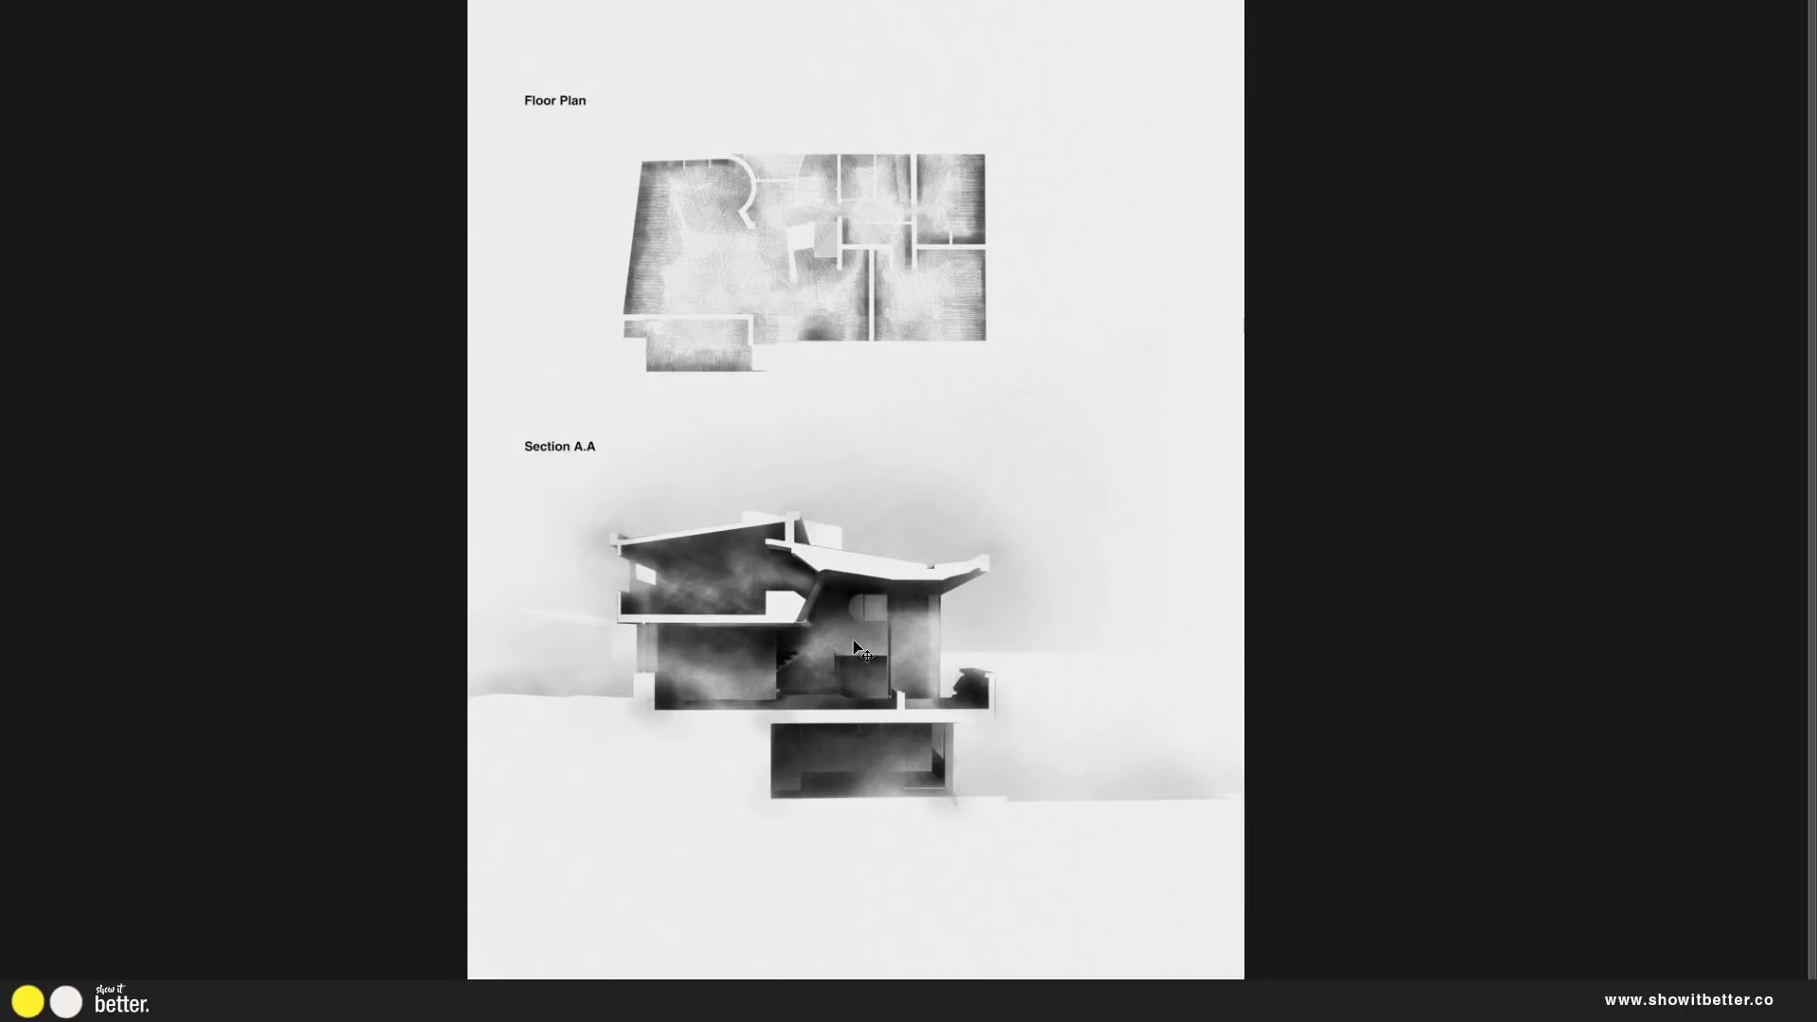